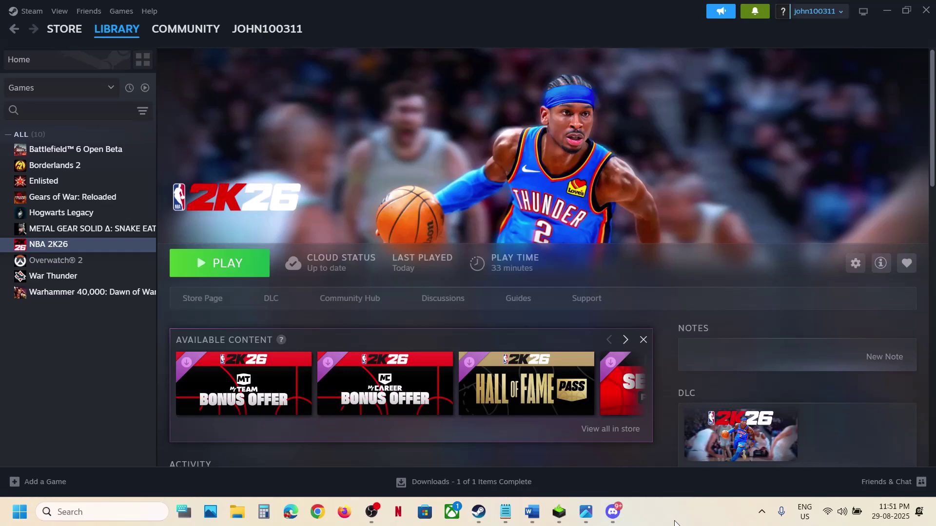
Step: Review the shader-building screenshot and highlight the Try NBA 2K26 Without EAC step in the notes
{"action": "left_click", "coordinate": [533, 515]}
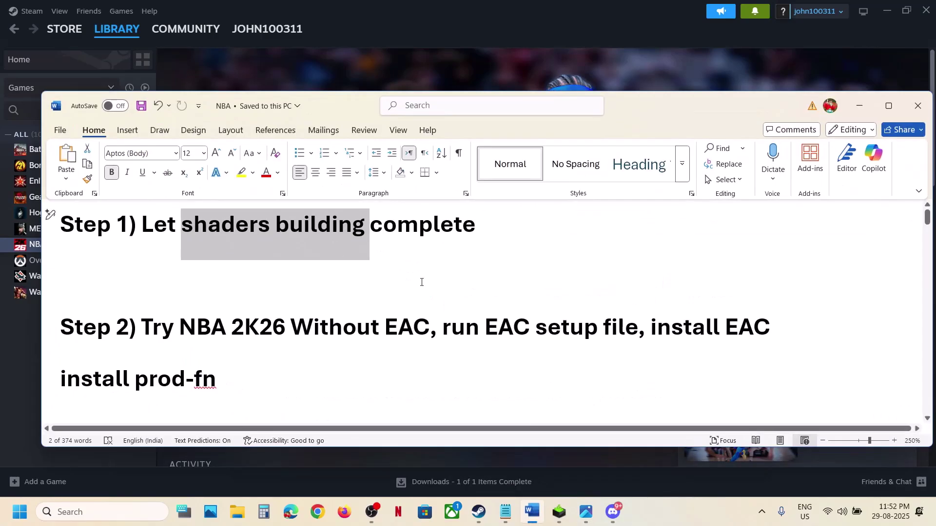
{"action": "left_click", "coordinate": [644, 66]}
{"action": "mouse_move", "coordinate": [586, 513]}
{"action": "left_click", "coordinate": [643, 458]}
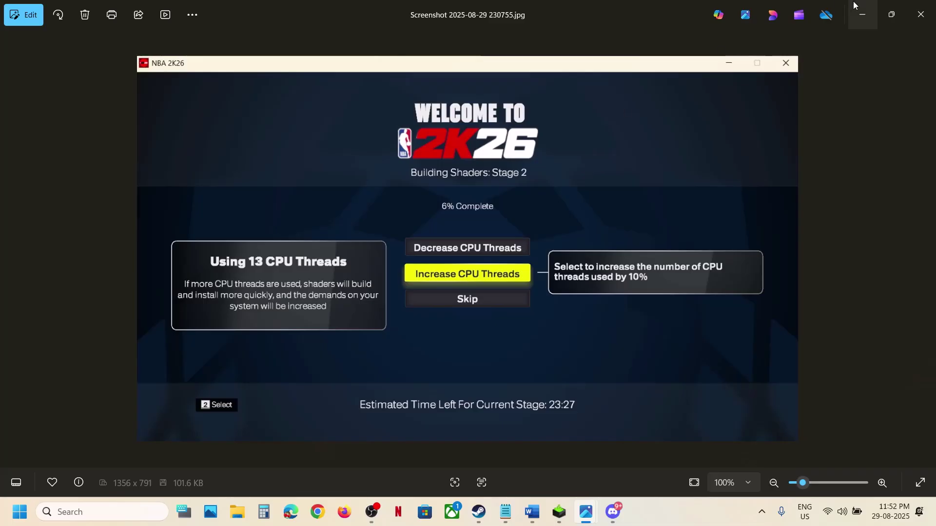
{"action": "left_click", "coordinate": [862, 14]}
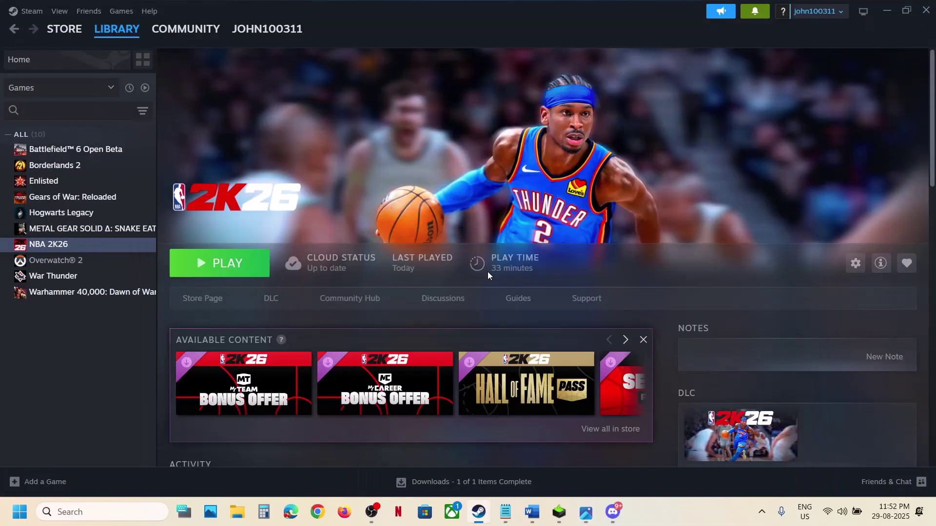
{"action": "left_click", "coordinate": [532, 512]}
{"action": "left_click_drag", "start_coordinate": [161, 329], "coordinate": [430, 328]}
{"action": "left_click", "coordinate": [481, 65]}
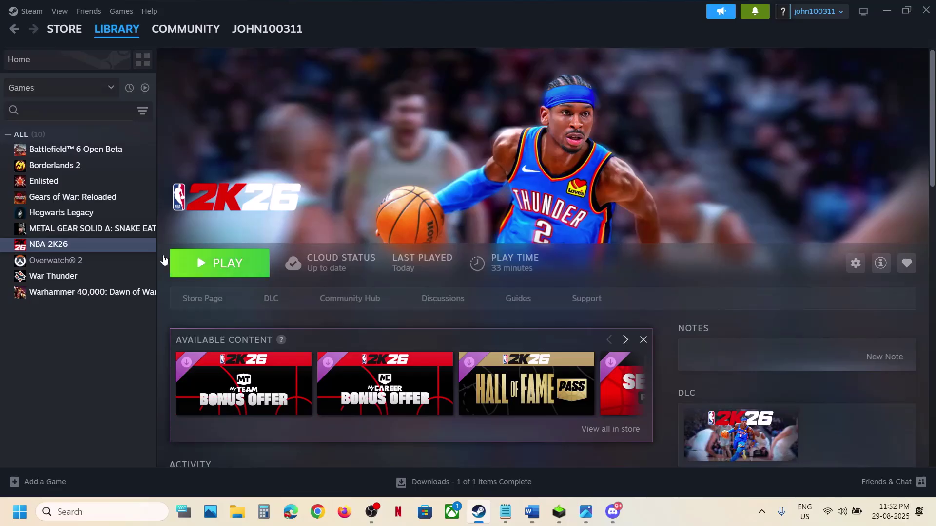
Step: Start NBA 2K26 with the standard Play NBA 2K26 option, then cancel the launch
{"action": "left_click", "coordinate": [225, 264]}
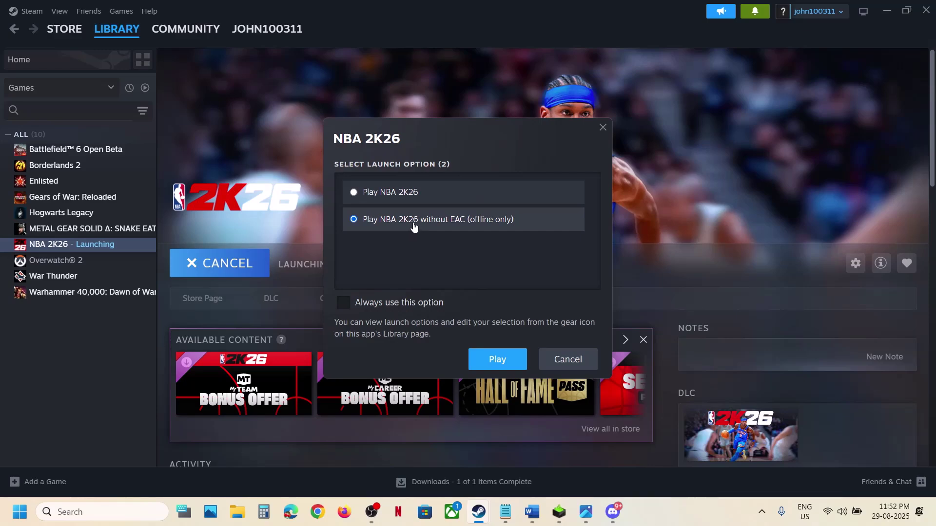
{"action": "left_click", "coordinate": [378, 192]}
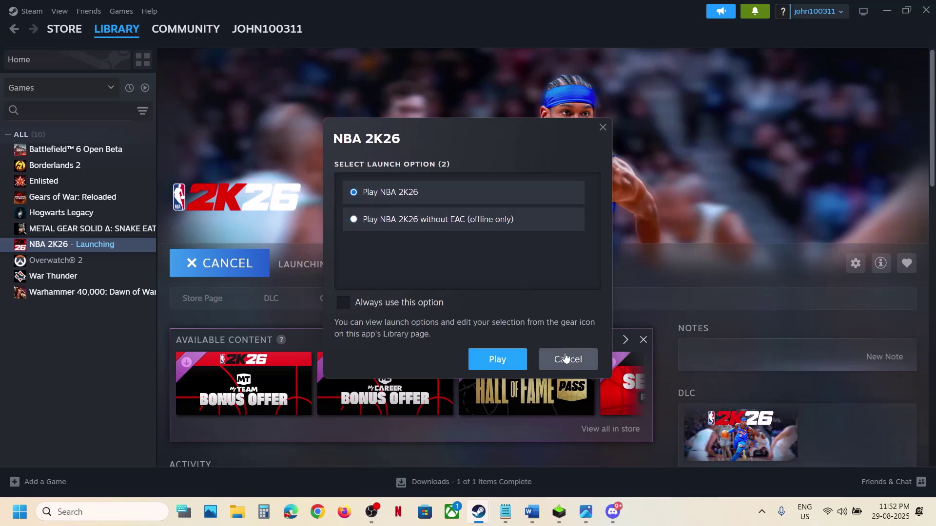
{"action": "left_click", "coordinate": [566, 359]}
Step: Highlight the run EAC setup file step in the notes document
{"action": "left_click", "coordinate": [532, 512]}
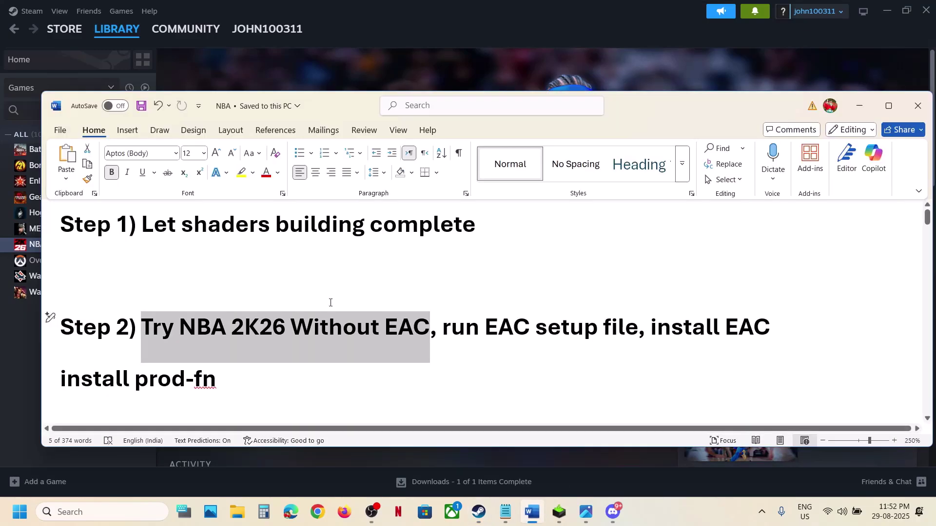
{"action": "scroll", "coordinate": [330, 302], "scroll_direction": "down", "scroll_amount": 2}
{"action": "left_click_drag", "start_coordinate": [454, 273], "coordinate": [639, 273]}
{"action": "left_click", "coordinate": [371, 77]}
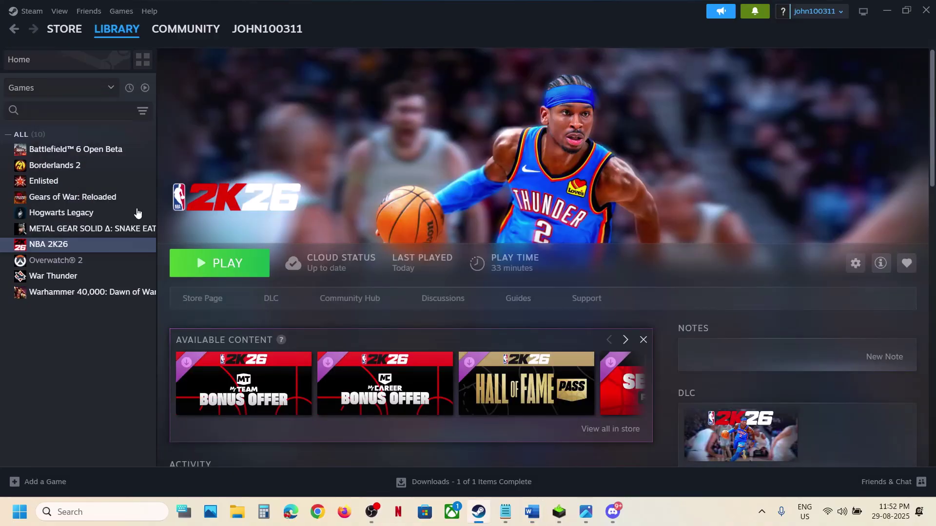
Step: Browse NBA 2K26's local files and run EasyAntiCheat_EOS_Setup from EasyAntiCheat as administrator
{"action": "right_click", "coordinate": [70, 247]}
{"action": "mouse_move", "coordinate": [110, 320]}
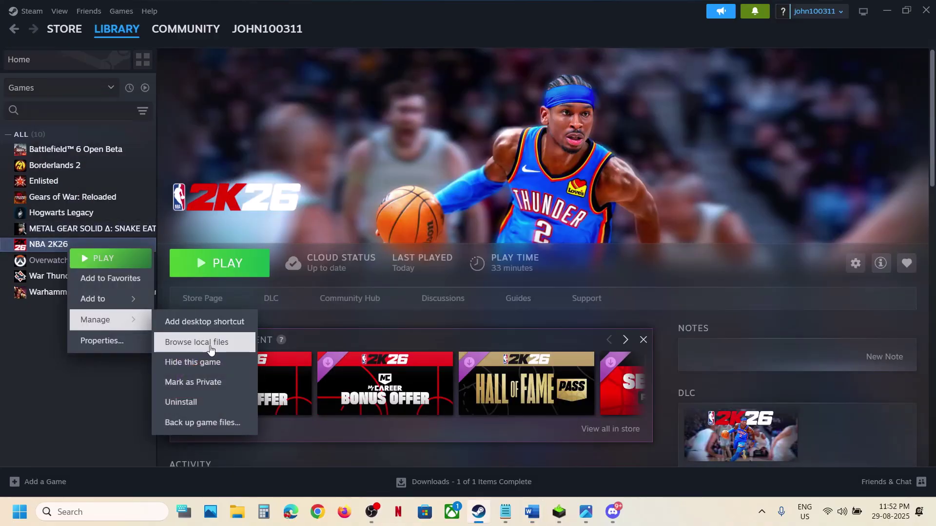
{"action": "left_click", "coordinate": [218, 342]}
{"action": "double_click", "coordinate": [161, 130]}
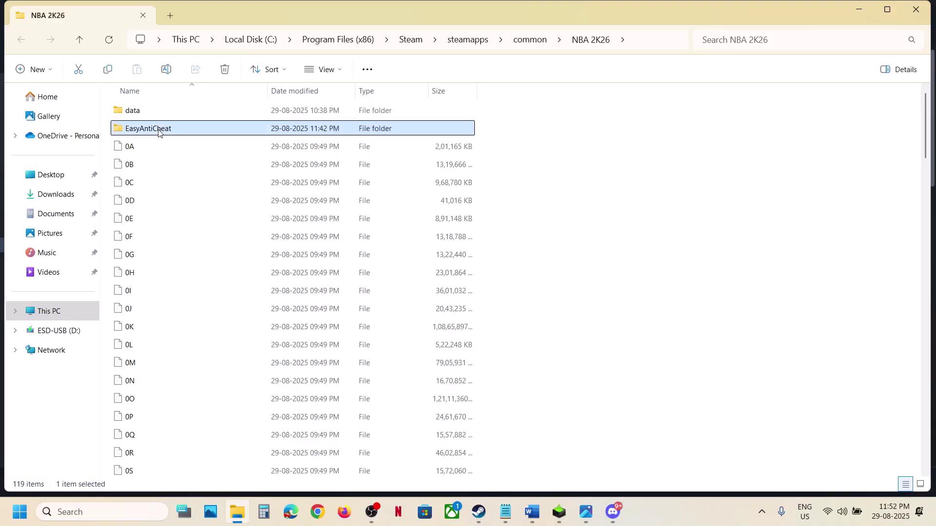
{"action": "left_click", "coordinate": [143, 171]}
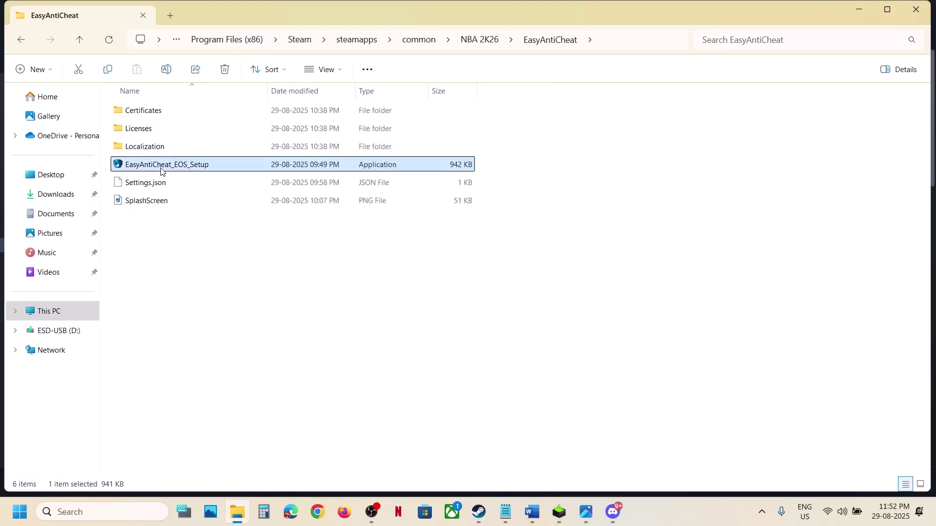
{"action": "right_click", "coordinate": [157, 167]}
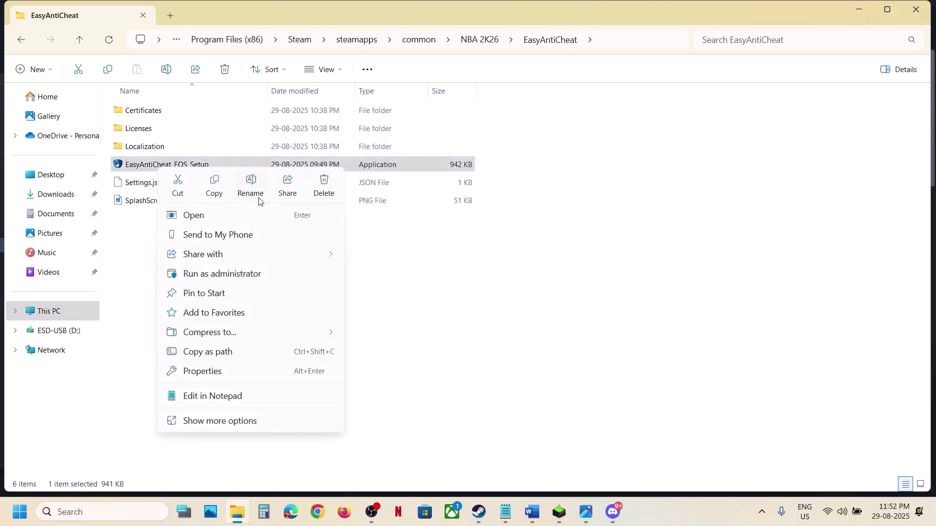
{"action": "left_click", "coordinate": [224, 273]}
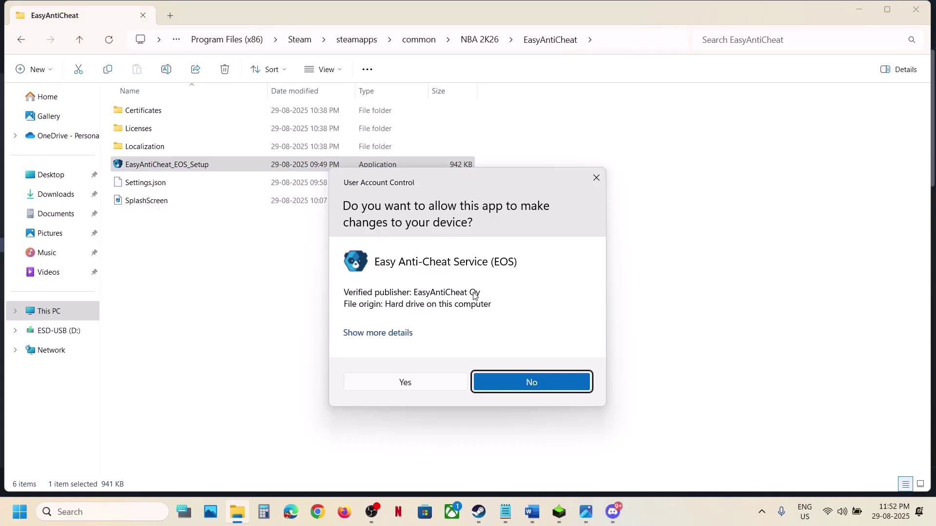
{"action": "left_click", "coordinate": [416, 381]}
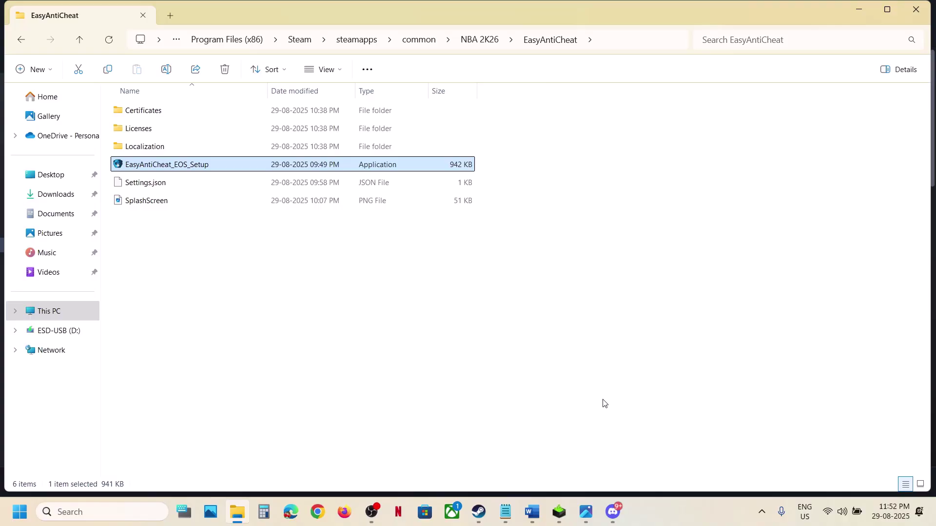
Step: Highlight the install EAC step in the notes, then return to the EasyAntiCheat folder
{"action": "left_click", "coordinate": [531, 511]}
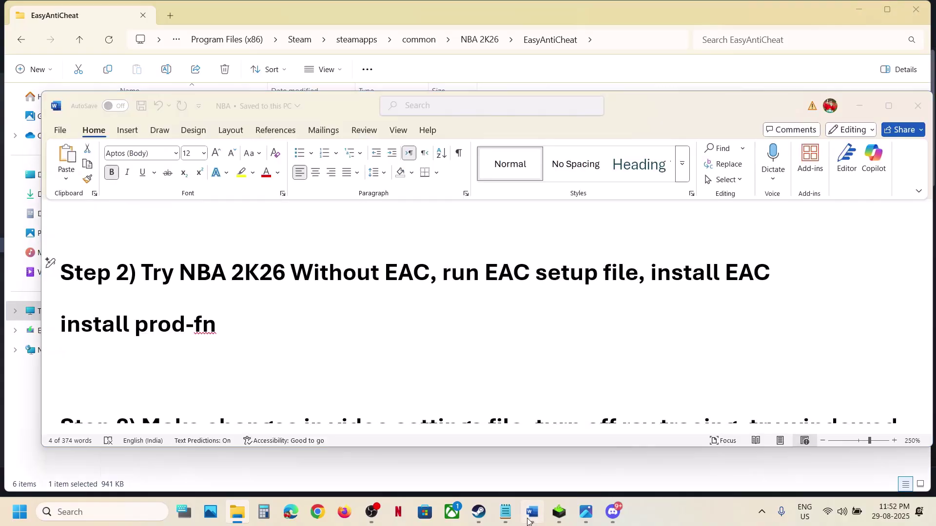
{"action": "left_click_drag", "start_coordinate": [668, 274], "coordinate": [750, 278]}
{"action": "left_click", "coordinate": [751, 277]}
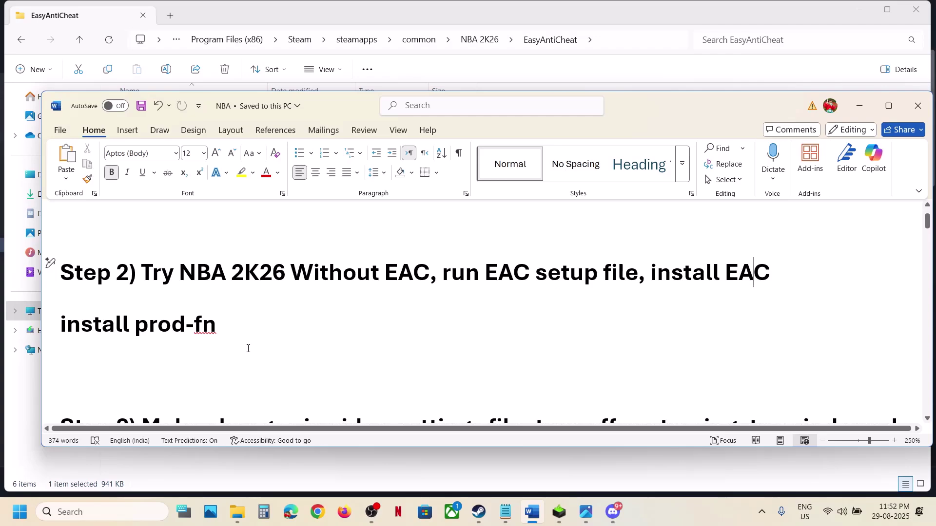
{"action": "left_click", "coordinate": [384, 10]}
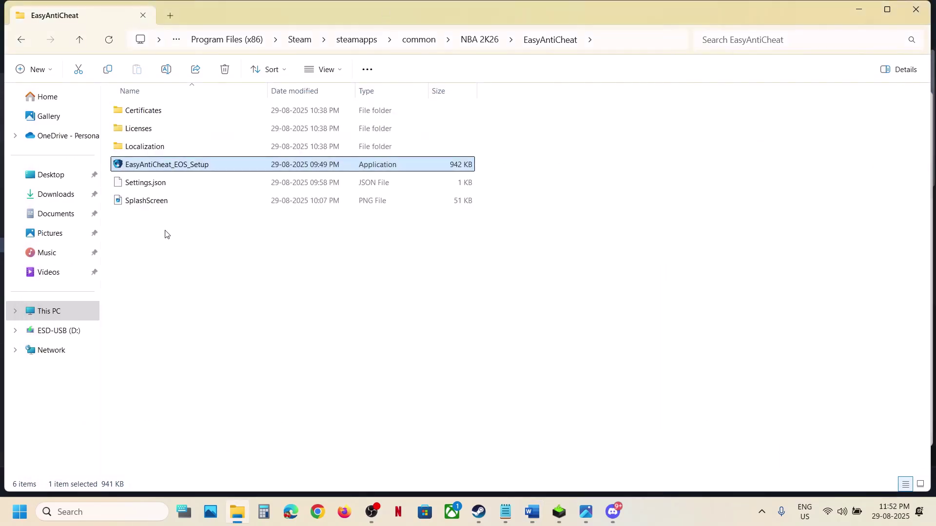
Step: Create a shortcut to EasyAntiCheat_EOS_Setup
{"action": "right_click", "coordinate": [160, 168]}
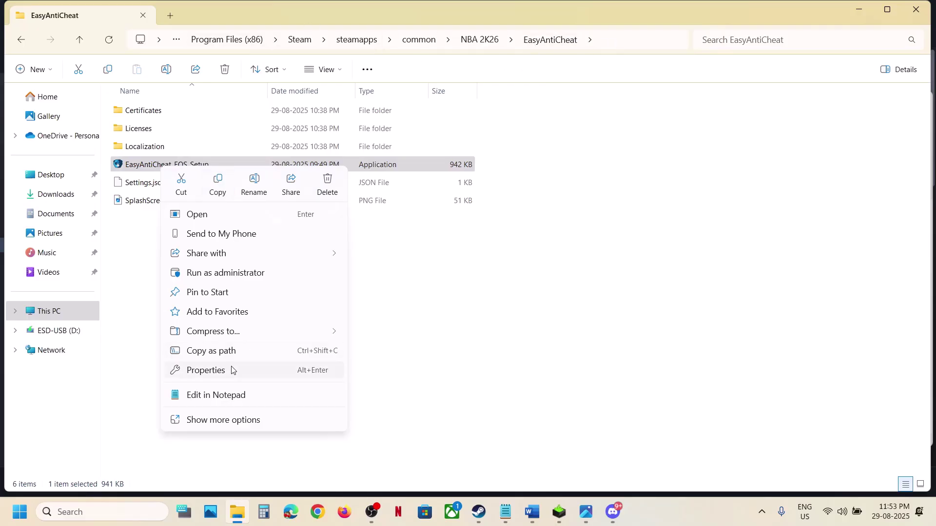
{"action": "left_click", "coordinate": [217, 422]}
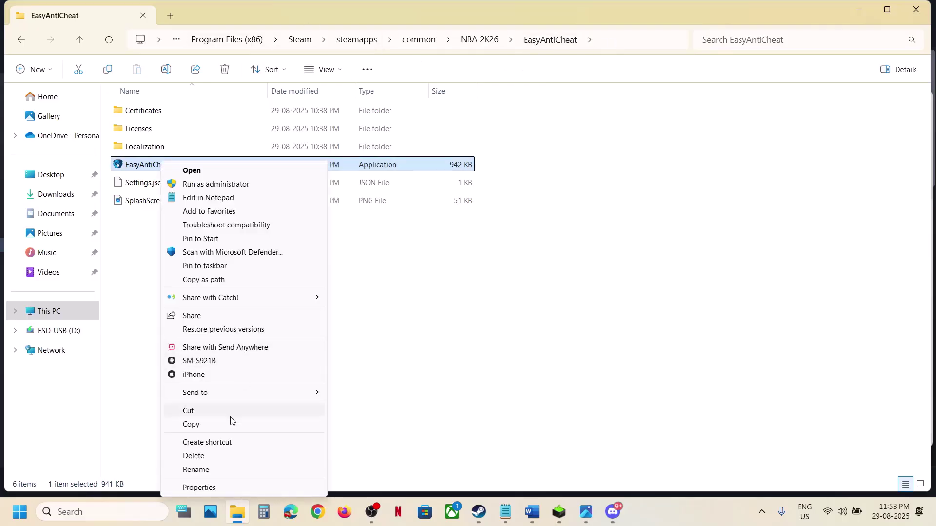
{"action": "left_click", "coordinate": [217, 442]}
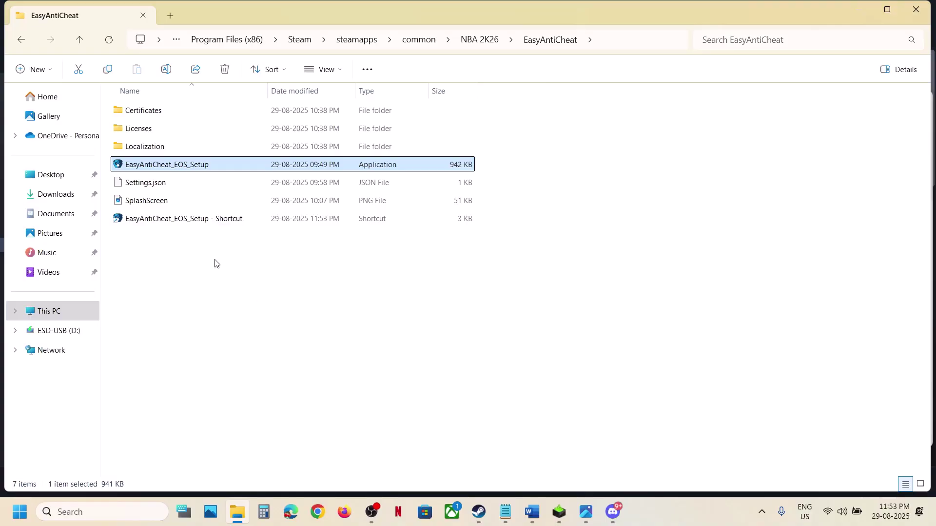
Step: Append ' install prod-fn' to the shortcut's Target and save the properties
{"action": "left_click", "coordinate": [188, 224]}
{"action": "right_click", "coordinate": [188, 222]}
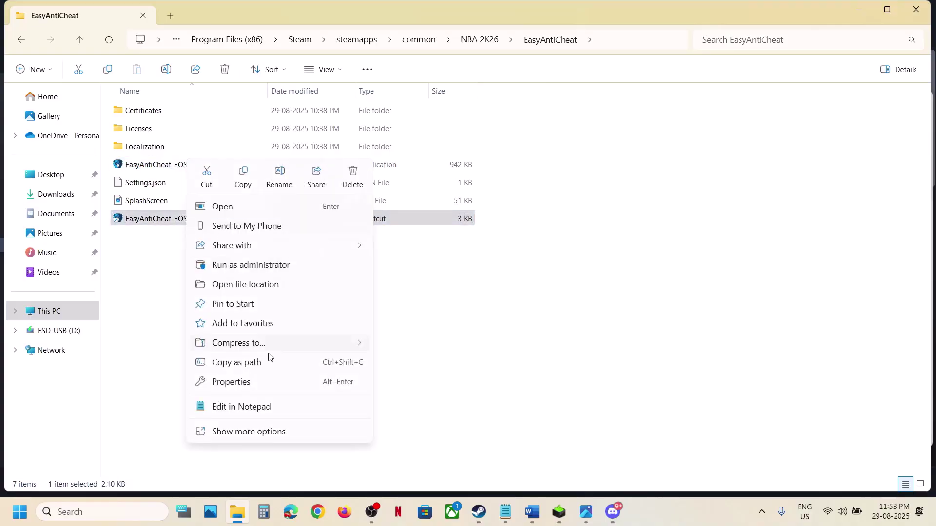
{"action": "left_click", "coordinate": [242, 384]}
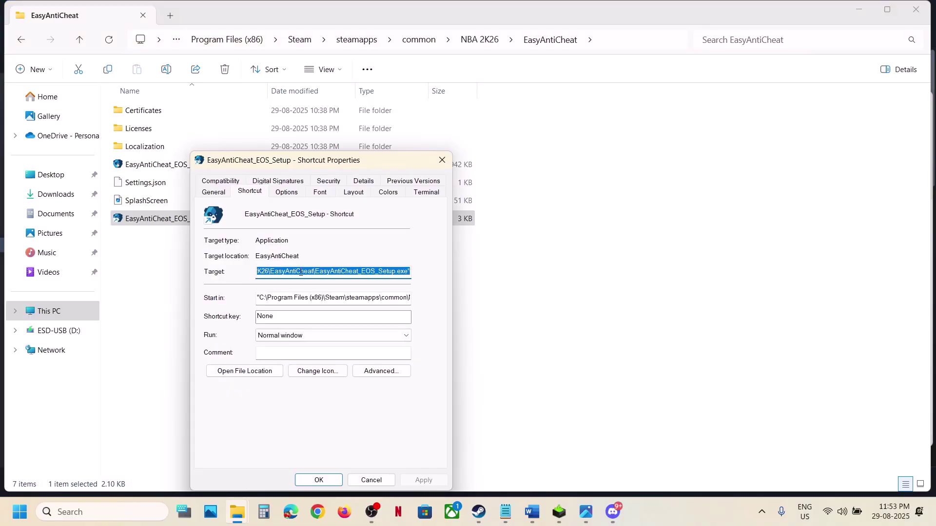
{"action": "left_click", "coordinate": [410, 273]}
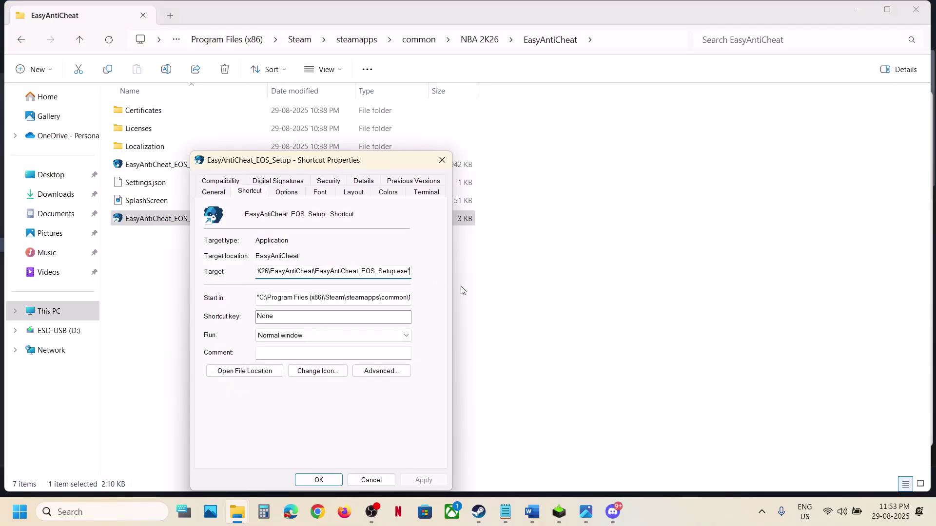
{"action": "left_click", "coordinate": [528, 502]}
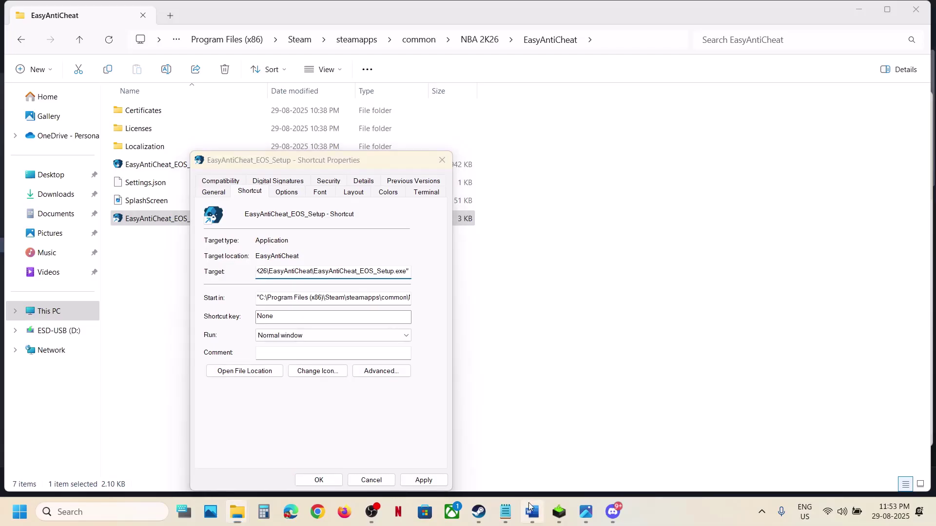
{"action": "left_click_drag", "start_coordinate": [234, 318], "coordinate": [58, 324]}
{"action": "key", "text": "ctrl+c"}
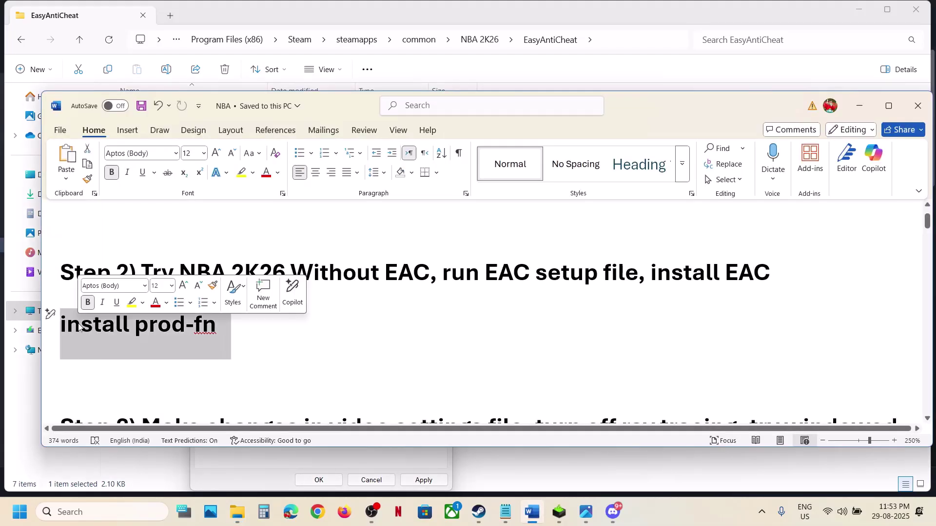
{"action": "left_click", "coordinate": [858, 106]}
{"action": "key", "text": "ctrl+v"}
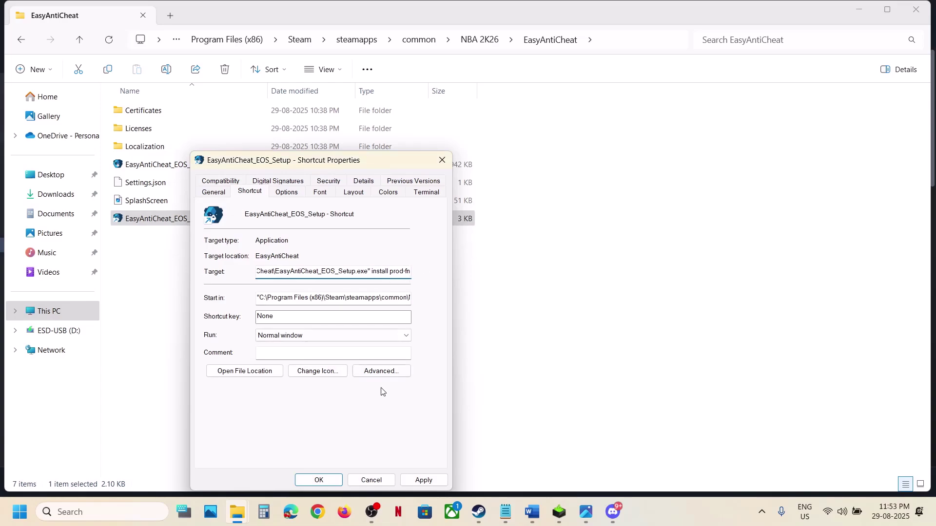
{"action": "left_click", "coordinate": [424, 480]}
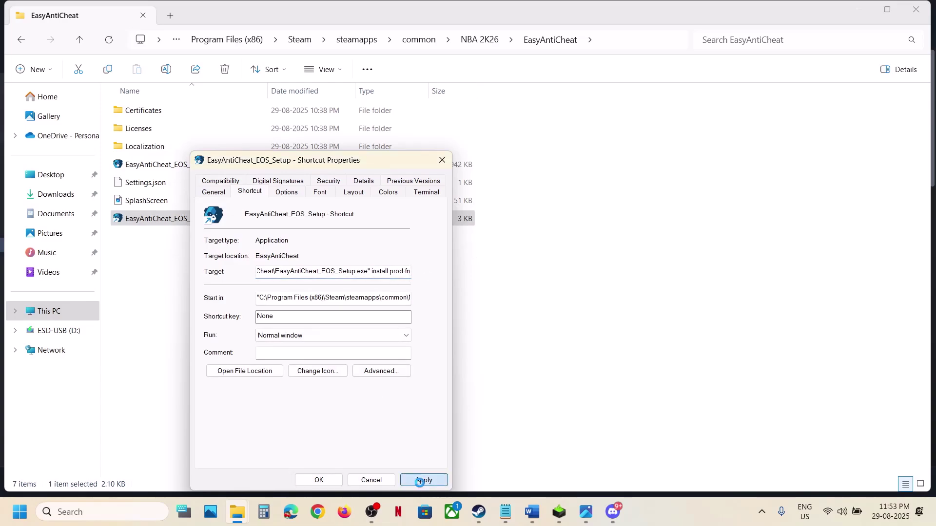
{"action": "left_click", "coordinate": [319, 480]}
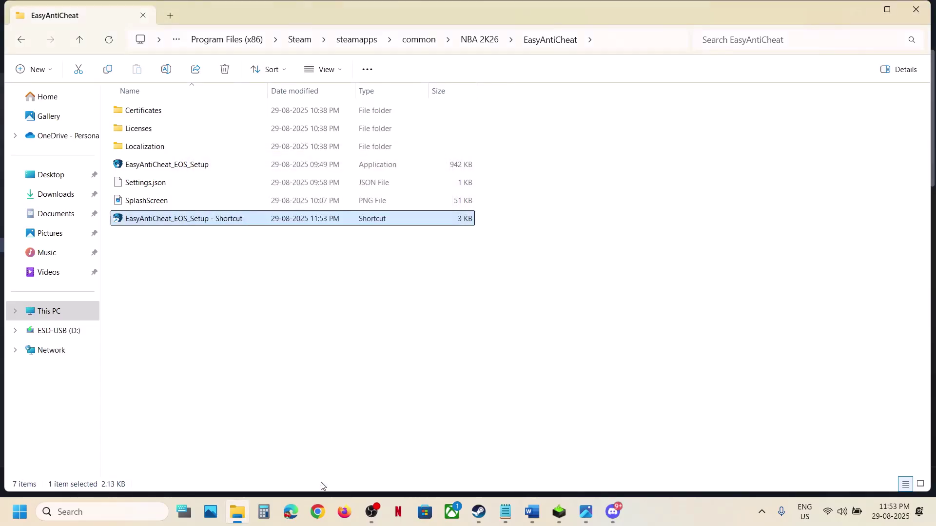
Step: Run the modified setup shortcut as administrator, approve the UAC prompt, and return to Steam
{"action": "right_click", "coordinate": [166, 222]}
{"action": "left_click", "coordinate": [225, 266]}
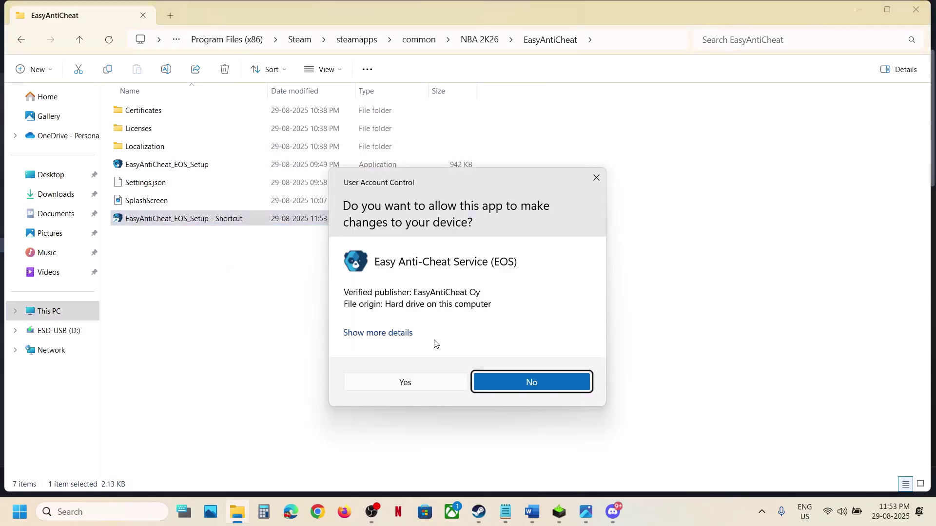
{"action": "left_click", "coordinate": [408, 382]}
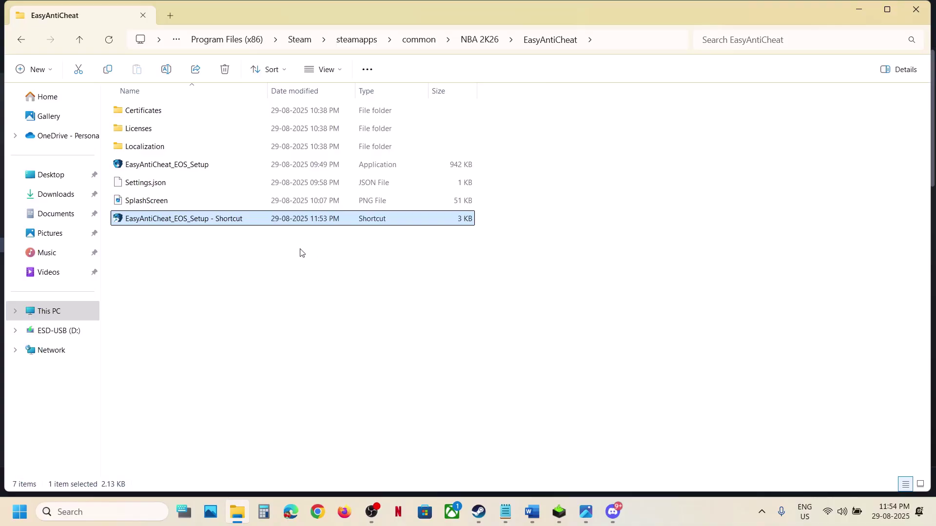
{"action": "left_click", "coordinate": [479, 513]}
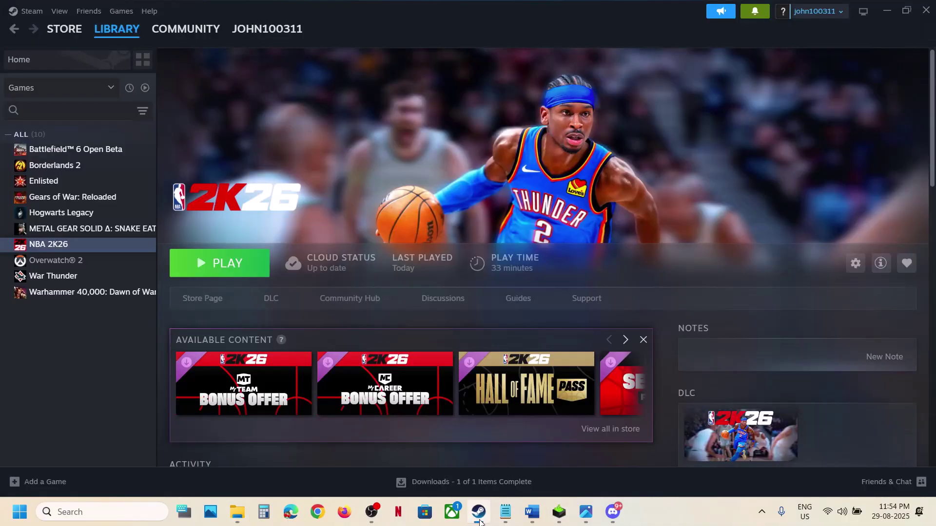
Step: Navigate to C:\Program Files (x86)\EasyAntiCheat_EOS in File Explorer
{"action": "left_click", "coordinate": [479, 517]}
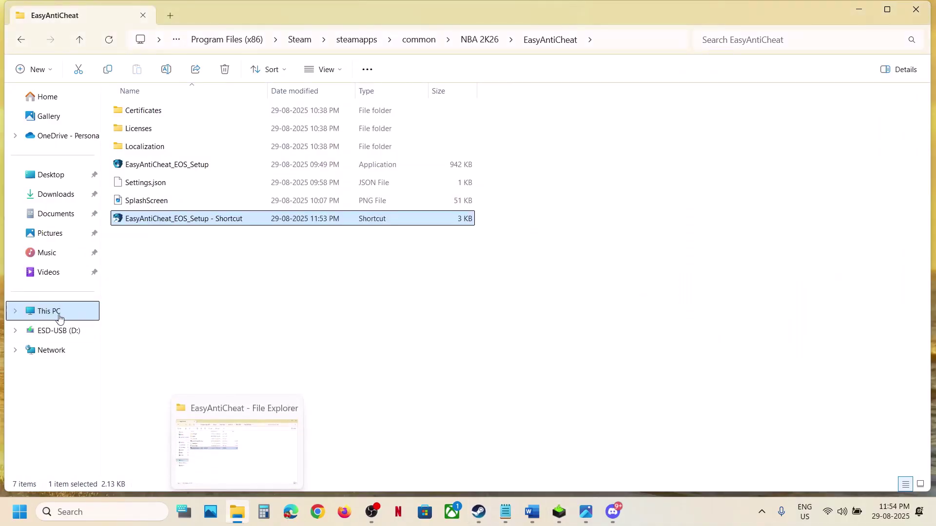
{"action": "left_click", "coordinate": [49, 312]}
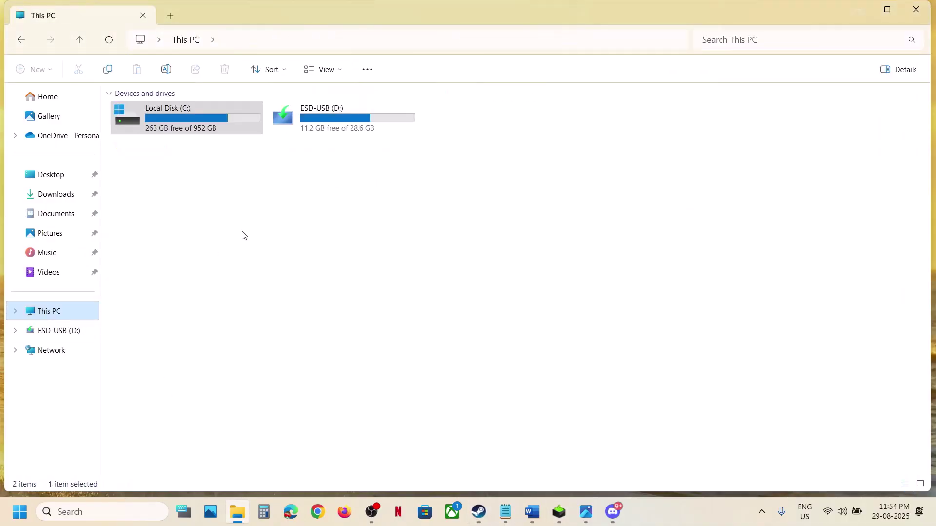
{"action": "double_click", "coordinate": [183, 119]}
{"action": "double_click", "coordinate": [160, 185]}
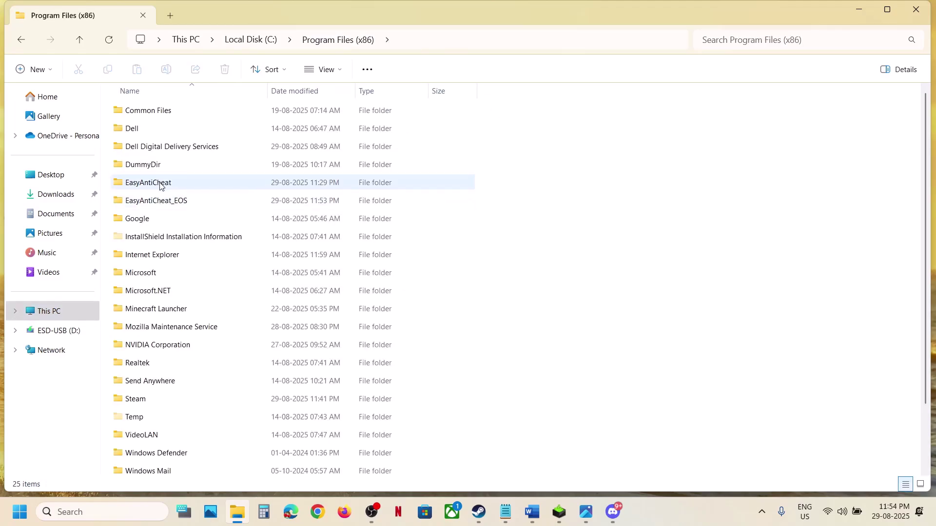
{"action": "double_click", "coordinate": [162, 184]}
{"action": "left_click", "coordinate": [80, 40]}
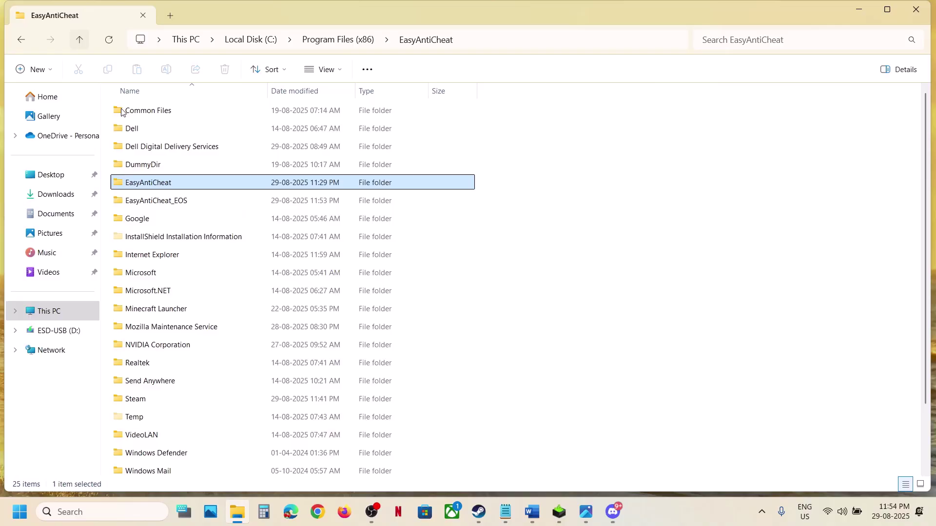
{"action": "left_click", "coordinate": [144, 206]}
{"action": "double_click", "coordinate": [181, 205]}
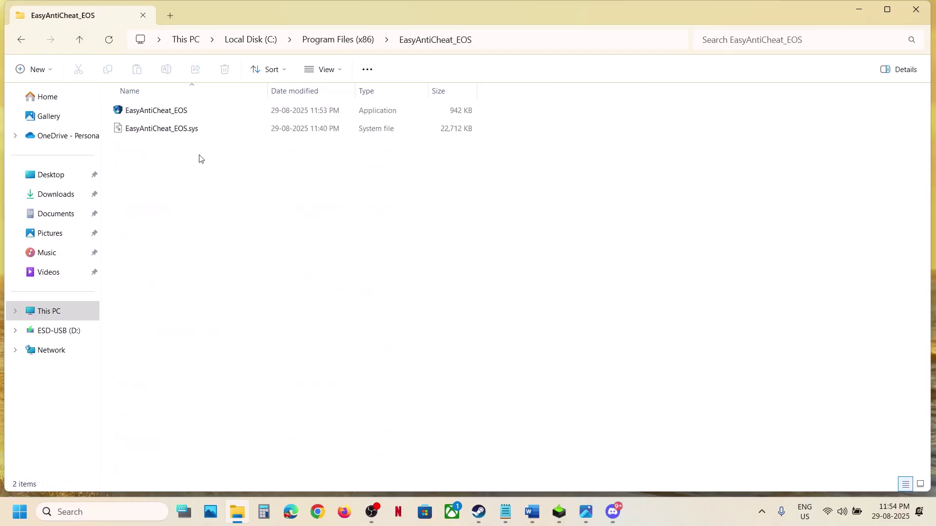
Step: Create a desktop shortcut to the EasyAntiCheat_EOS application
{"action": "left_click", "coordinate": [143, 111]}
{"action": "right_click", "coordinate": [143, 113]}
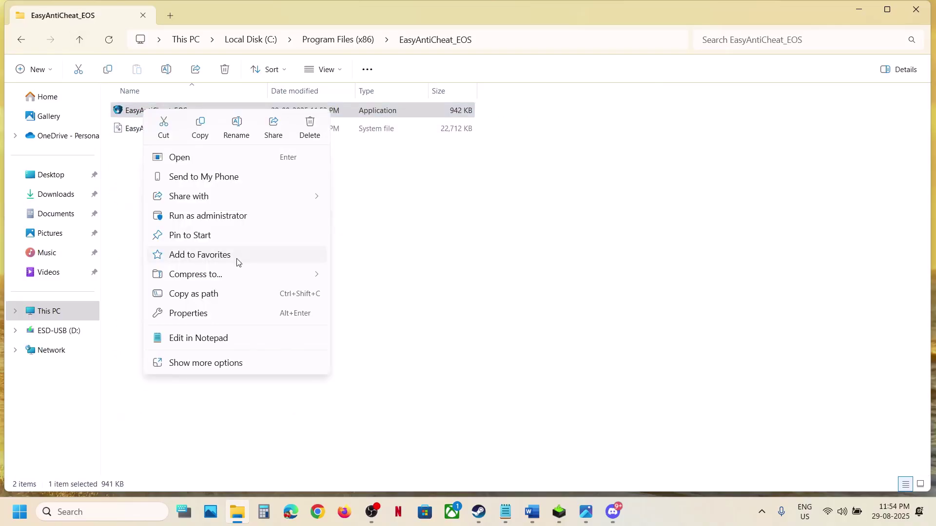
{"action": "left_click", "coordinate": [204, 363]}
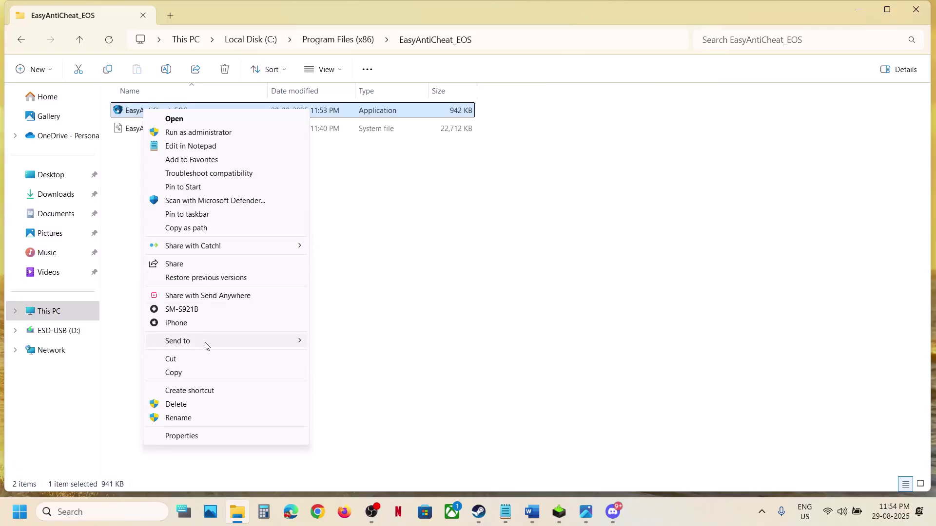
{"action": "left_click", "coordinate": [189, 390]}
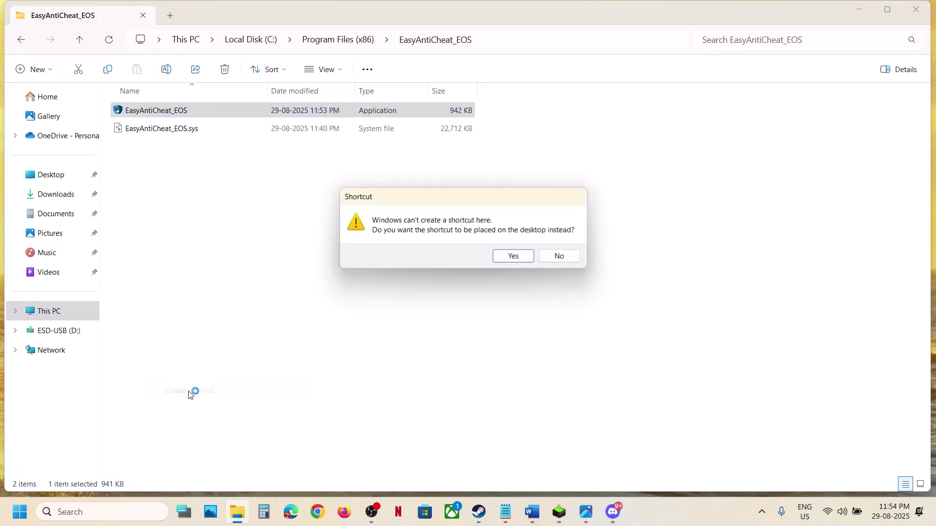
{"action": "left_click", "coordinate": [518, 259]}
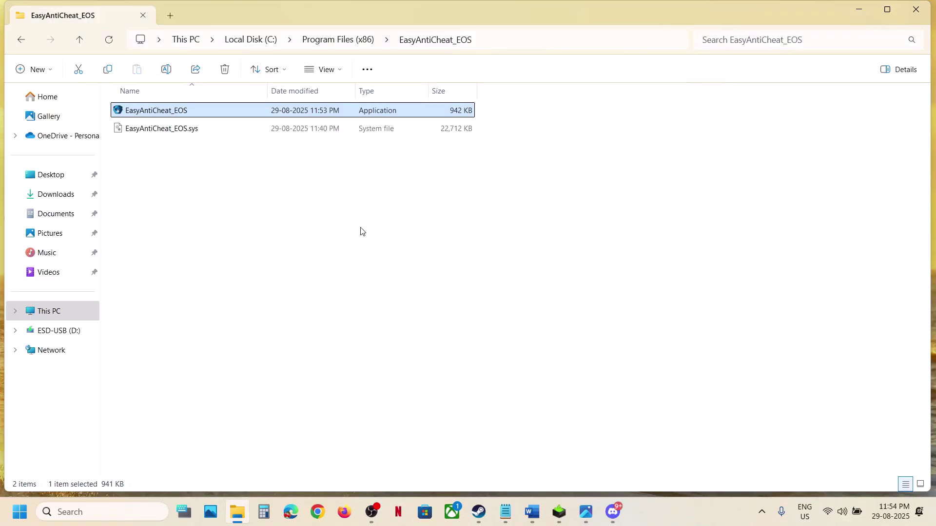
{"action": "key", "text": "super+d"}
{"action": "left_click", "coordinate": [75, 158]}
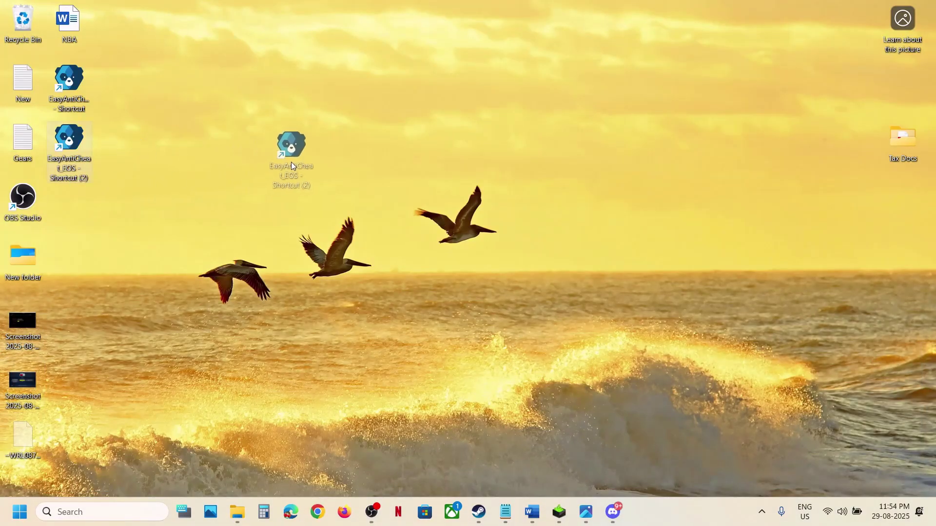
Step: Append ' install prod-fn' to the EasyAntiCheat_EOS shortcut's Target and save it
{"action": "left_click_drag", "start_coordinate": [292, 163], "coordinate": [292, 162]}
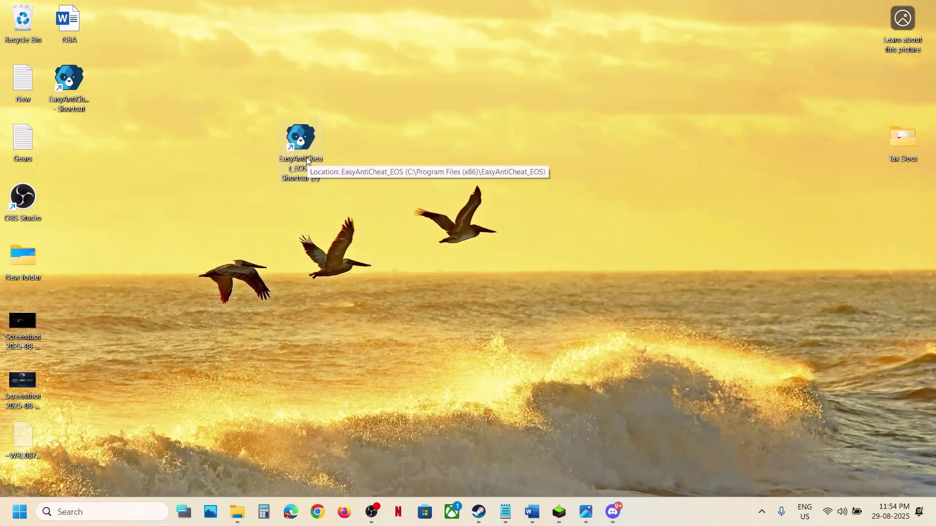
{"action": "right_click", "coordinate": [306, 157]}
{"action": "left_click", "coordinate": [363, 382]}
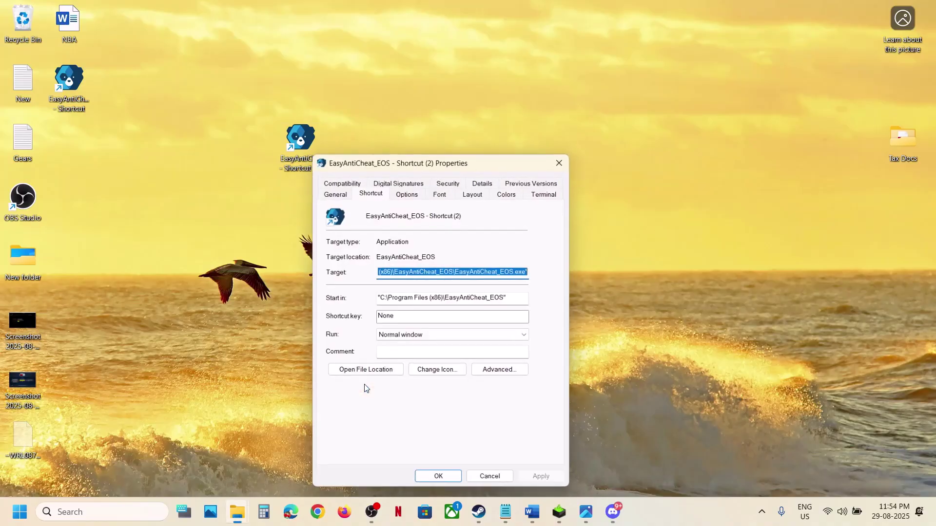
{"action": "left_click", "coordinate": [530, 274]}
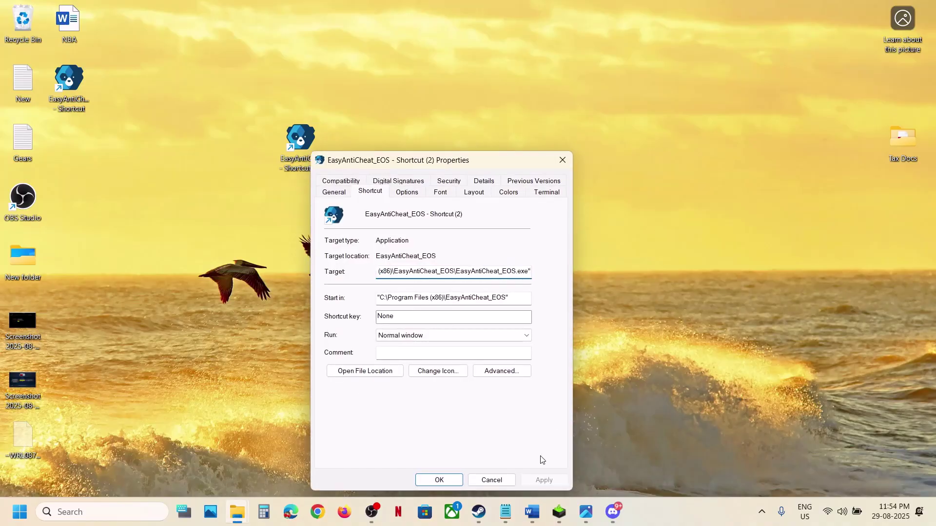
{"action": "left_click", "coordinate": [532, 512]}
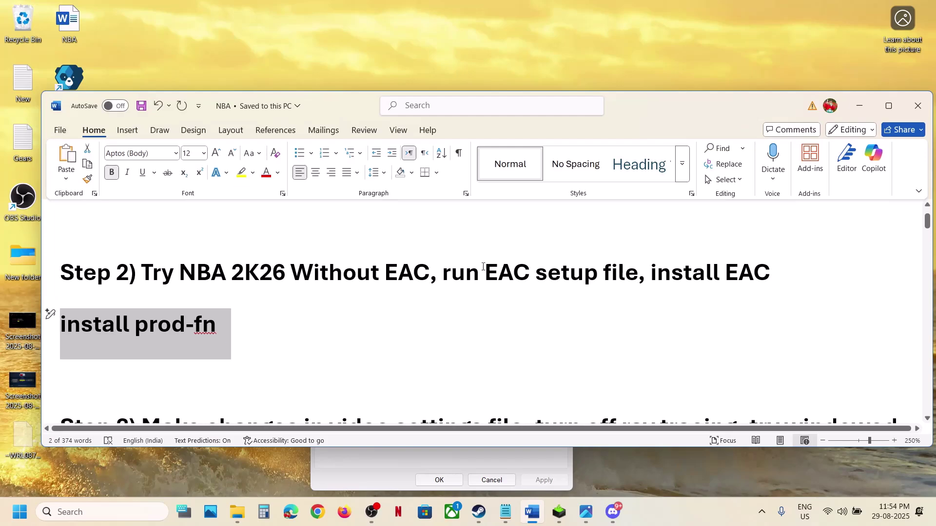
{"action": "left_click", "coordinate": [857, 107]}
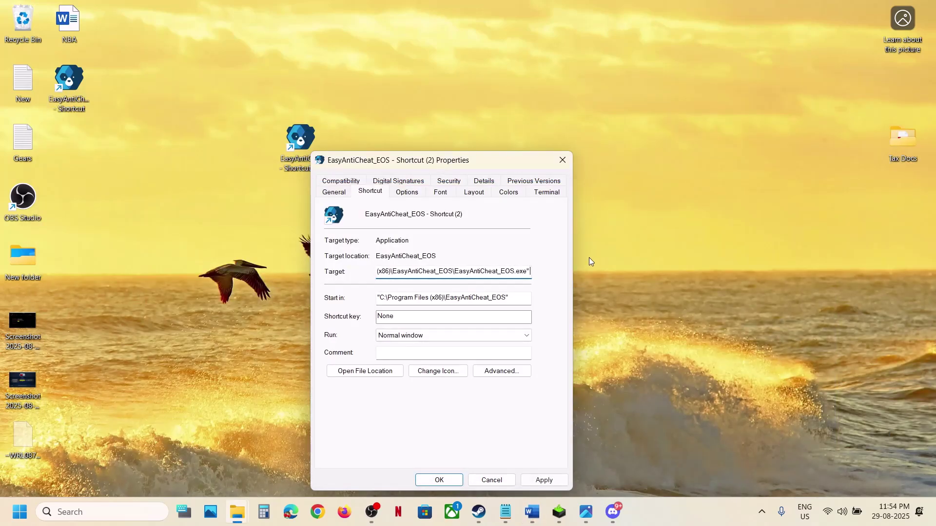
{"action": "key", "text": "ctrl+v"}
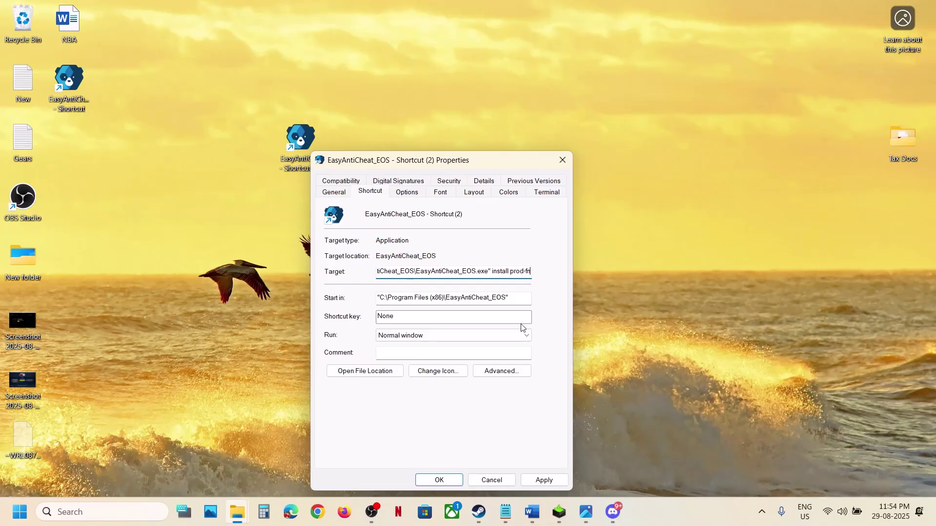
{"action": "left_click", "coordinate": [552, 484]}
{"action": "left_click", "coordinate": [427, 481]}
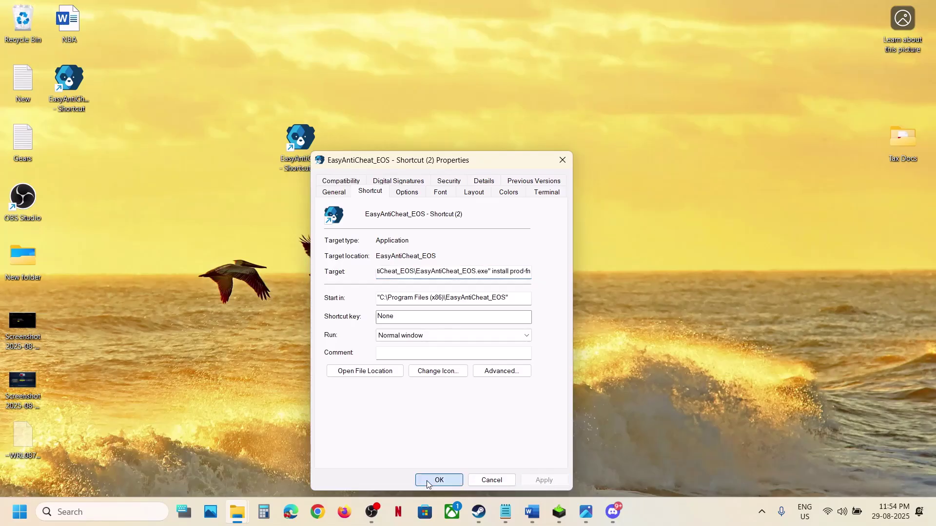
Step: Run the edited shortcut as administrator and approve the UAC prompt
{"action": "right_click", "coordinate": [304, 161]}
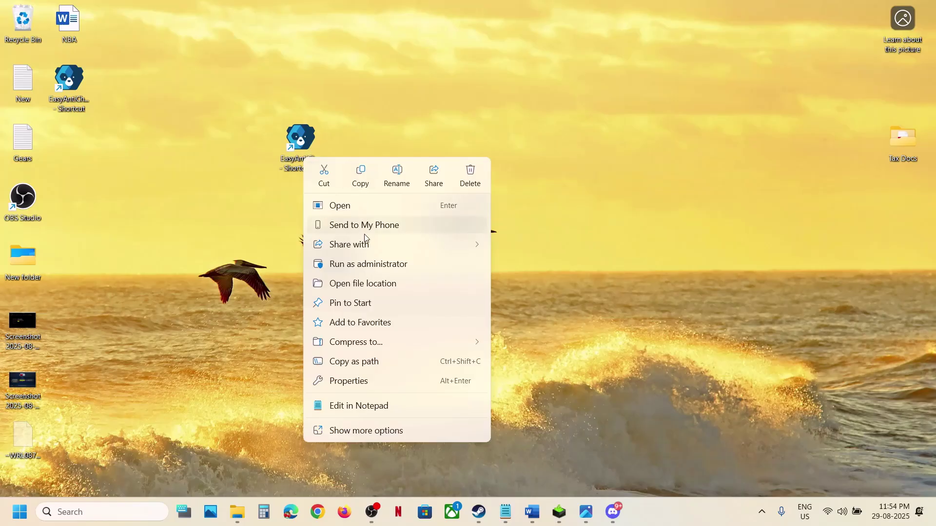
{"action": "left_click", "coordinate": [361, 264]}
{"action": "left_click", "coordinate": [426, 359]}
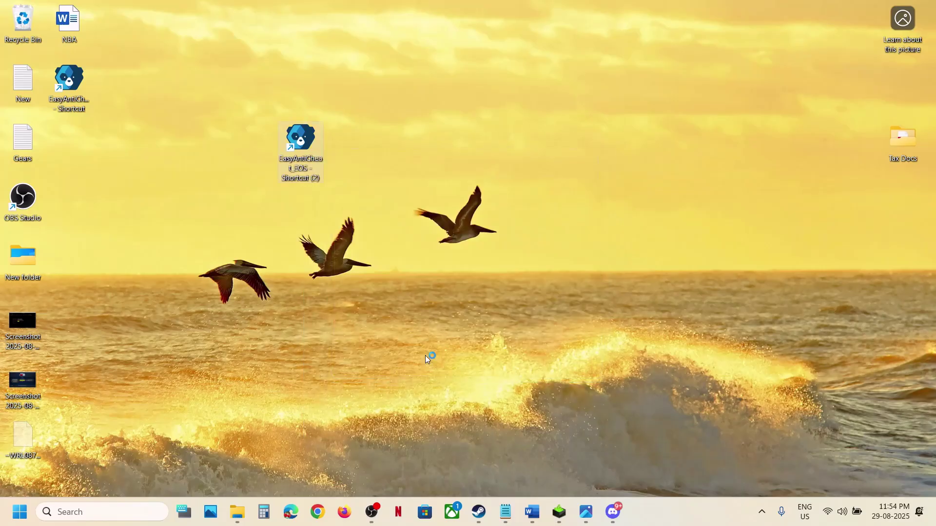
Step: Mark Step 3's video settings file and windowed-mode rename lines in the notes, then return to File Explorer
{"action": "left_click", "coordinate": [479, 512]}
{"action": "left_click", "coordinate": [532, 512]}
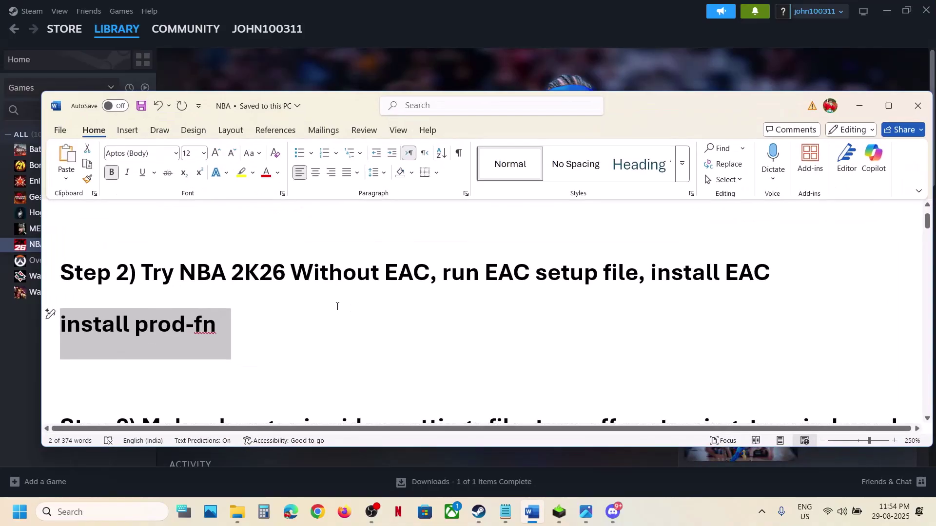
{"action": "scroll", "coordinate": [338, 306], "scroll_direction": "down", "scroll_amount": 4}
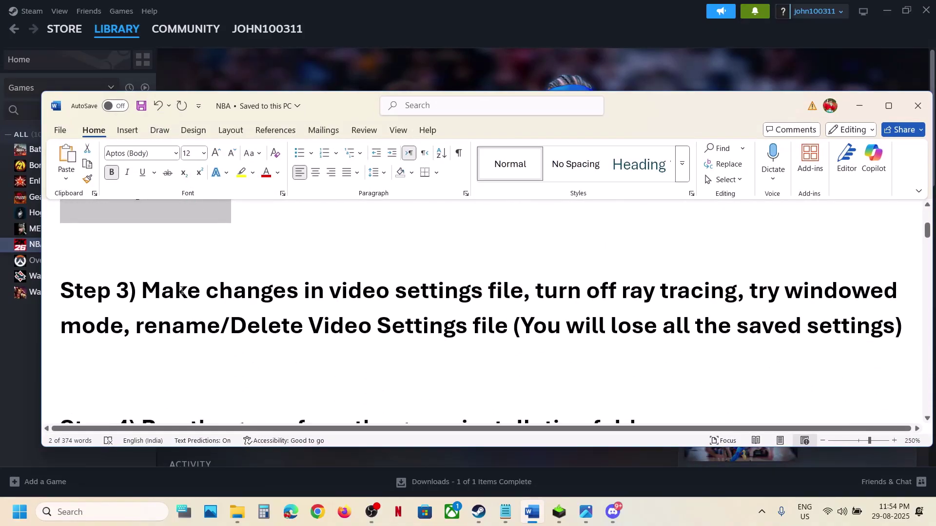
{"action": "left_click_drag", "start_coordinate": [181, 290], "coordinate": [510, 292]}
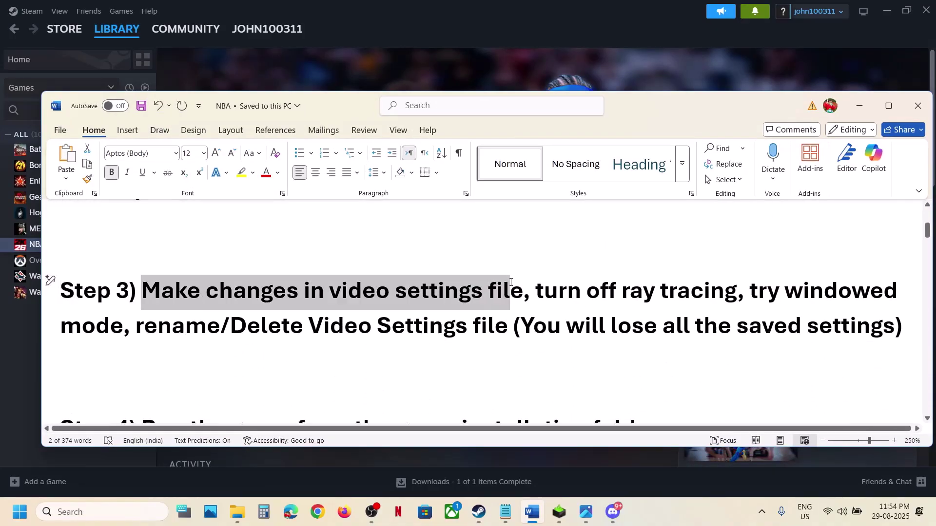
{"action": "left_click", "coordinate": [419, 85]}
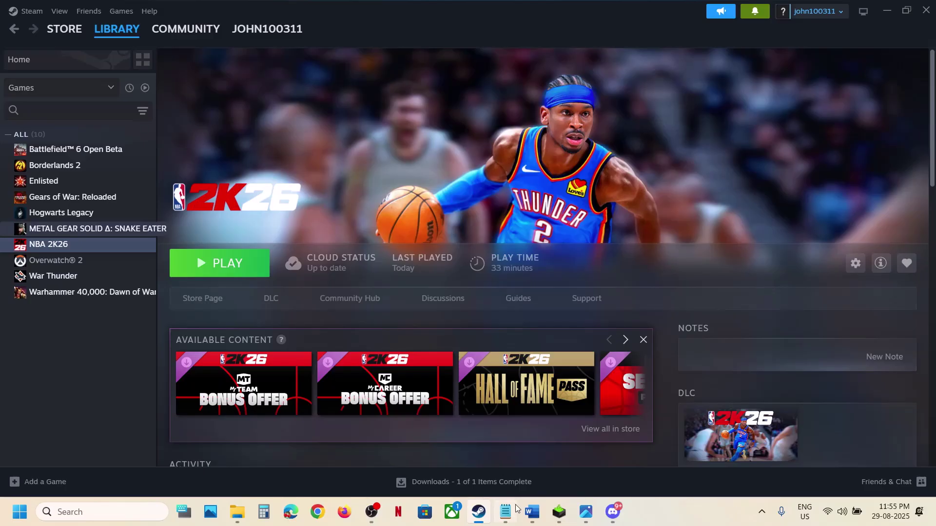
{"action": "left_click", "coordinate": [532, 512]}
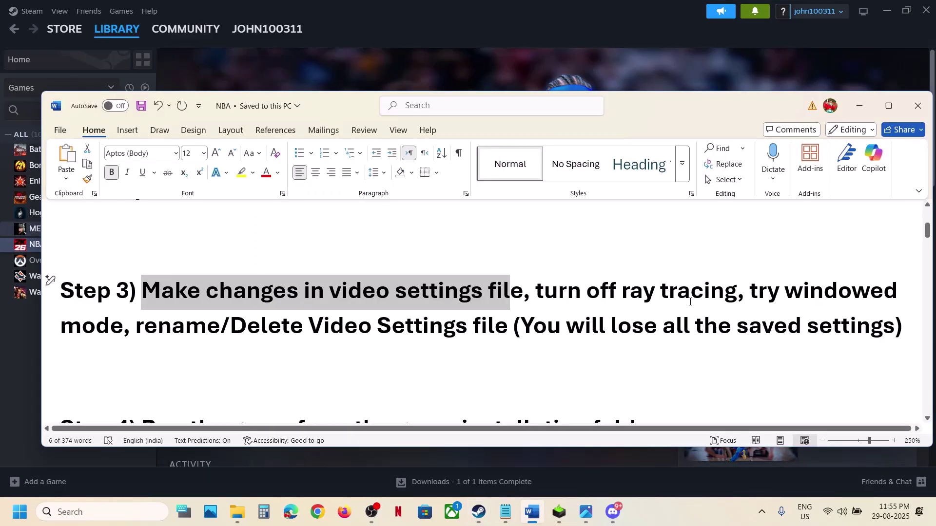
{"action": "left_click_drag", "start_coordinate": [770, 289], "coordinate": [227, 326]}
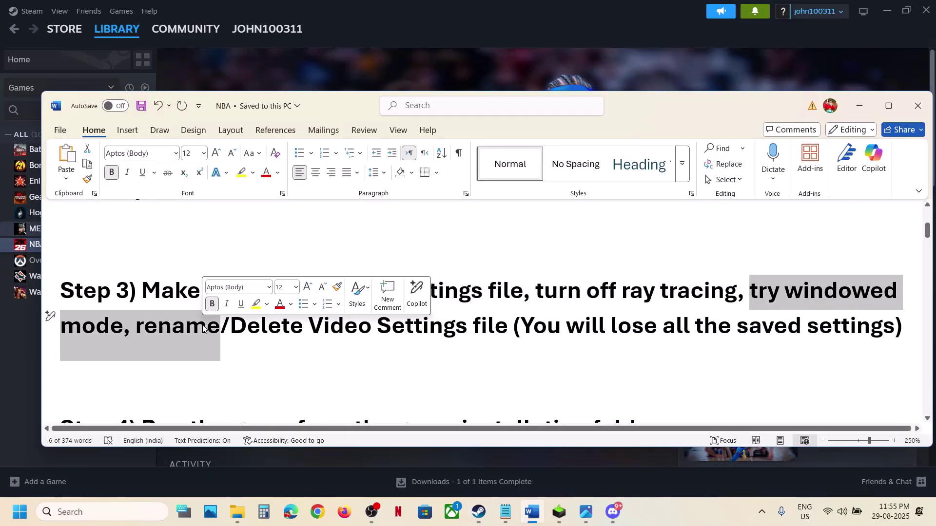
{"action": "left_click", "coordinate": [423, 67]}
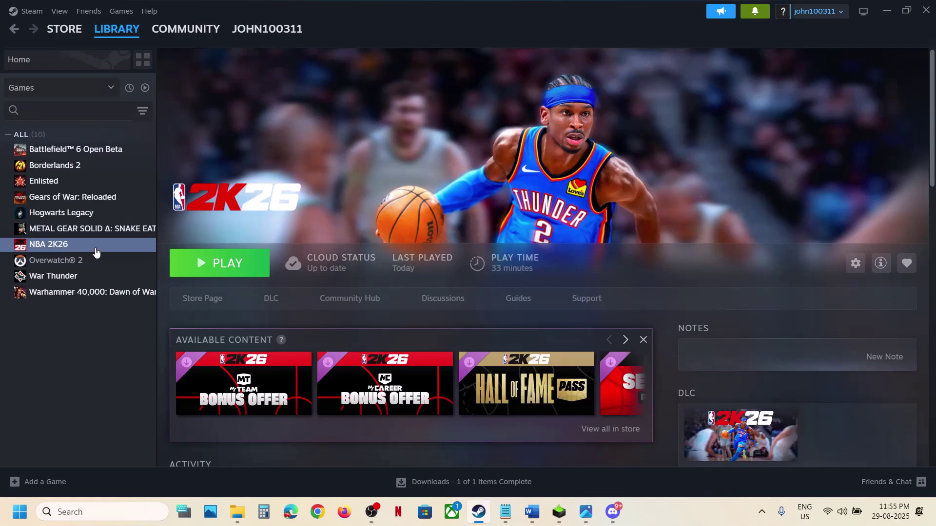
{"action": "left_click", "coordinate": [237, 511]}
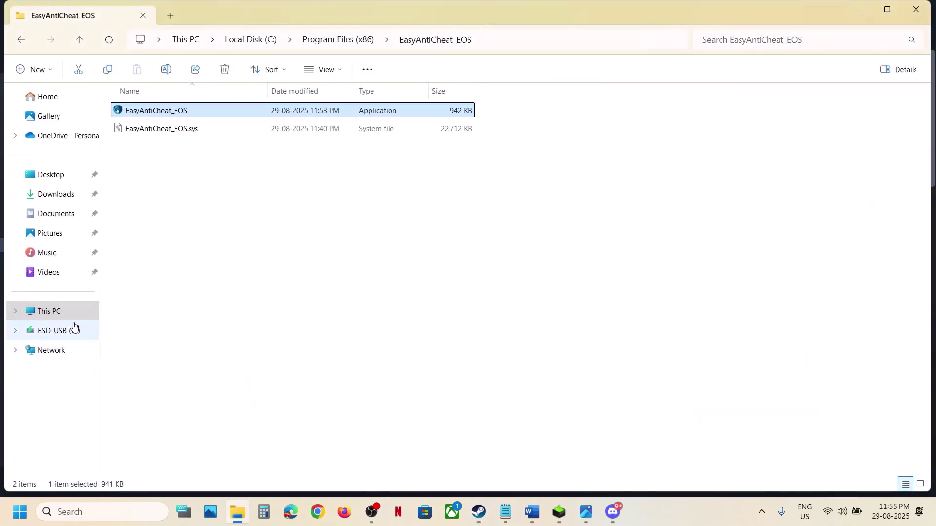
Step: Go to C:\Users\ your profile folder and turn on Hidden items
{"action": "left_click", "coordinate": [48, 310]}
{"action": "left_click", "coordinate": [213, 132]}
{"action": "double_click", "coordinate": [192, 117]}
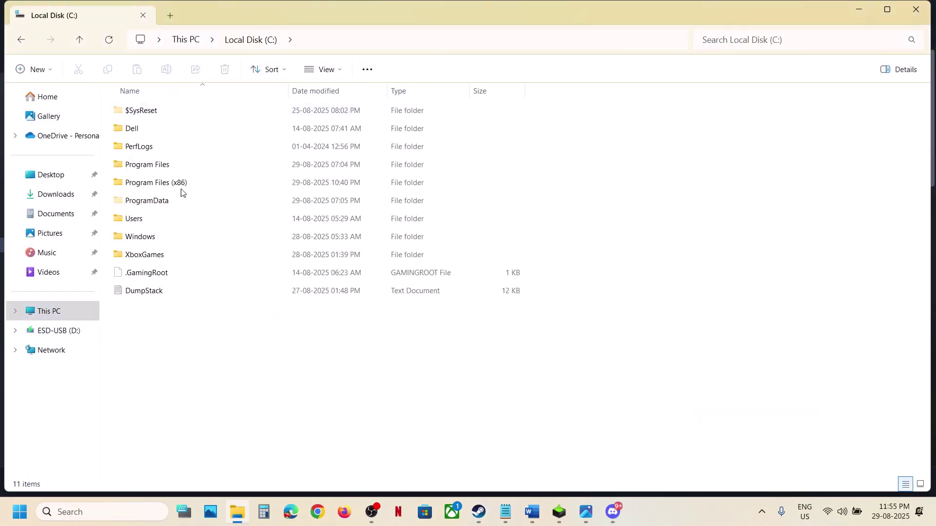
{"action": "double_click", "coordinate": [140, 226]}
{"action": "left_click", "coordinate": [153, 113]}
{"action": "double_click", "coordinate": [152, 112]}
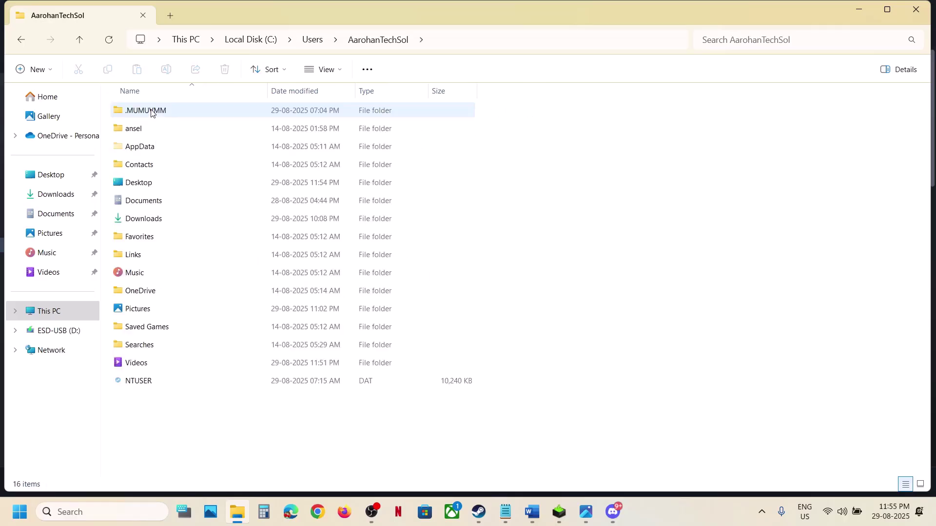
{"action": "left_click", "coordinate": [156, 146]}
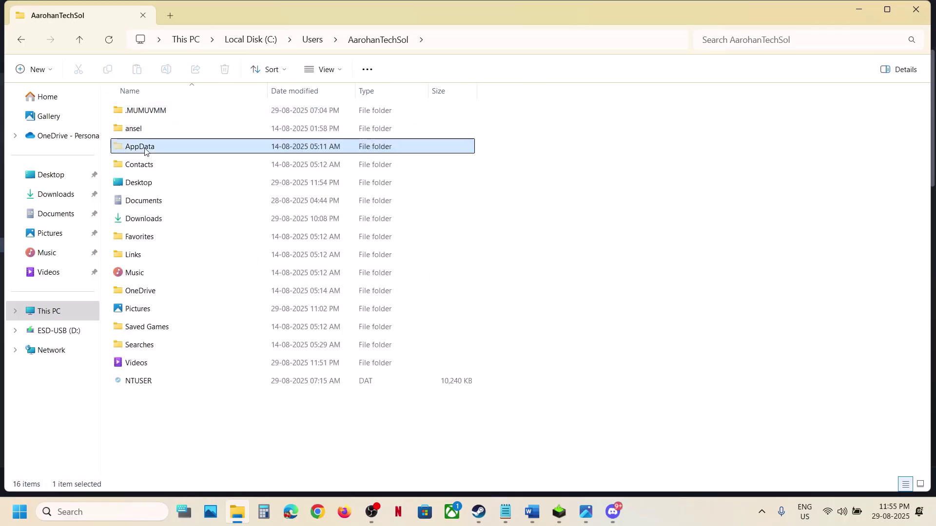
{"action": "left_click", "coordinate": [335, 70]}
{"action": "mouse_move", "coordinate": [337, 297]}
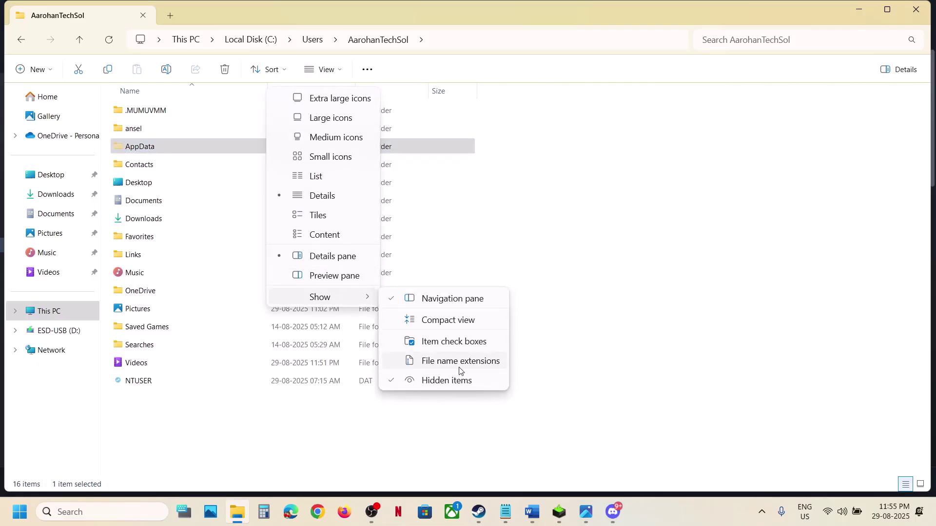
{"action": "left_click", "coordinate": [449, 381]}
Step: Open AppData\Local\2K Sports\NBA 2K26 and bring up actions for VideoSettings.cfg
{"action": "double_click", "coordinate": [191, 153]}
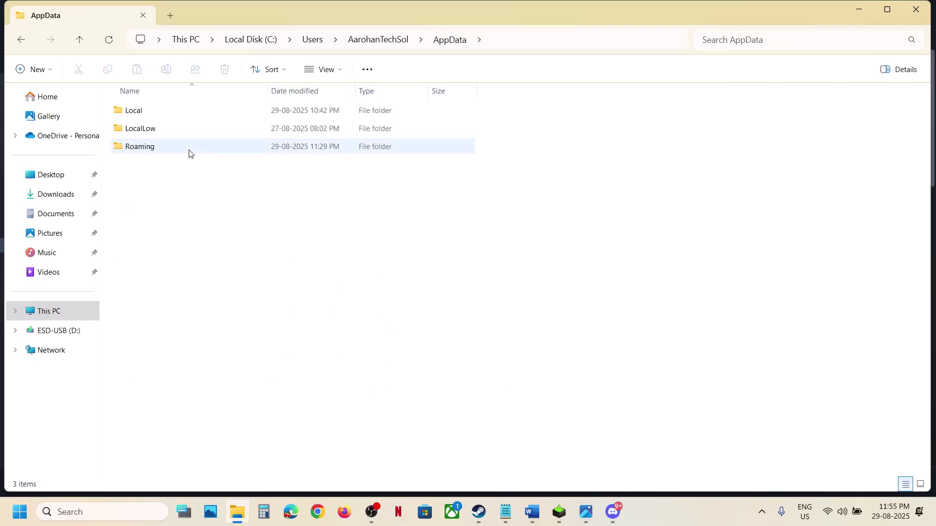
{"action": "double_click", "coordinate": [147, 116]}
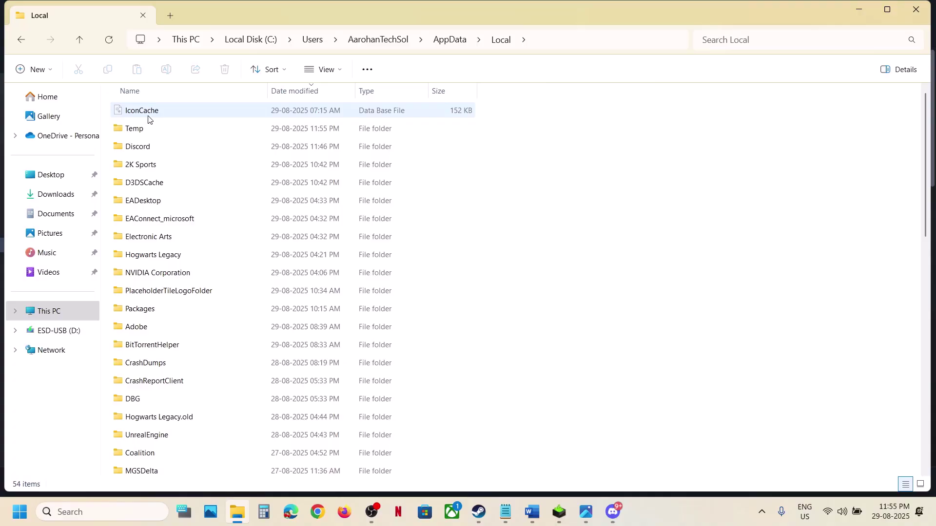
{"action": "left_click", "coordinate": [149, 165]}
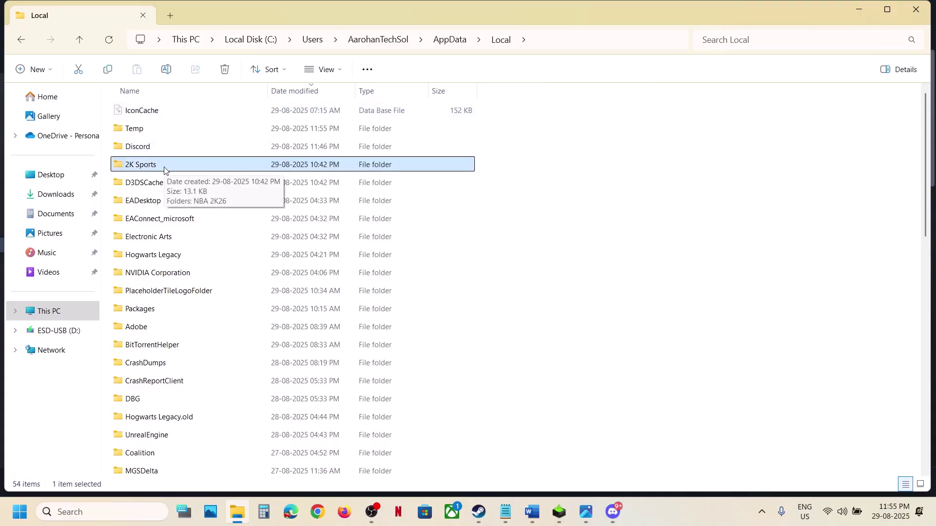
{"action": "double_click", "coordinate": [165, 170]}
{"action": "left_click", "coordinate": [159, 115]}
{"action": "double_click", "coordinate": [158, 116]}
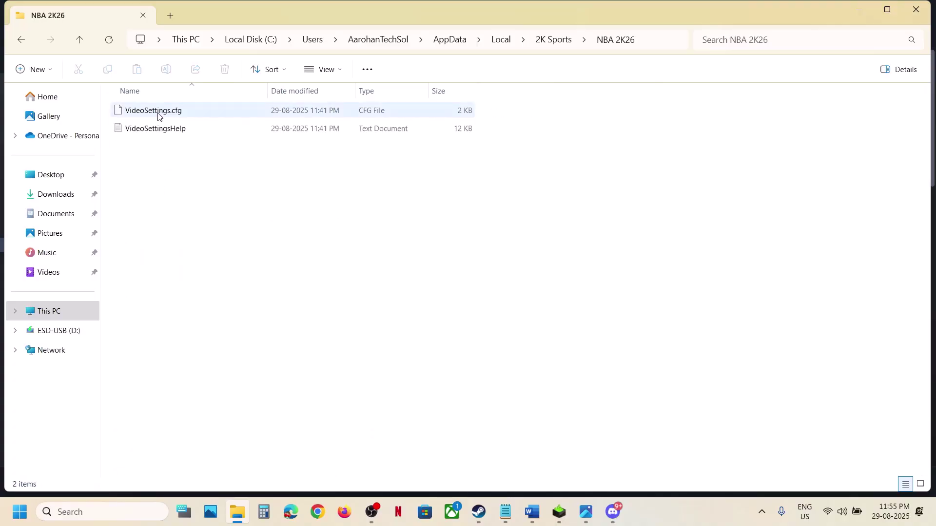
{"action": "left_click", "coordinate": [159, 115]}
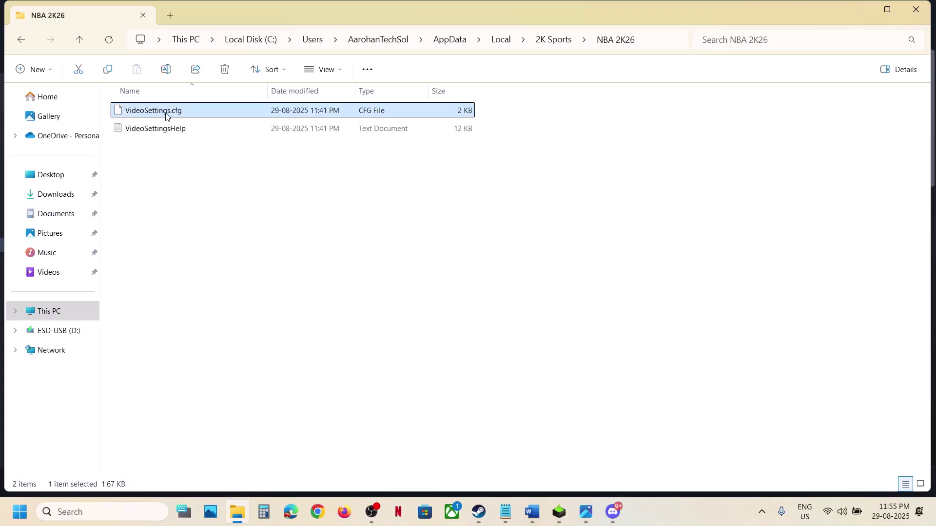
{"action": "right_click", "coordinate": [166, 115]}
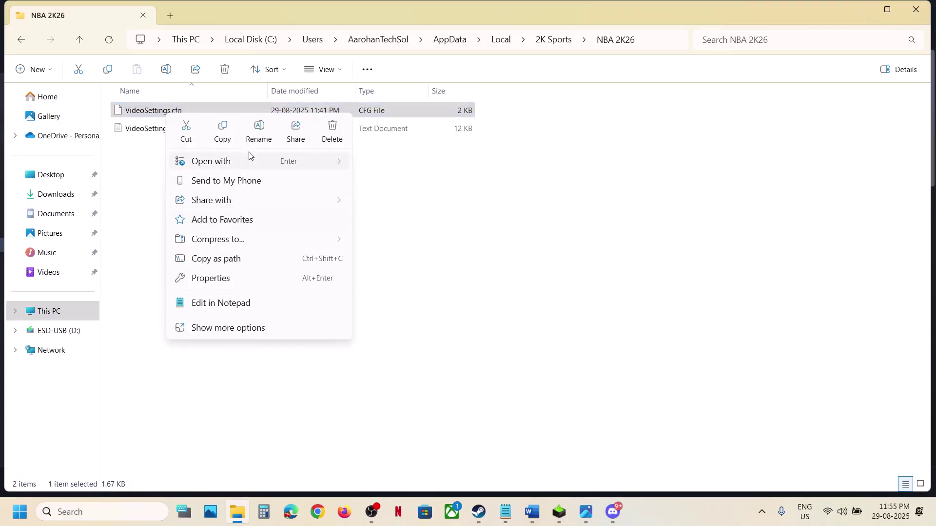
Step: Open VideoSettings.cfg in Notepad and search for 'raytracing' and 'ray tracing', finding no matches
{"action": "mouse_move", "coordinate": [248, 160]}
{"action": "left_click", "coordinate": [381, 162]}
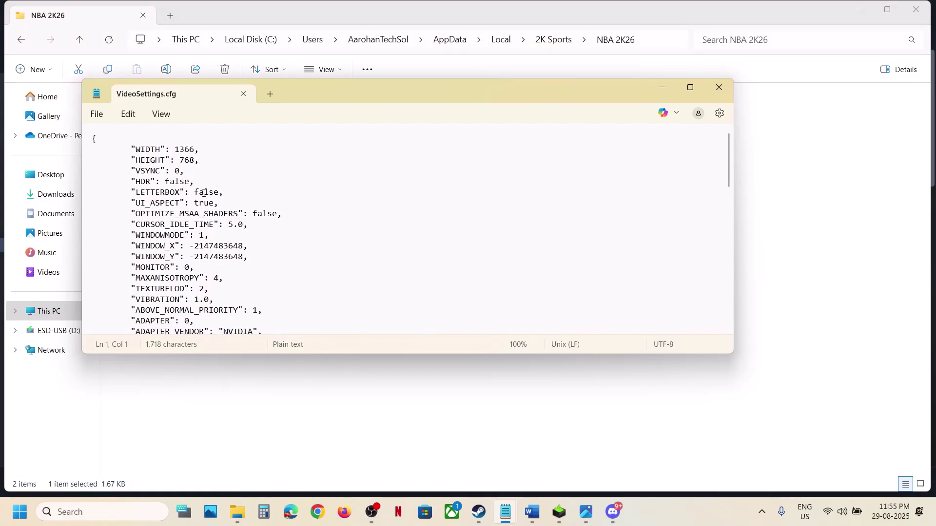
{"action": "left_click", "coordinate": [204, 235]}
{"action": "key", "text": "ctrl+f"}
{"action": "key", "text": "Return"}
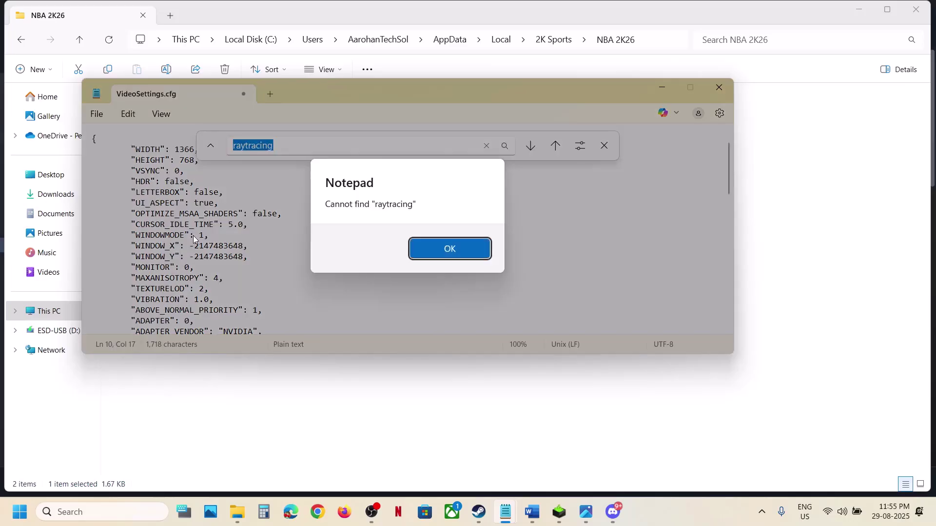
{"action": "key", "text": "Return"}
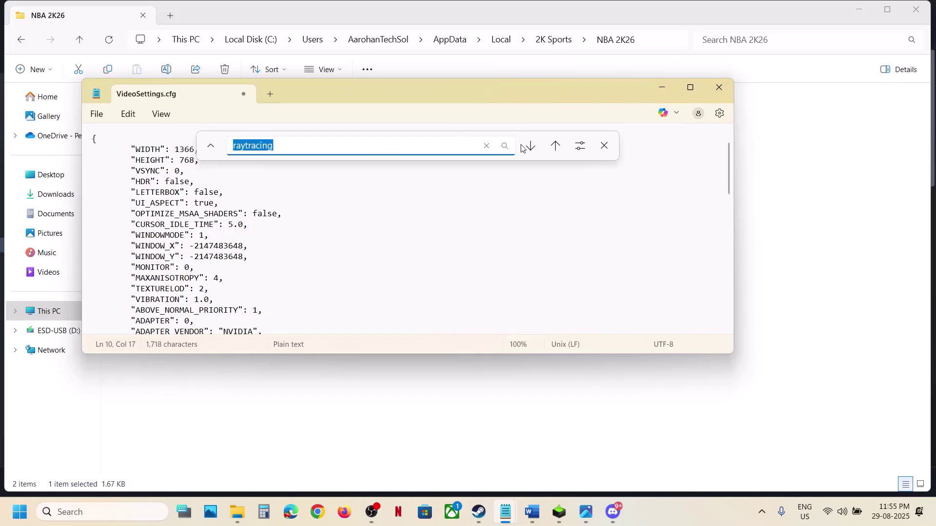
{"action": "left_click", "coordinate": [530, 148]}
{"action": "left_click", "coordinate": [450, 249]}
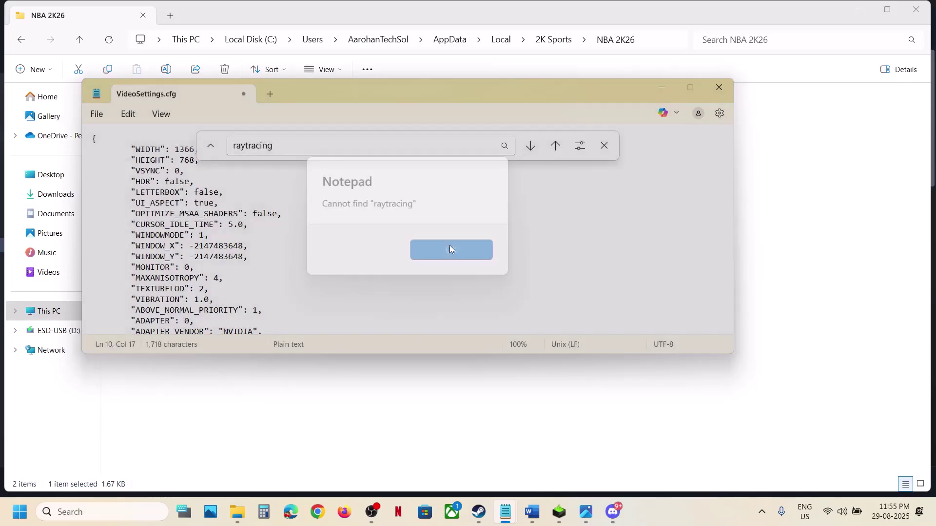
{"action": "left_click", "coordinate": [246, 145]}
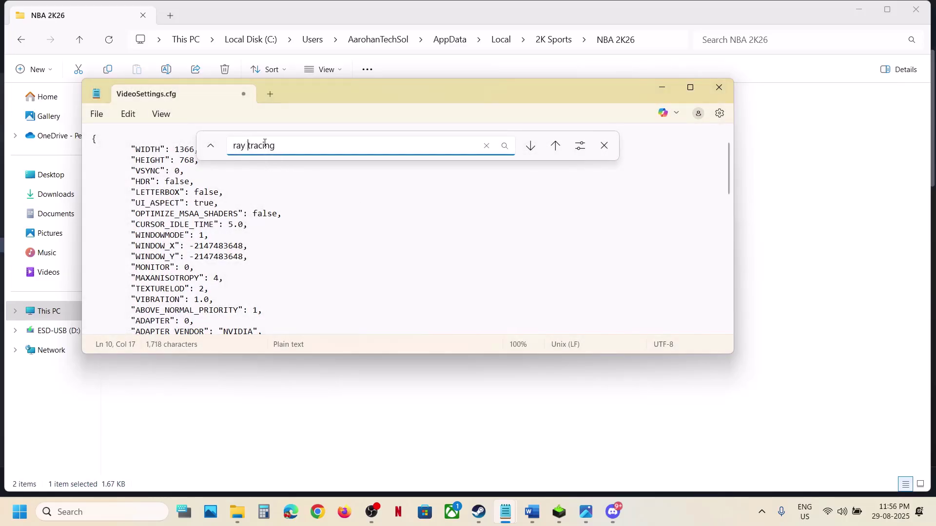
{"action": "left_click", "coordinate": [531, 147]}
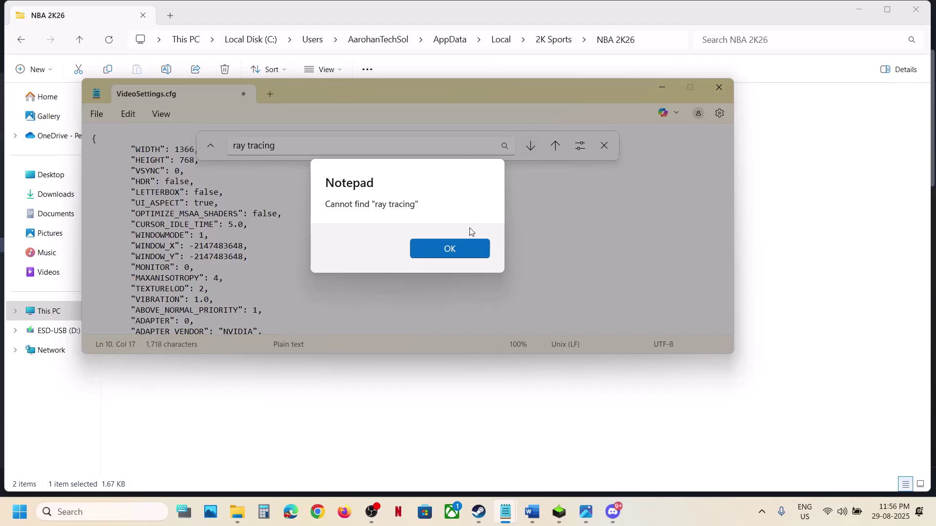
{"action": "left_click", "coordinate": [455, 249]}
{"action": "left_click", "coordinate": [554, 147]}
{"action": "left_click", "coordinate": [438, 255]}
{"action": "left_click", "coordinate": [236, 276]}
Step: Locate RAY_TRACED_REFLECTIONS set to false and save VideoSettings.cfg
{"action": "scroll", "coordinate": [236, 275], "scroll_direction": "down", "scroll_amount": 3}
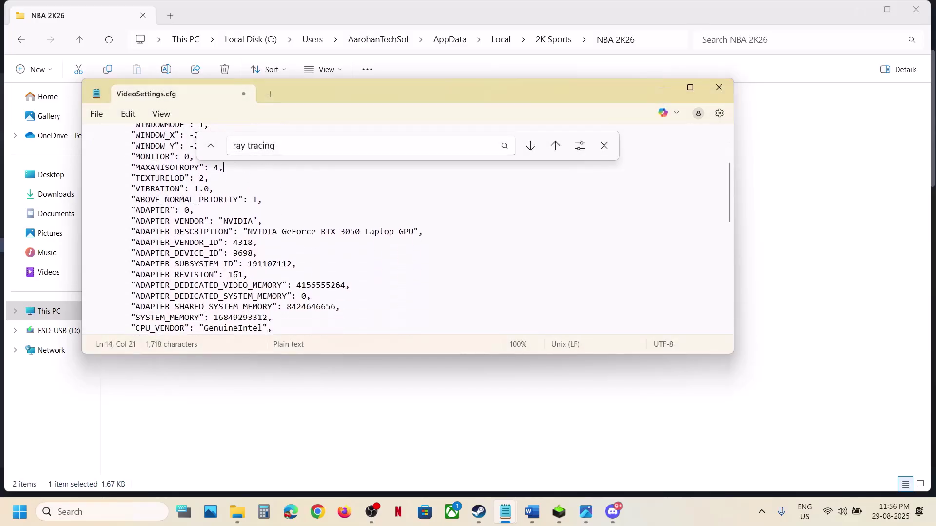
{"action": "scroll", "coordinate": [236, 276], "scroll_direction": "down", "scroll_amount": 5}
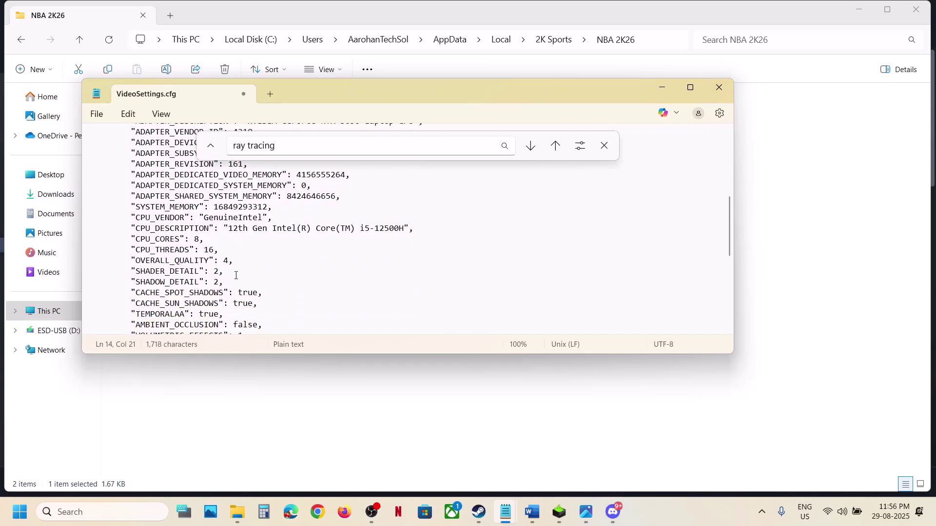
{"action": "scroll", "coordinate": [236, 276], "scroll_direction": "down", "scroll_amount": 2}
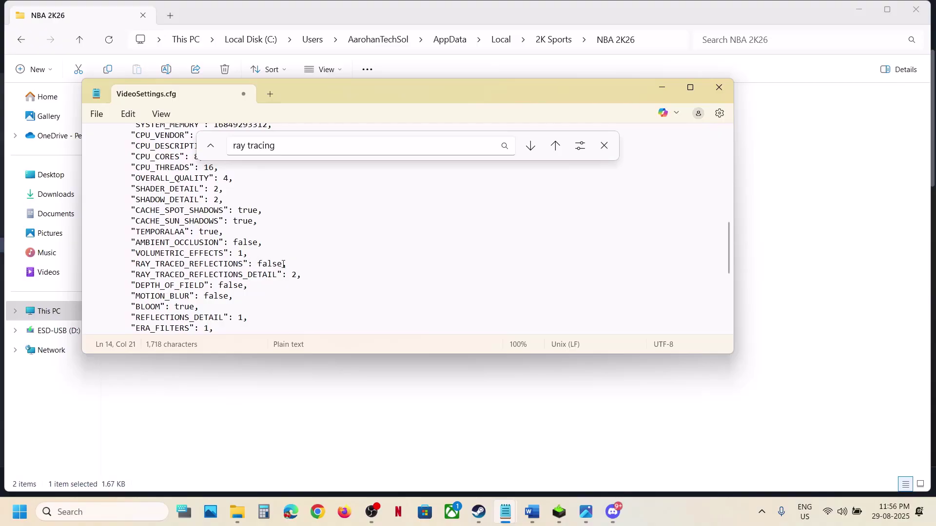
{"action": "left_click_drag", "start_coordinate": [284, 264], "coordinate": [259, 264]}
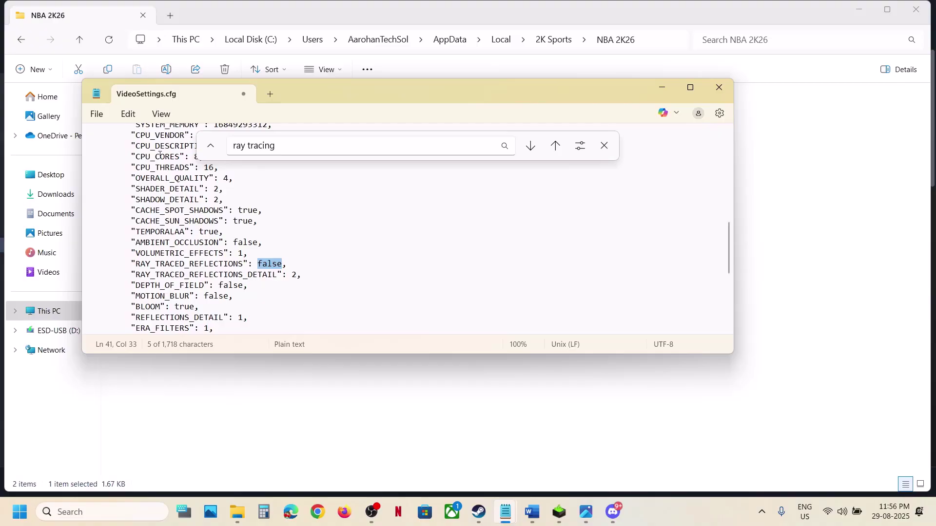
{"action": "left_click", "coordinate": [100, 119]}
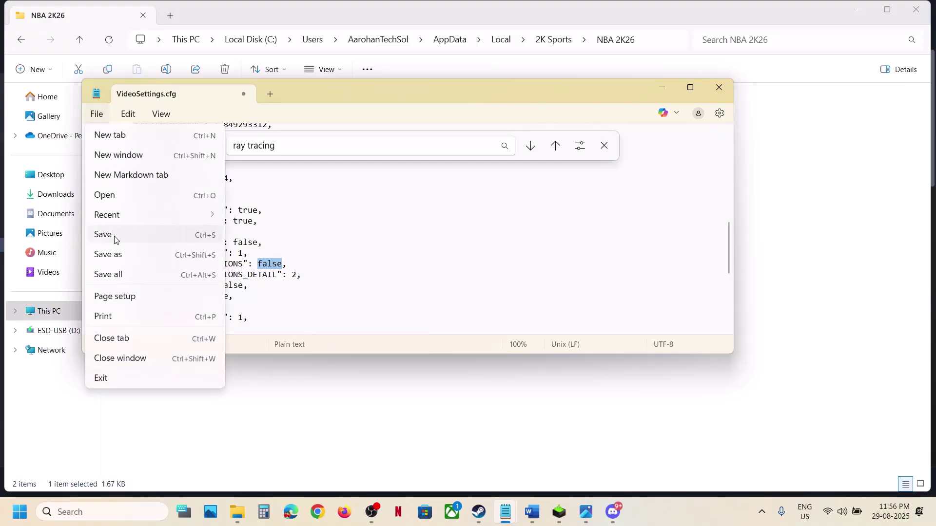
{"action": "left_click", "coordinate": [115, 237]}
Step: Close Notepad and set VideoSettings.cfg to Read-only in its properties
{"action": "left_click", "coordinate": [719, 87]}
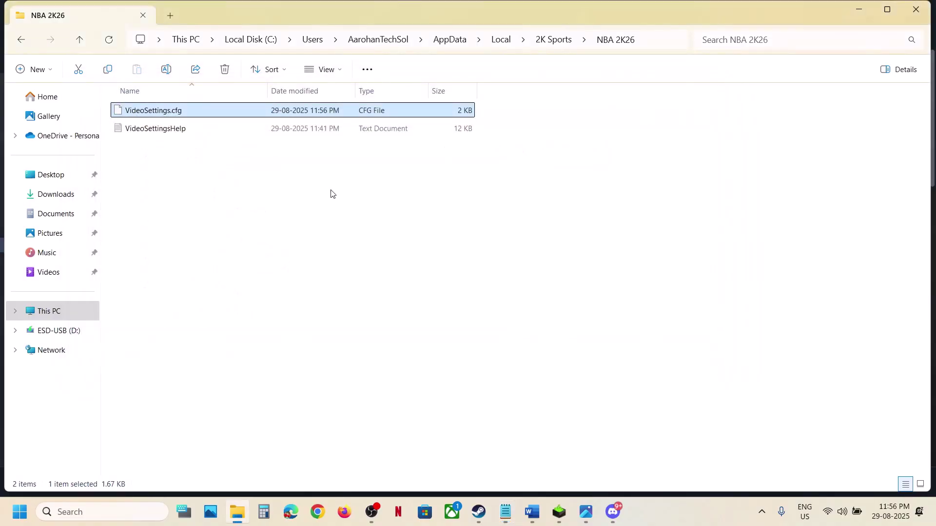
{"action": "right_click", "coordinate": [161, 117]}
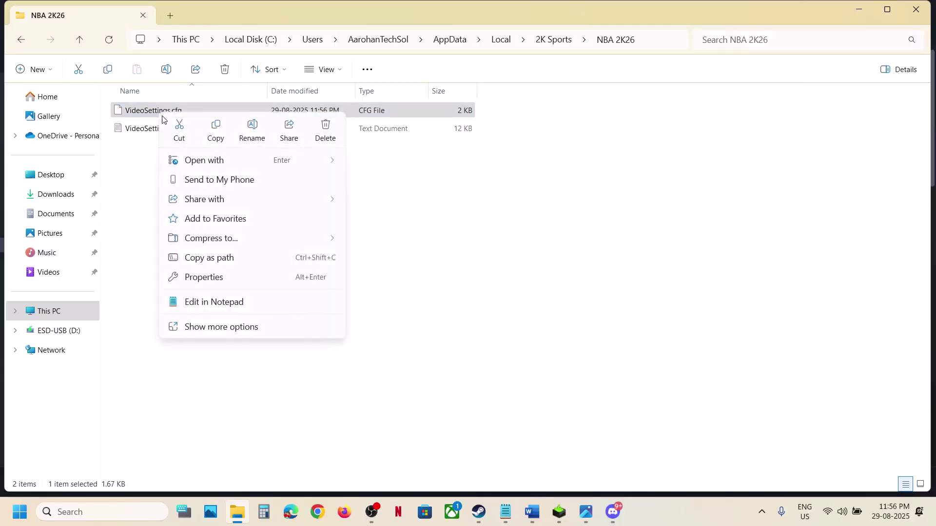
{"action": "left_click", "coordinate": [213, 280]}
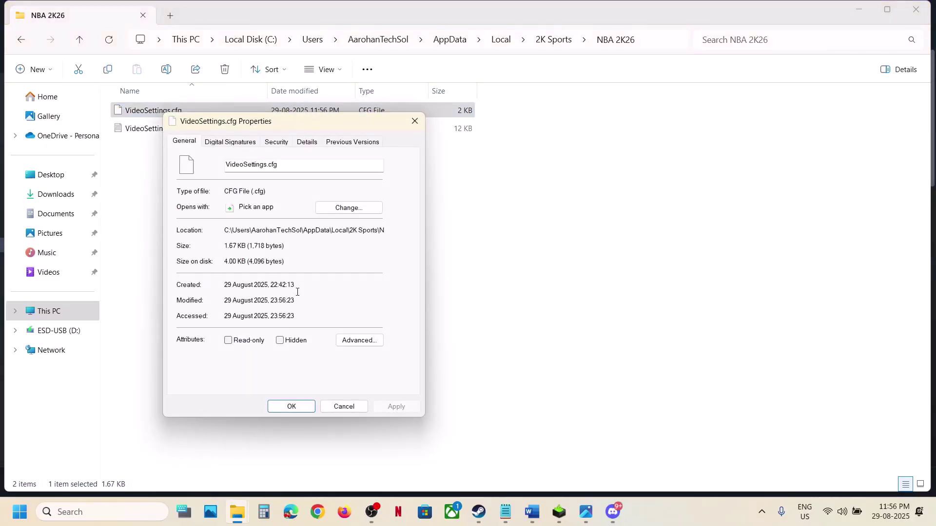
{"action": "left_click", "coordinate": [227, 340]}
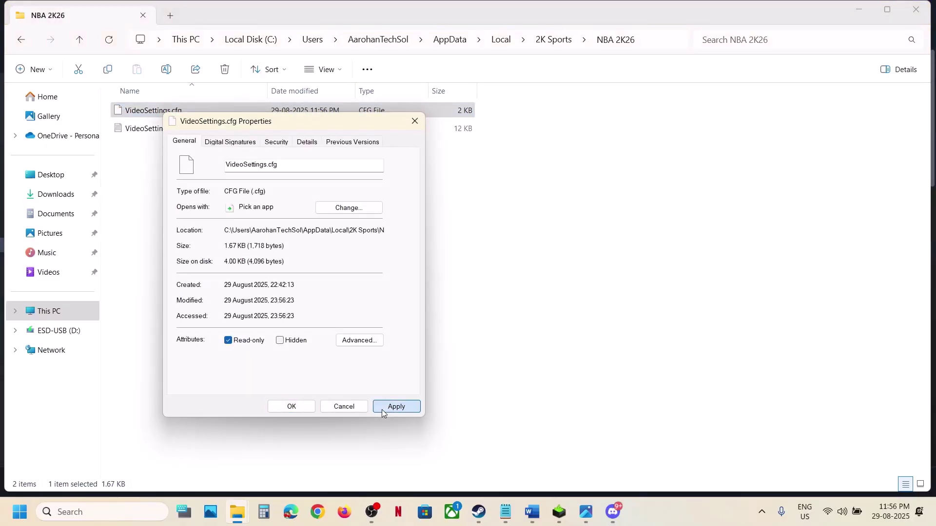
{"action": "left_click", "coordinate": [381, 410]}
{"action": "left_click", "coordinate": [307, 407]}
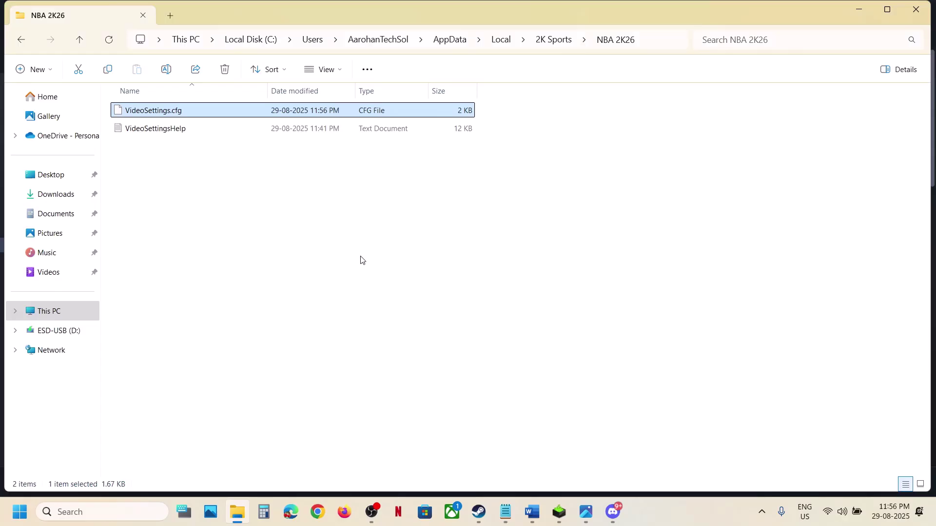
Step: Reopen VideoSettings.cfg properties to verify Read-only, then close them
{"action": "right_click", "coordinate": [183, 115]}
{"action": "left_click", "coordinate": [242, 287]}
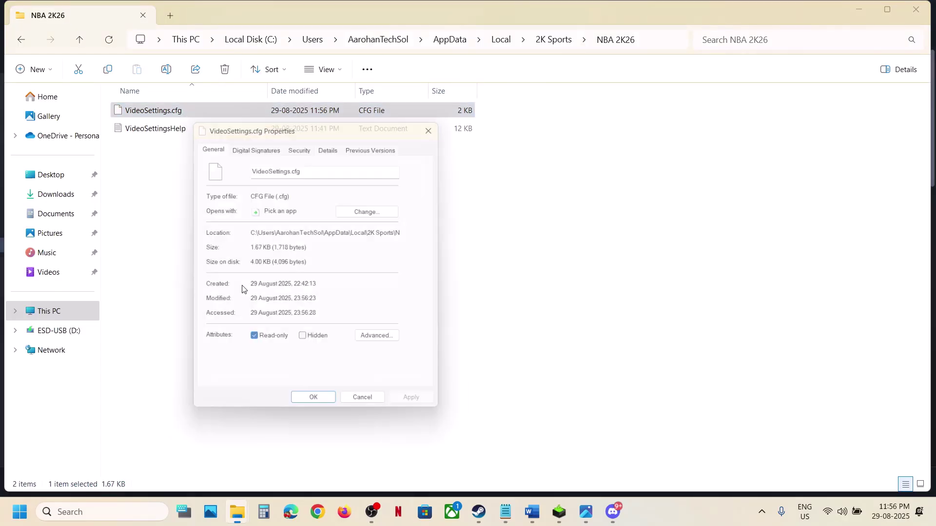
{"action": "left_click", "coordinate": [437, 126]}
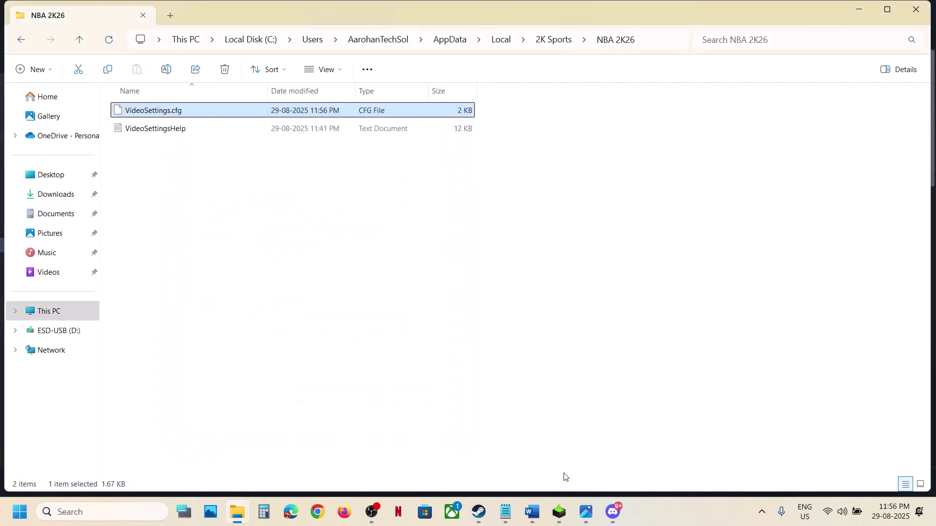
Step: In the Word notes, highlight Step 3's advice to rename or delete the video settings file
{"action": "left_click", "coordinate": [532, 512]}
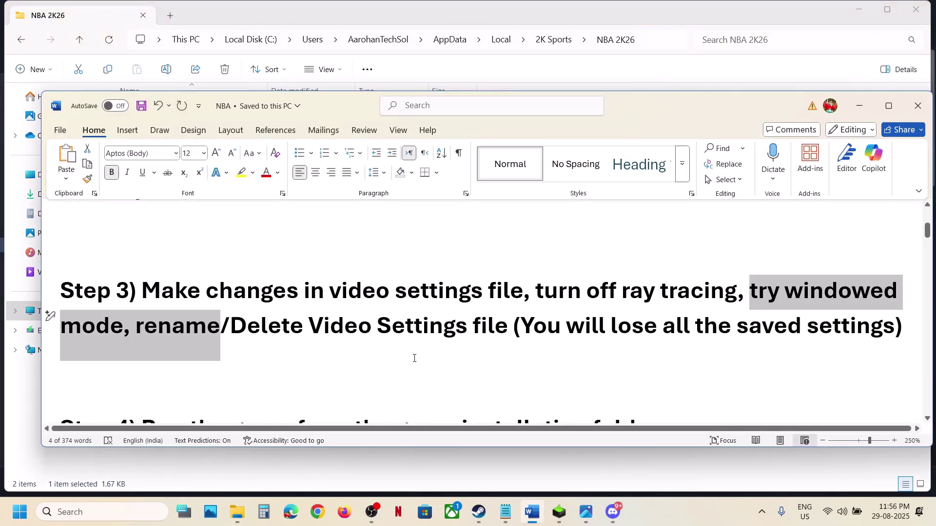
{"action": "scroll", "coordinate": [414, 358], "scroll_direction": "down", "scroll_amount": 1}
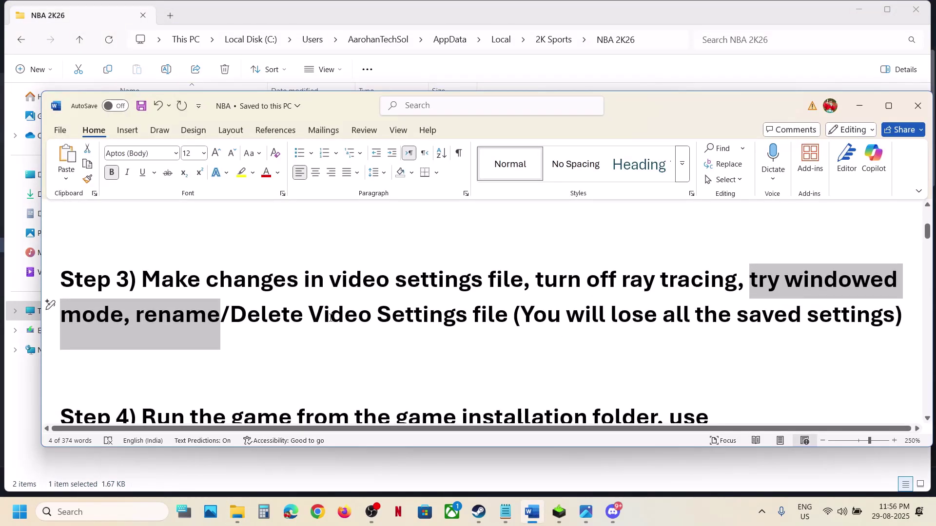
{"action": "left_click", "coordinate": [308, 322]}
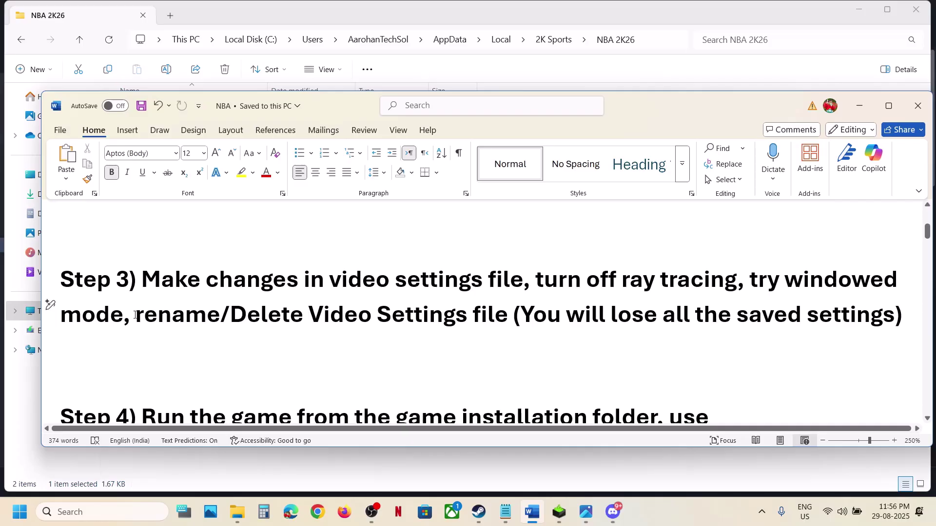
{"action": "left_click_drag", "start_coordinate": [135, 316], "coordinate": [513, 320]}
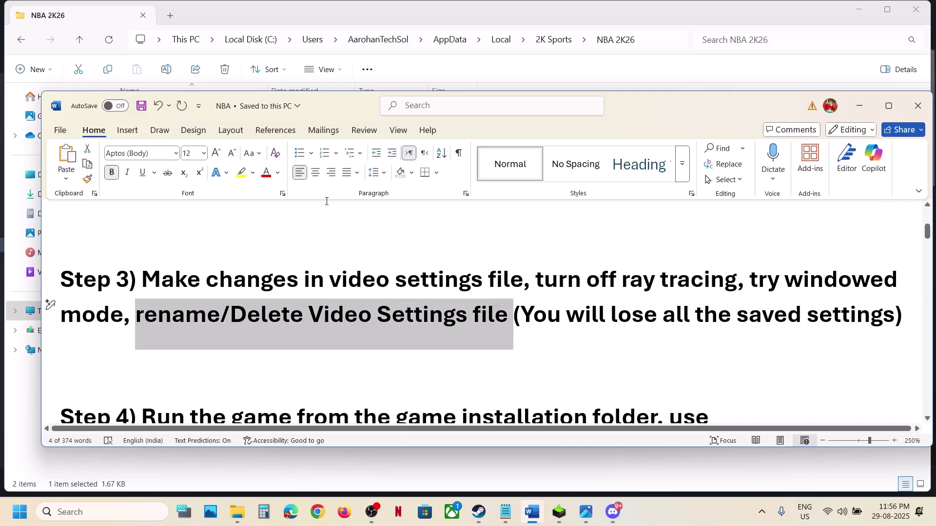
Step: Bring up VideoSettings.cfg's actions, note the lost-settings warning, and dismiss without deleting
{"action": "left_click", "coordinate": [656, 37]}
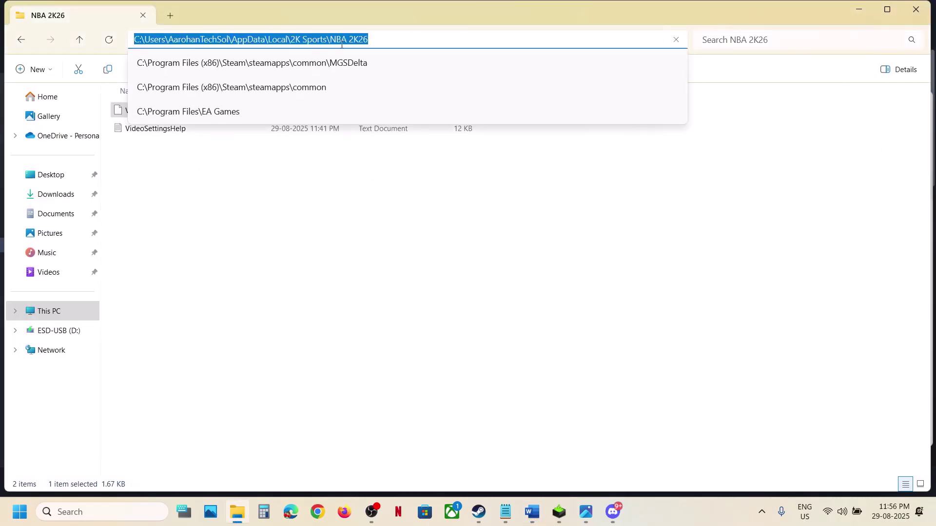
{"action": "left_click", "coordinate": [298, 272]}
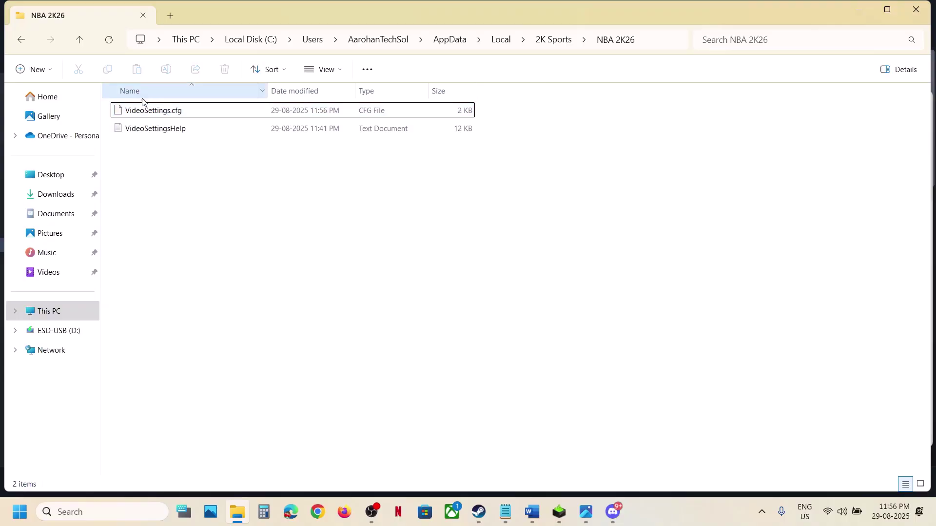
{"action": "right_click", "coordinate": [148, 115]}
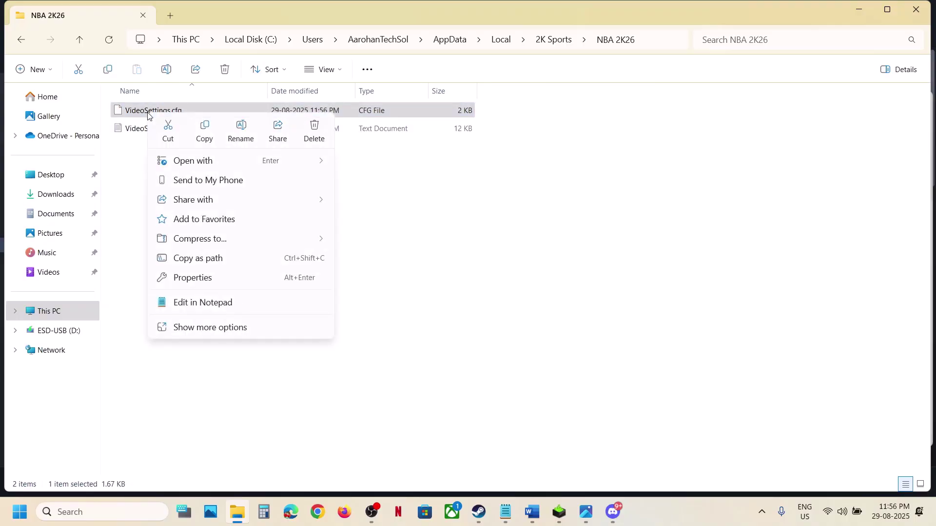
{"action": "left_click", "coordinate": [533, 512]}
{"action": "left_click_drag", "start_coordinate": [559, 321], "coordinate": [802, 321]}
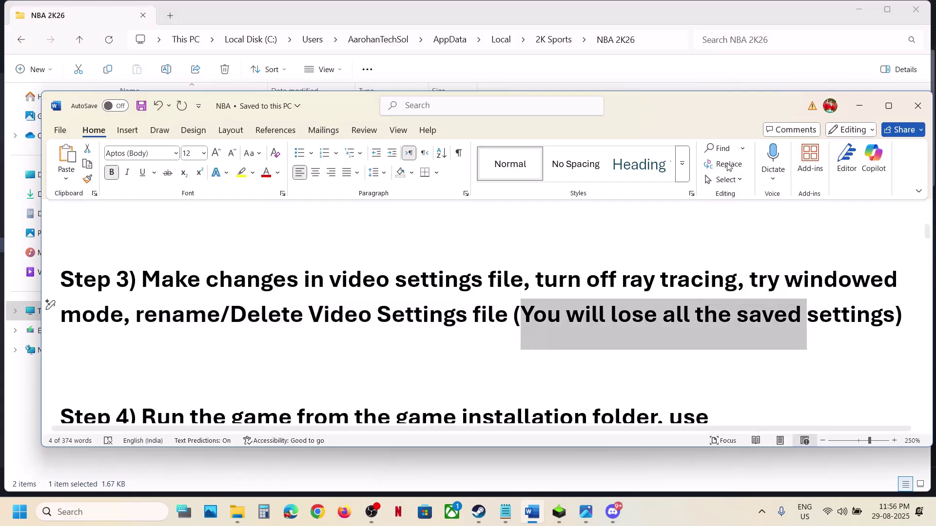
{"action": "left_click", "coordinate": [628, 22]}
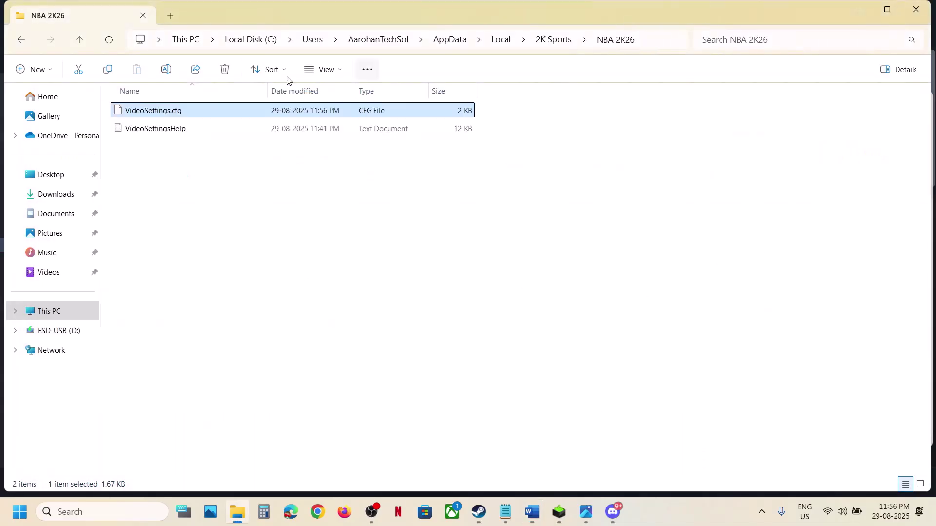
{"action": "right_click", "coordinate": [159, 116]}
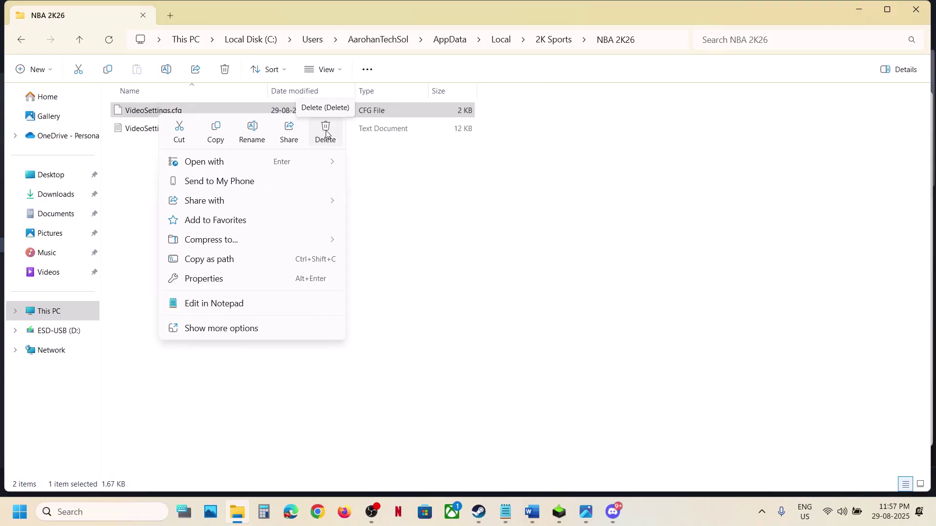
{"action": "left_click", "coordinate": [398, 209]}
Step: Highlight Step 4's start_protected_game tip and browse NBA 2K26's local files from Steam
{"action": "left_click", "coordinate": [478, 511]}
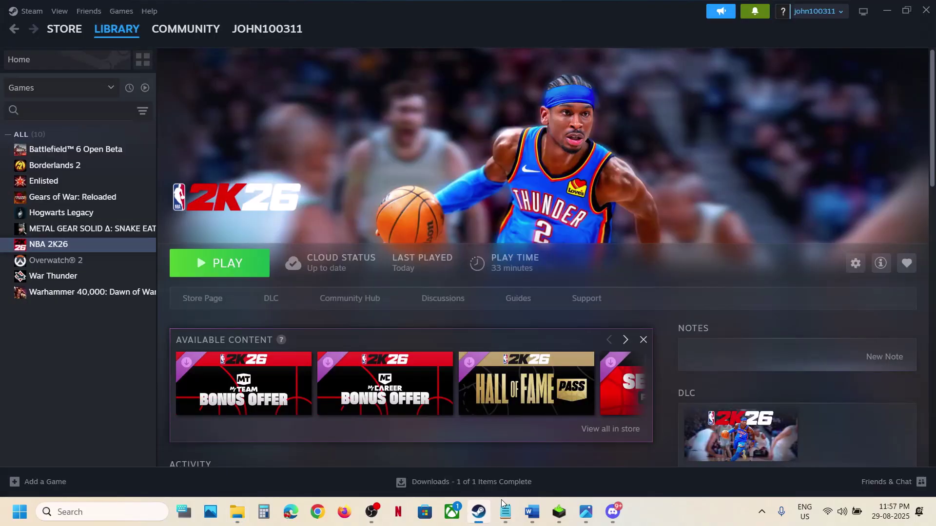
{"action": "left_click", "coordinate": [532, 517]}
{"action": "scroll", "coordinate": [366, 370], "scroll_direction": "down", "scroll_amount": 3}
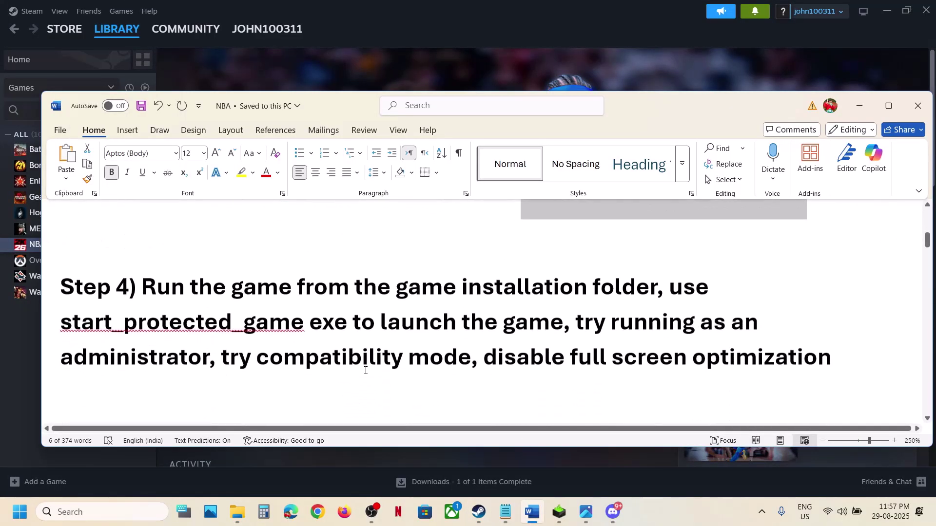
{"action": "left_click_drag", "start_coordinate": [177, 306], "coordinate": [463, 287]}
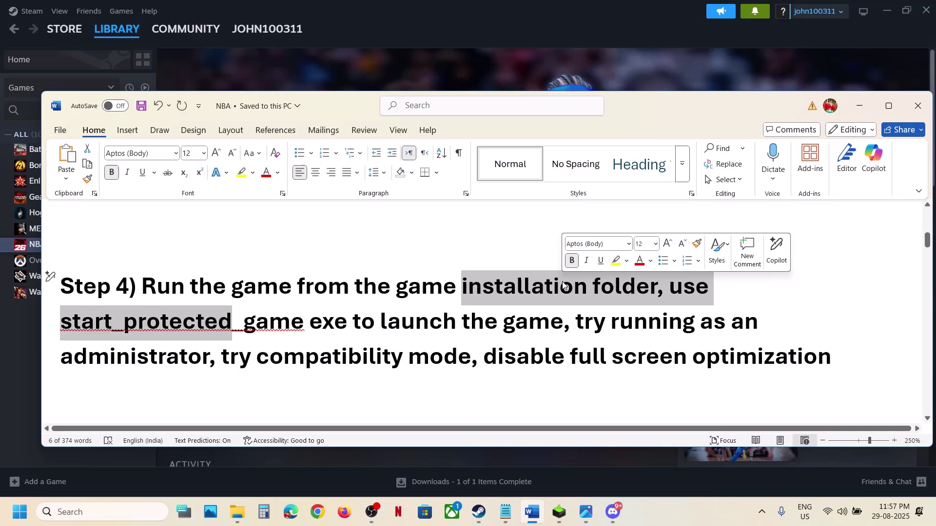
{"action": "left_click", "coordinate": [344, 75]}
{"action": "right_click", "coordinate": [97, 244]}
{"action": "mouse_move", "coordinate": [126, 314]}
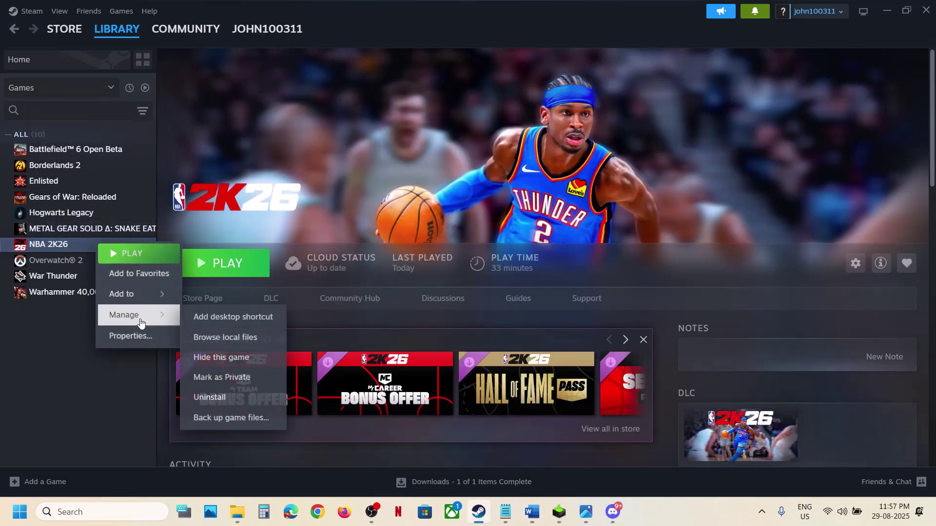
{"action": "left_click", "coordinate": [235, 342]}
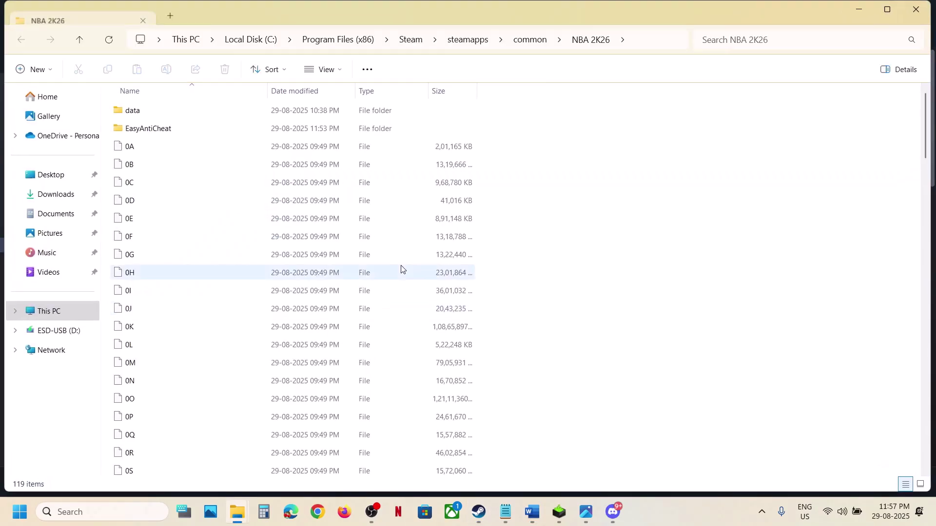
Step: Run start_protected_game as administrator, approve Easy Anti-Cheat's prompt, and select the NBA2K26 file
{"action": "scroll", "coordinate": [251, 274], "scroll_direction": "down", "scroll_amount": 20}
{"action": "scroll", "coordinate": [250, 274], "scroll_direction": "down", "scroll_amount": 6}
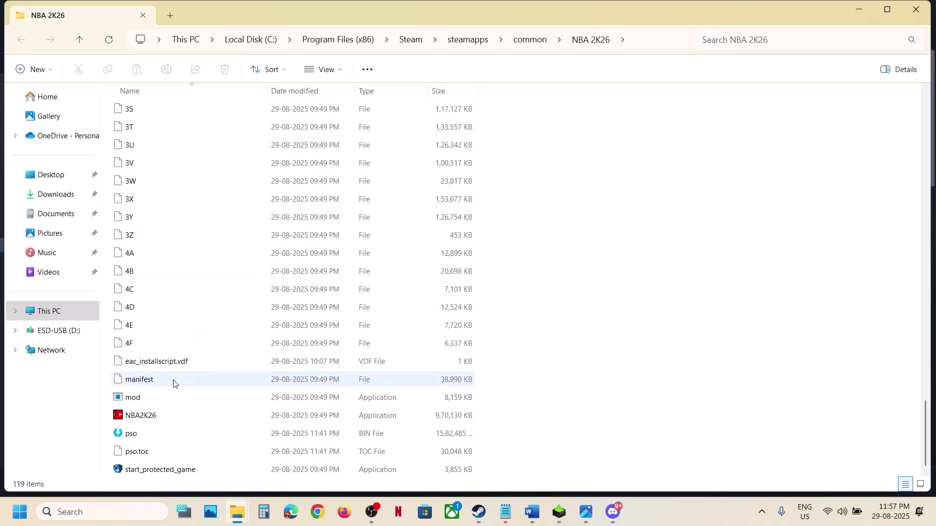
{"action": "left_click", "coordinate": [147, 473]}
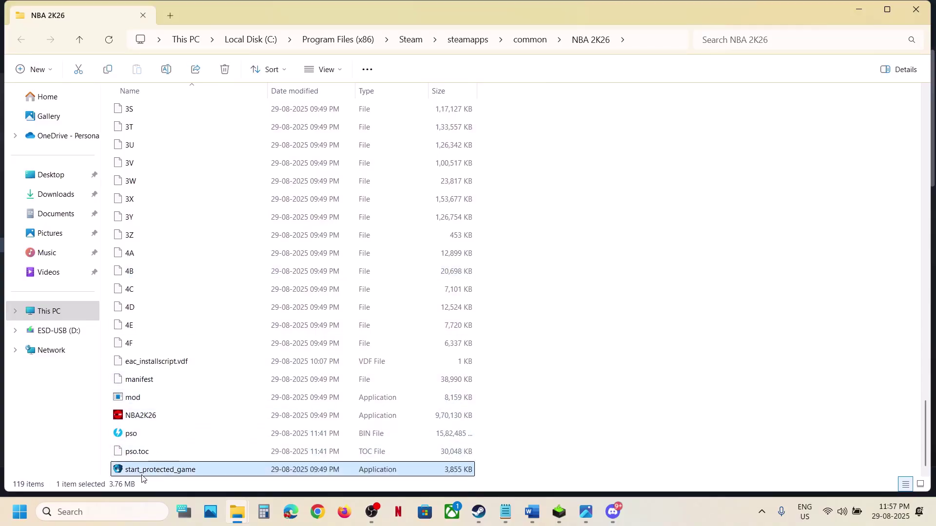
{"action": "right_click", "coordinate": [163, 473]}
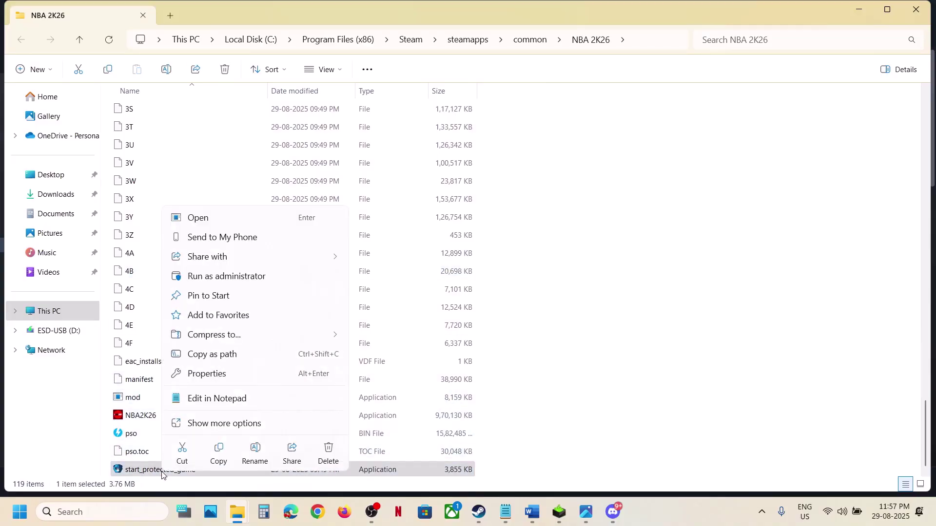
{"action": "left_click", "coordinate": [212, 283]}
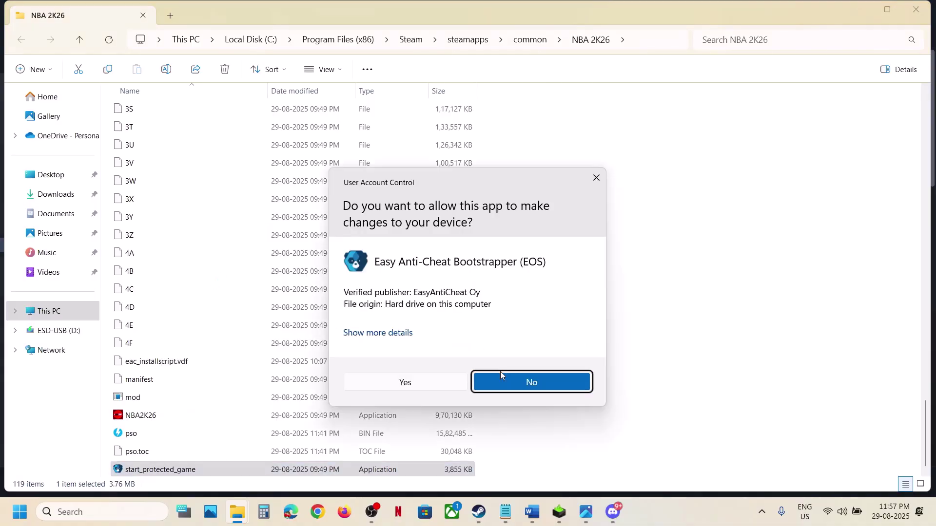
{"action": "left_click", "coordinate": [439, 385]}
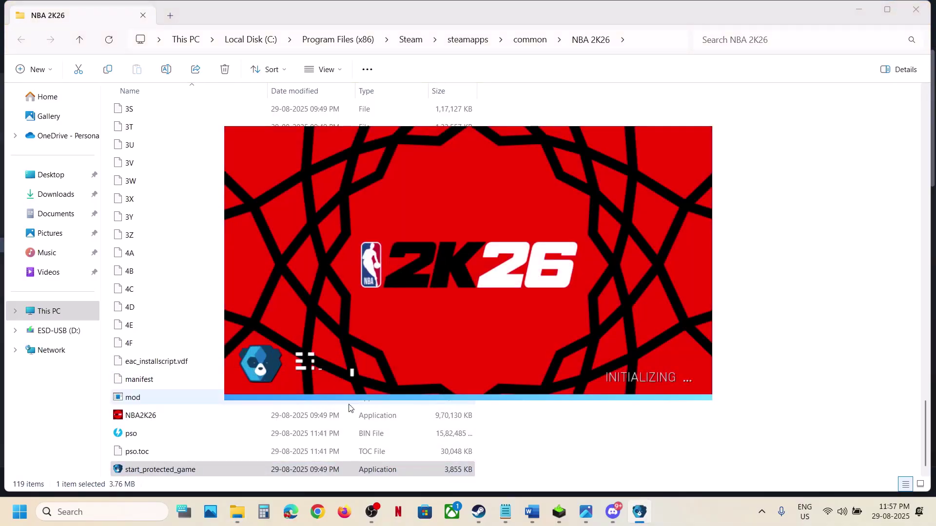
{"action": "left_click", "coordinate": [147, 420]}
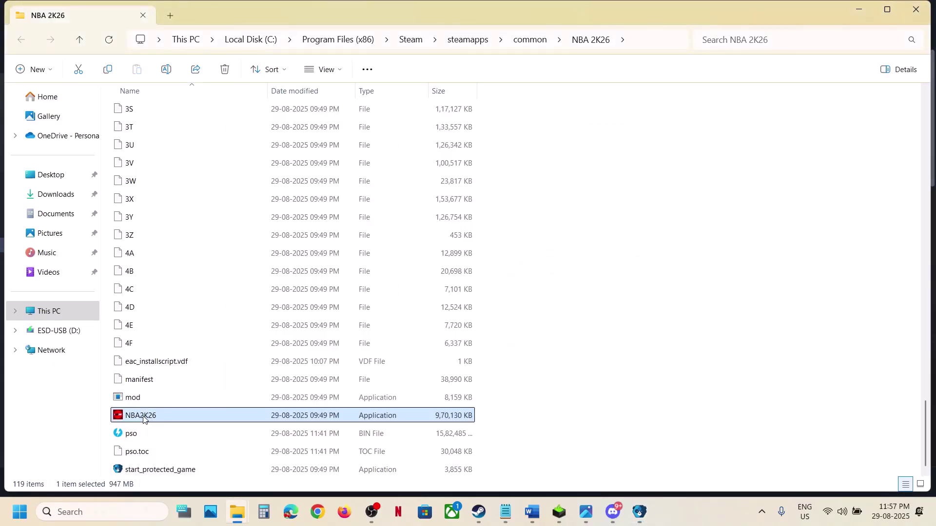
Step: Set NBA2K26 to always run as administrator, save it, and launch the game to test
{"action": "right_click", "coordinate": [143, 421]}
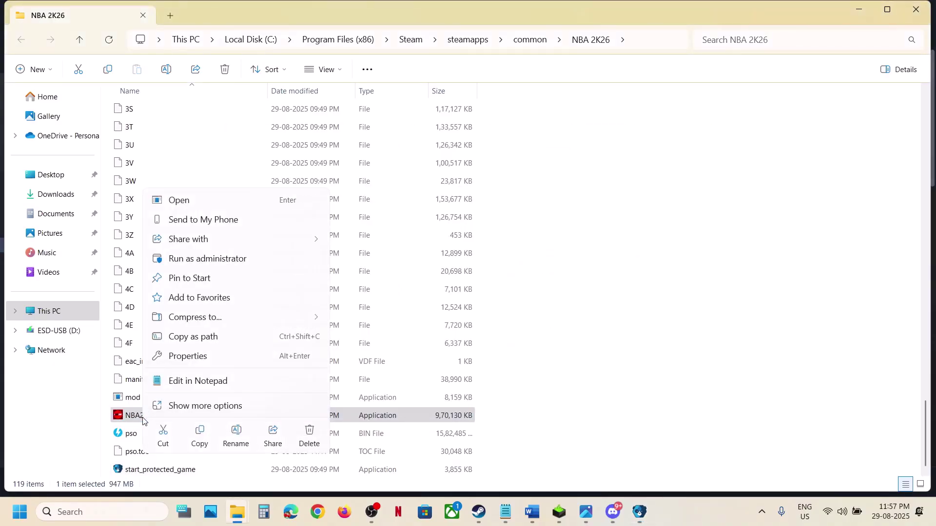
{"action": "left_click", "coordinate": [135, 420]}
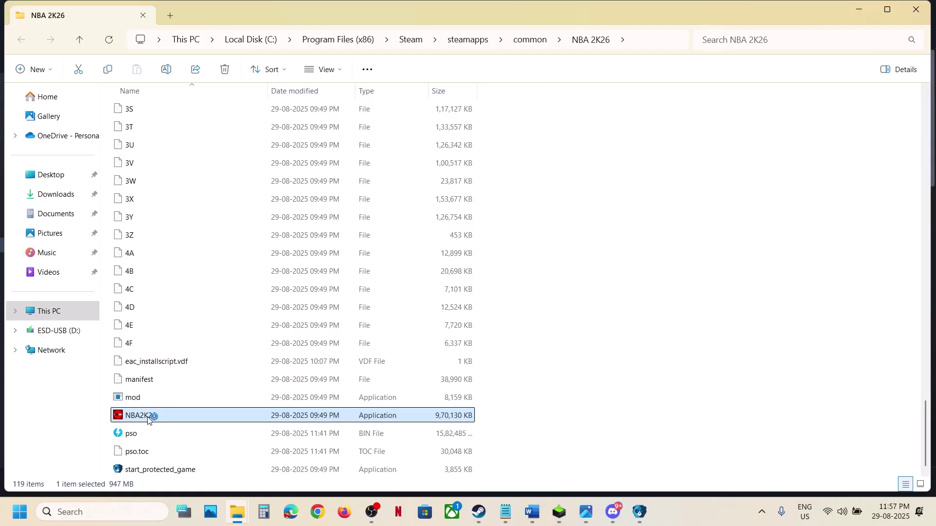
{"action": "right_click", "coordinate": [149, 420]}
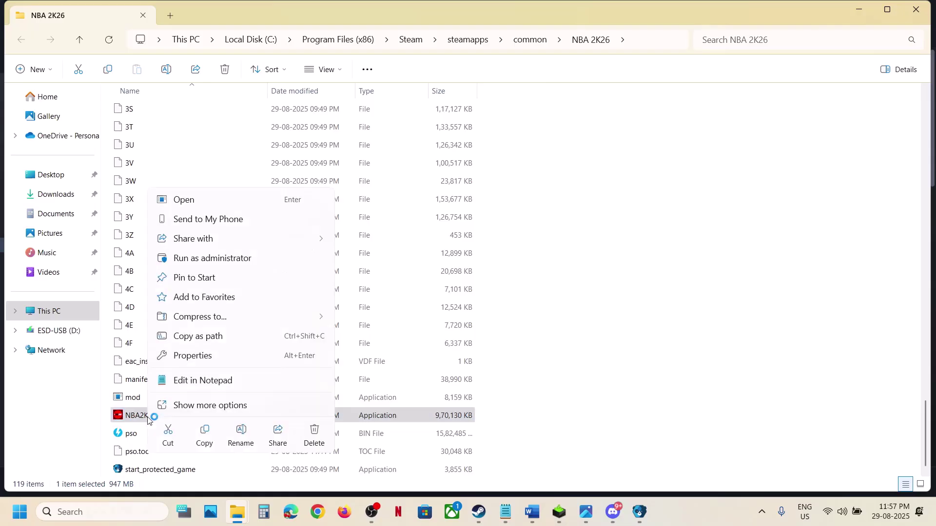
{"action": "left_click", "coordinate": [208, 361]}
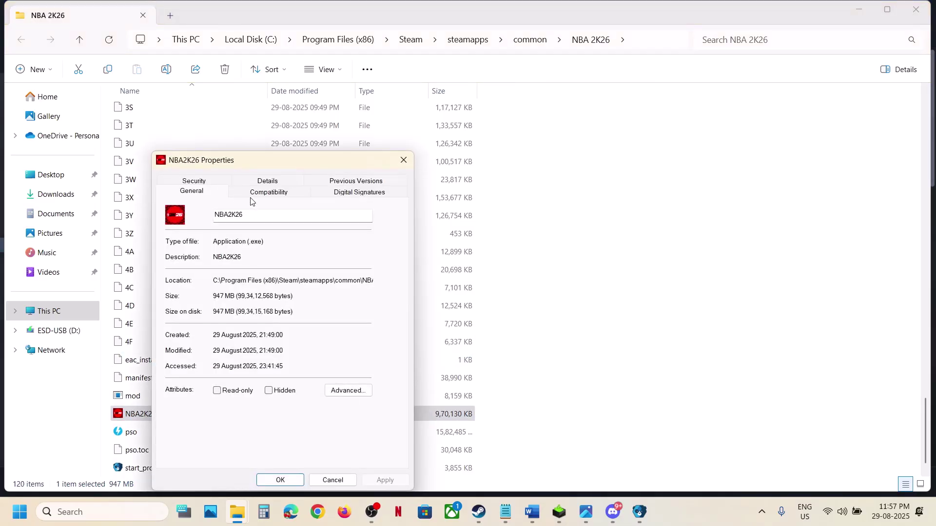
{"action": "left_click", "coordinate": [252, 199]}
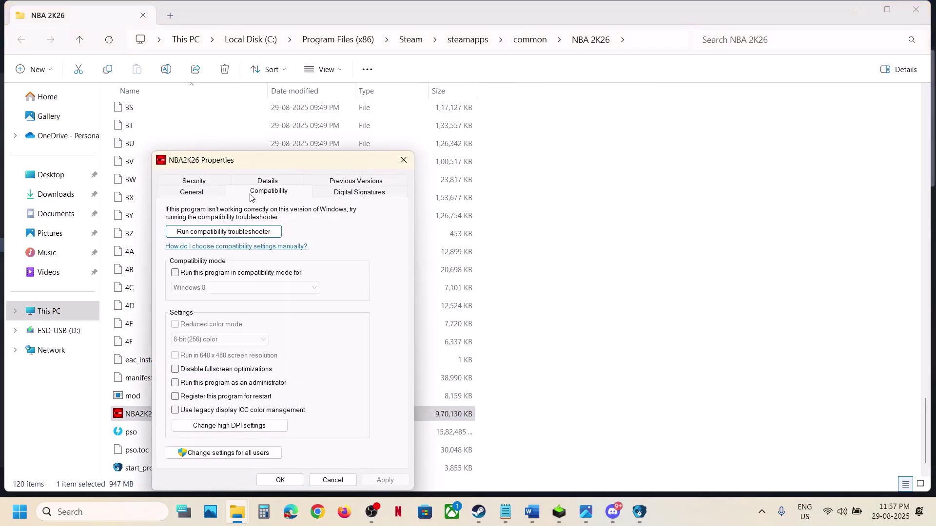
{"action": "left_click", "coordinate": [177, 383]}
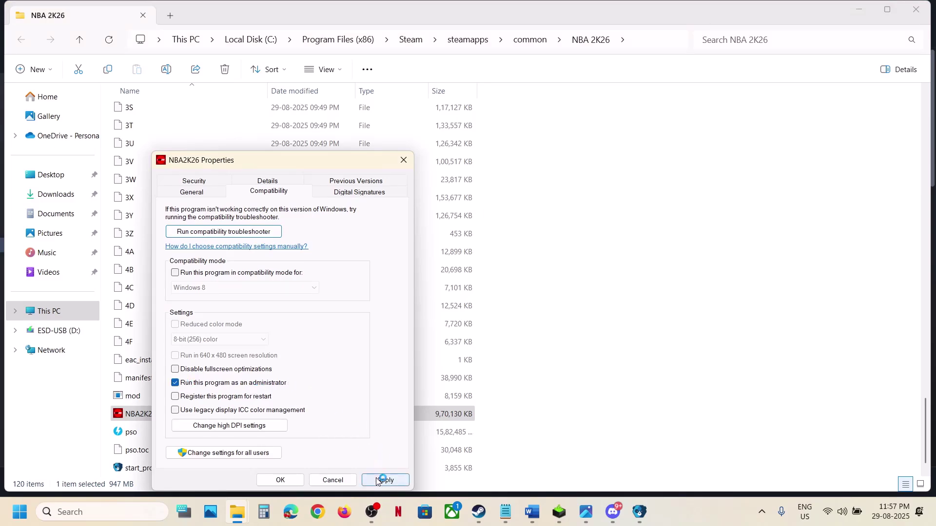
{"action": "left_click", "coordinate": [376, 480]}
{"action": "left_click", "coordinate": [280, 480]}
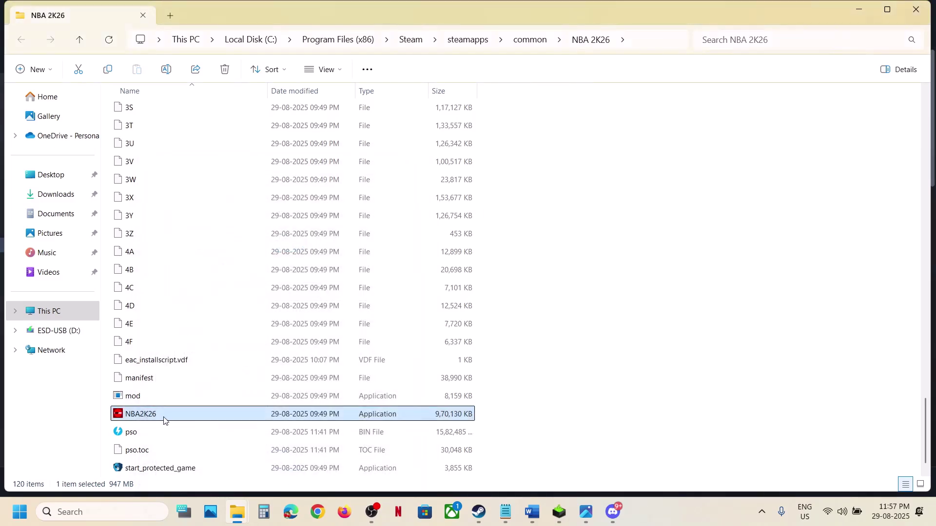
{"action": "right_click", "coordinate": [165, 419]}
{"action": "left_click", "coordinate": [195, 198]}
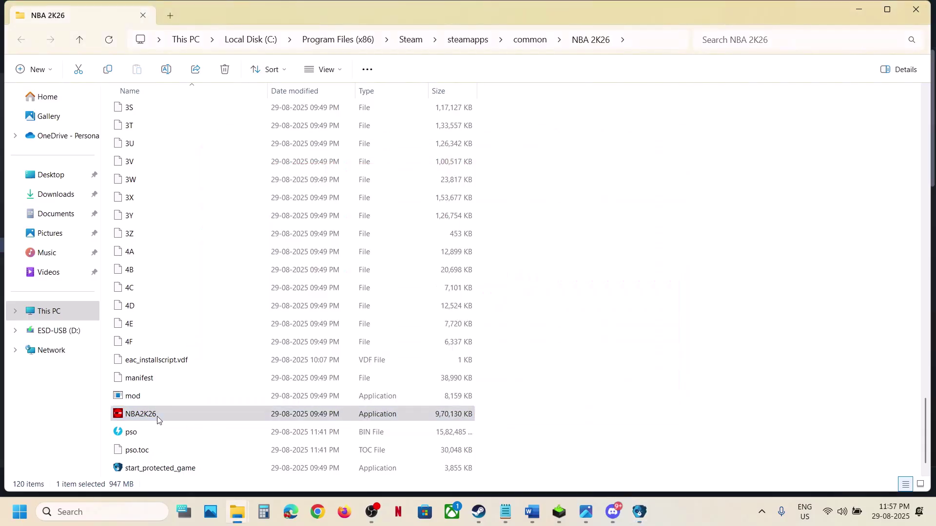
Step: Enable Windows 7 compatibility mode and disable fullscreen optimizations for NBA2K26, then save
{"action": "right_click", "coordinate": [157, 416]}
{"action": "left_click", "coordinate": [236, 357]}
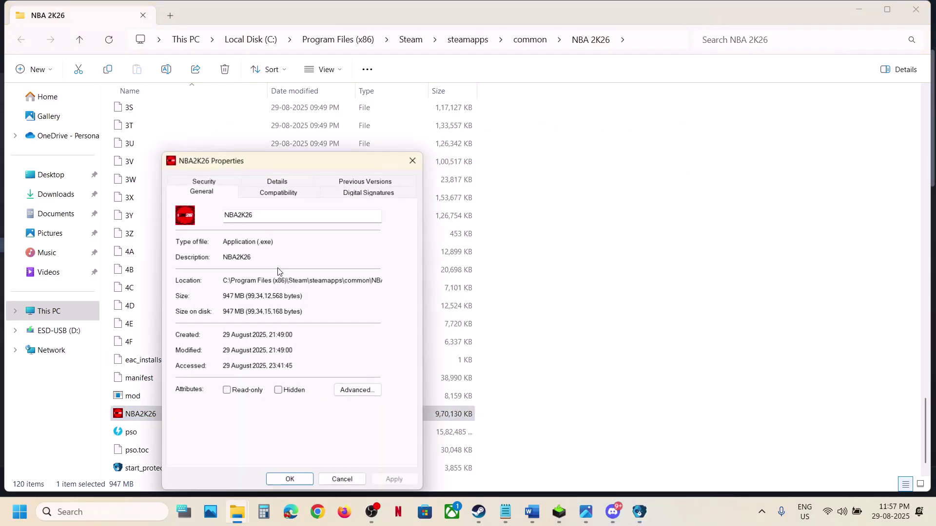
{"action": "left_click", "coordinate": [263, 194]}
{"action": "left_click", "coordinate": [189, 275]}
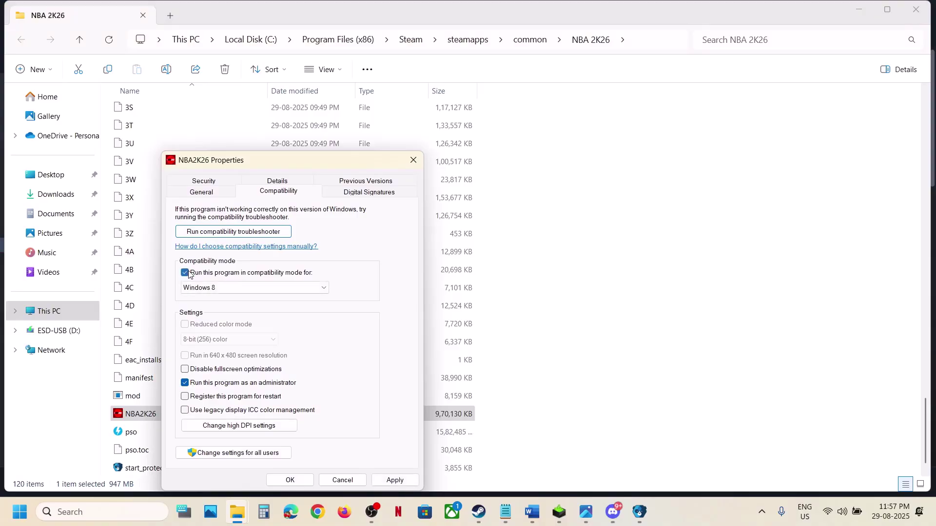
{"action": "left_click", "coordinate": [392, 480]}
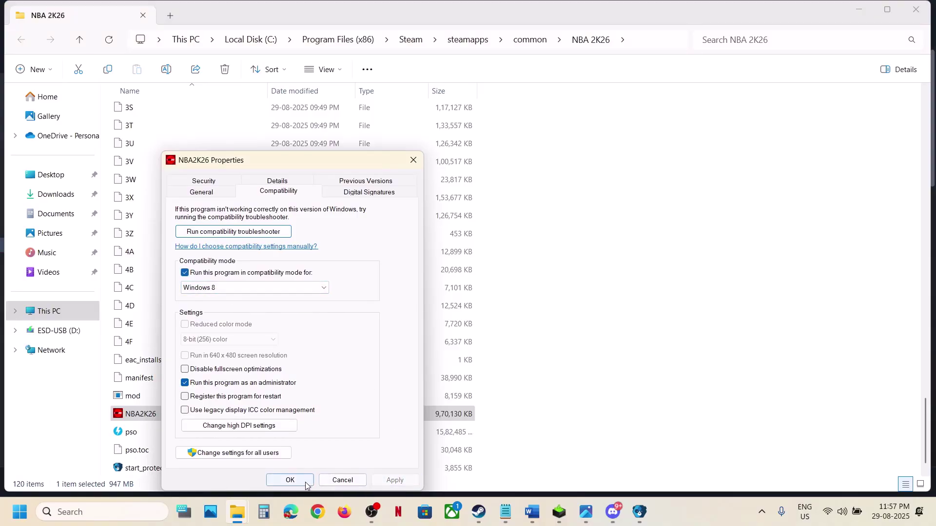
{"action": "left_click", "coordinate": [232, 292]}
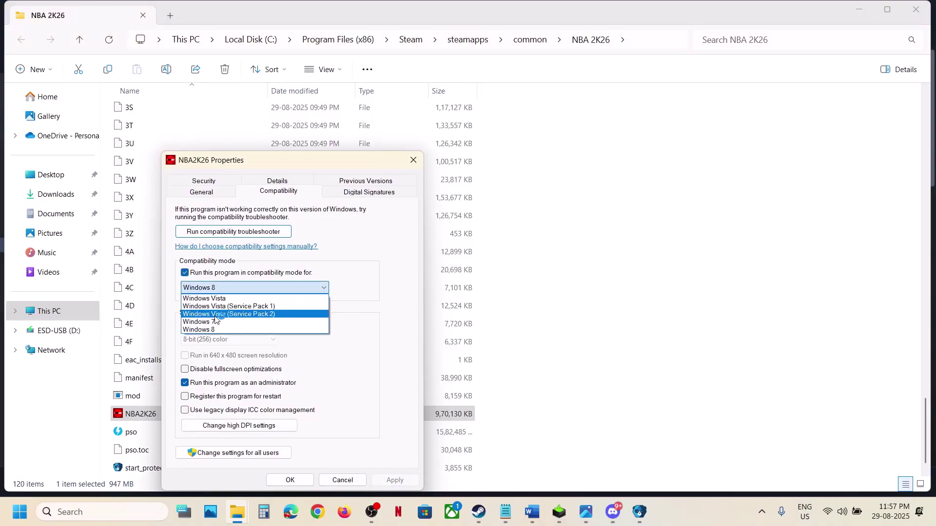
{"action": "left_click", "coordinate": [229, 320]}
{"action": "left_click", "coordinate": [392, 480]}
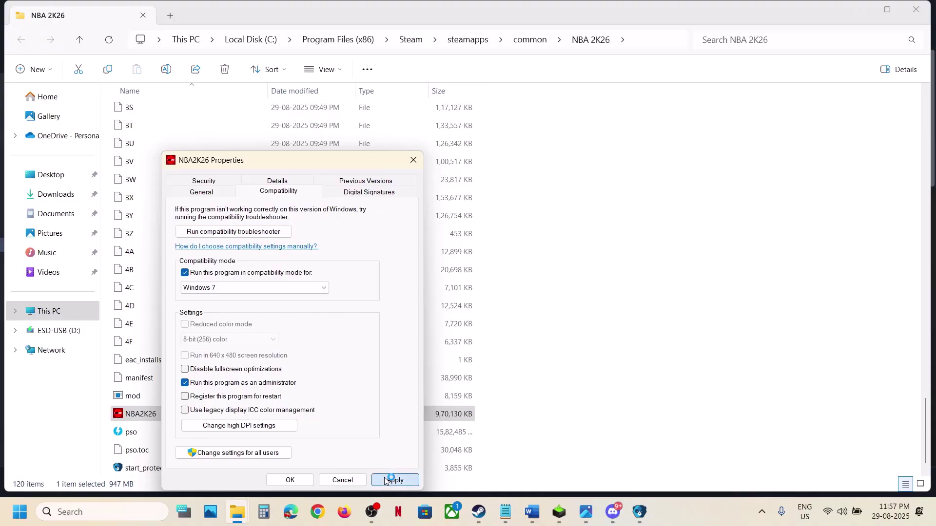
{"action": "left_click", "coordinate": [185, 369]}
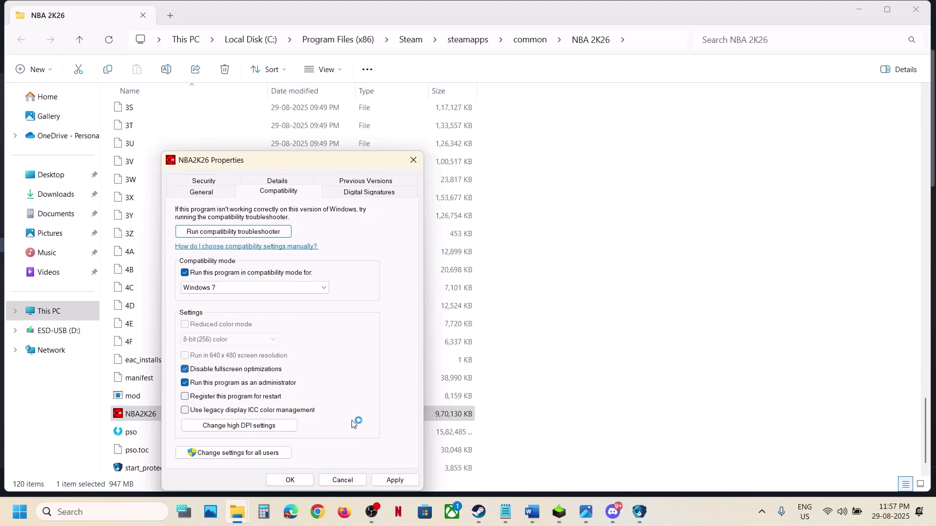
{"action": "left_click", "coordinate": [393, 480]}
{"action": "left_click", "coordinate": [289, 480]}
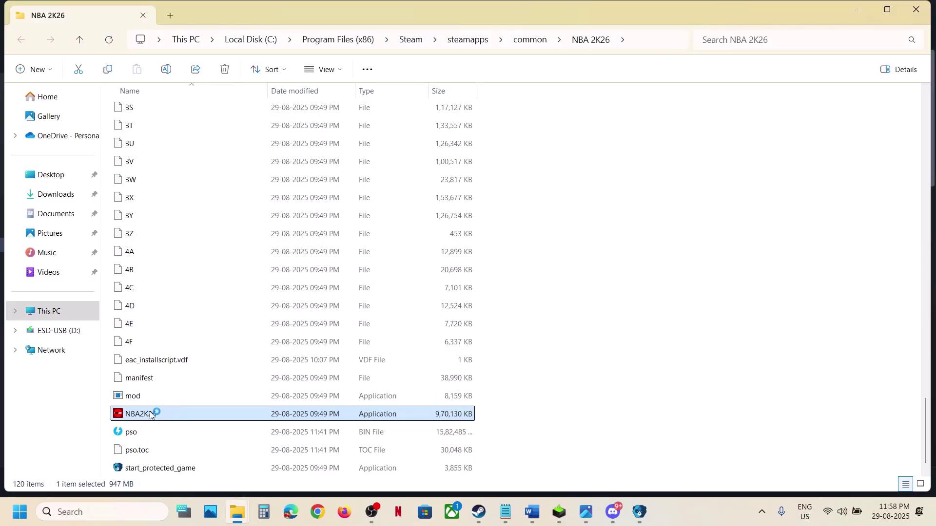
Step: Uncheck Disable fullscreen optimizations and Run this program as an administrator, then apply
{"action": "right_click", "coordinate": [150, 414]}
{"action": "left_click", "coordinate": [207, 349]}
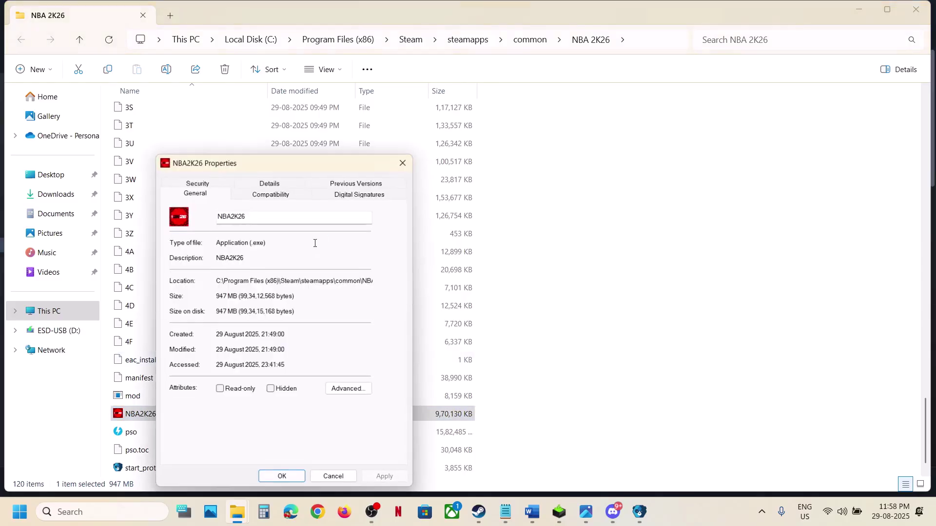
{"action": "left_click", "coordinate": [280, 195]}
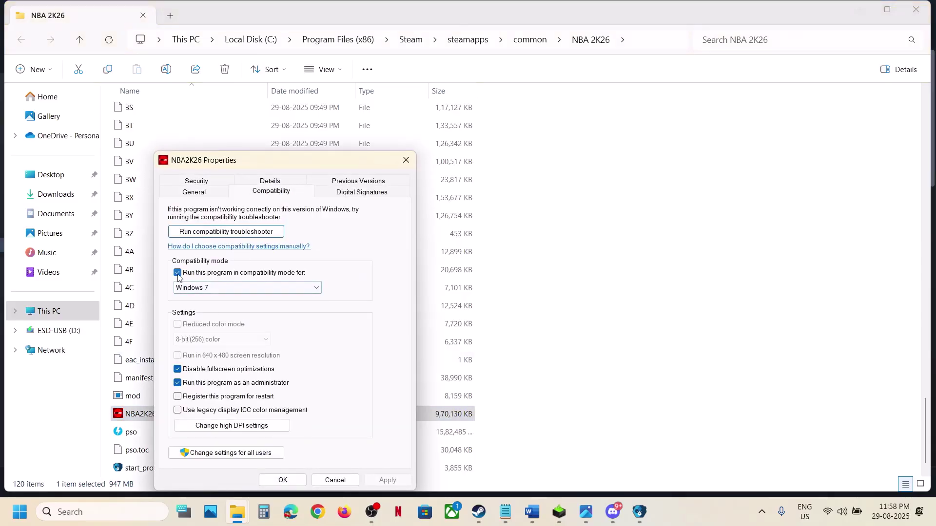
{"action": "left_click", "coordinate": [178, 370]}
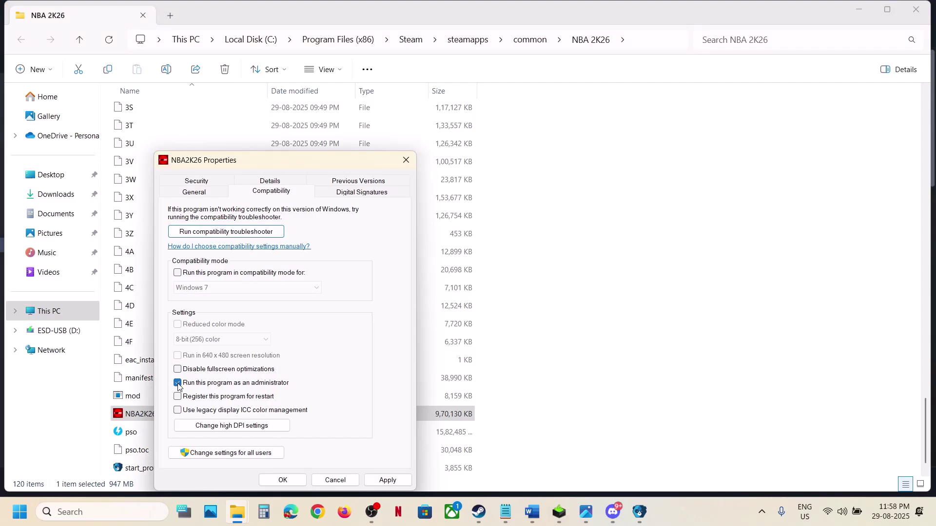
{"action": "left_click", "coordinate": [177, 383]}
{"action": "left_click", "coordinate": [380, 481]}
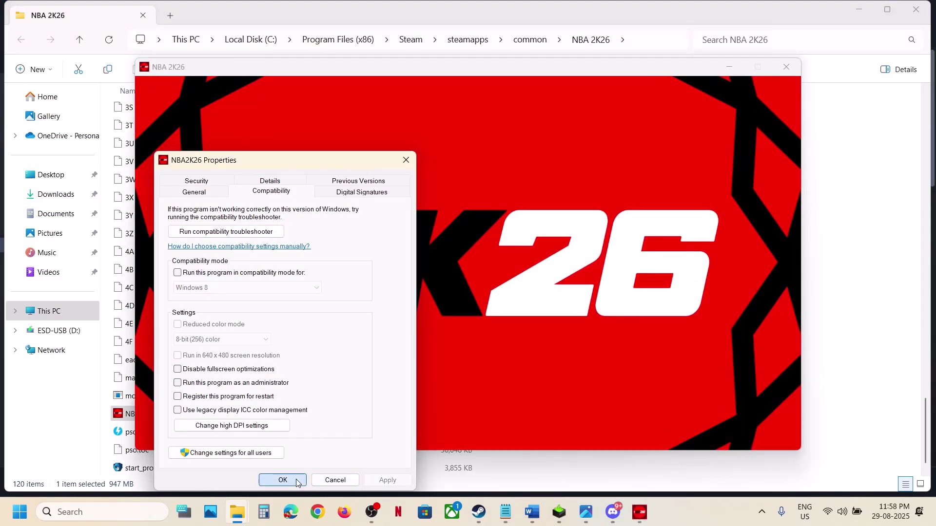
Step: Close NBA2K26's properties, stop and confirm exiting NBA 2K26 in Steam, then return to Word
{"action": "left_click", "coordinate": [282, 480]}
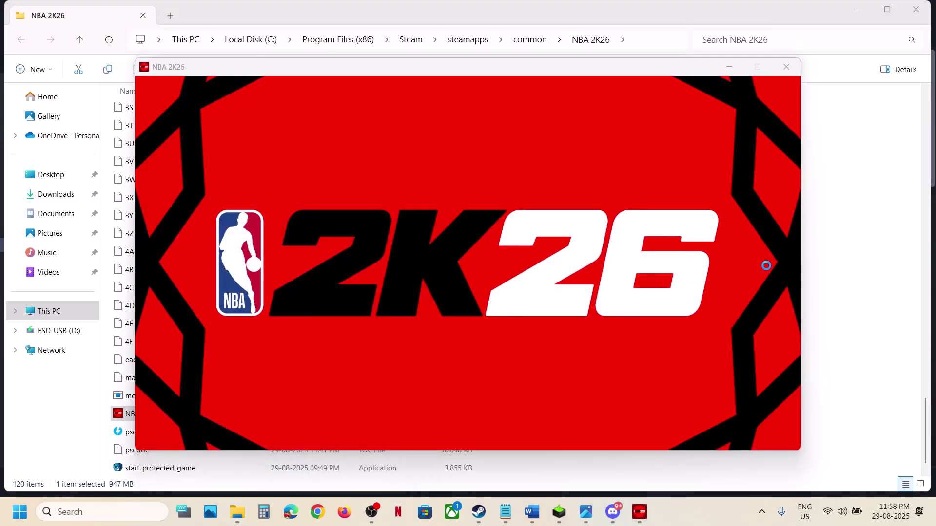
{"action": "left_click", "coordinate": [479, 512]}
{"action": "left_click", "coordinate": [187, 278]}
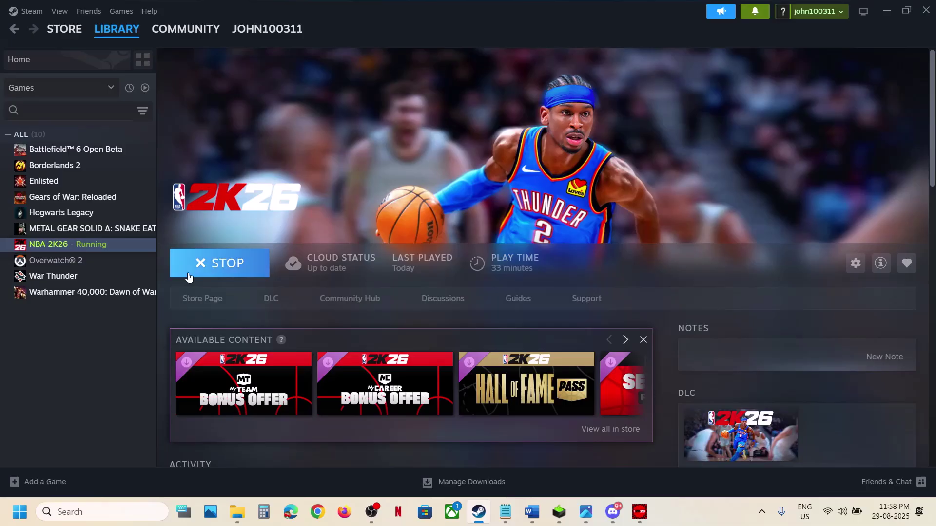
{"action": "left_click", "coordinate": [438, 278]}
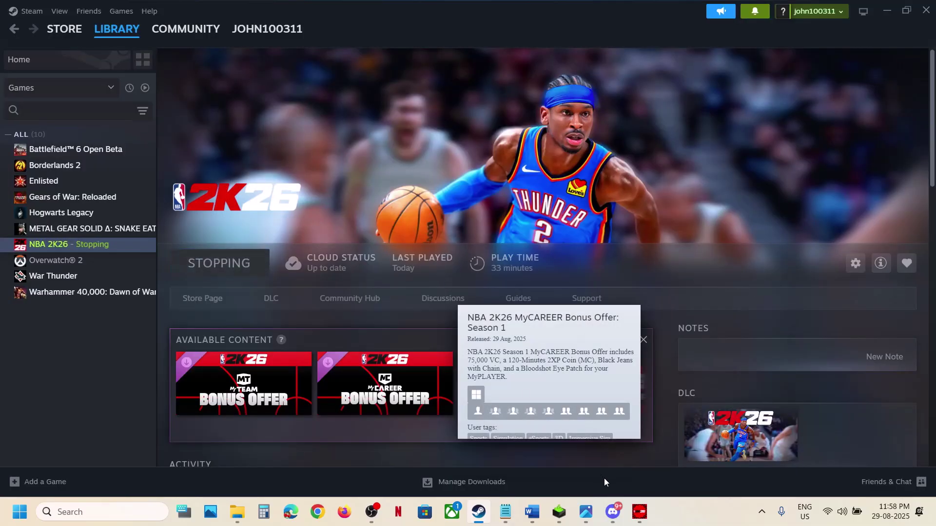
{"action": "left_click", "coordinate": [532, 511]}
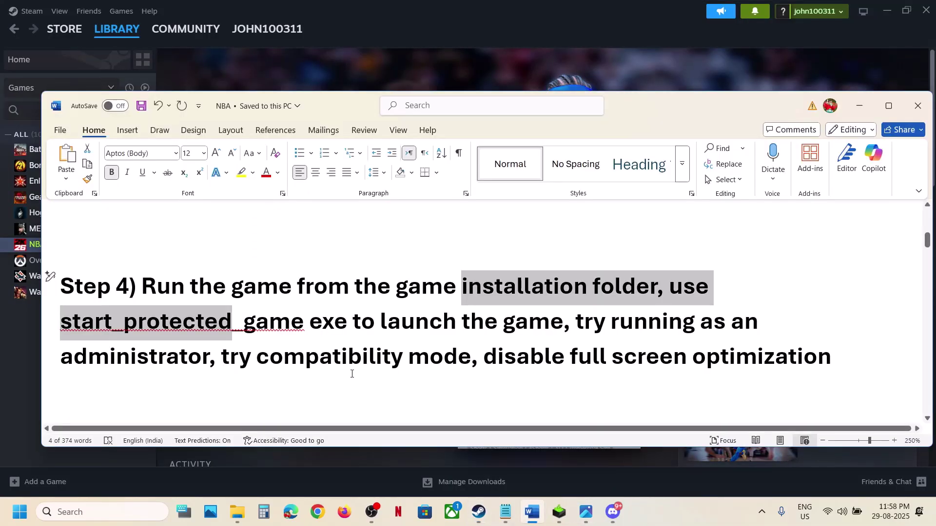
Step: Highlight the -dx12/-dx11 tip and set NBA 2K26's Steam launch option to -dx12
{"action": "scroll", "coordinate": [352, 374], "scroll_direction": "down", "scroll_amount": 3}
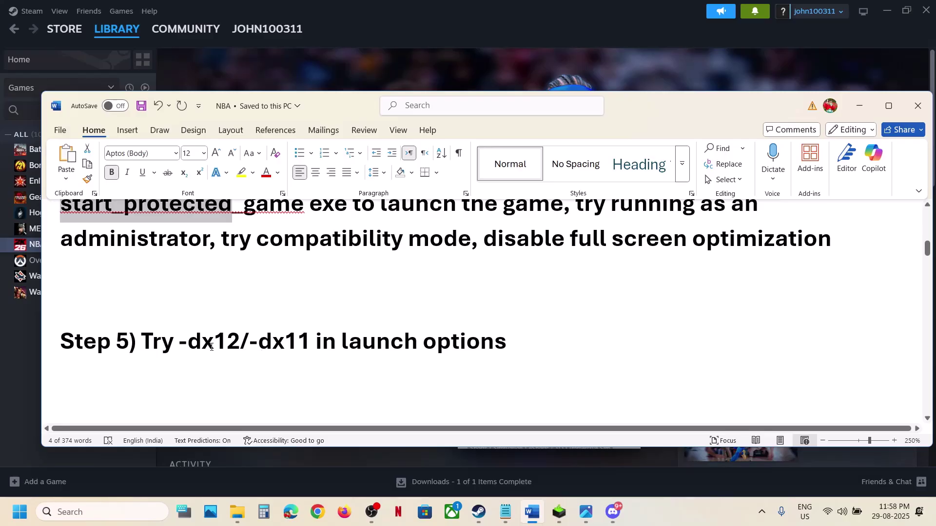
{"action": "left_click_drag", "start_coordinate": [211, 347], "coordinate": [458, 354]}
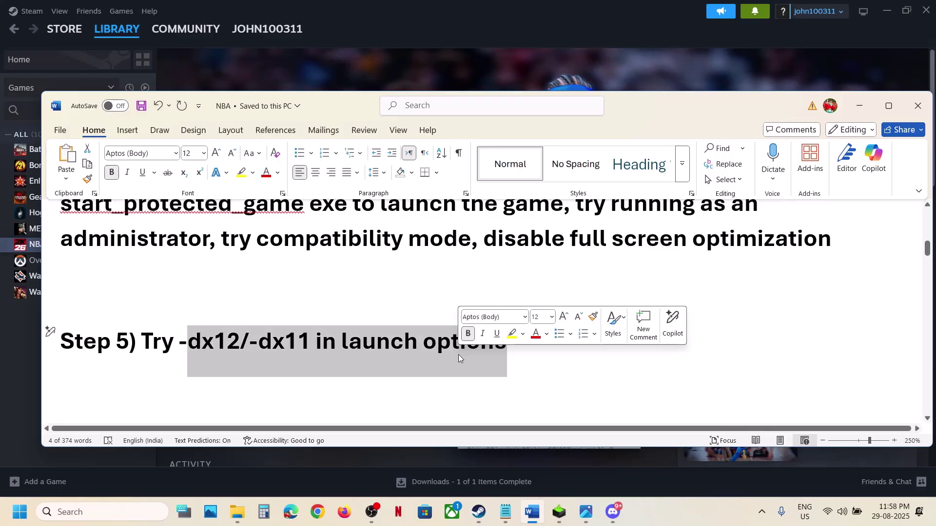
{"action": "left_click", "coordinate": [406, 89]}
{"action": "right_click", "coordinate": [86, 244]}
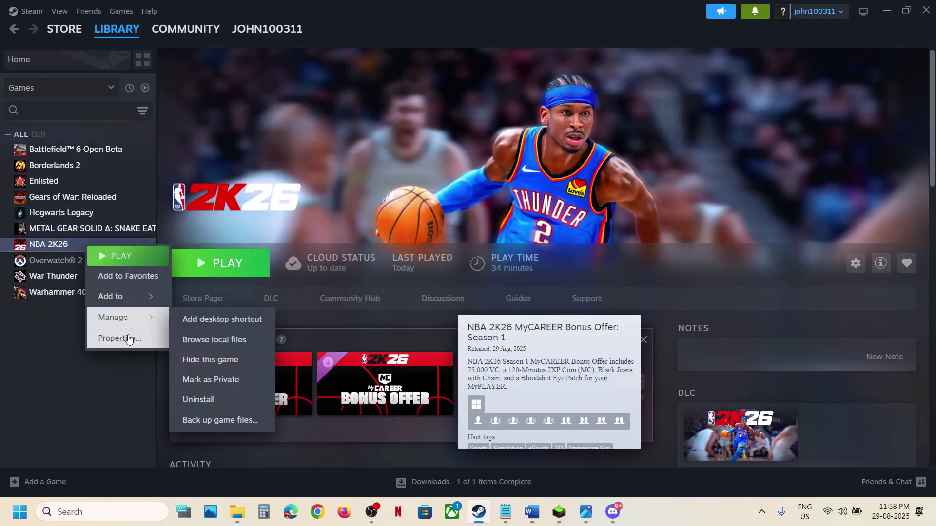
{"action": "left_click", "coordinate": [129, 340]}
{"action": "left_click", "coordinate": [379, 363]}
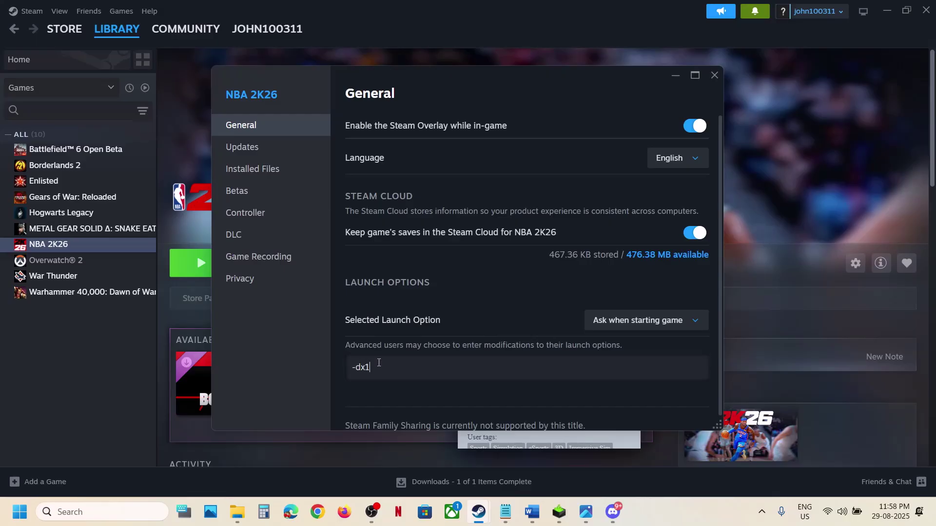
{"action": "left_click", "coordinate": [364, 379]}
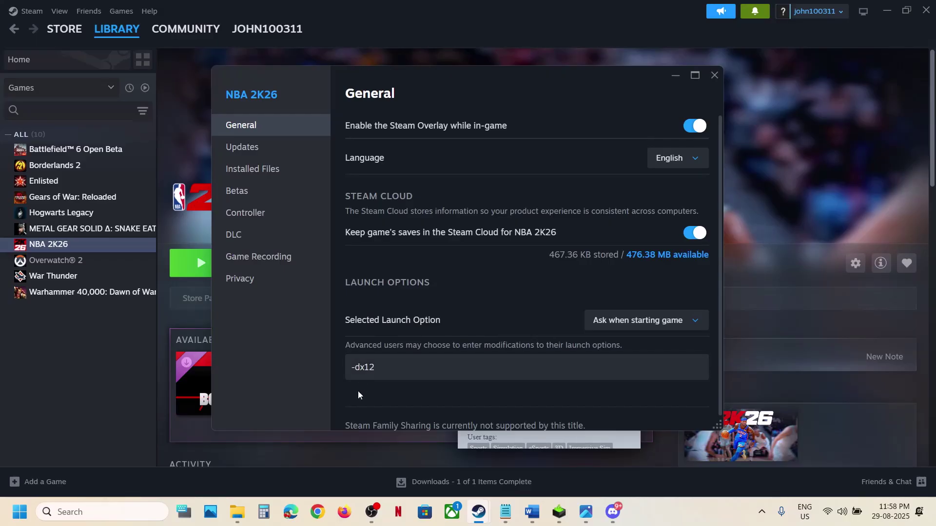
{"action": "left_click", "coordinate": [715, 76]}
Step: Reopen NBA 2K26's properties and delete the -dx11 launch option, leaving it empty
{"action": "right_click", "coordinate": [109, 248]}
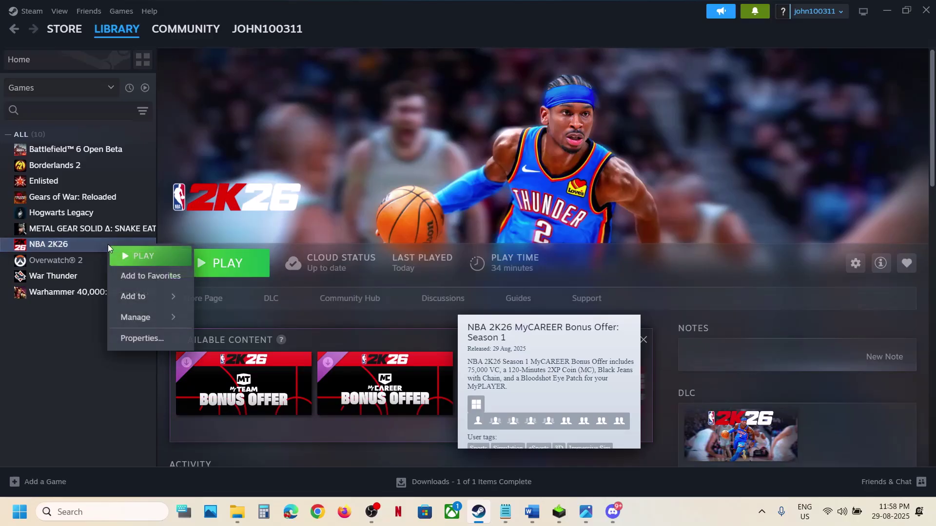
{"action": "left_click", "coordinate": [142, 338]}
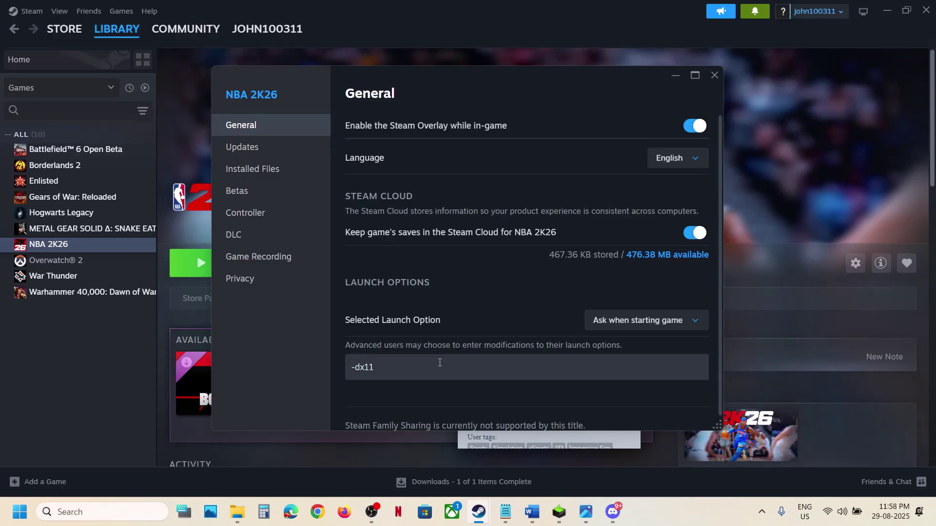
{"action": "left_click_drag", "start_coordinate": [439, 363], "coordinate": [277, 367]}
{"action": "key", "text": "BackSpace"}
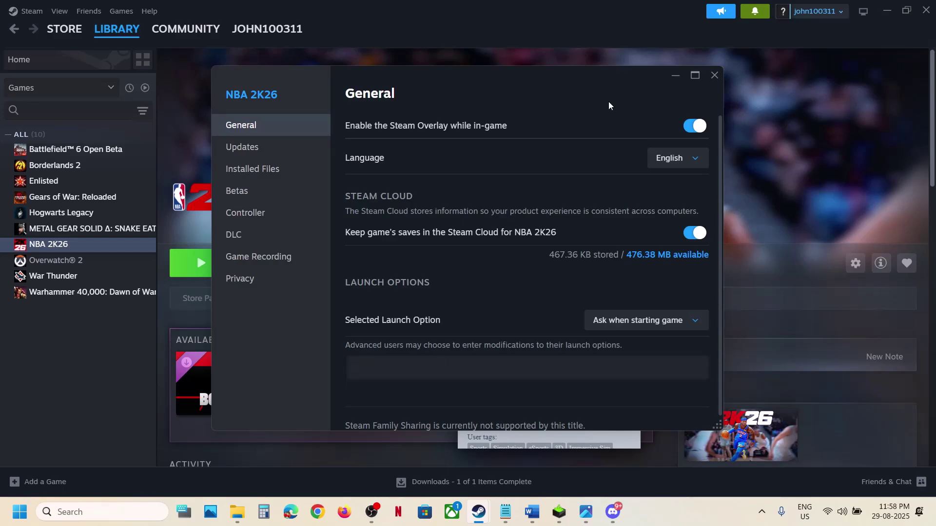
{"action": "left_click", "coordinate": [710, 78]}
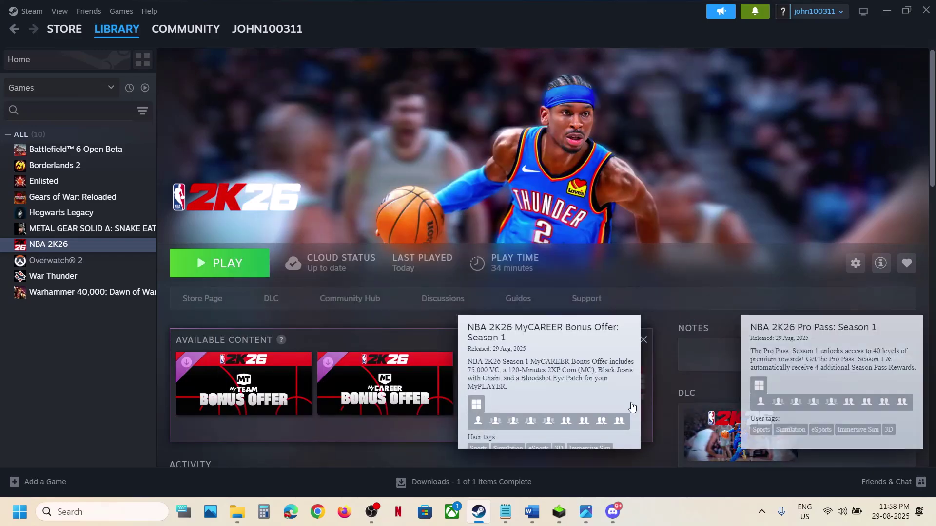
Step: Scroll the Word notes to Step 6 on overlays, then open NBA 2K26's Steam properties
{"action": "left_click", "coordinate": [536, 521]}
{"action": "scroll", "coordinate": [307, 300], "scroll_direction": "down", "scroll_amount": 5}
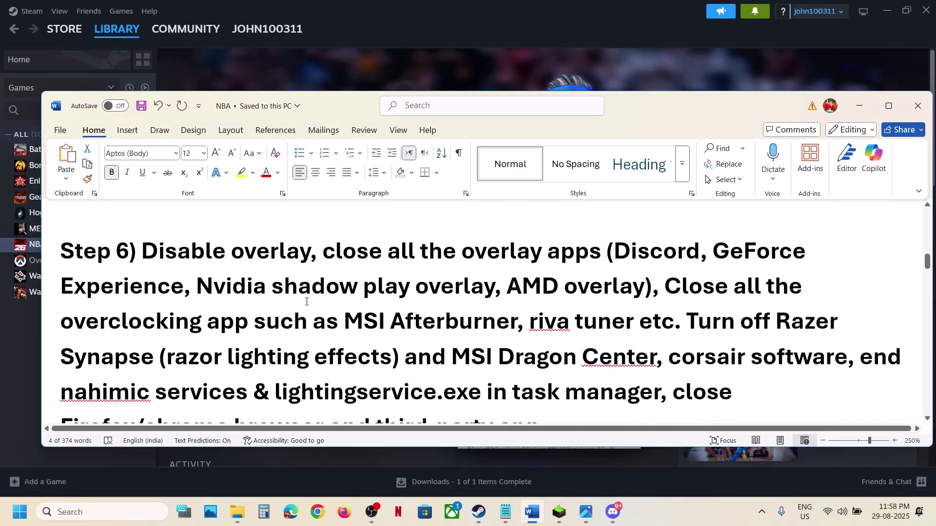
{"action": "left_click", "coordinate": [539, 43]}
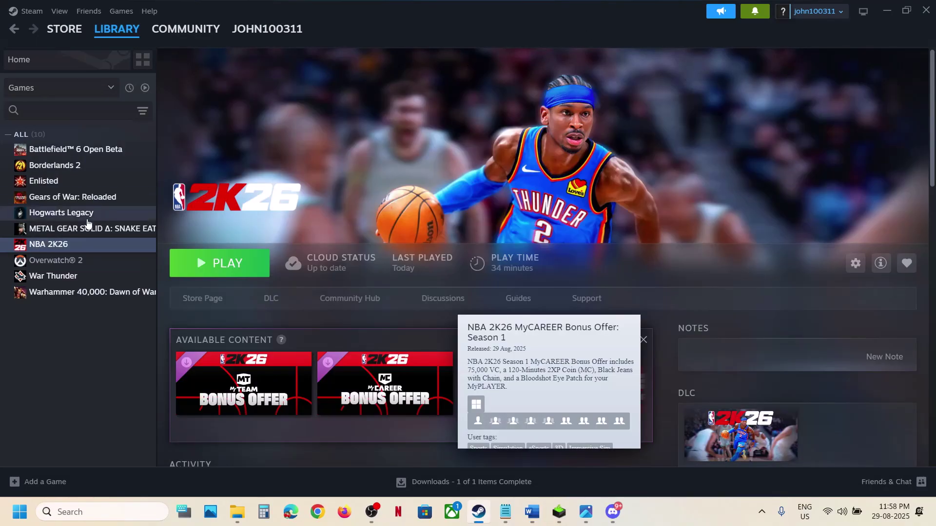
{"action": "right_click", "coordinate": [66, 250]}
{"action": "left_click", "coordinate": [99, 340]}
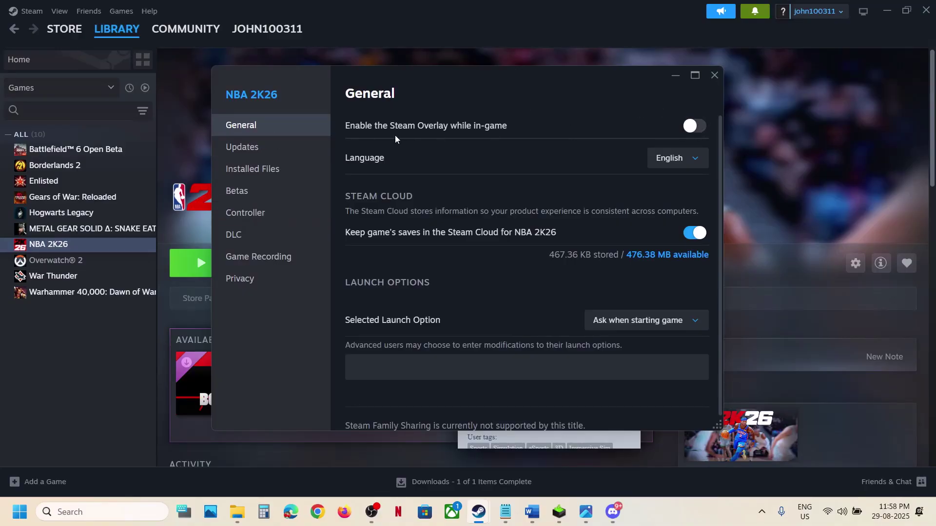
Step: Close NBA 2K26's properties with the overlay off and mark 'Discord' in the Word notes
{"action": "left_click", "coordinate": [714, 75]}
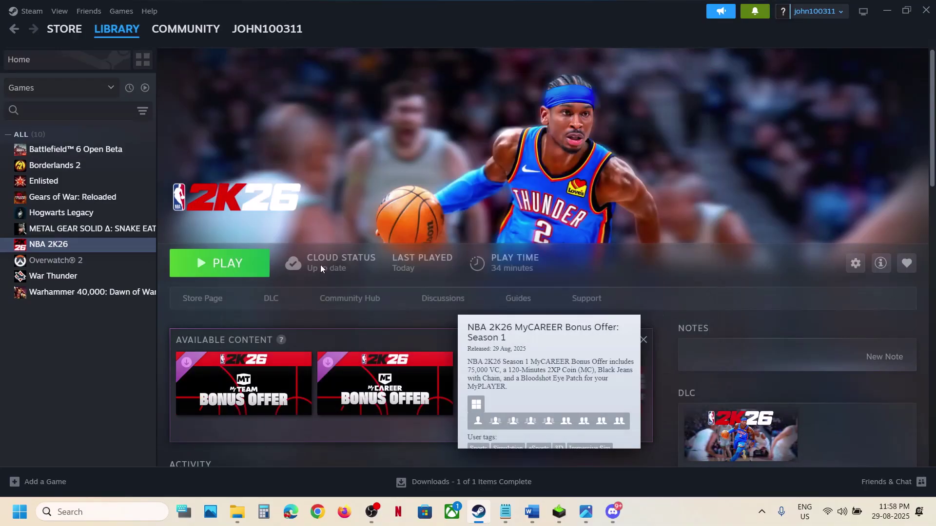
{"action": "left_click", "coordinate": [532, 512]}
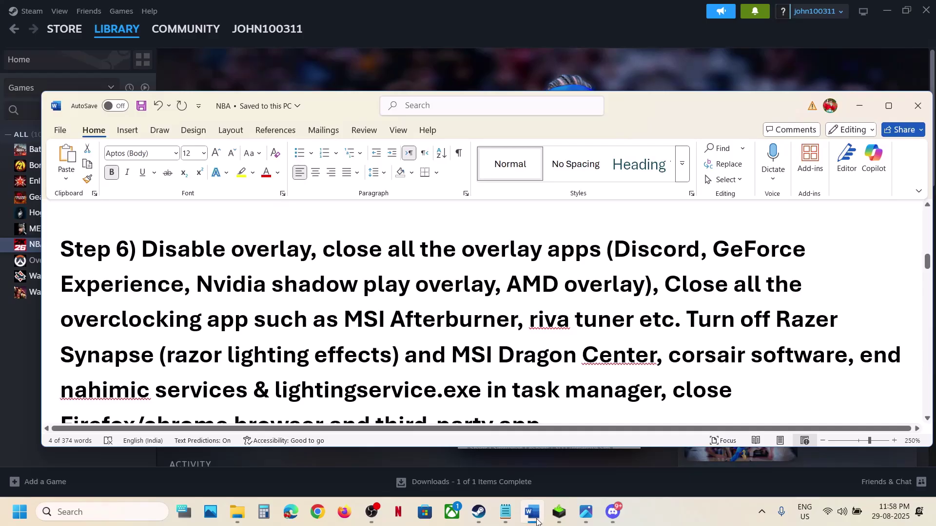
{"action": "double_click", "coordinate": [624, 256]}
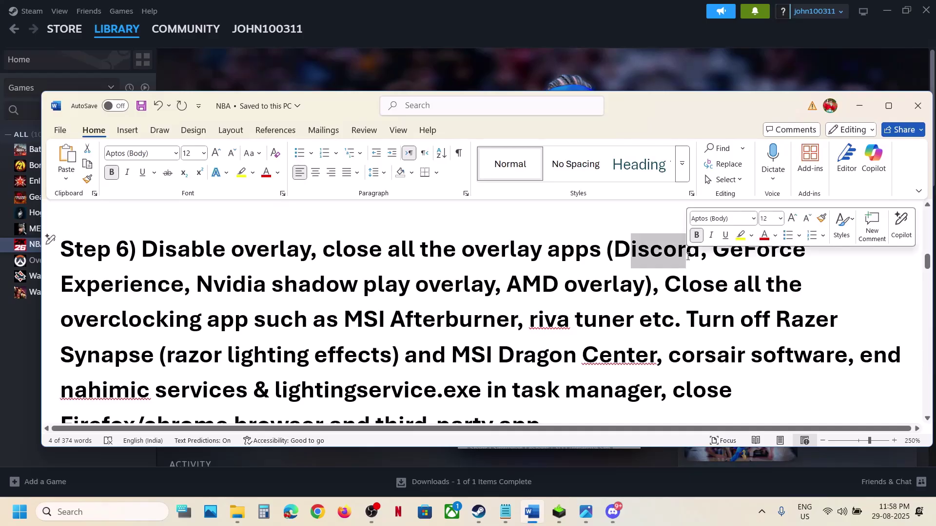
Step: Verify Discord's Game Overlay toggles are off, then quit Discord from the system tray
{"action": "left_click", "coordinate": [615, 514]}
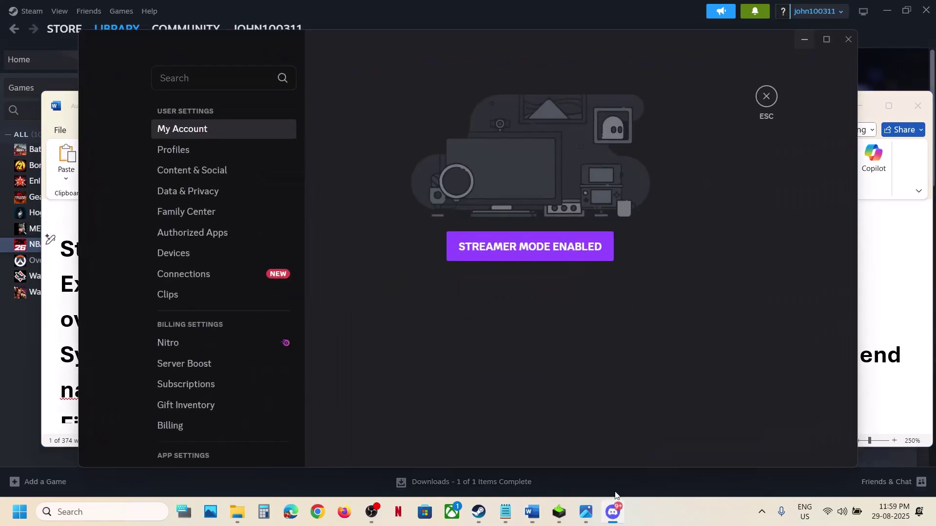
{"action": "scroll", "coordinate": [242, 334], "scroll_direction": "down", "scroll_amount": 10}
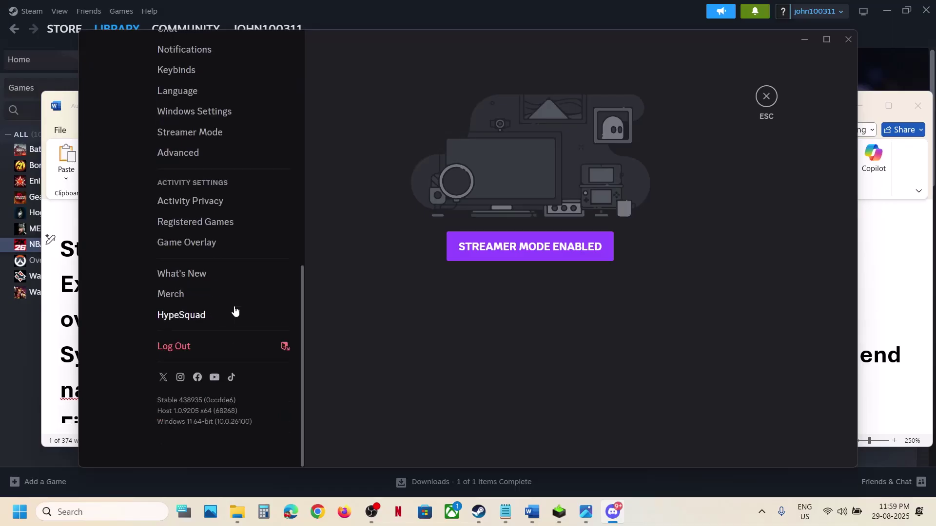
{"action": "left_click", "coordinate": [197, 244]}
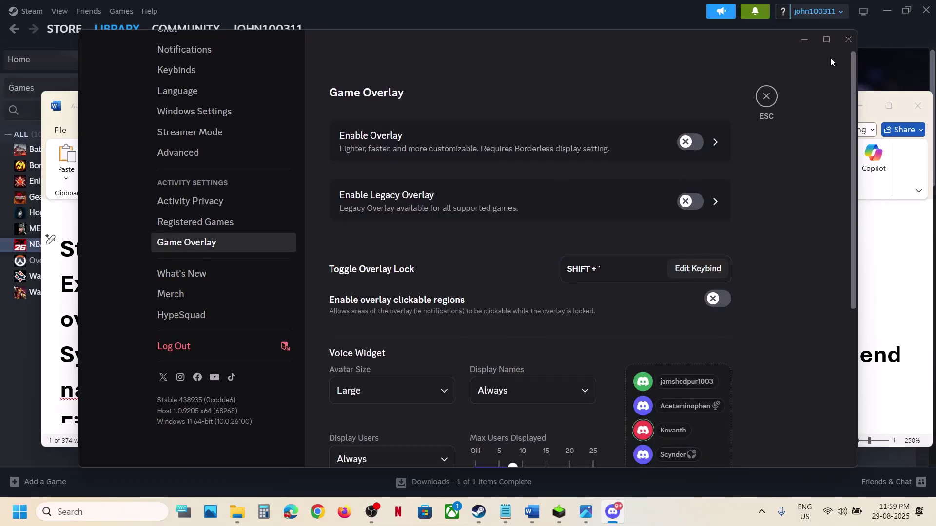
{"action": "left_click", "coordinate": [848, 40]}
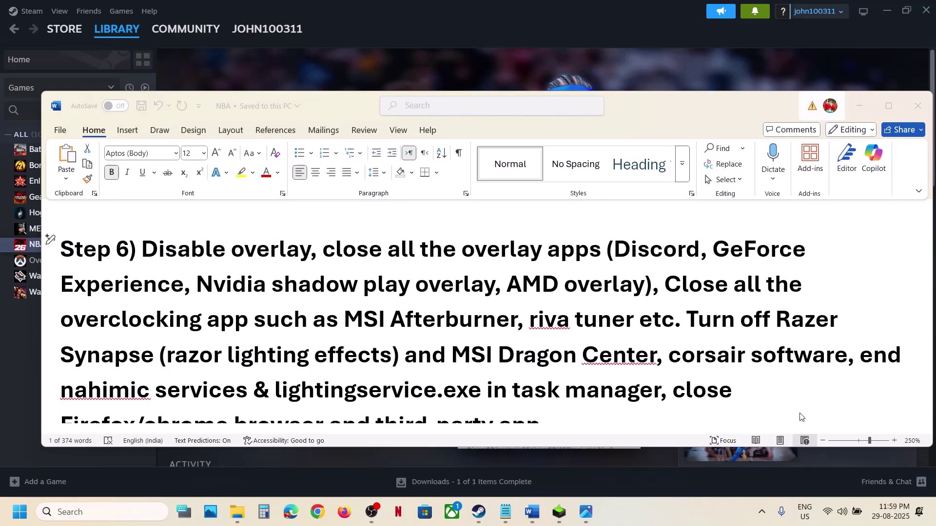
{"action": "left_click", "coordinate": [761, 511]}
{"action": "right_click", "coordinate": [739, 453]}
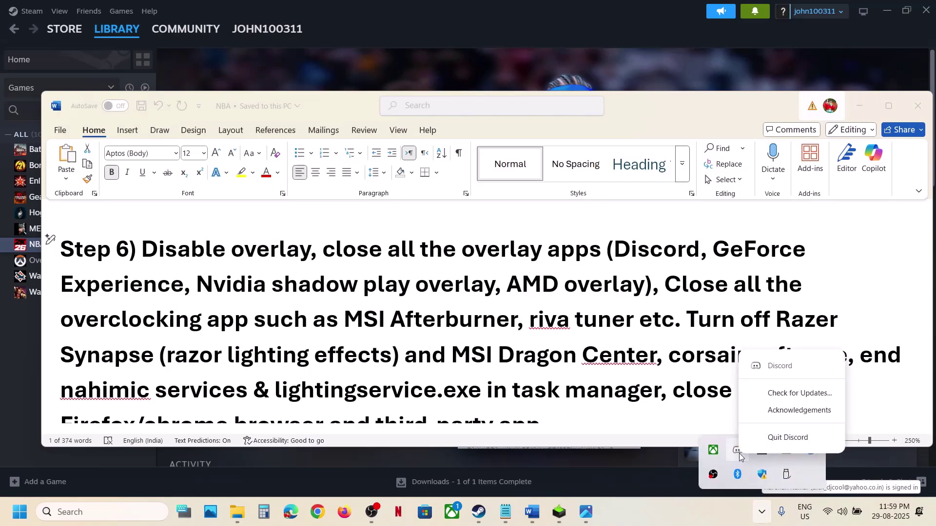
{"action": "left_click", "coordinate": [771, 439]}
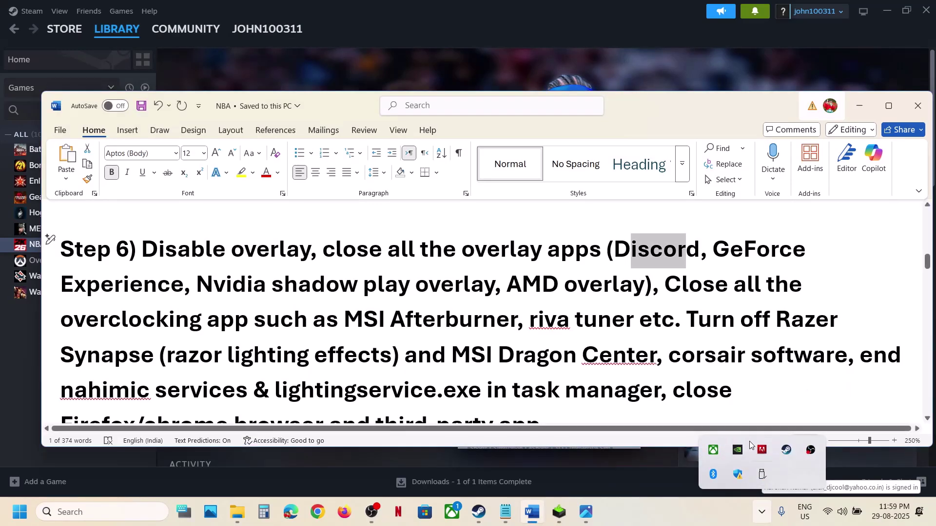
Step: Launch NVIDIA App by searching 'nvi', confirm its overlay is off in Settings, and close it
{"action": "left_click", "coordinate": [131, 515]}
{"action": "type", "text": "nvi"}
{"action": "key", "text": "Return"}
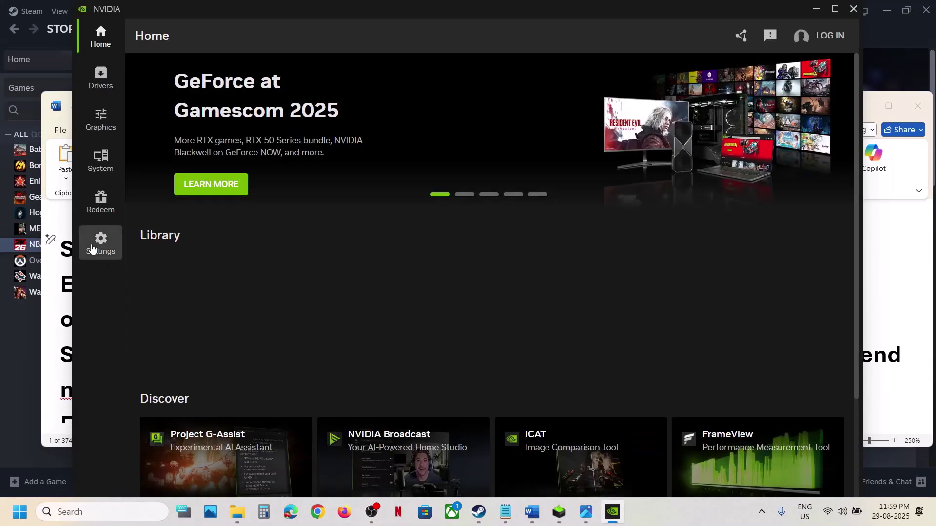
{"action": "left_click", "coordinate": [101, 242]}
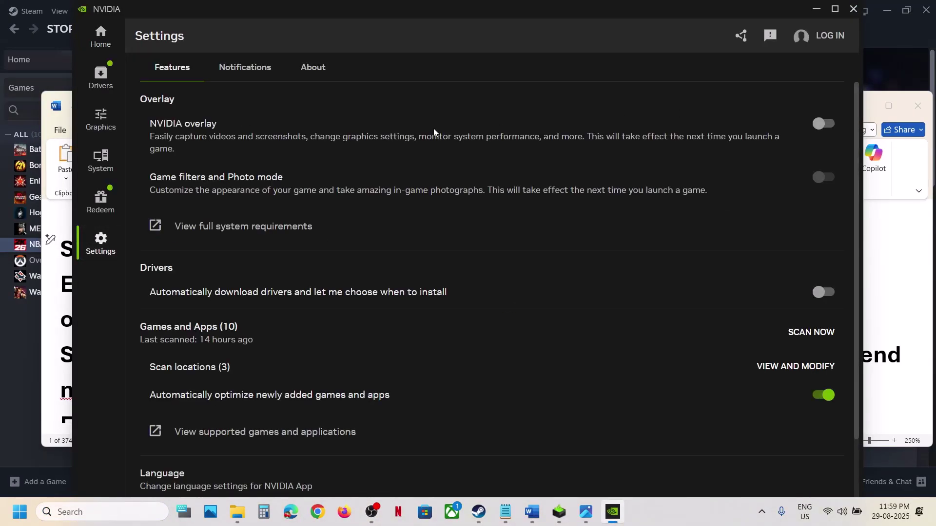
{"action": "left_click", "coordinate": [853, 8]}
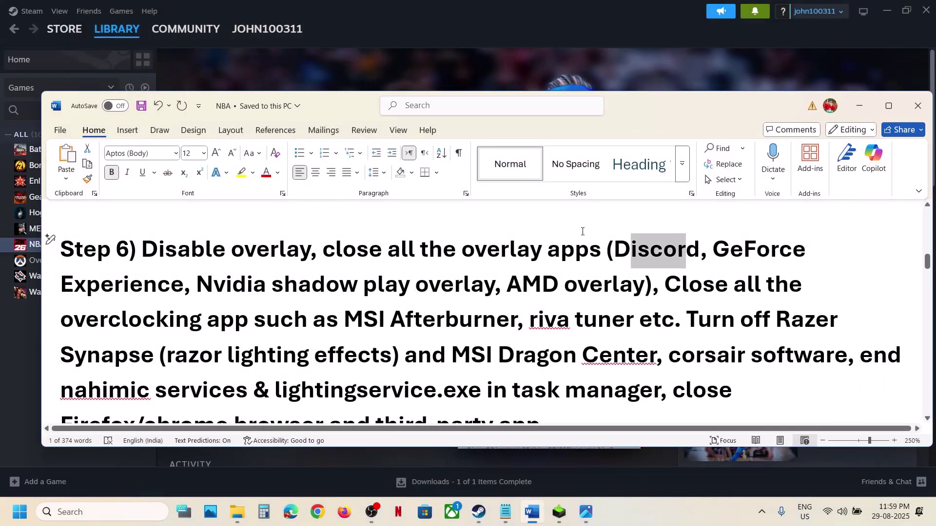
Step: Highlight the notes on overlay apps, apps and services to turn off, and closing the browser
{"action": "left_click_drag", "start_coordinate": [431, 257], "coordinate": [422, 314]}
{"action": "left_click_drag", "start_coordinate": [495, 325], "coordinate": [636, 322]}
{"action": "scroll", "coordinate": [615, 327], "scroll_direction": "down", "scroll_amount": 1}
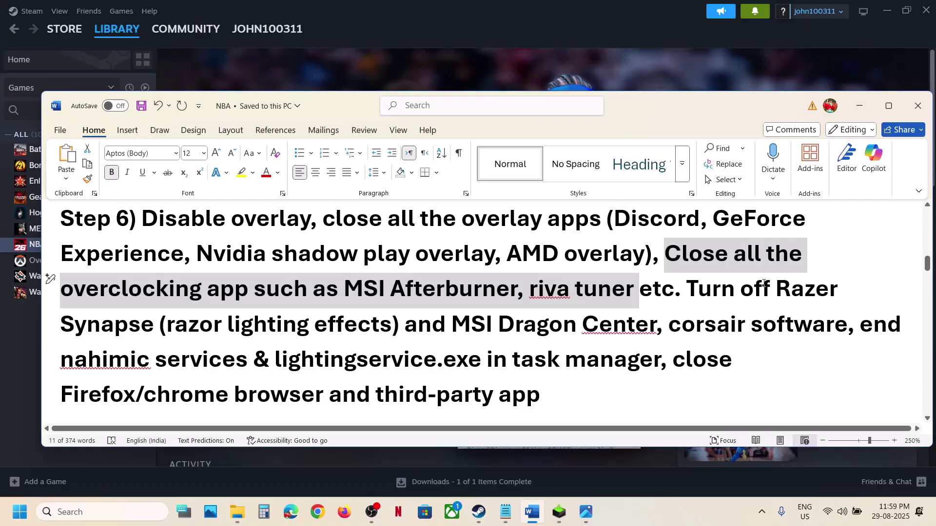
{"action": "left_click_drag", "start_coordinate": [686, 286], "coordinate": [660, 357]}
{"action": "scroll", "coordinate": [660, 356], "scroll_direction": "down", "scroll_amount": 2}
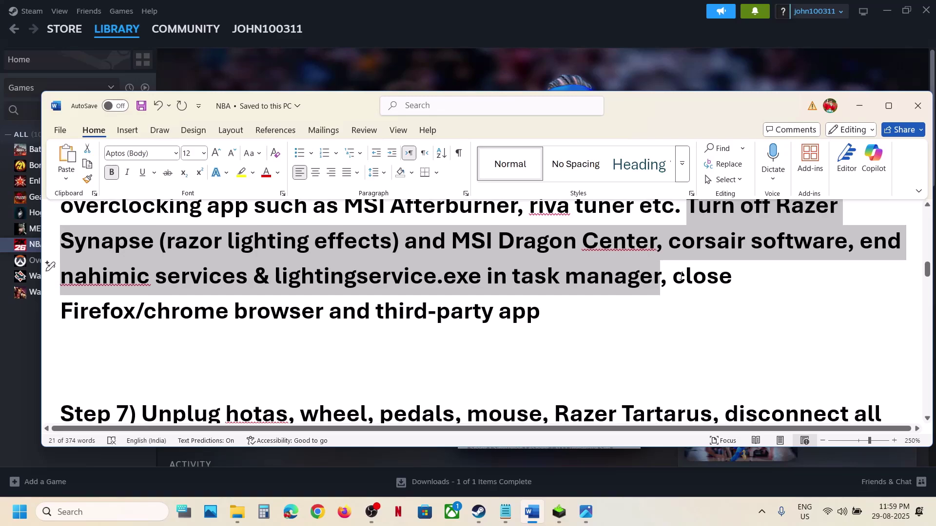
{"action": "left_click_drag", "start_coordinate": [681, 276], "coordinate": [309, 318]}
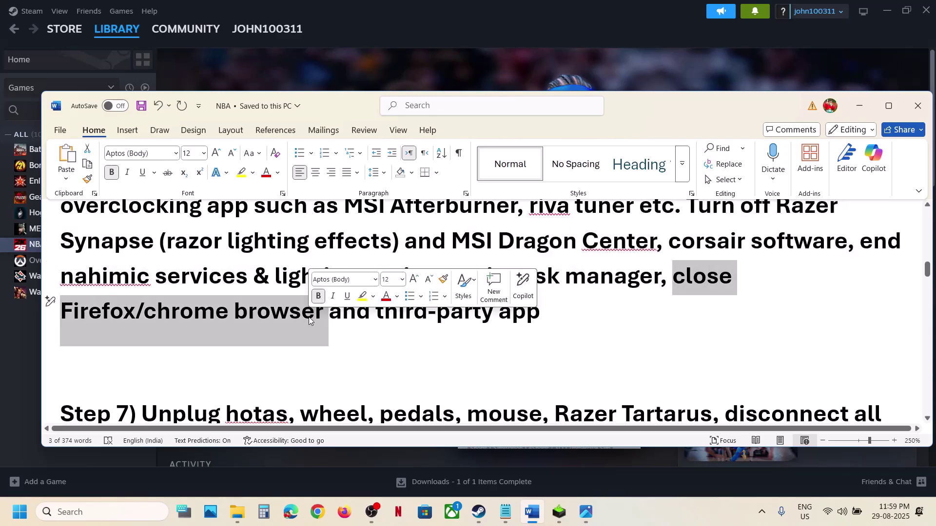
{"action": "left_click", "coordinate": [578, 305]}
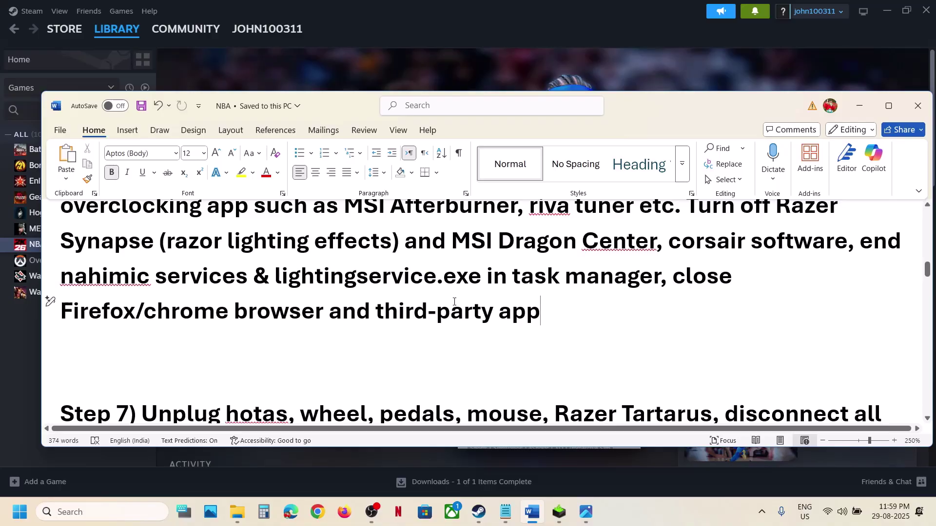
Step: Review the unplug-devices, extra-controllers and antivirus notes, then open Windows Settings with Win+I
{"action": "scroll", "coordinate": [454, 301], "scroll_direction": "down", "scroll_amount": 3}
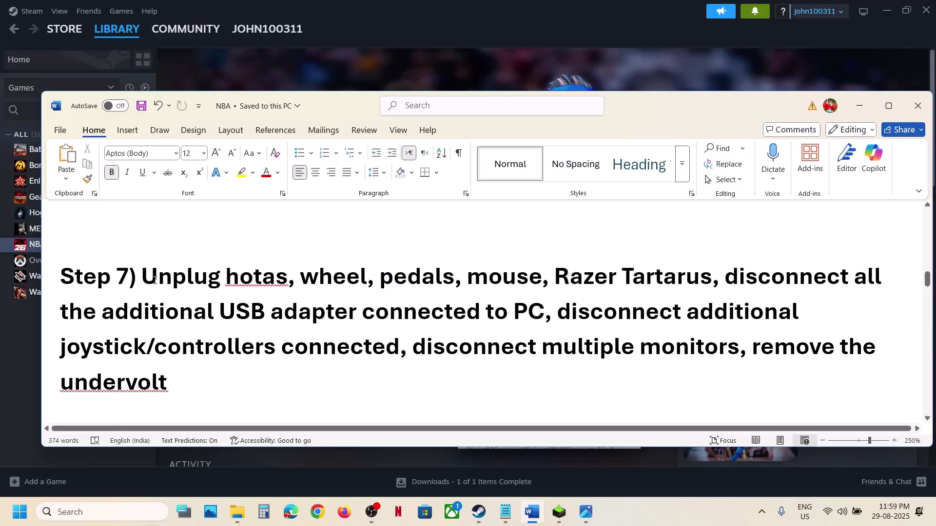
{"action": "left_click_drag", "start_coordinate": [155, 281], "coordinate": [525, 318]}
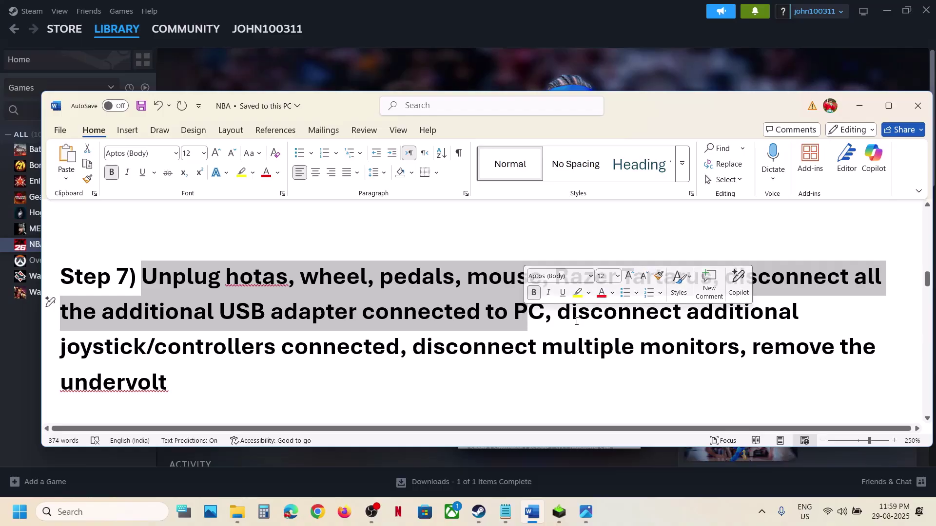
{"action": "left_click_drag", "start_coordinate": [382, 314], "coordinate": [683, 344]}
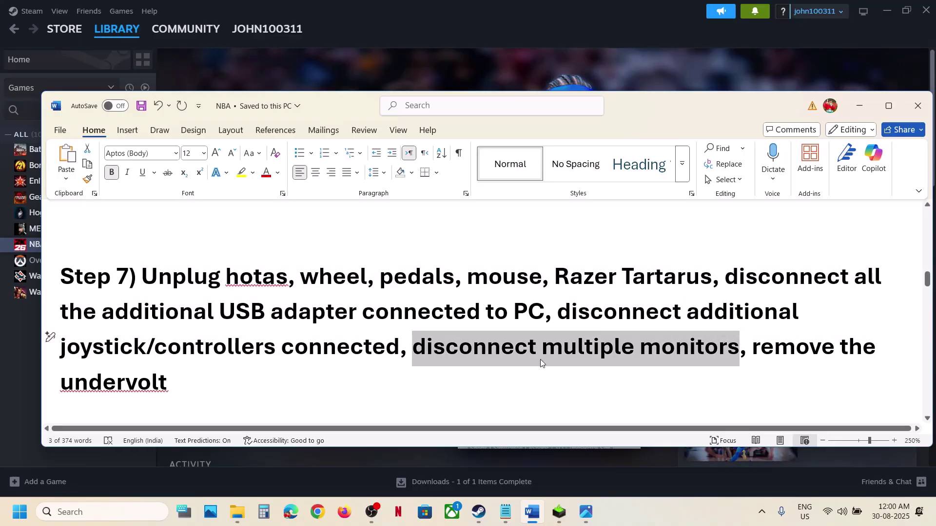
{"action": "left_click_drag", "start_coordinate": [753, 347], "coordinate": [168, 383]}
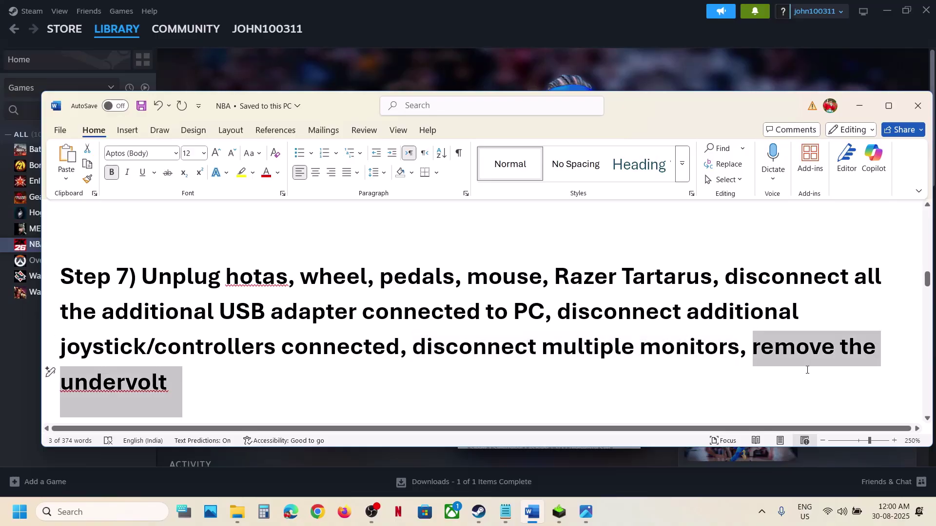
{"action": "left_click", "coordinate": [376, 367]}
{"action": "scroll", "coordinate": [376, 325], "scroll_direction": "down", "scroll_amount": 1}
{"action": "scroll", "coordinate": [376, 325], "scroll_direction": "down", "scroll_amount": 4}
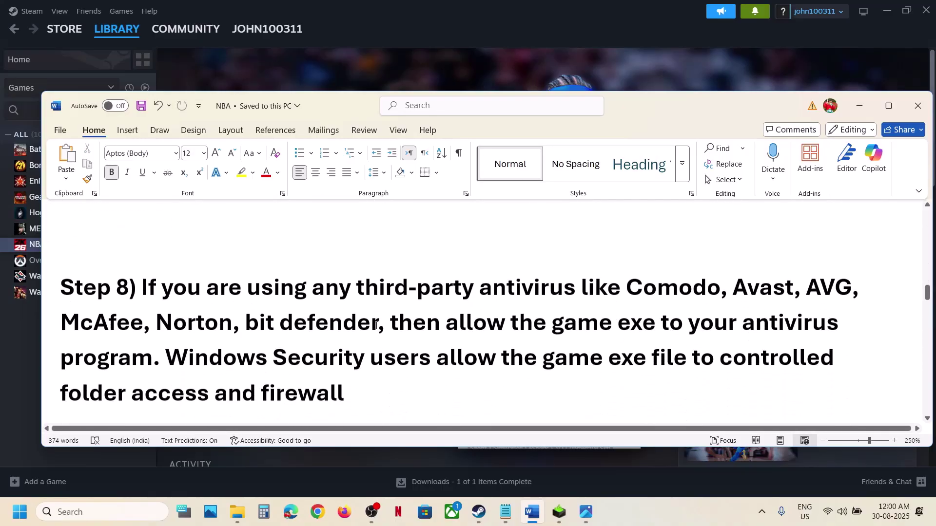
{"action": "left_click_drag", "start_coordinate": [184, 264], "coordinate": [174, 336]}
{"action": "left_click", "coordinate": [401, 300]}
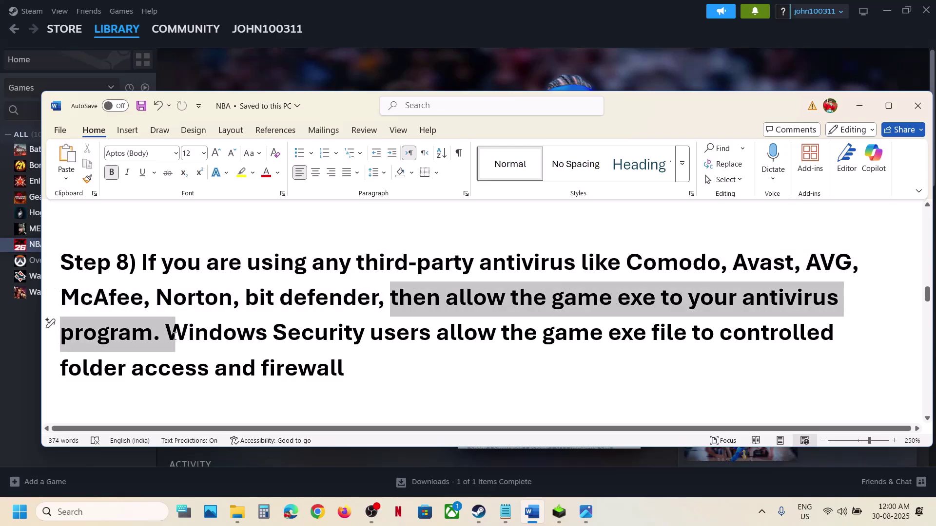
{"action": "left_click", "coordinate": [290, 56]}
{"action": "key", "text": "super+i"}
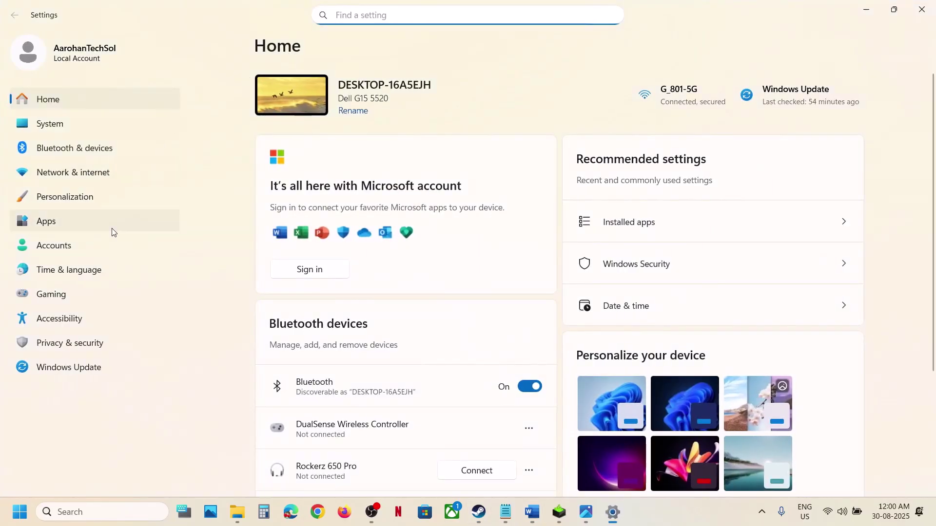
Step: Go through Privacy & security, Windows Security and ransomware protection to Controlled folder access's allowed-apps list
{"action": "left_click", "coordinate": [82, 341]}
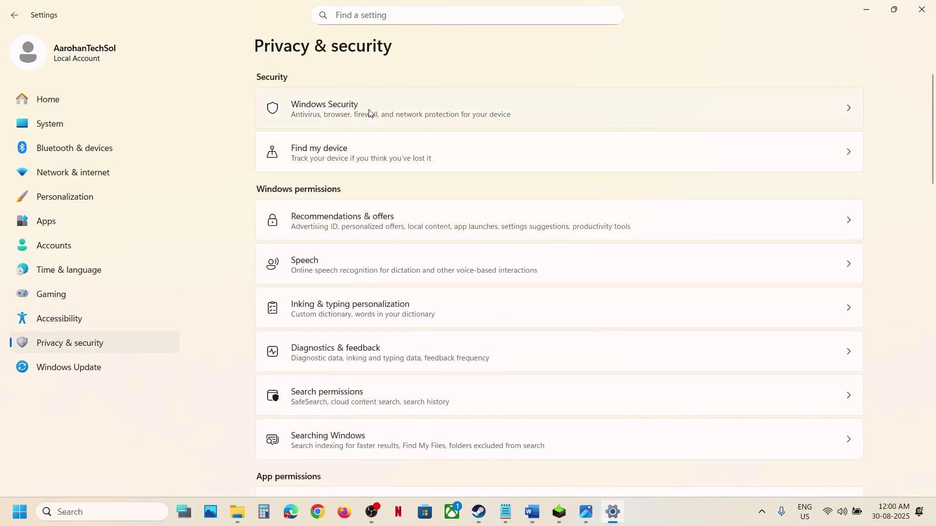
{"action": "left_click", "coordinate": [396, 106]}
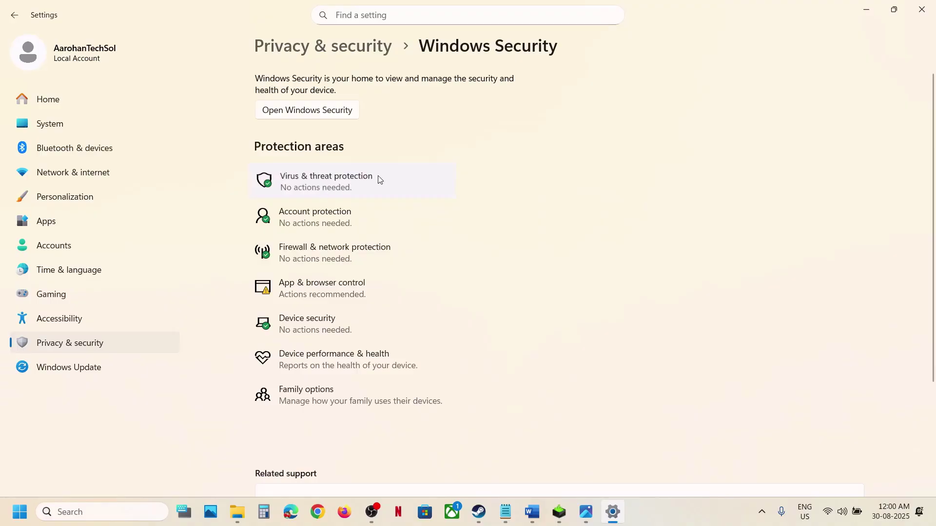
{"action": "left_click", "coordinate": [414, 177]}
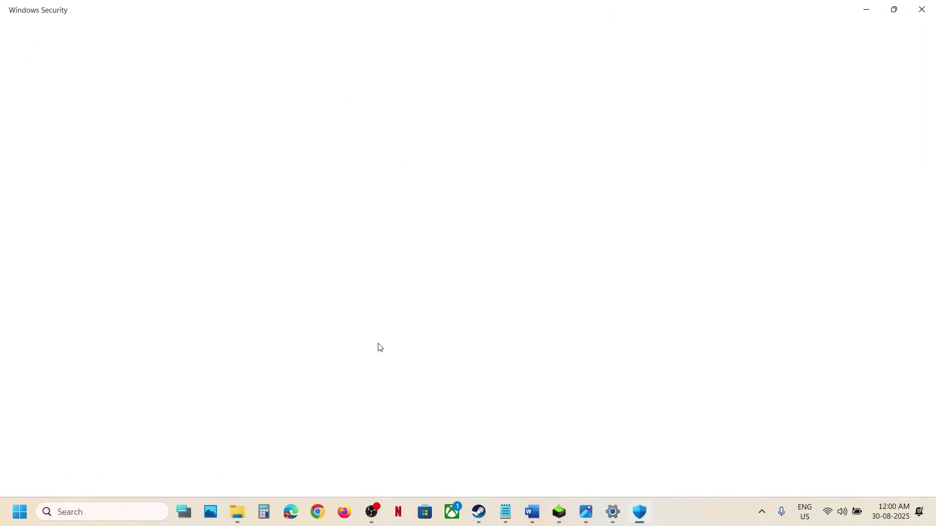
{"action": "scroll", "coordinate": [378, 346], "scroll_direction": "down", "scroll_amount": 3}
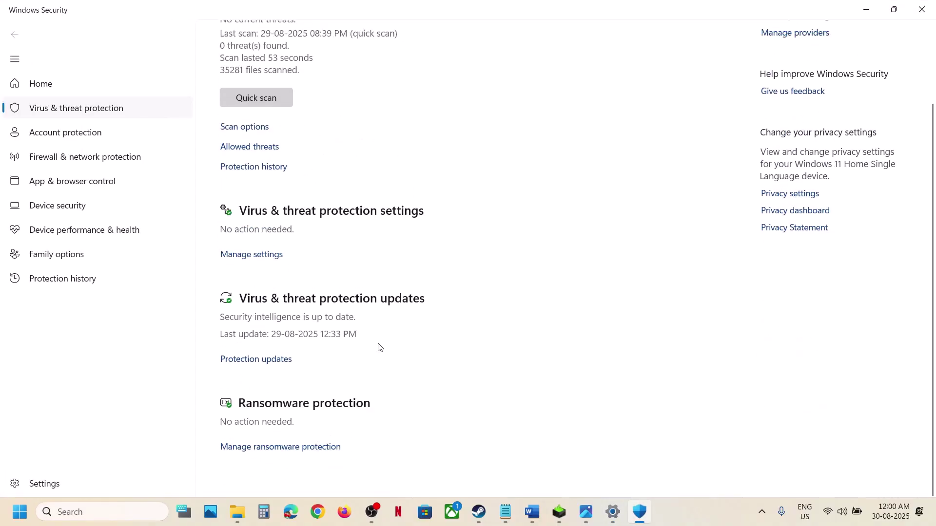
{"action": "left_click", "coordinate": [269, 454]}
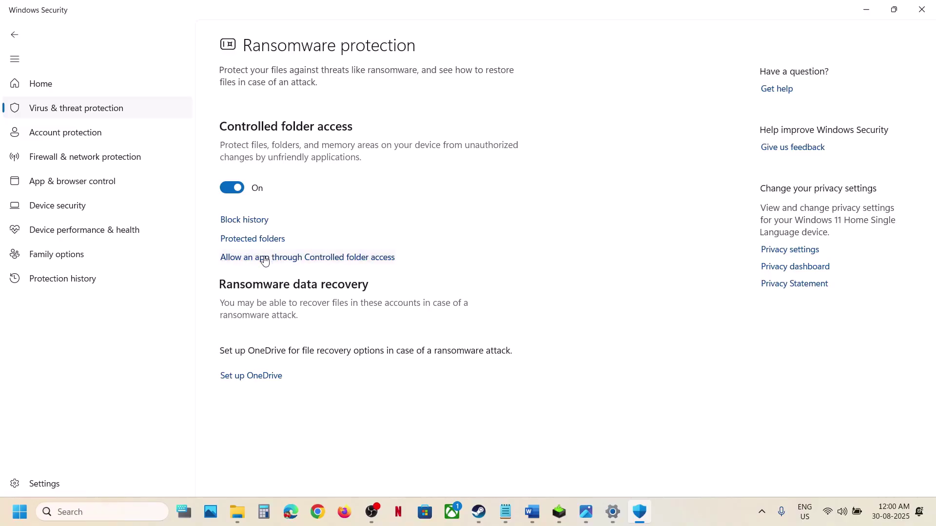
{"action": "left_click", "coordinate": [265, 258]}
Step: Approve the administrator prompt and browse to the Steam folder in Program Files (x86) for a new allowed app
{"action": "left_click", "coordinate": [401, 350]}
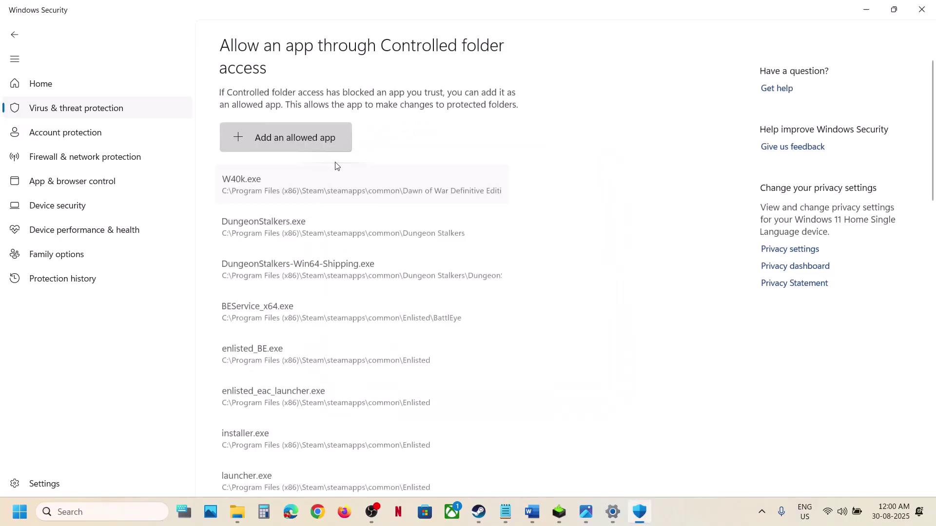
{"action": "left_click", "coordinate": [267, 145]}
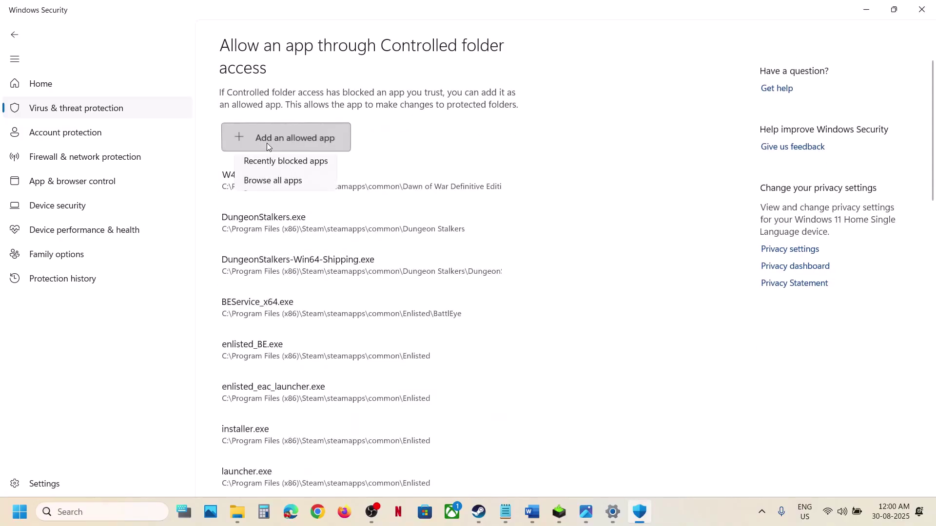
{"action": "left_click", "coordinate": [266, 180]}
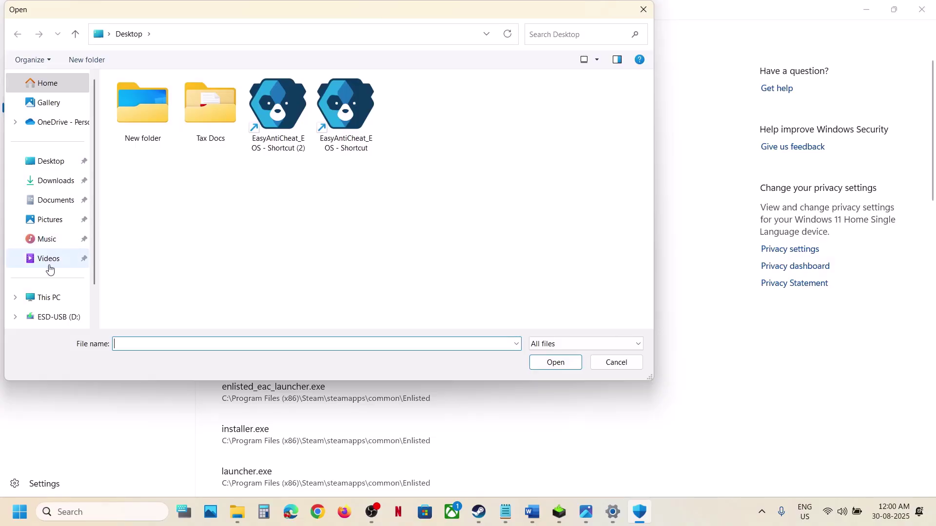
{"action": "left_click", "coordinate": [46, 298]}
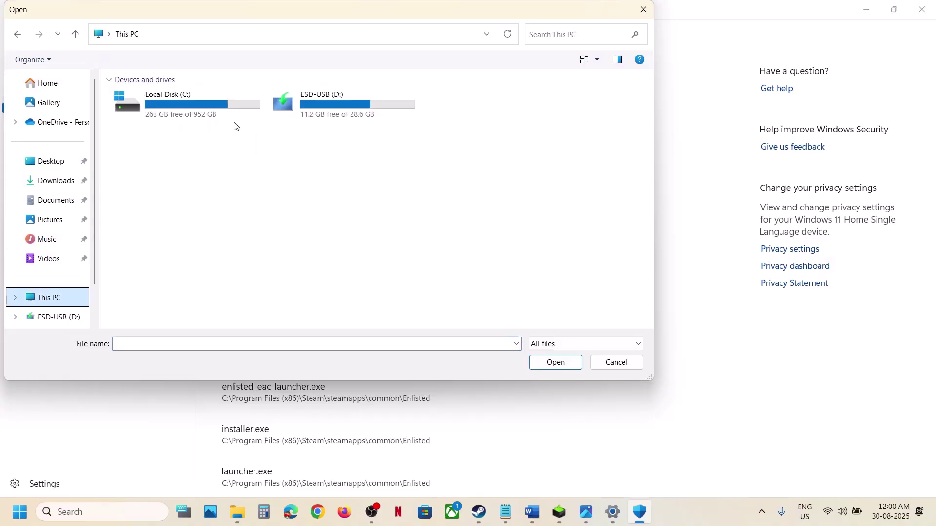
{"action": "double_click", "coordinate": [203, 109]}
{"action": "double_click", "coordinate": [167, 169]}
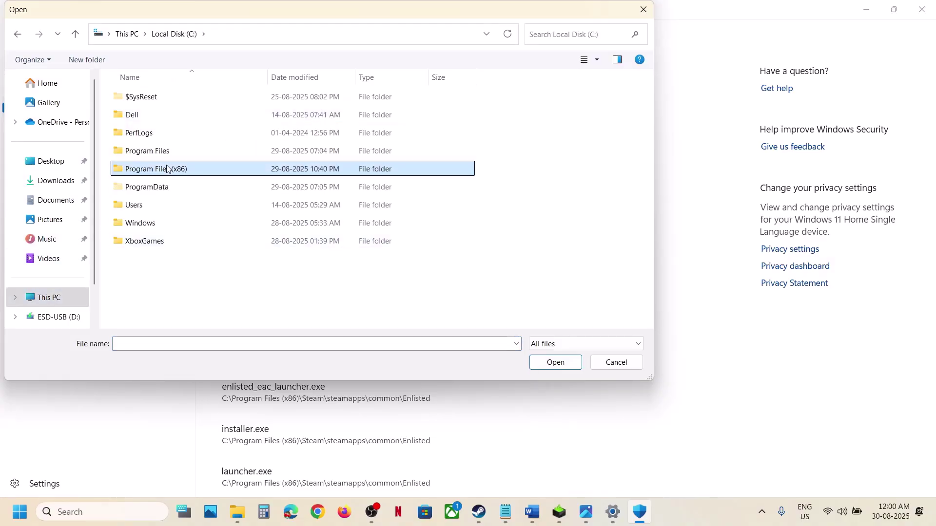
{"action": "left_click", "coordinate": [162, 170]}
{"action": "scroll", "coordinate": [163, 170], "scroll_direction": "down", "scroll_amount": 4}
{"action": "left_click", "coordinate": [164, 165]}
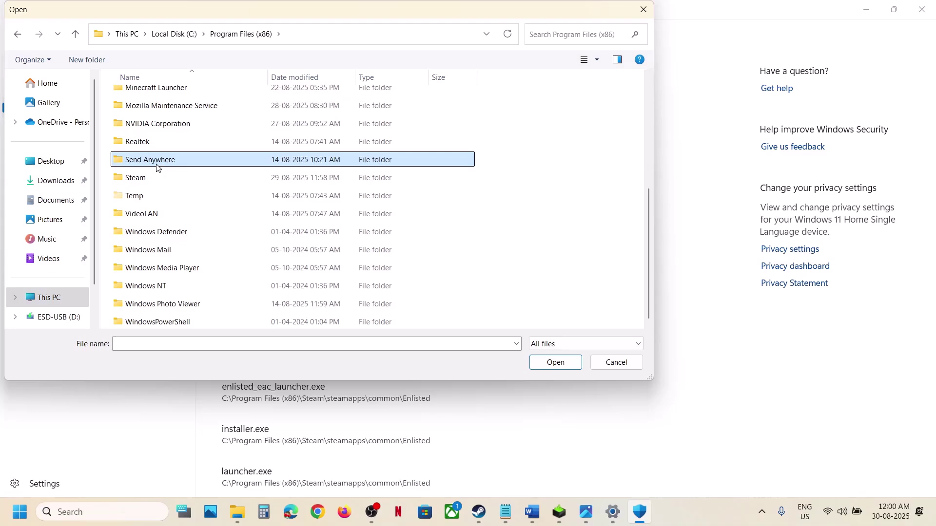
{"action": "double_click", "coordinate": [152, 176]}
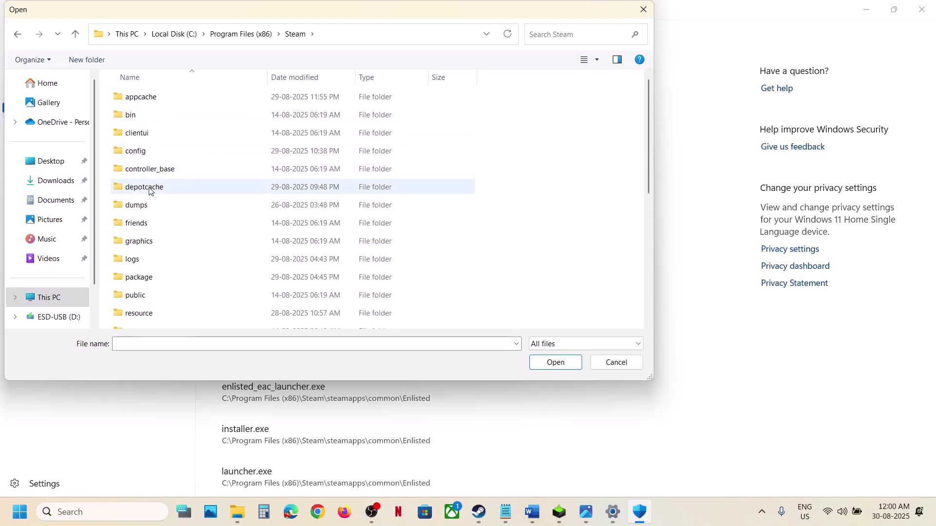
Step: Allow start_protected_game from steamapps\common\NBA 2K26 through Controlled folder access
{"action": "type", "text": "s"}
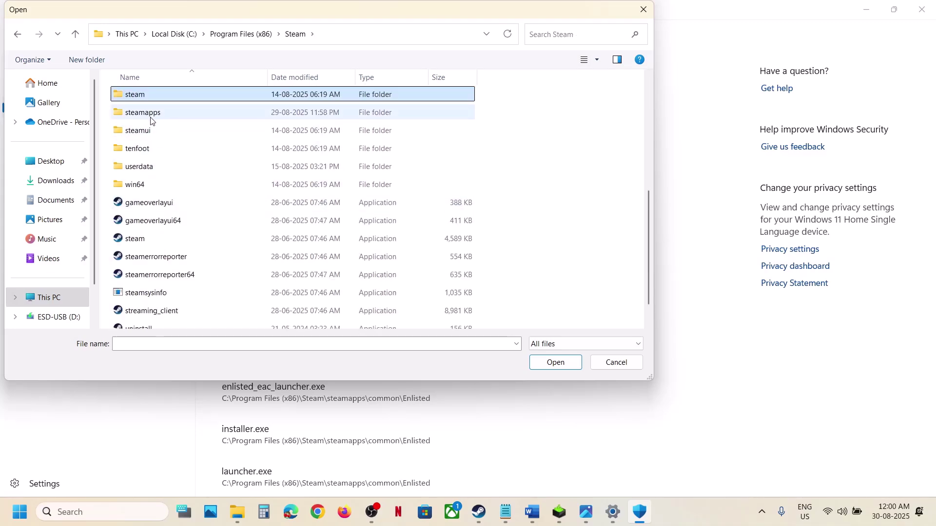
{"action": "double_click", "coordinate": [151, 113]}
{"action": "double_click", "coordinate": [152, 99]}
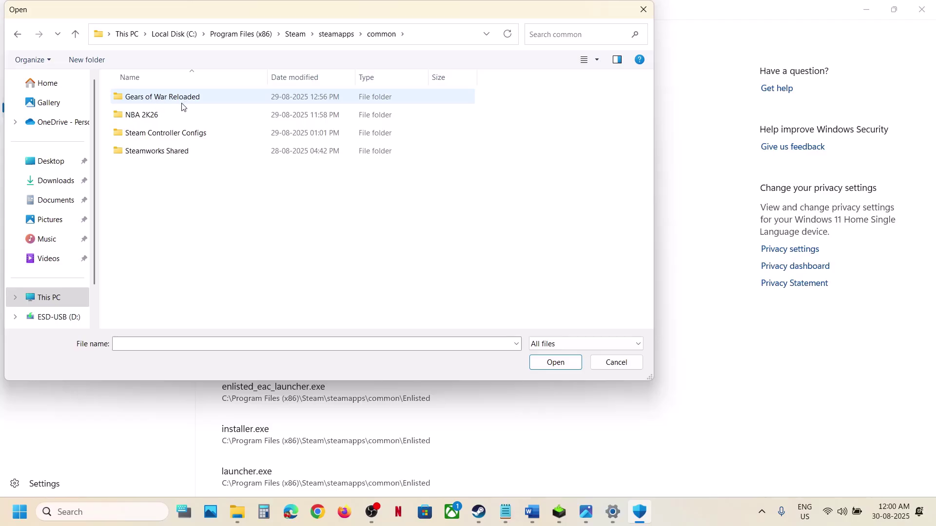
{"action": "double_click", "coordinate": [164, 115]}
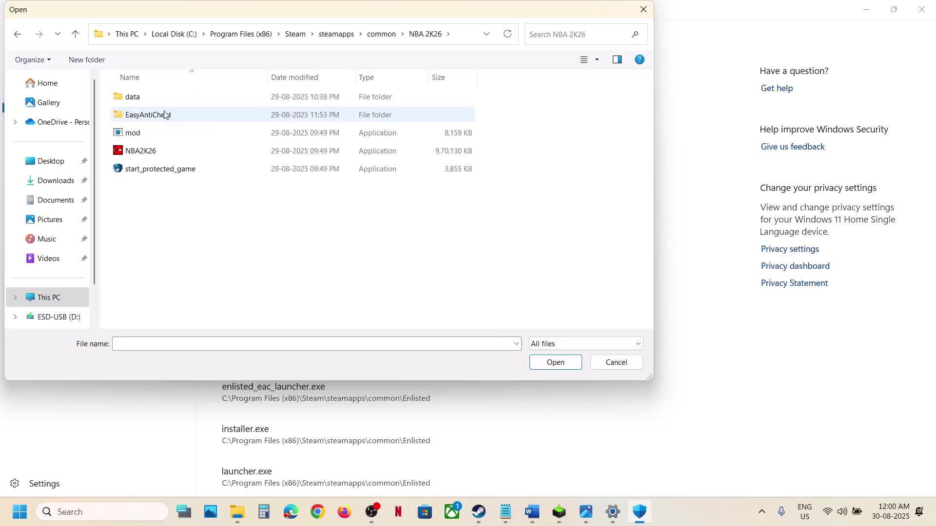
{"action": "left_click", "coordinate": [147, 175]}
{"action": "left_click", "coordinate": [555, 362]}
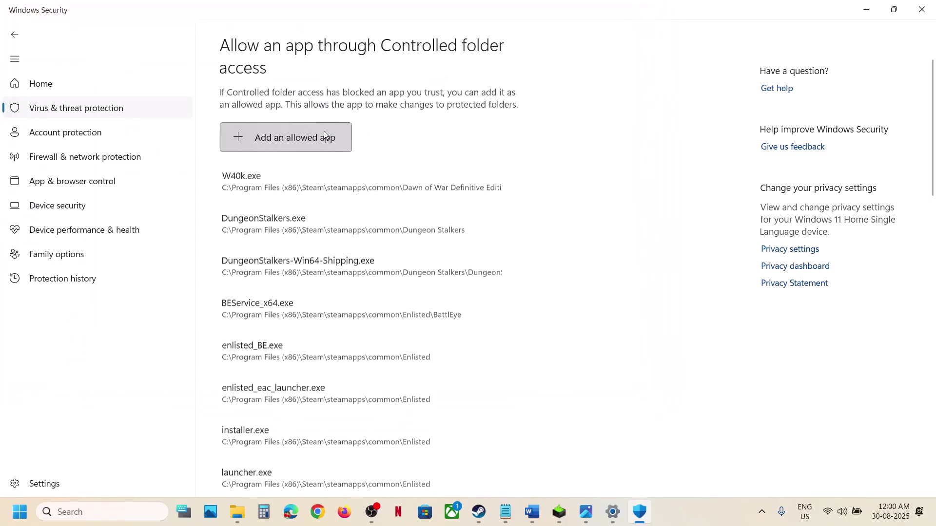
Step: Add NBA2K26 from the same folder as another allowed app
{"action": "left_click", "coordinate": [288, 143]}
{"action": "left_click", "coordinate": [282, 188]}
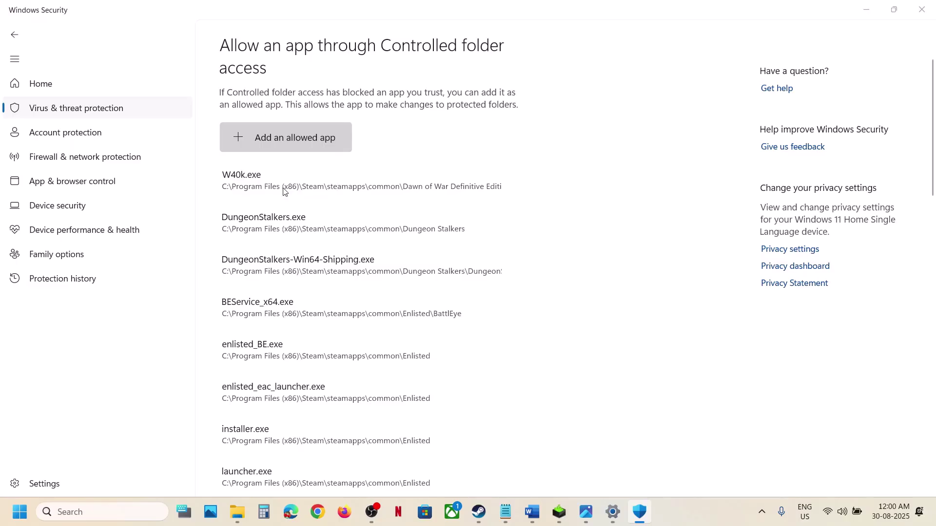
{"action": "left_click", "coordinate": [147, 152]}
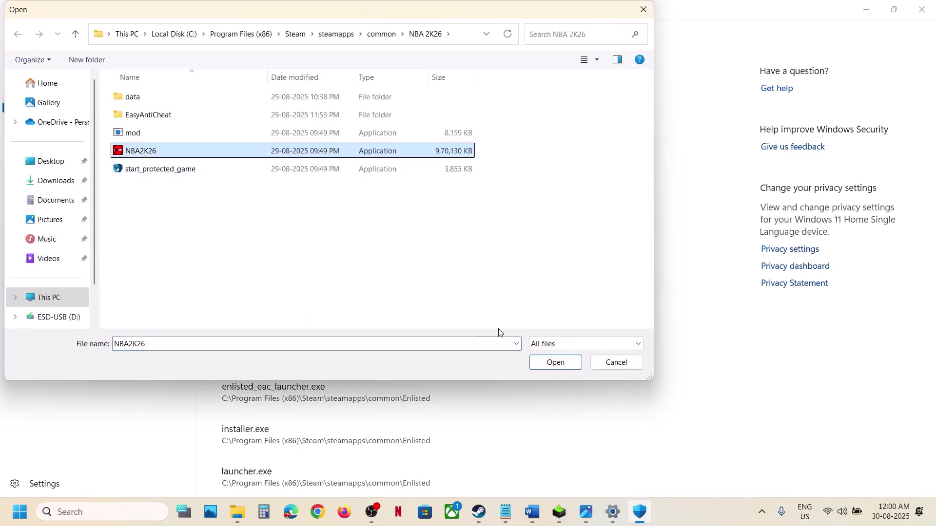
{"action": "left_click", "coordinate": [553, 362]}
Step: Allow EasyAntiCheat_EOS_Setup from the NBA 2K26 EasyAntiCheat subfolder
{"action": "left_click", "coordinate": [293, 144]}
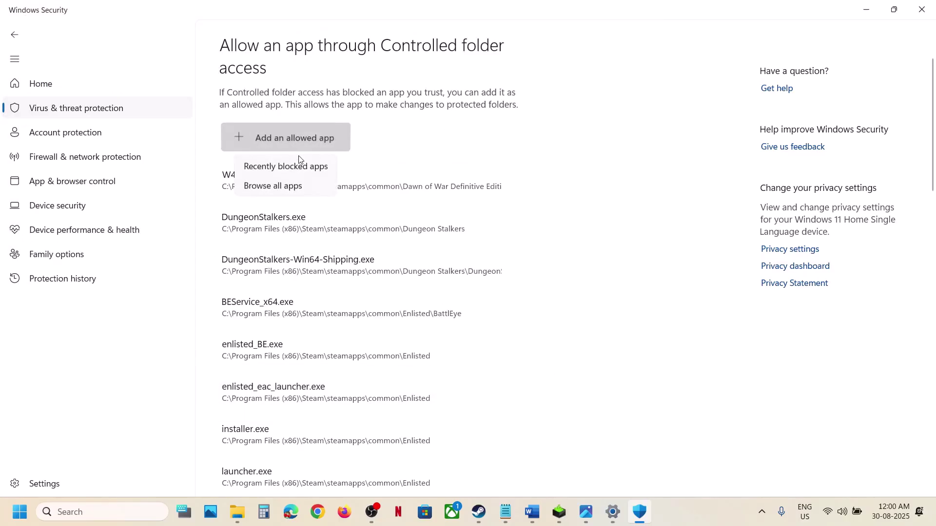
{"action": "left_click", "coordinate": [288, 185]}
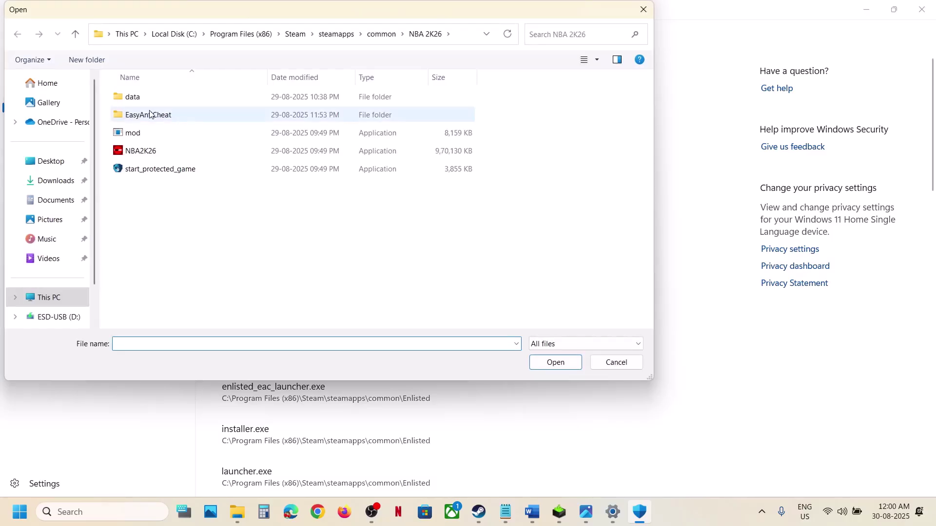
{"action": "double_click", "coordinate": [150, 115]}
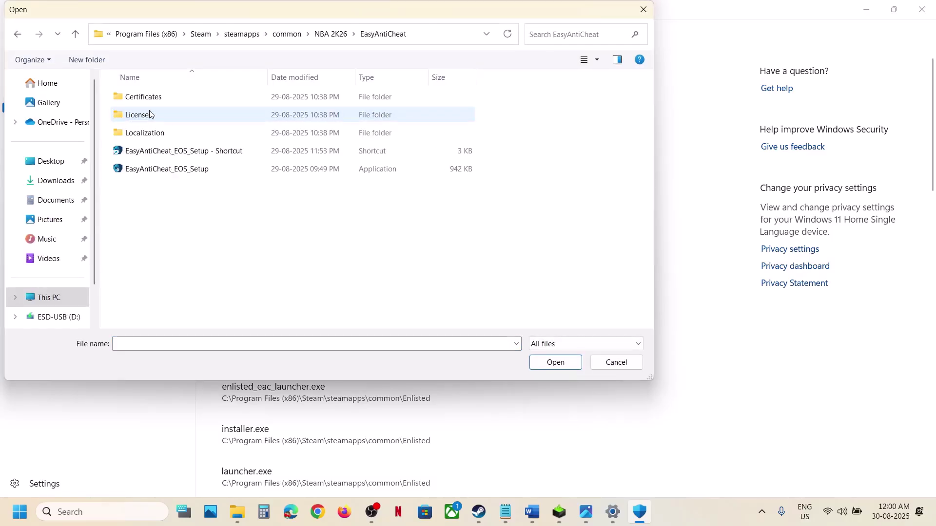
{"action": "left_click", "coordinate": [161, 172]}
{"action": "left_click", "coordinate": [555, 363]}
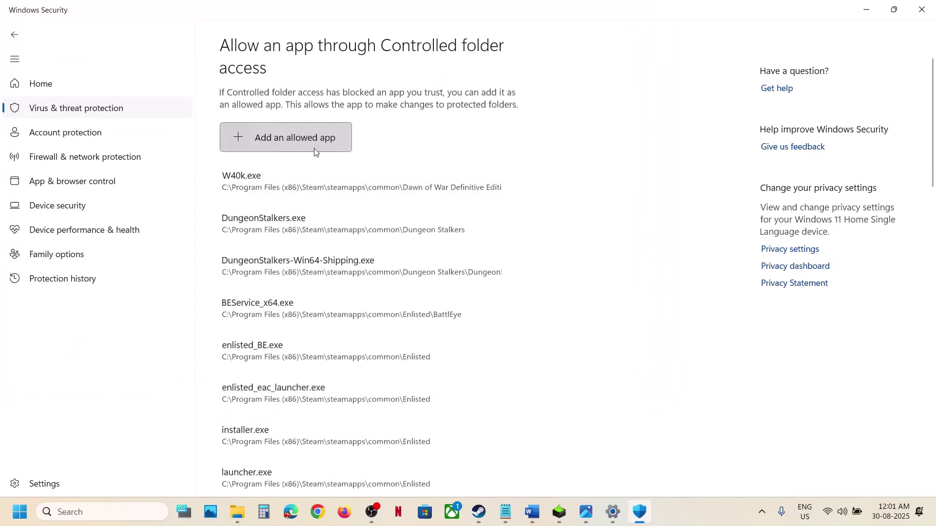
Step: Also allow the EasyAntiCheat_EOS_Setup shortcut through Controlled folder access
{"action": "left_click", "coordinate": [305, 140]}
{"action": "left_click", "coordinate": [298, 186]}
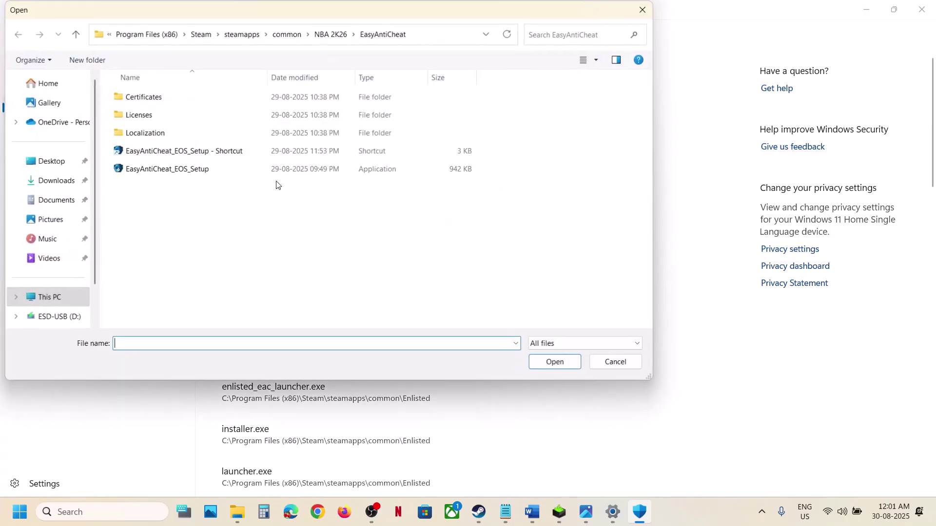
{"action": "left_click", "coordinate": [194, 157]}
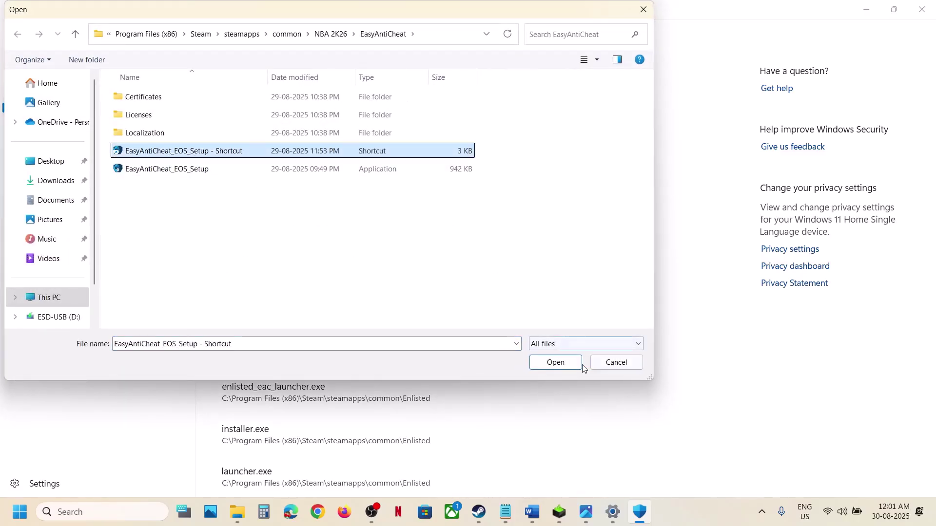
{"action": "left_click", "coordinate": [555, 365]}
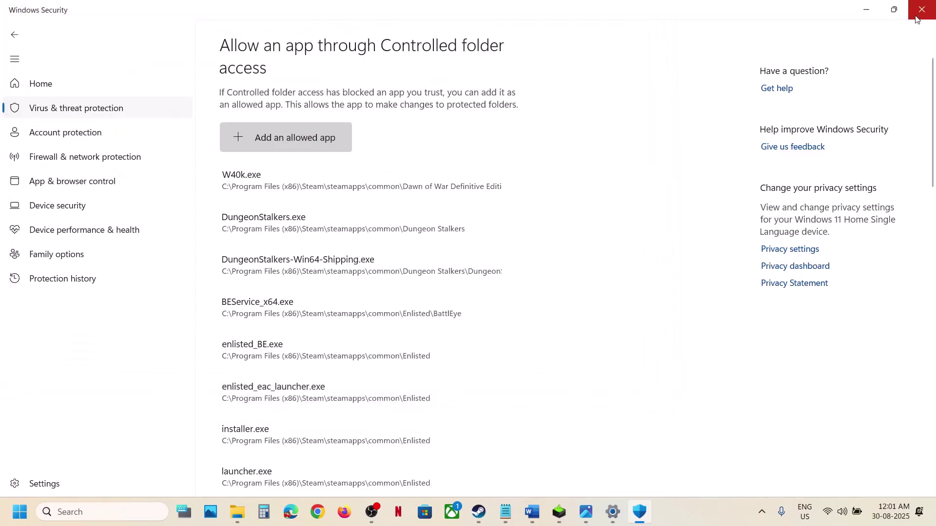
{"action": "left_click", "coordinate": [108, 512]}
Step: Open Control Panel's Windows Defender Firewall allowed-apps list and unlock it with Change settings
{"action": "type", "text": "control Panel"}
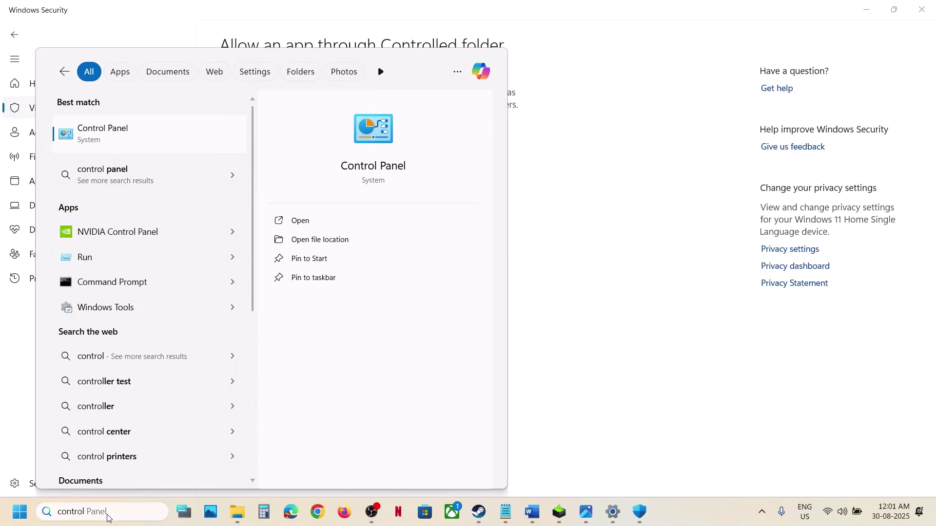
{"action": "key", "text": "Return"}
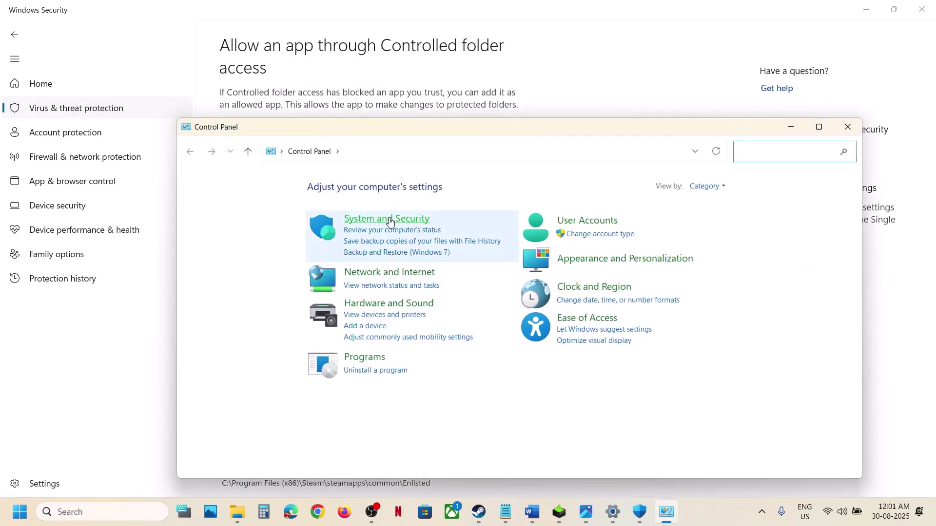
{"action": "left_click", "coordinate": [390, 222]}
{"action": "left_click", "coordinate": [361, 227]}
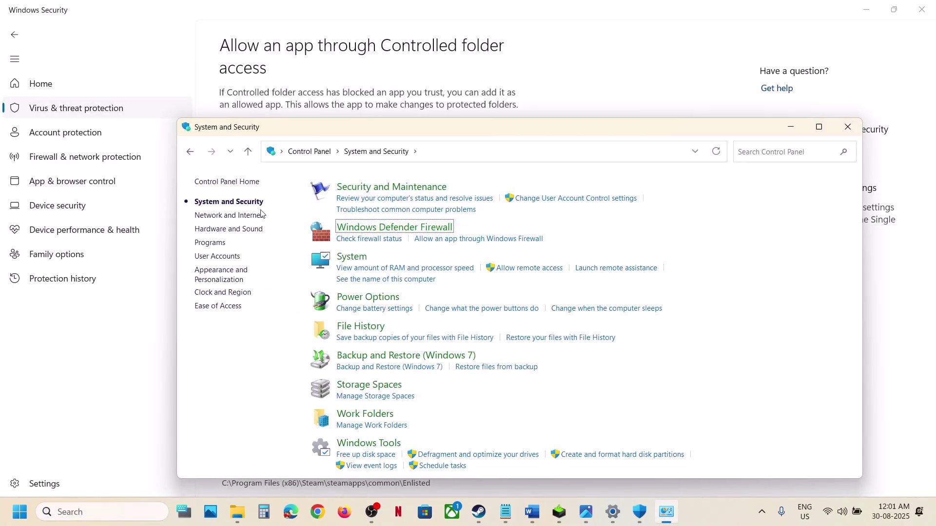
{"action": "left_click", "coordinate": [241, 208]}
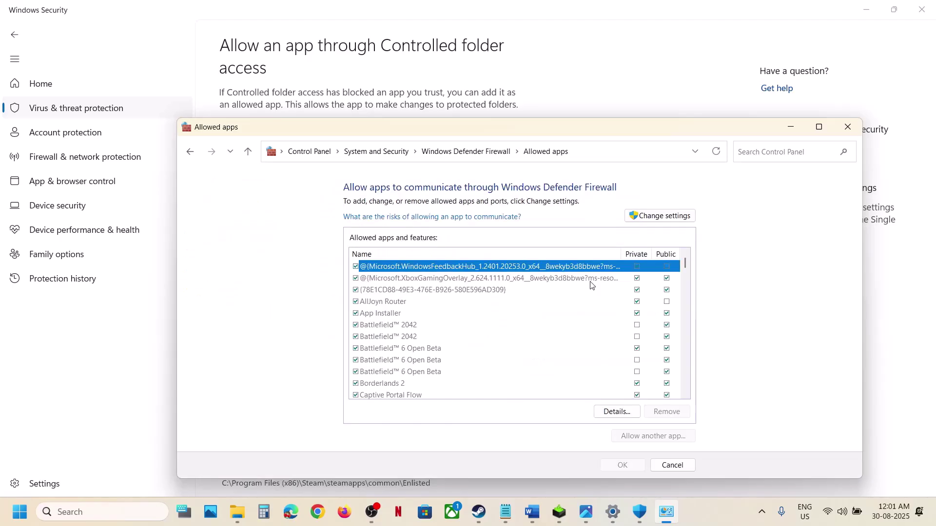
{"action": "left_click", "coordinate": [660, 215]}
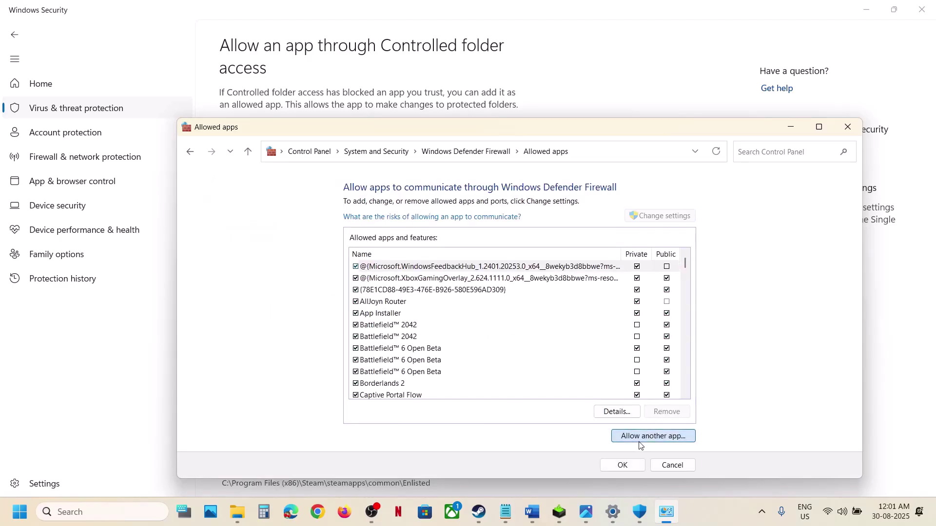
Step: Start adding a firewall app and browse to C:\Program Files (x86)\Steam\steamapps\common\NBA 2K26
{"action": "left_click", "coordinate": [639, 441]}
{"action": "left_click", "coordinate": [602, 363]}
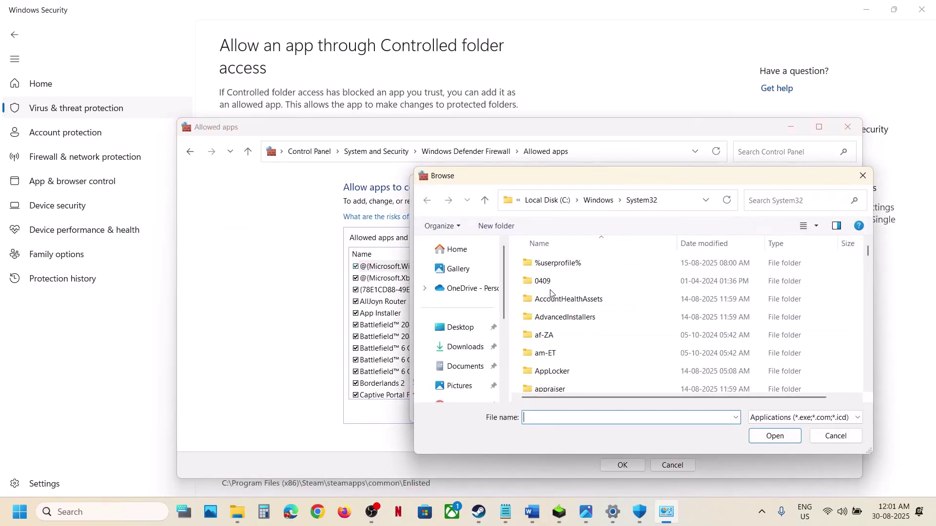
{"action": "scroll", "coordinate": [467, 375], "scroll_direction": "down", "scroll_amount": 3}
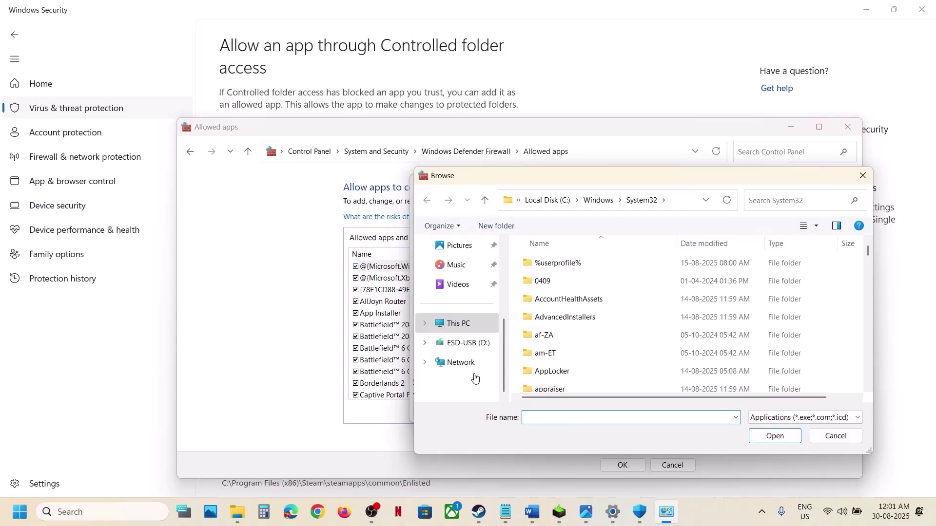
{"action": "left_click", "coordinate": [459, 325]}
{"action": "double_click", "coordinate": [605, 273]}
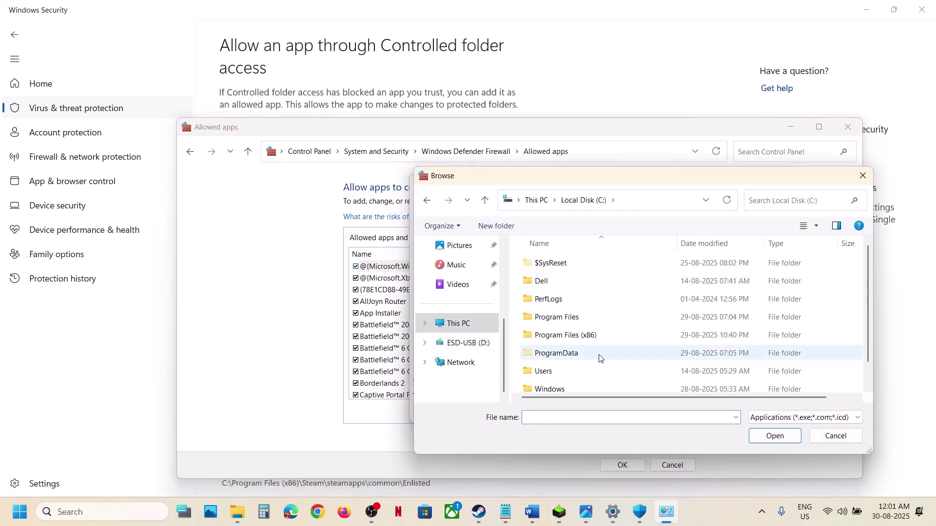
{"action": "scroll", "coordinate": [600, 358], "scroll_direction": "down", "scroll_amount": 1}
{"action": "double_click", "coordinate": [584, 313]}
{"action": "left_click", "coordinate": [563, 332]}
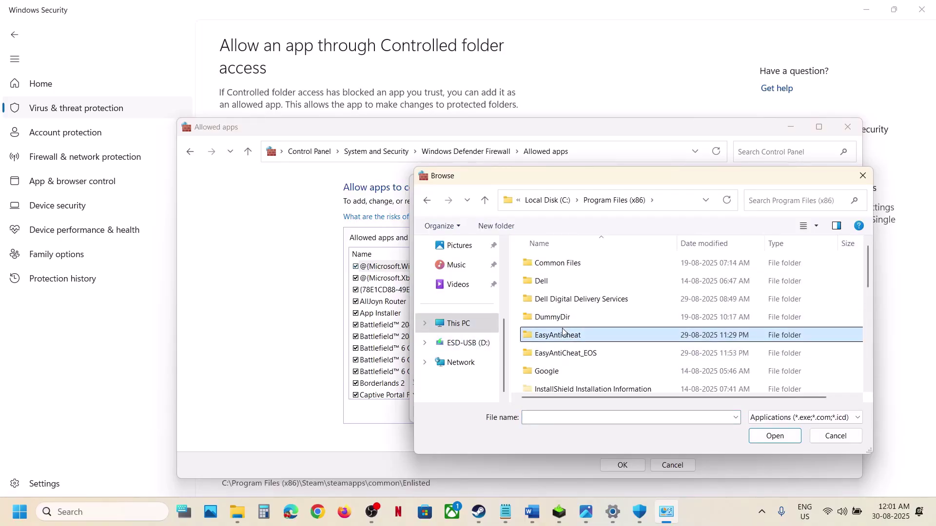
{"action": "scroll", "coordinate": [563, 334], "scroll_direction": "down", "scroll_amount": 5}
{"action": "double_click", "coordinate": [545, 281]}
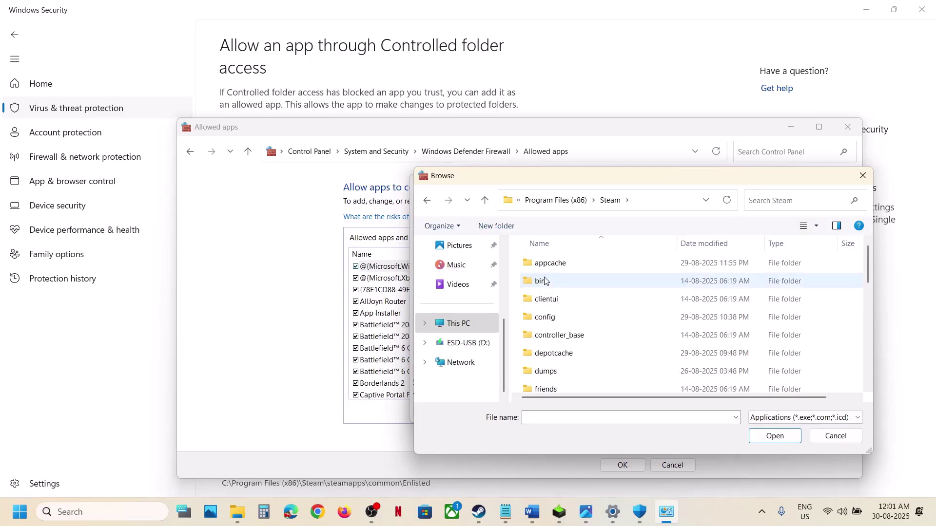
{"action": "scroll", "coordinate": [556, 299], "scroll_direction": "down", "scroll_amount": 5}
{"action": "double_click", "coordinate": [567, 280]}
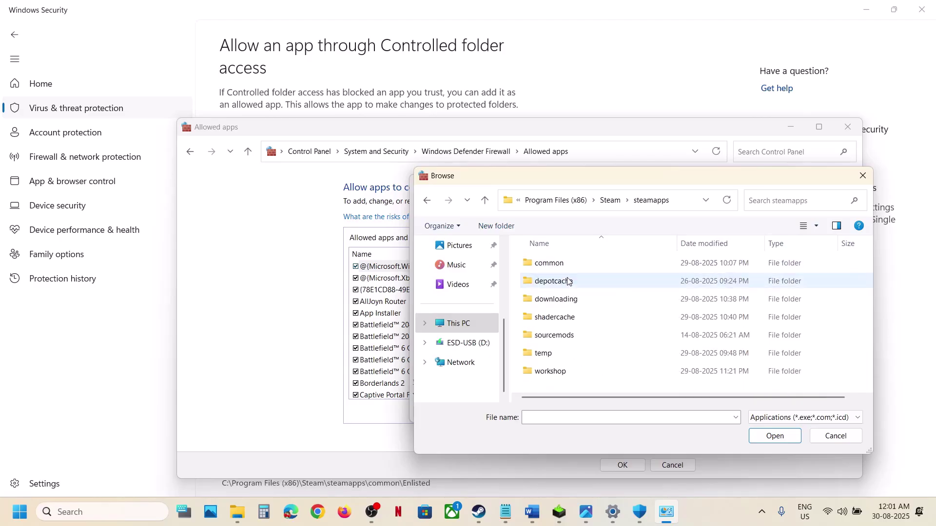
{"action": "double_click", "coordinate": [560, 266]}
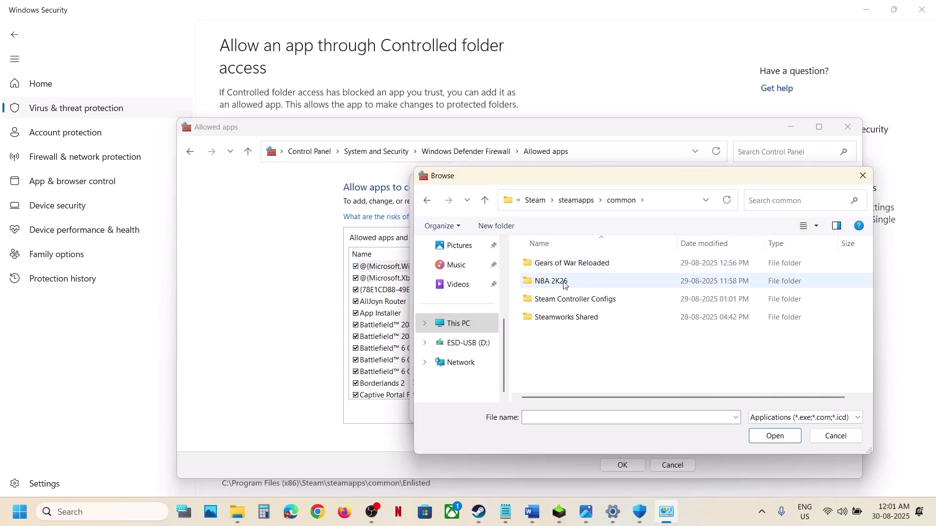
{"action": "double_click", "coordinate": [564, 283]}
Step: Try adding NBA2K26 as a firewall exception; it is already listed
{"action": "left_click", "coordinate": [560, 317]}
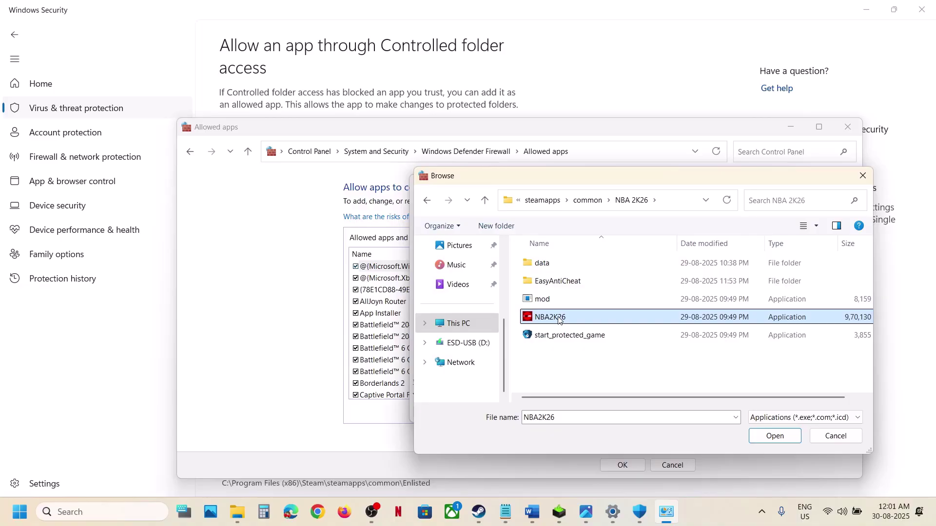
{"action": "left_click", "coordinate": [774, 436]}
{"action": "left_click", "coordinate": [559, 412]}
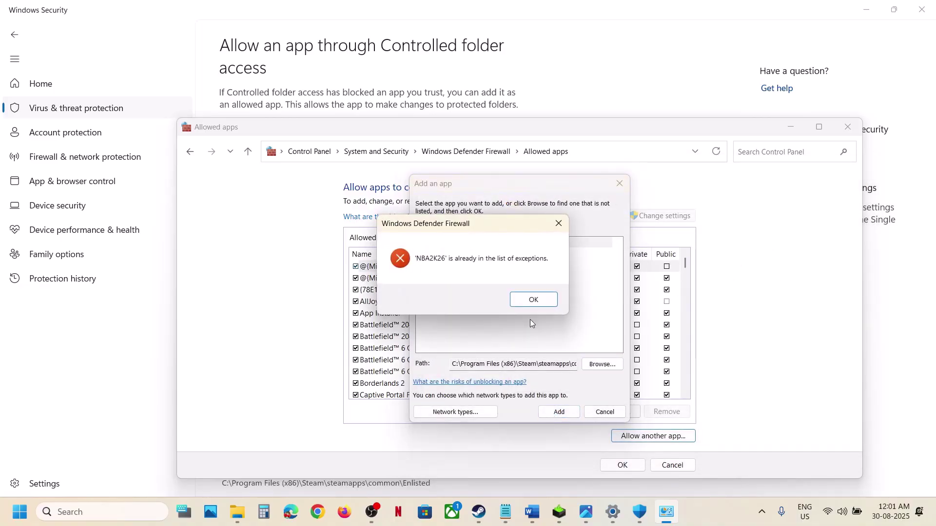
{"action": "left_click", "coordinate": [525, 301]}
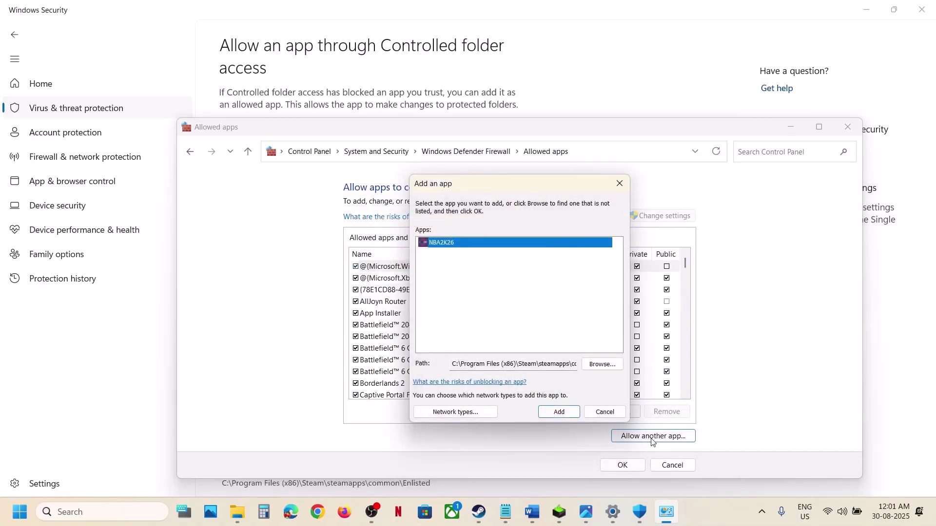
Step: Try adding start_protected_game (Easy Anti-Cheat Bootstrapper); it is also already listed
{"action": "left_click", "coordinate": [602, 364]}
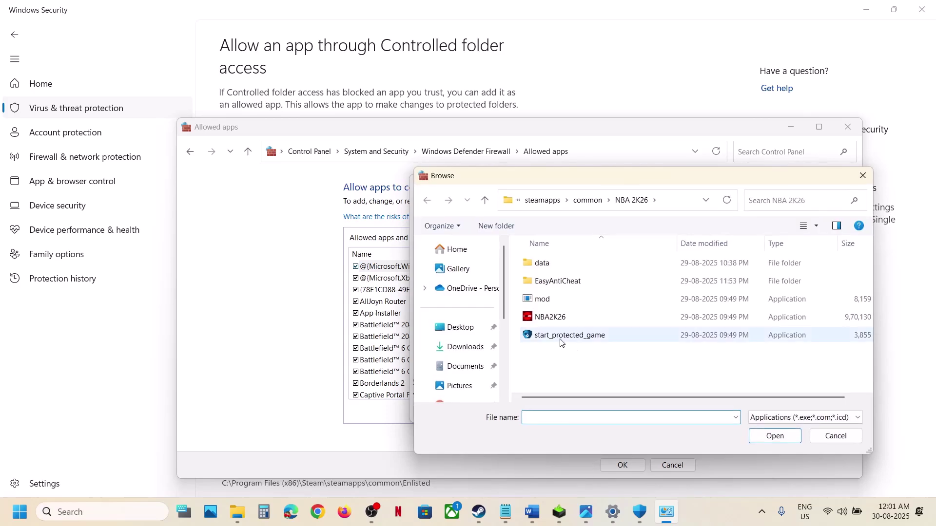
{"action": "left_click", "coordinate": [561, 336]}
{"action": "left_click", "coordinate": [770, 440]}
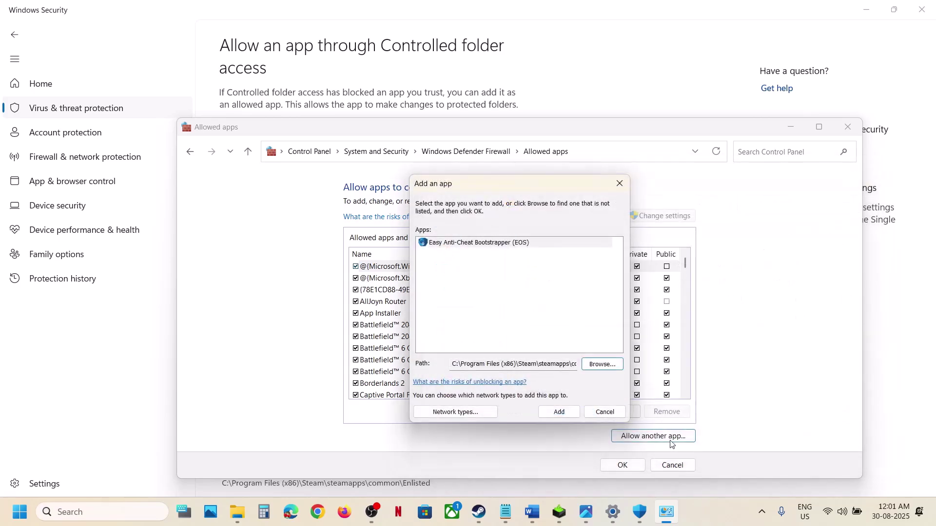
{"action": "left_click", "coordinate": [554, 417]}
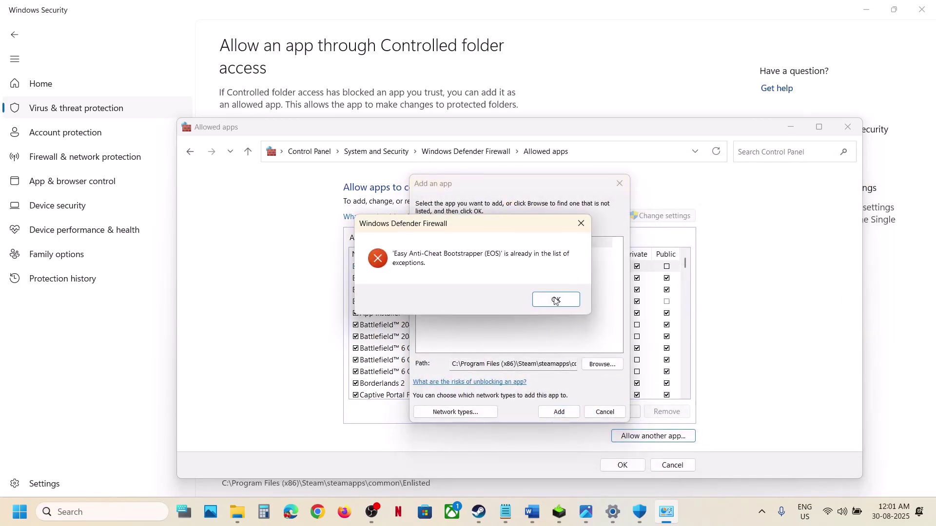
{"action": "left_click", "coordinate": [553, 299]}
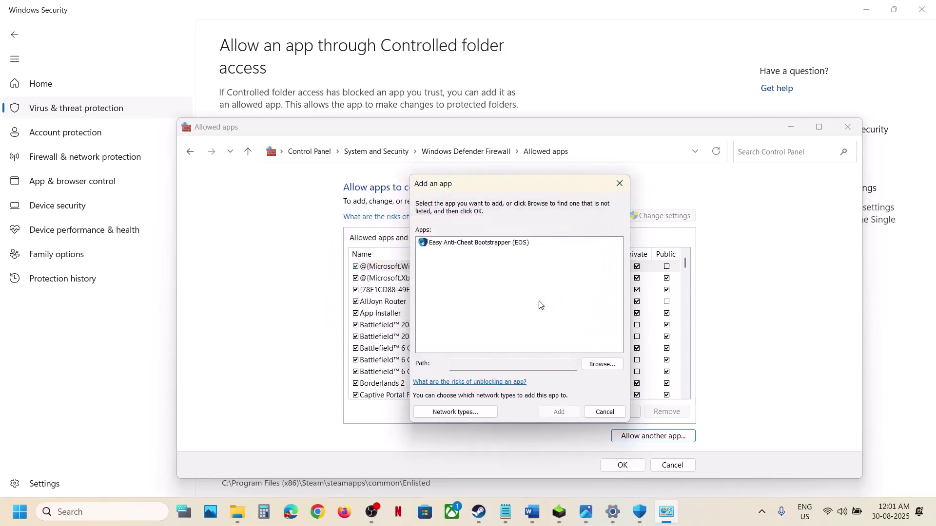
Step: Close the add-app dialog, the firewall allowed-apps window and Windows Security
{"action": "left_click", "coordinate": [620, 185]}
{"action": "left_click", "coordinate": [848, 127]}
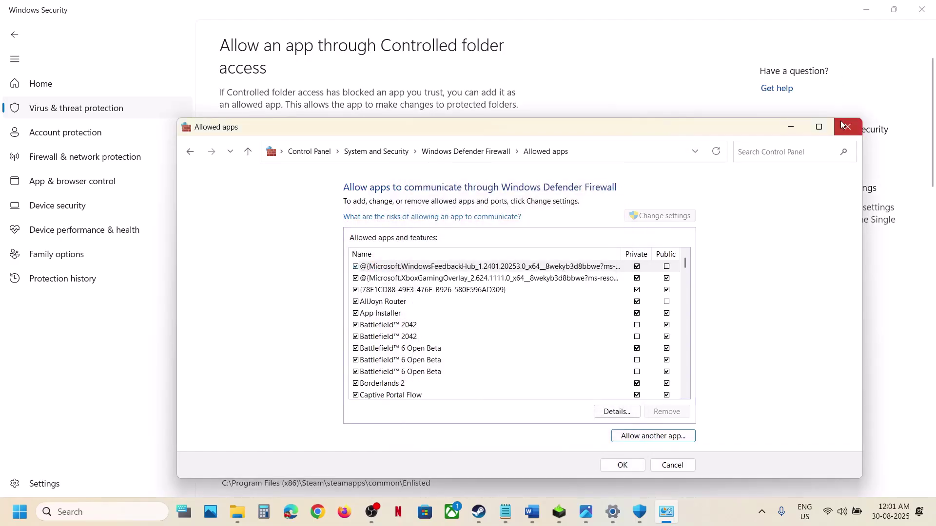
{"action": "left_click", "coordinate": [922, 10]}
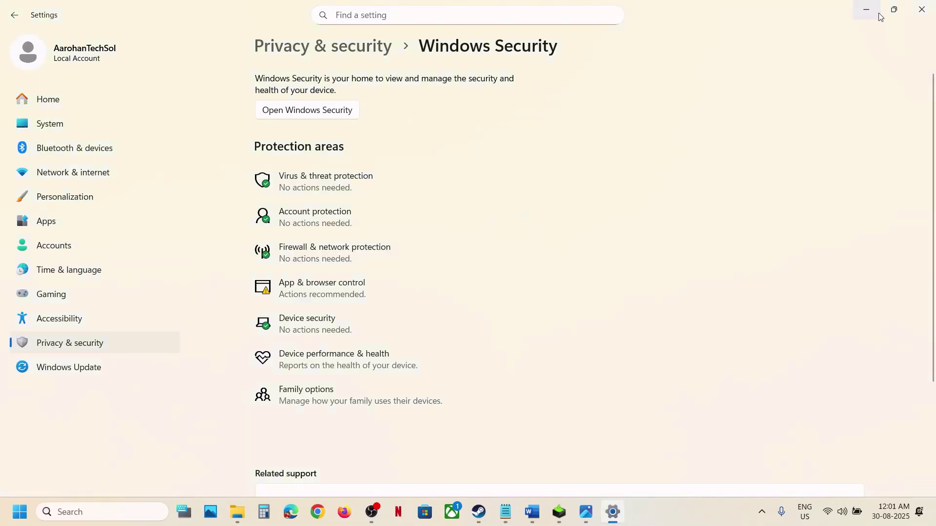
Step: Close Settings, copy the NVIDIA drivers link from Step 9 of the Word guide, and start Chrome
{"action": "left_click", "coordinate": [922, 10]}
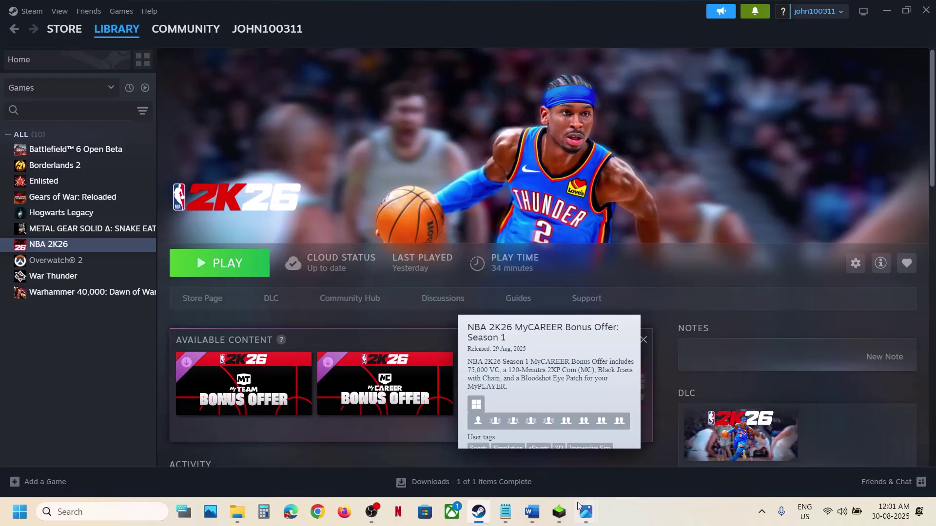
{"action": "left_click", "coordinate": [532, 512]}
{"action": "scroll", "coordinate": [355, 300], "scroll_direction": "down", "scroll_amount": 5}
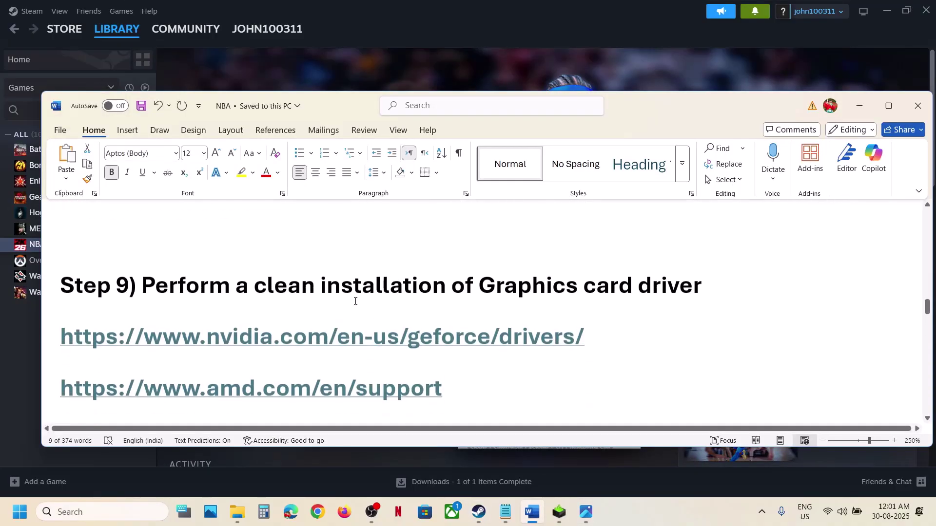
{"action": "triple_click", "coordinate": [320, 336]}
{"action": "key", "text": "ctrl+c"}
{"action": "left_click", "coordinate": [317, 512]}
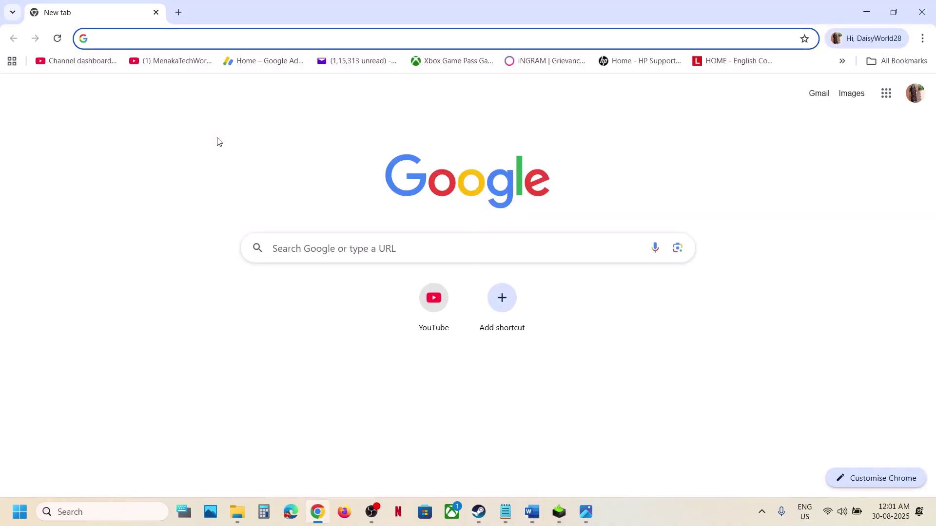
Step: Load the NVIDIA drivers page and search GeForce RTX 30 Series (Notebooks), RTX 3050 Laptop GPU, Windows 11
{"action": "key", "text": "ctrl+v"}
{"action": "key", "text": "Return"}
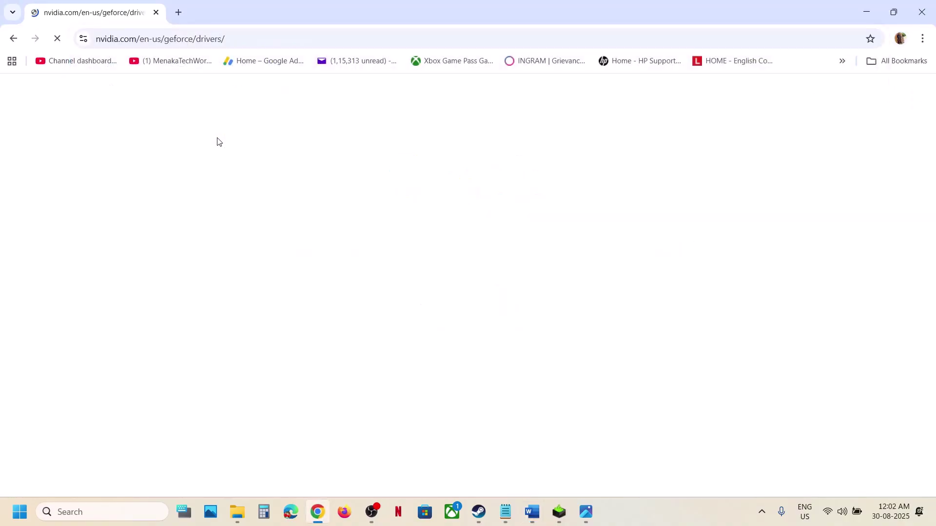
{"action": "scroll", "coordinate": [551, 326], "scroll_direction": "down", "scroll_amount": 6}
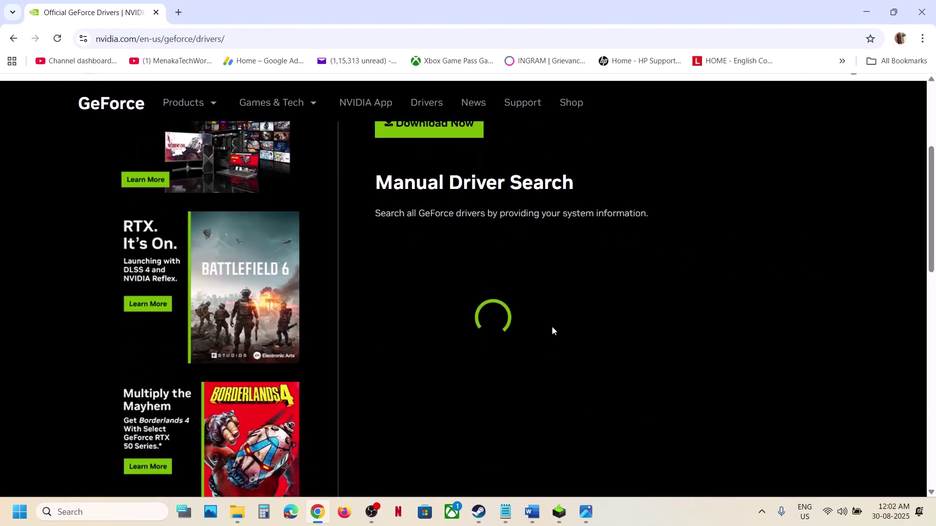
{"action": "scroll", "coordinate": [552, 326], "scroll_direction": "up", "scroll_amount": 1}
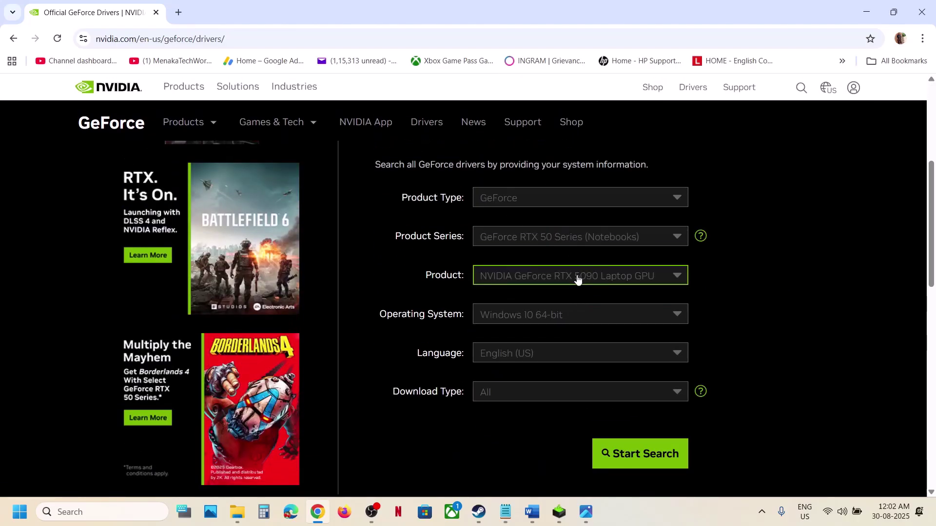
{"action": "left_click", "coordinate": [565, 243]}
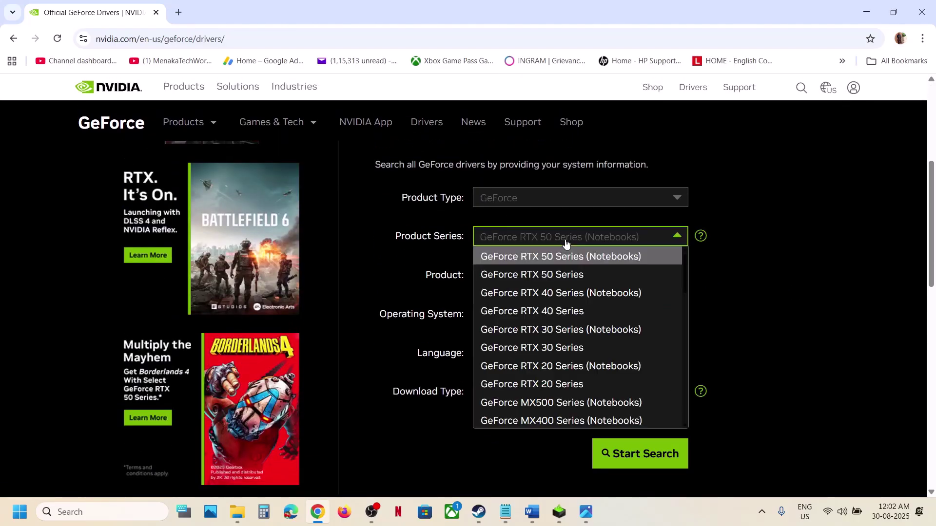
{"action": "left_click", "coordinate": [574, 329]}
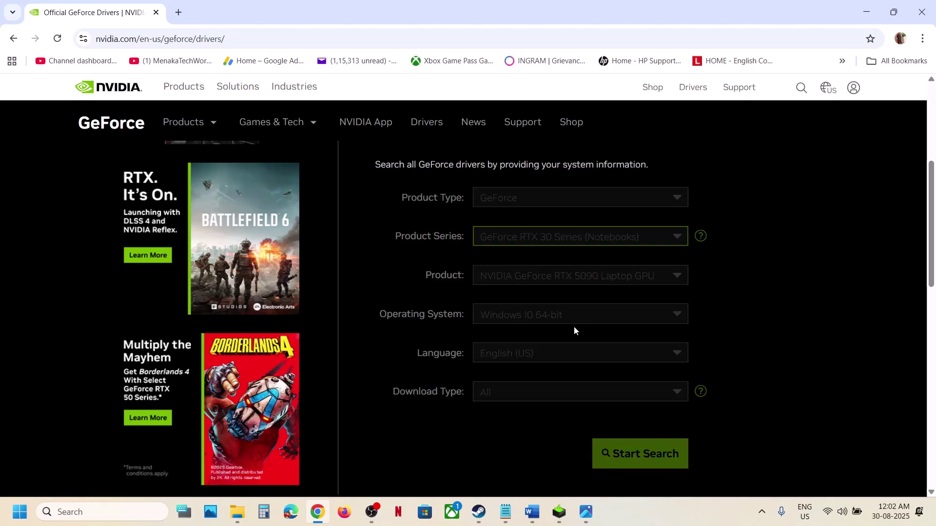
{"action": "left_click", "coordinate": [562, 287]}
{"action": "left_click", "coordinate": [577, 408]}
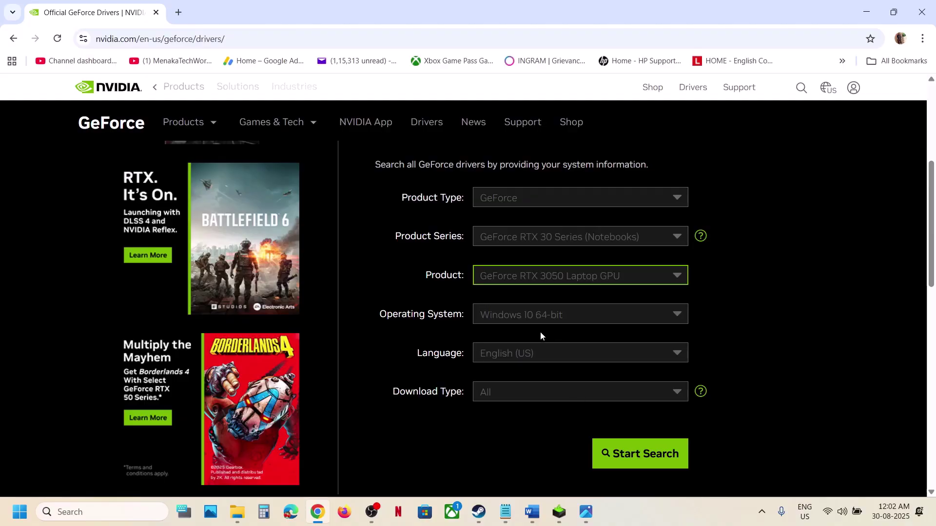
{"action": "left_click", "coordinate": [530, 319]}
{"action": "left_click", "coordinate": [523, 353]}
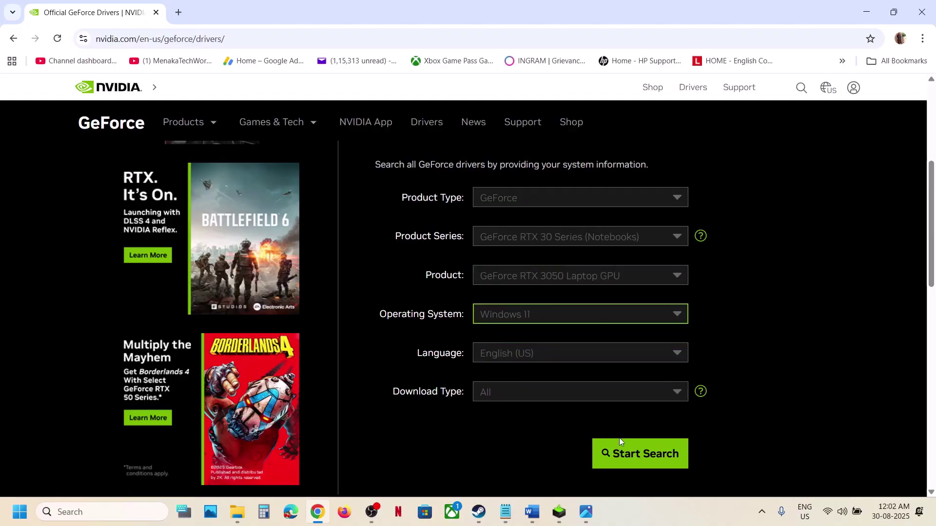
{"action": "left_click", "coordinate": [624, 454]}
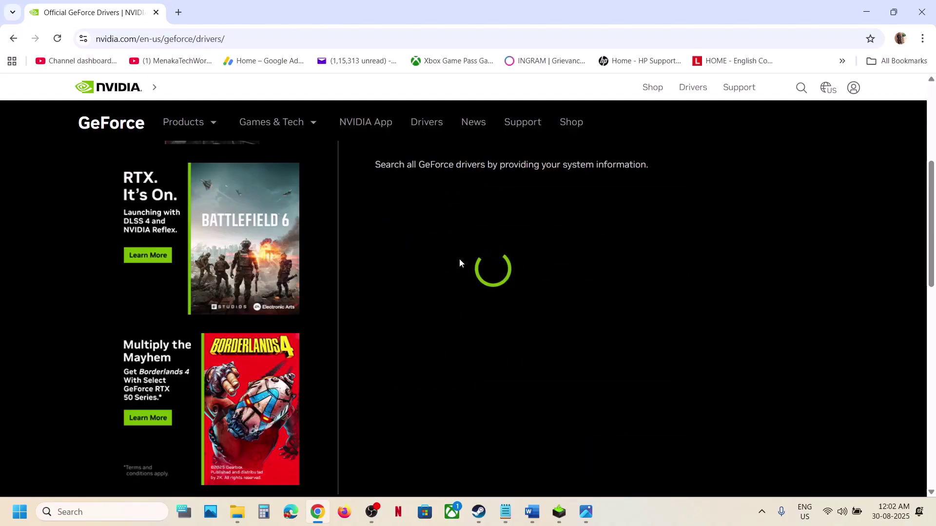
Step: Download the 581.15 Game Ready driver from the search results
{"action": "scroll", "coordinate": [459, 263], "scroll_direction": "down", "scroll_amount": 8}
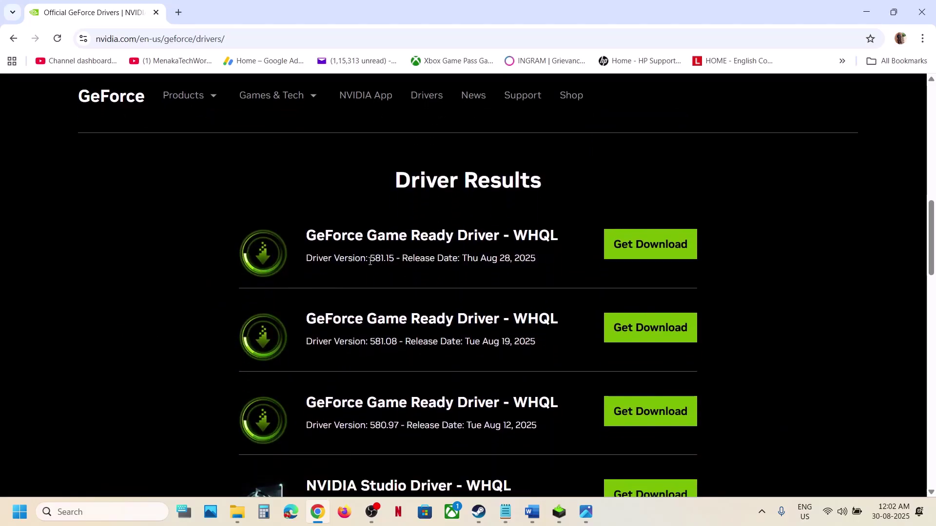
{"action": "left_click", "coordinate": [619, 241]}
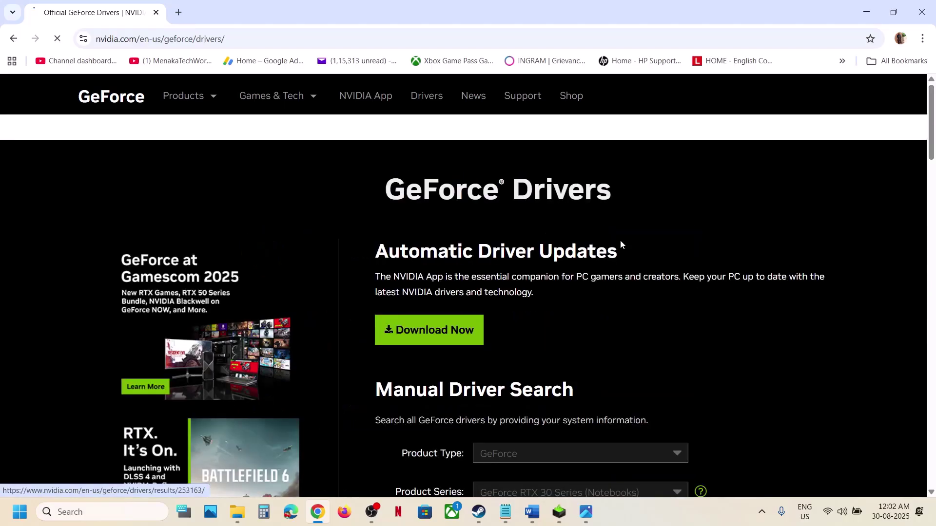
{"action": "left_click", "coordinate": [767, 244]}
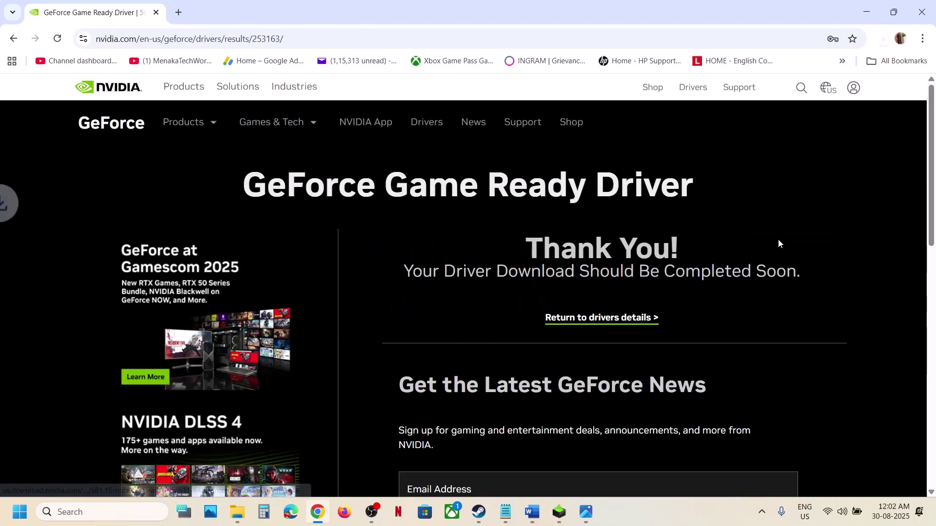
Step: Accept the NVIDIA licence and choose Custom (Advanced) installation to reach the component options
{"action": "left_click", "coordinate": [559, 511]}
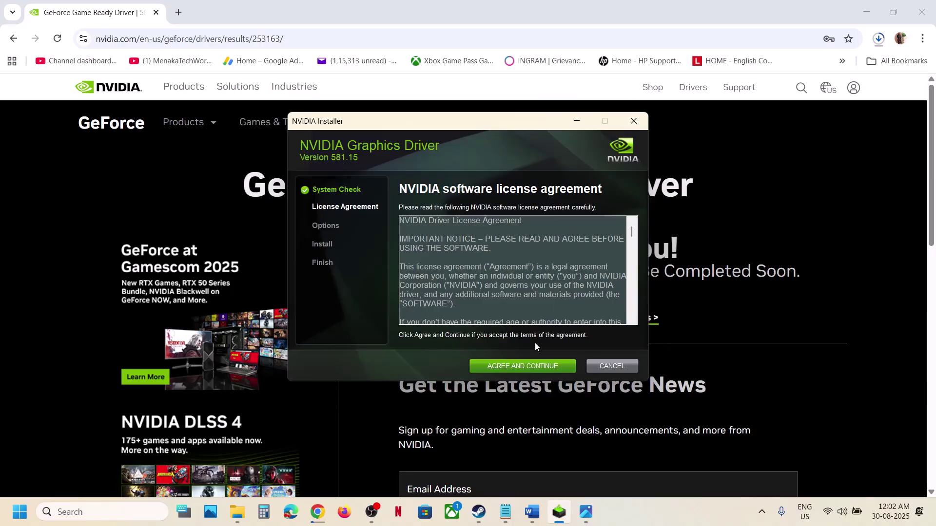
{"action": "left_click", "coordinate": [522, 361]}
{"action": "left_click", "coordinate": [404, 256]}
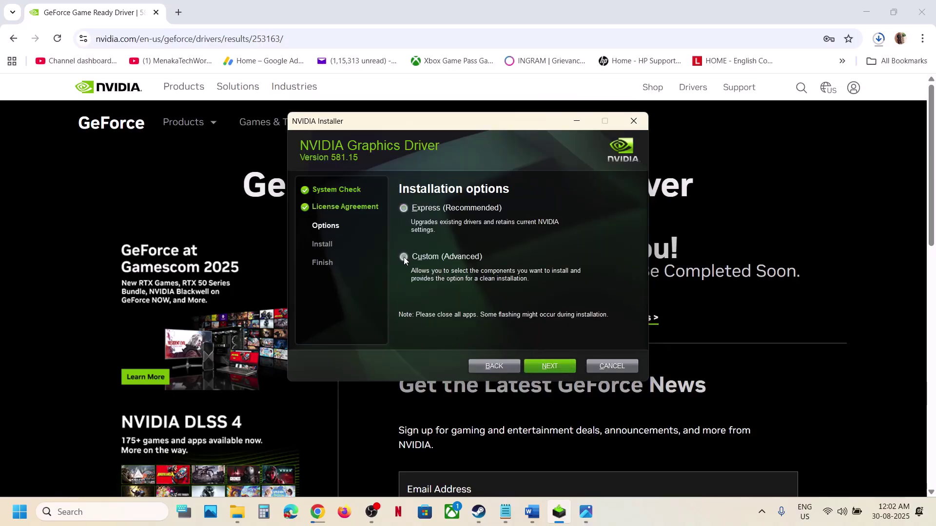
{"action": "left_click", "coordinate": [540, 368]}
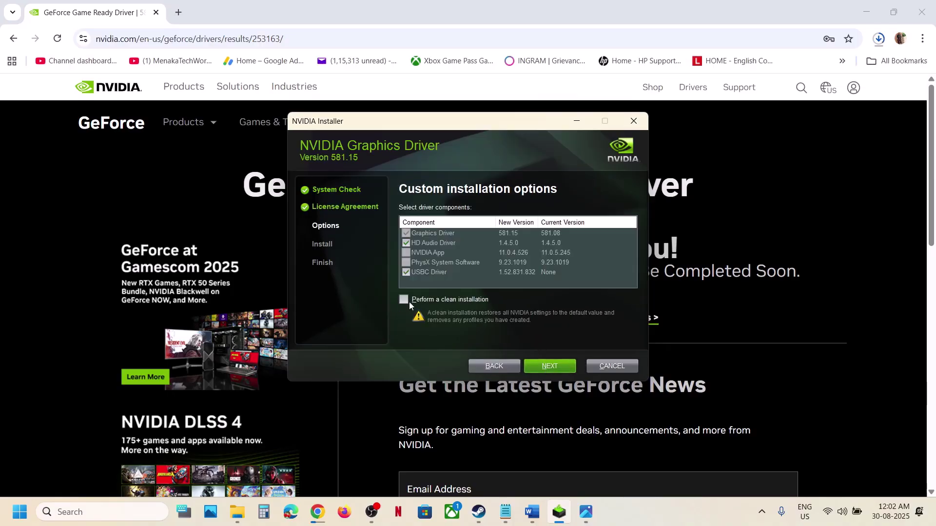
Step: Open and dismiss the Start menu's power options, then return to the Word notes
{"action": "left_click", "coordinate": [20, 512]}
{"action": "left_click", "coordinate": [354, 469]}
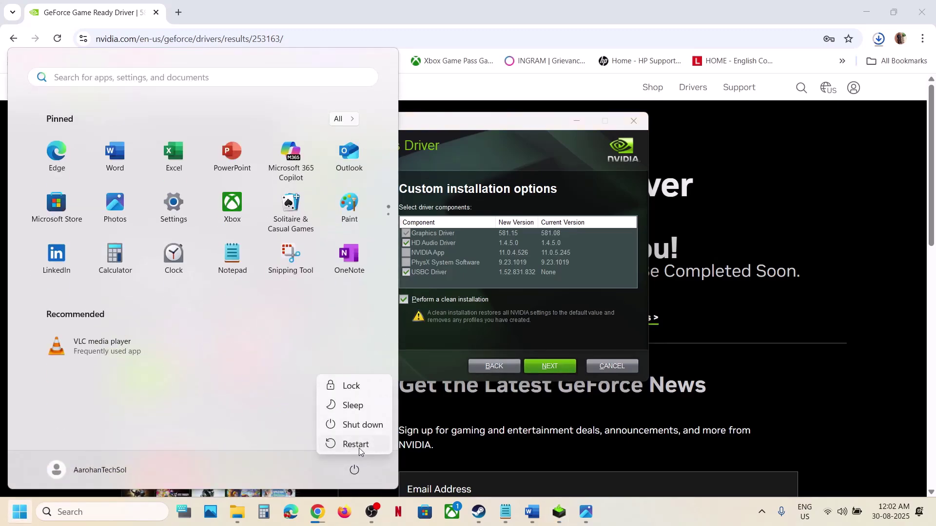
{"action": "key", "text": "Escape"}
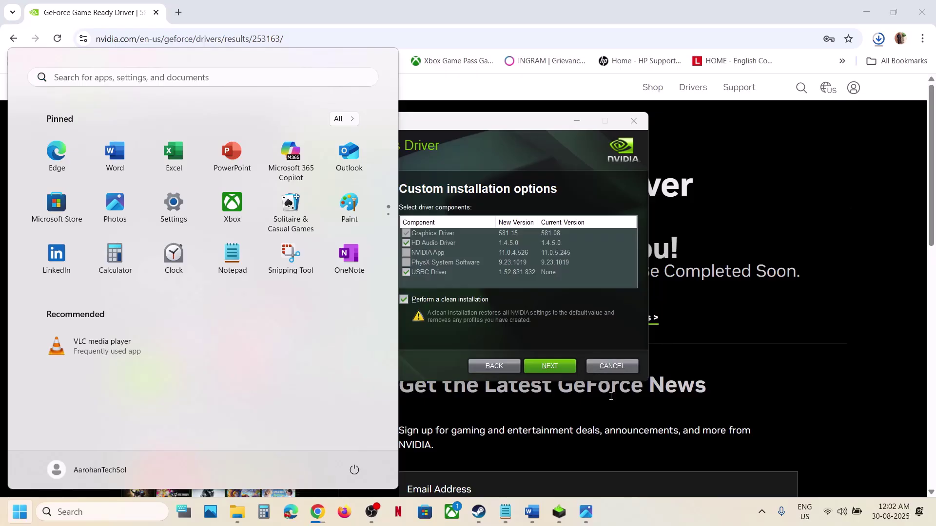
{"action": "left_click", "coordinate": [541, 509]}
Step: Read past the AMD support link to the step about running the game on the dedicated graphics card
{"action": "scroll", "coordinate": [331, 326], "scroll_direction": "down", "scroll_amount": 1}
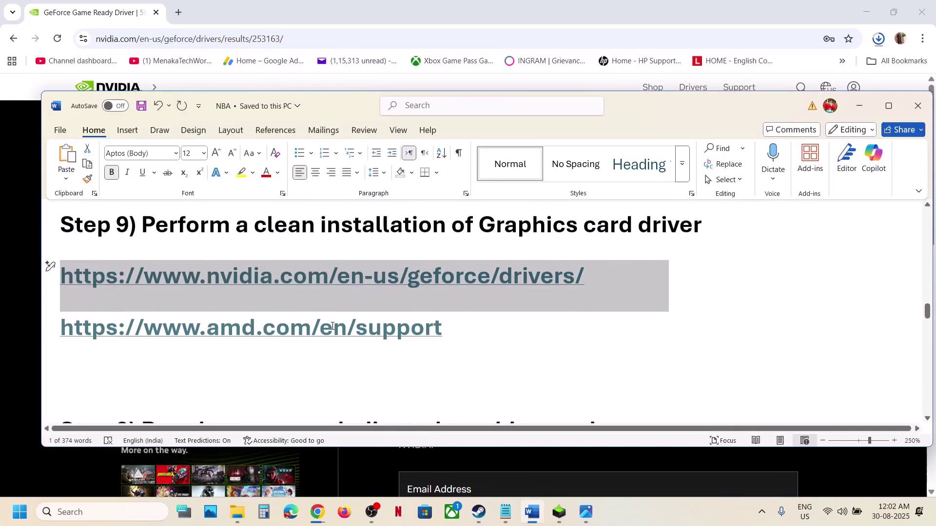
{"action": "left_click_drag", "start_coordinate": [143, 327], "coordinate": [345, 326]}
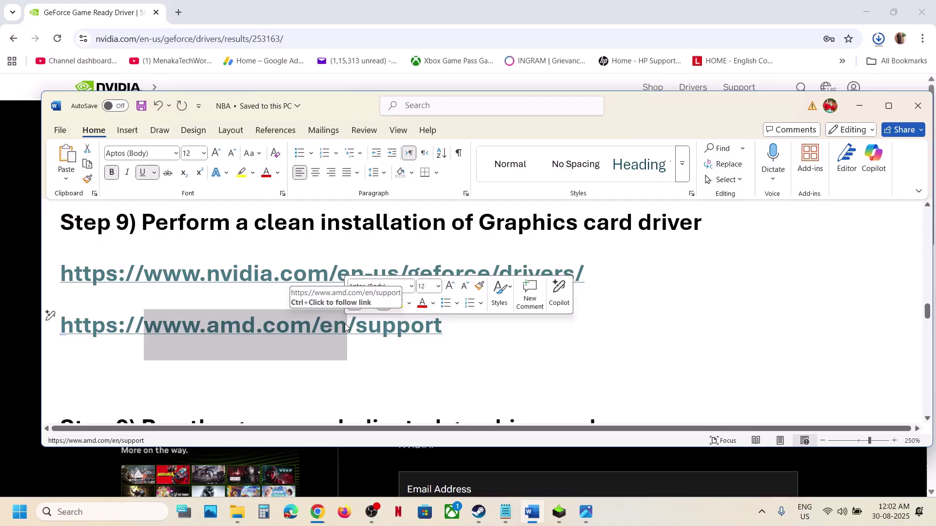
{"action": "scroll", "coordinate": [346, 326], "scroll_direction": "down", "scroll_amount": 2}
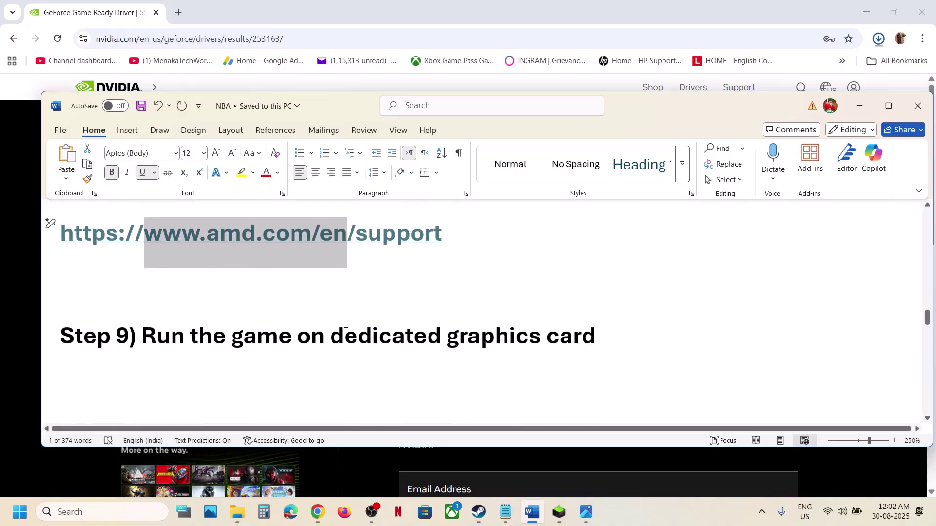
{"action": "double_click", "coordinate": [461, 340]}
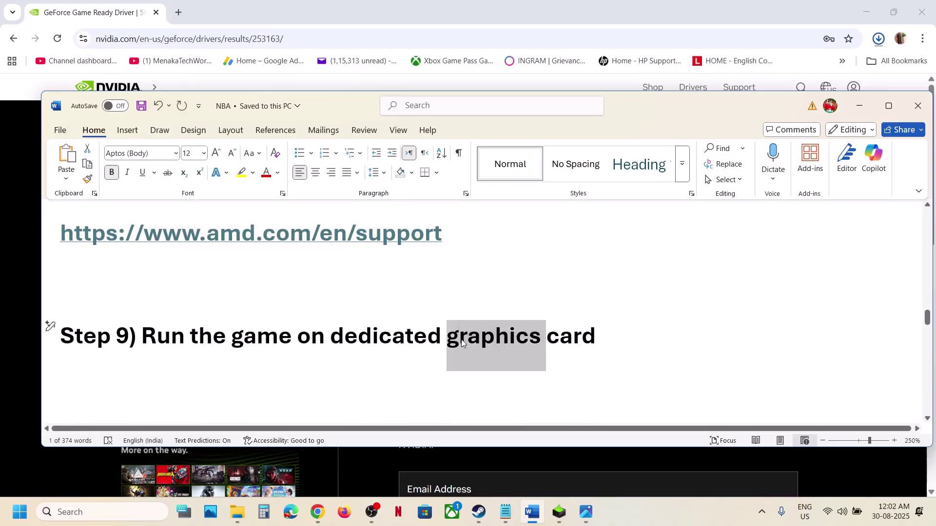
Step: Search 'graphics' in Windows and open Graphics settings
{"action": "left_click", "coordinate": [119, 511]}
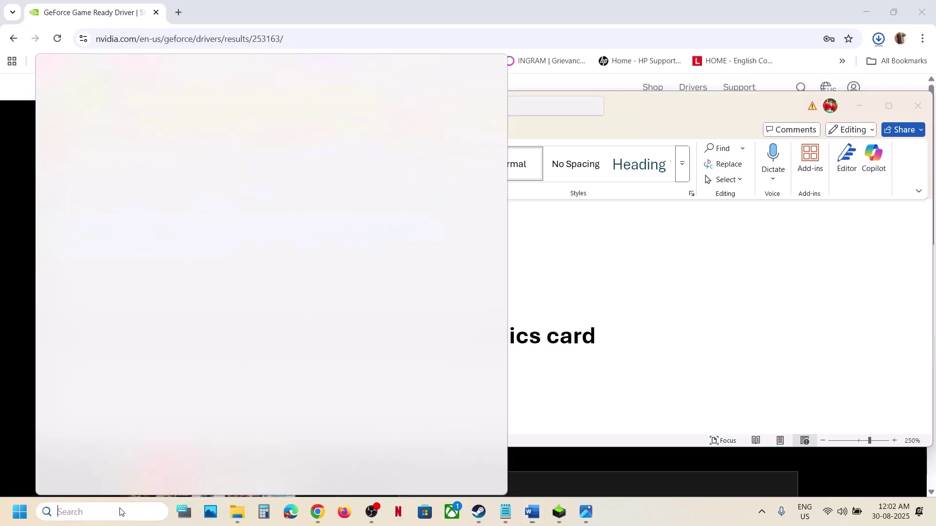
{"action": "type", "text": "graphics"}
{"action": "left_click", "coordinate": [108, 135]}
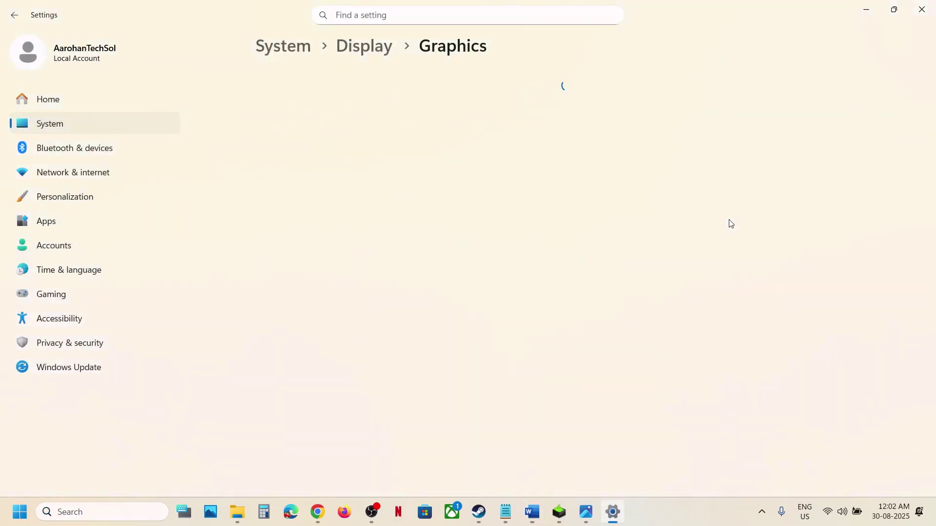
Step: Add NBA2K26 from Steam\steamapps\common\NBA 2K26 to the Graphics app list
{"action": "left_click", "coordinate": [703, 333]}
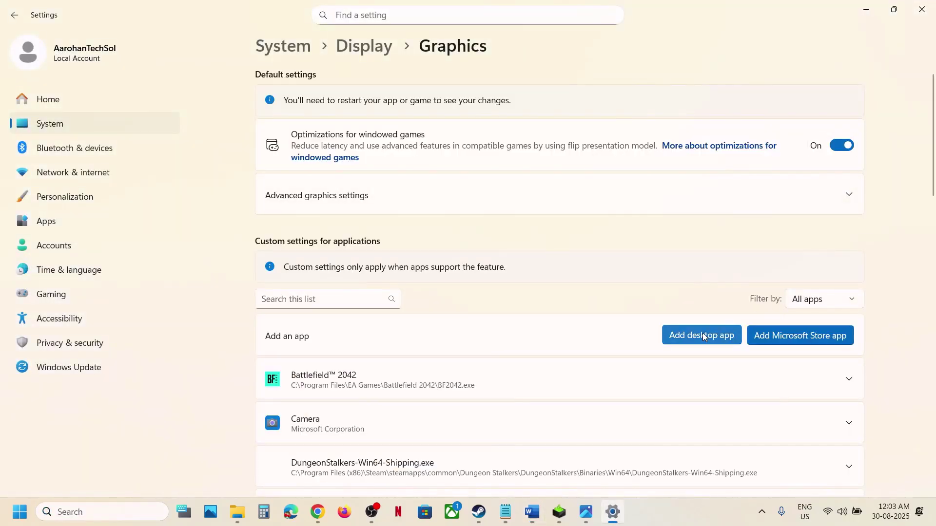
{"action": "double_click", "coordinate": [180, 103]}
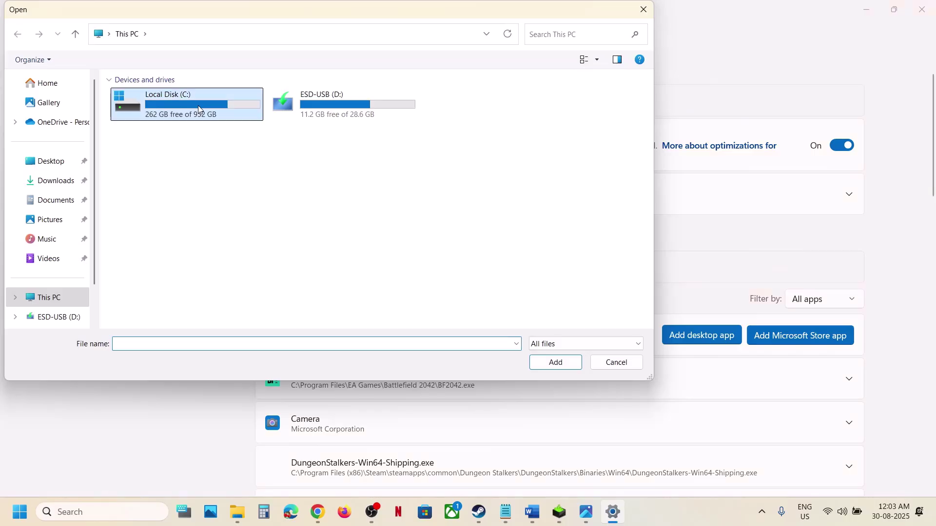
{"action": "double_click", "coordinate": [157, 171]}
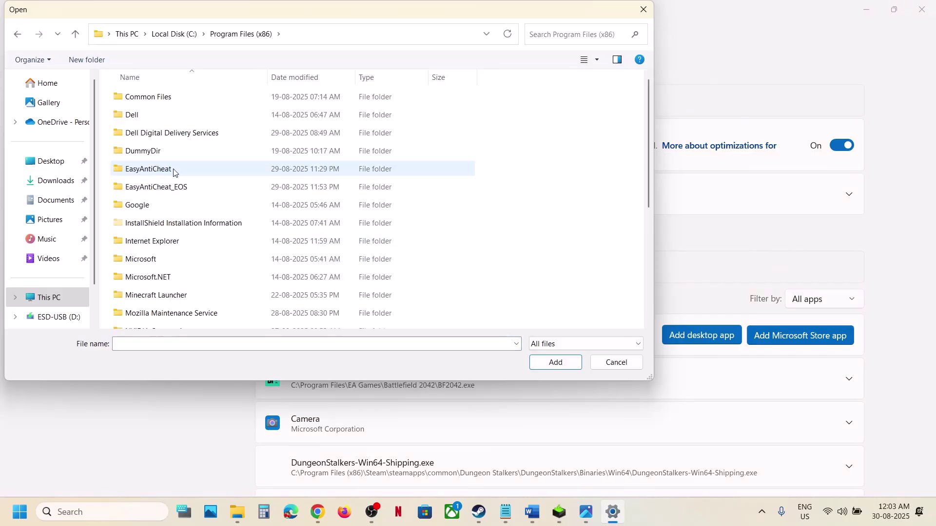
{"action": "scroll", "coordinate": [157, 242], "scroll_direction": "down", "scroll_amount": 4}
{"action": "double_click", "coordinate": [147, 178]}
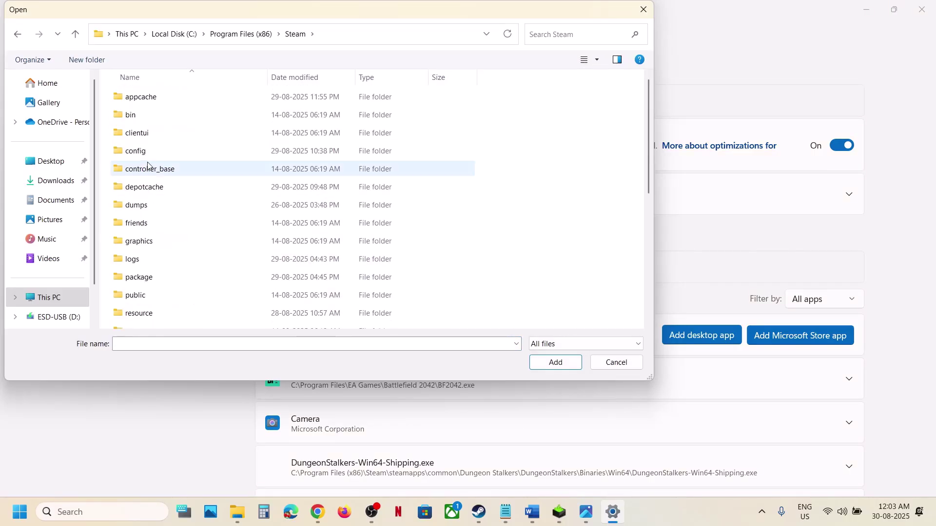
{"action": "scroll", "coordinate": [149, 168], "scroll_direction": "down", "scroll_amount": 4}
{"action": "double_click", "coordinate": [147, 141]}
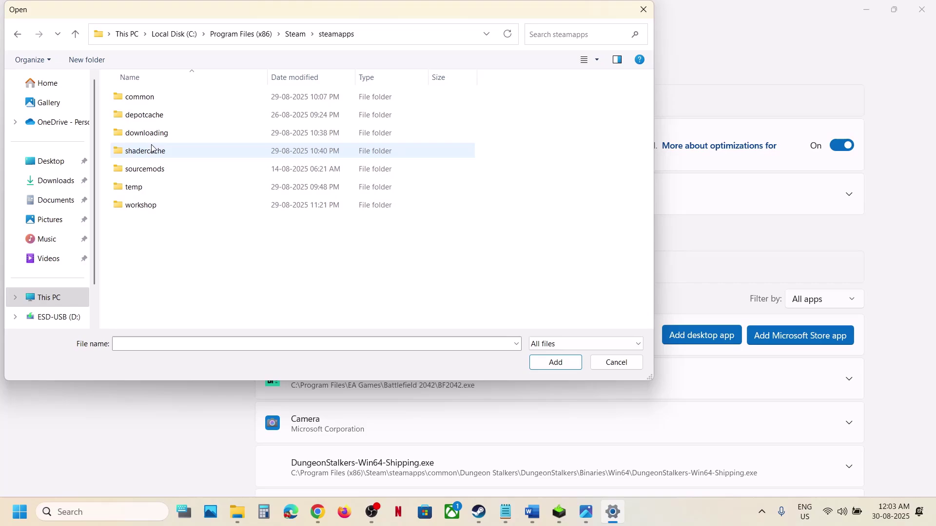
{"action": "double_click", "coordinate": [142, 97]}
{"action": "double_click", "coordinate": [157, 116]}
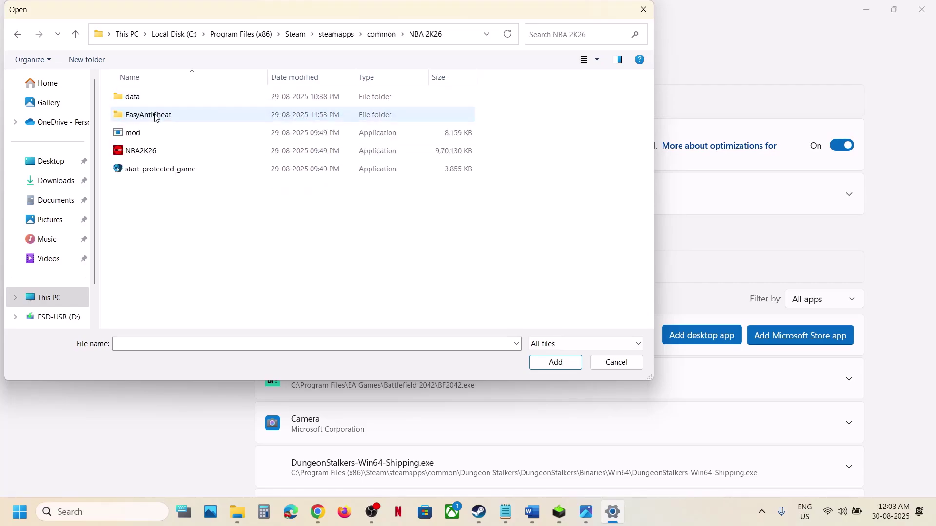
{"action": "left_click", "coordinate": [152, 150]}
{"action": "left_click", "coordinate": [554, 362]}
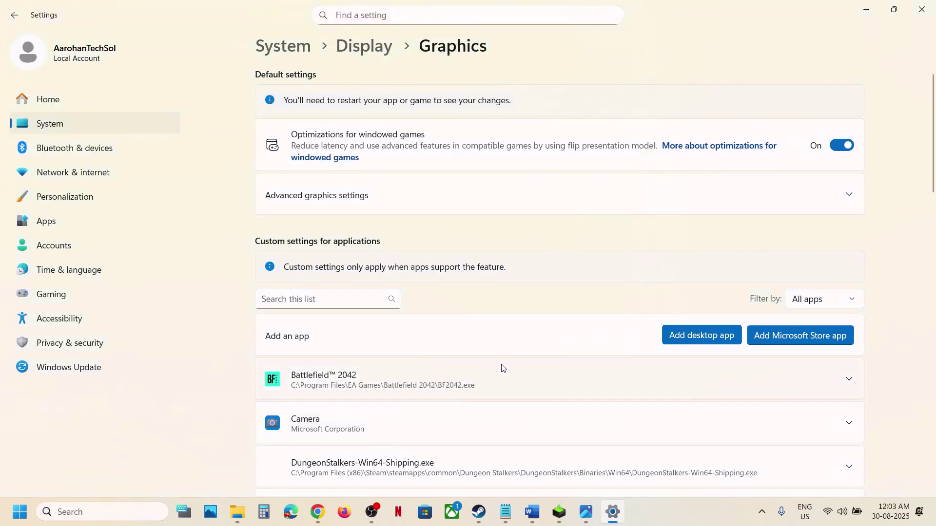
Step: Set NBA2K26's GPU preference to High performance (NVIDIA GPU)
{"action": "scroll", "coordinate": [501, 369], "scroll_direction": "down", "scroll_amount": 4}
{"action": "scroll", "coordinate": [504, 368], "scroll_direction": "down", "scroll_amount": 8}
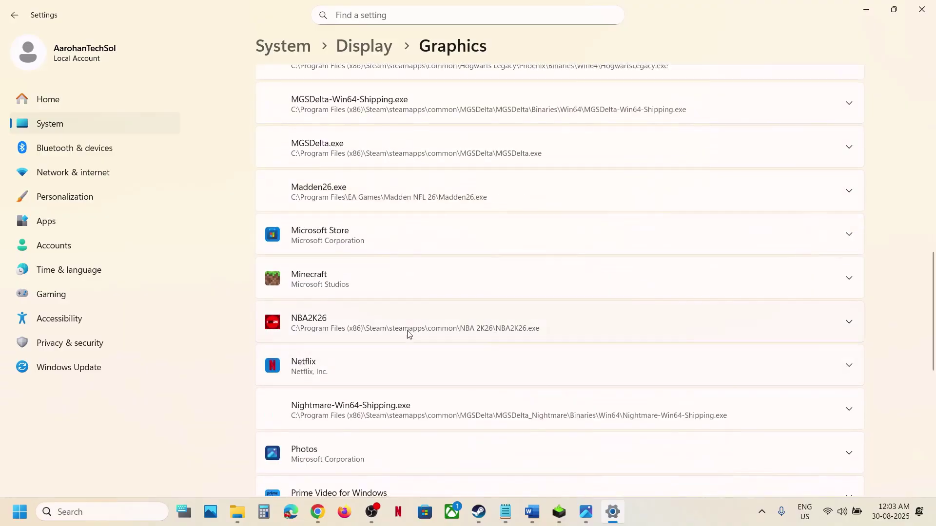
{"action": "left_click", "coordinate": [405, 333]}
{"action": "left_click", "coordinate": [750, 359]}
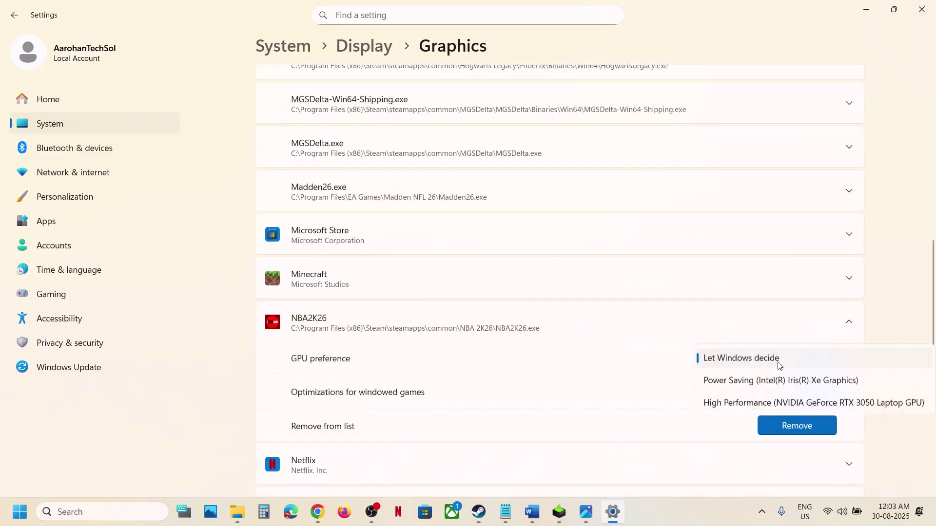
{"action": "left_click", "coordinate": [775, 402]}
Step: Add start_protected_game from the NBA 2K26 folder to the Graphics app list
{"action": "scroll", "coordinate": [659, 272], "scroll_direction": "up", "scroll_amount": 3}
{"action": "scroll", "coordinate": [659, 272], "scroll_direction": "up", "scroll_amount": 10}
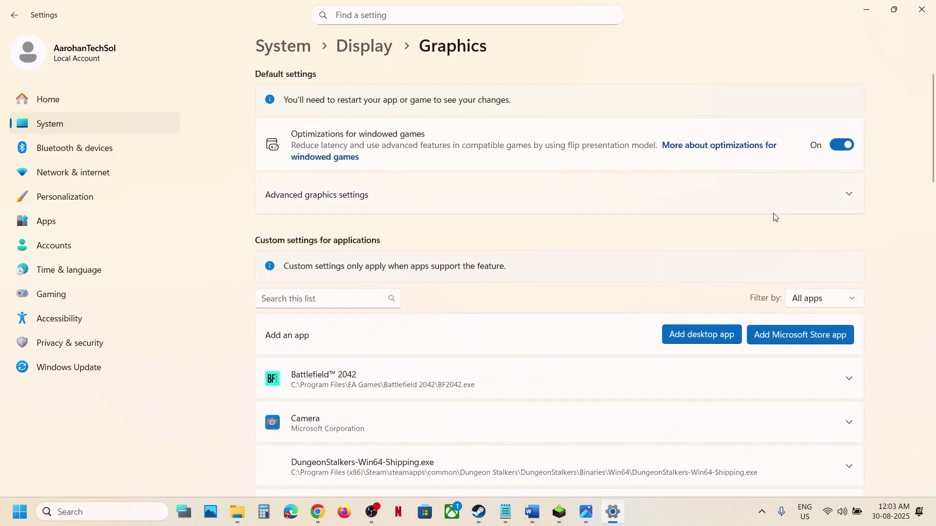
{"action": "left_click", "coordinate": [701, 335]}
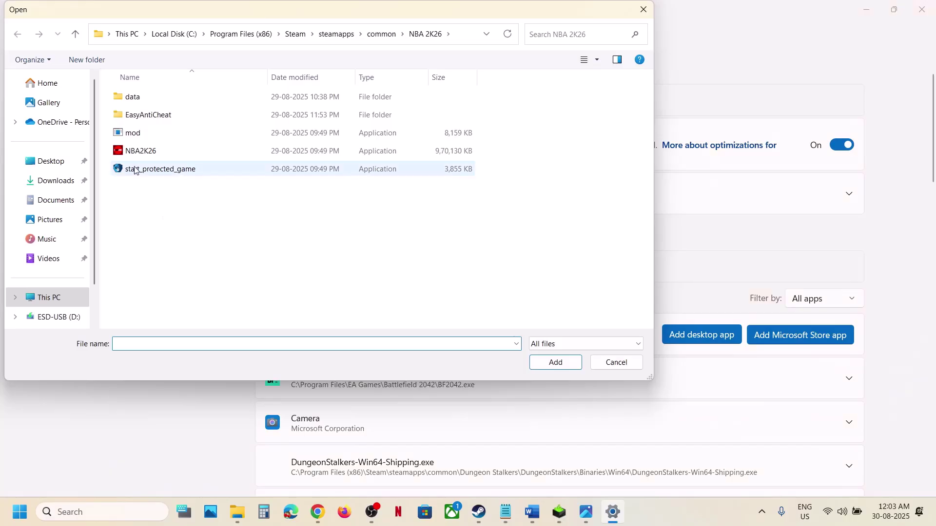
{"action": "left_click", "coordinate": [137, 169]}
{"action": "left_click", "coordinate": [547, 362]}
Step: Set the anti-cheat entry's GPU preference to High performance NVIDIA GeForce RTX 3050 Laptop GPU
{"action": "scroll", "coordinate": [544, 365], "scroll_direction": "down", "scroll_amount": 4}
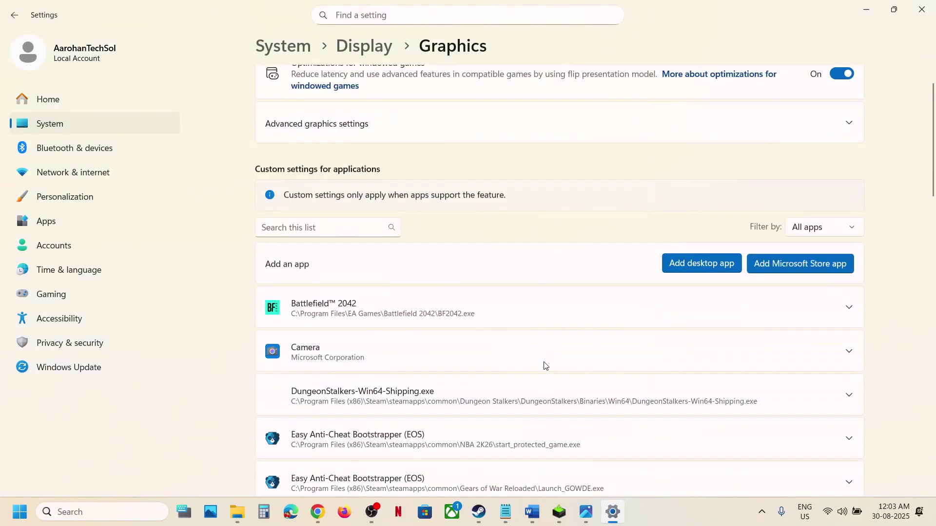
{"action": "scroll", "coordinate": [544, 366], "scroll_direction": "down", "scroll_amount": 1}
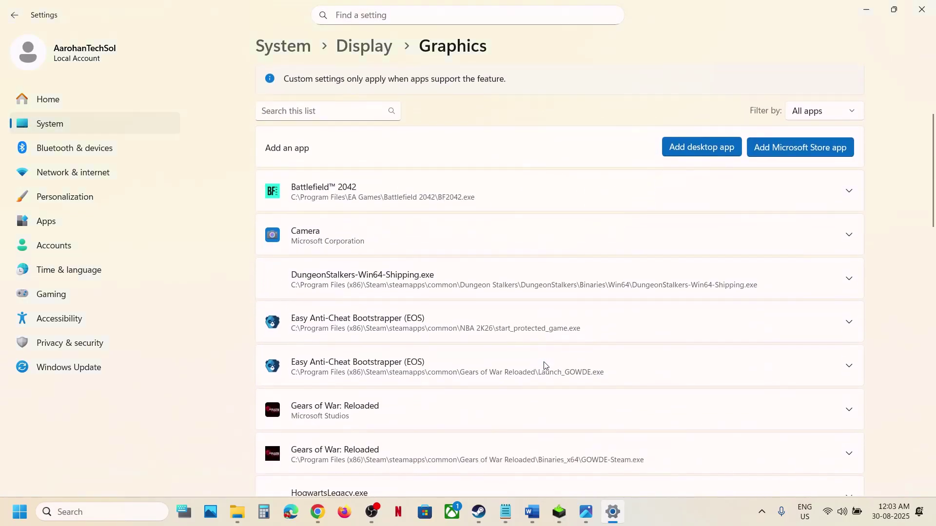
{"action": "left_click", "coordinate": [490, 336]}
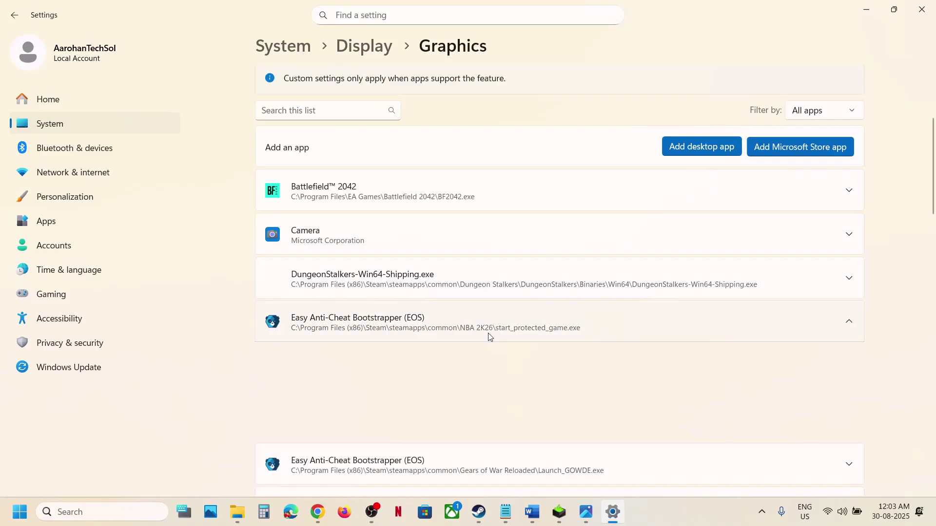
{"action": "scroll", "coordinate": [564, 346], "scroll_direction": "down", "scroll_amount": 3}
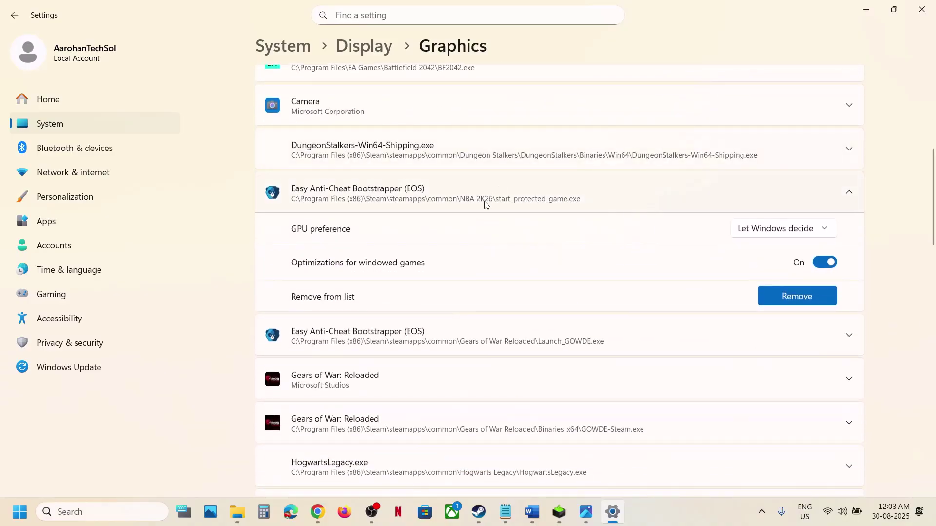
{"action": "left_click", "coordinate": [766, 232]}
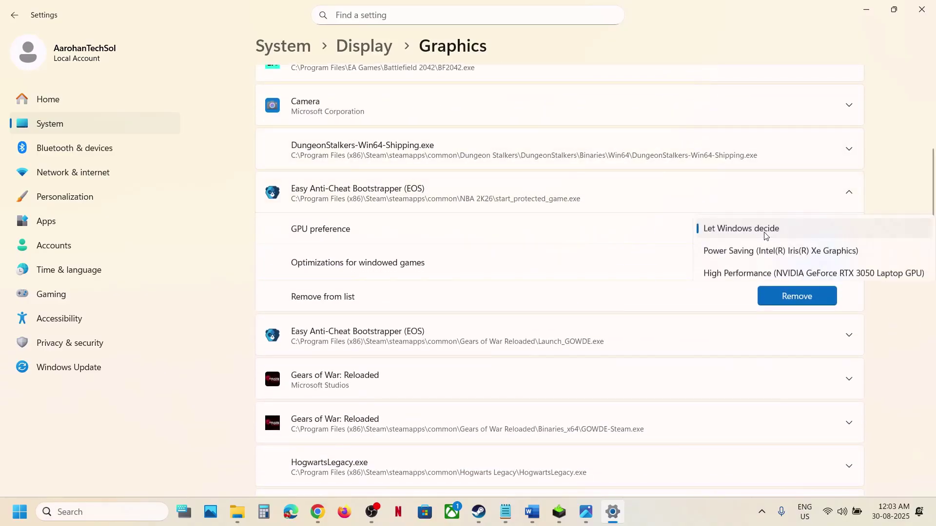
{"action": "left_click", "coordinate": [762, 273]}
Step: Close Settings, highlight Step 10's advice to roll back to driver 577.00, and return to Chrome
{"action": "left_click", "coordinate": [921, 10]}
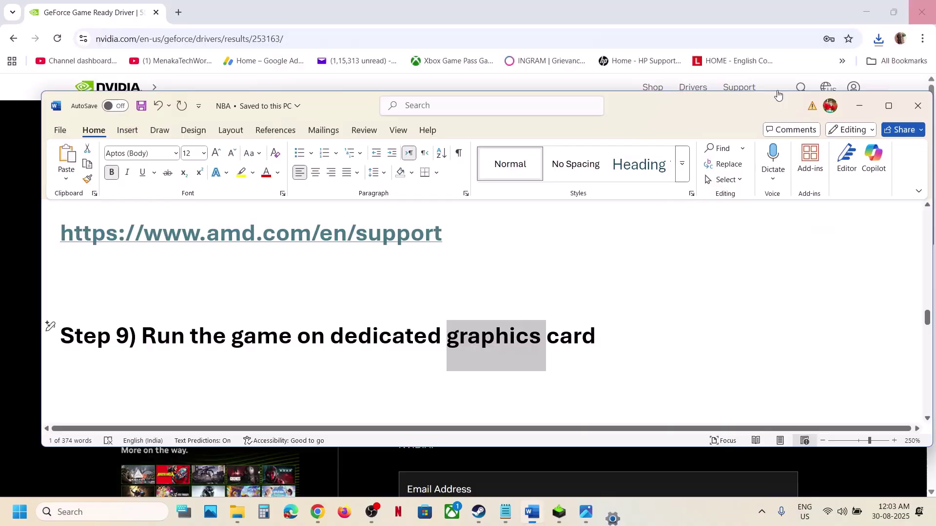
{"action": "left_click", "coordinate": [363, 338]}
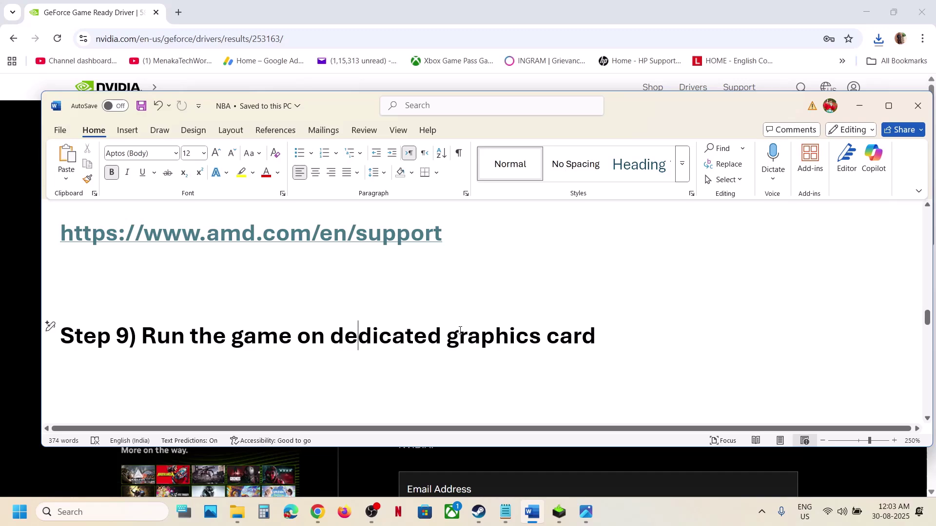
{"action": "scroll", "coordinate": [460, 331], "scroll_direction": "down", "scroll_amount": 4}
{"action": "scroll", "coordinate": [341, 307], "scroll_direction": "up", "scroll_amount": 1}
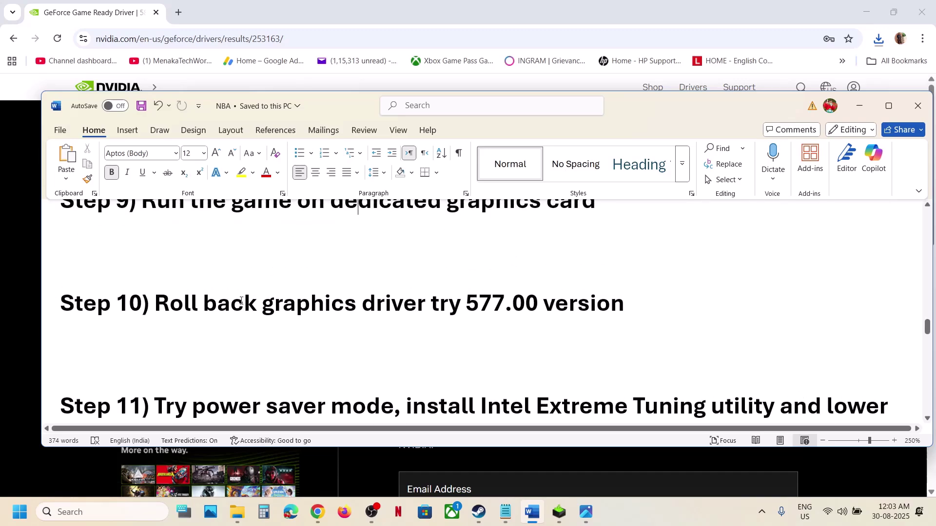
{"action": "left_click_drag", "start_coordinate": [247, 305], "coordinate": [650, 297]}
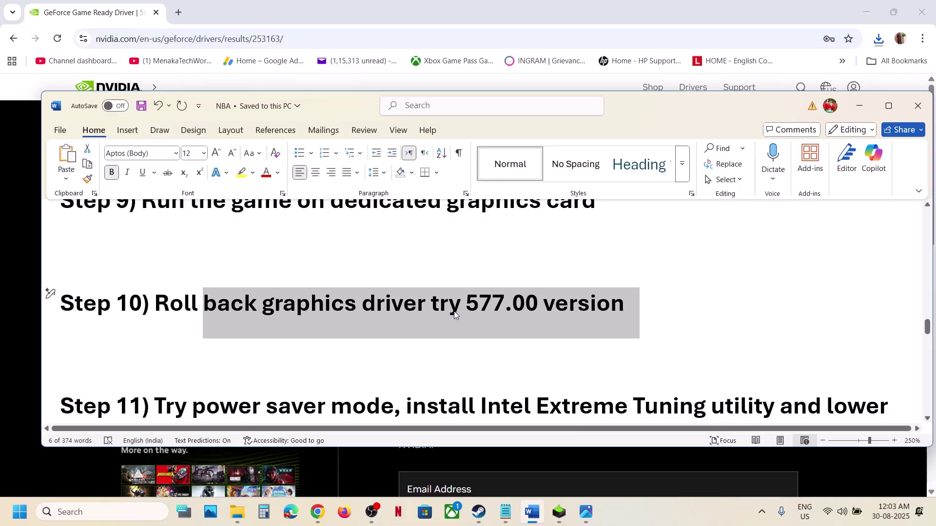
{"action": "left_click", "coordinate": [10, 305]}
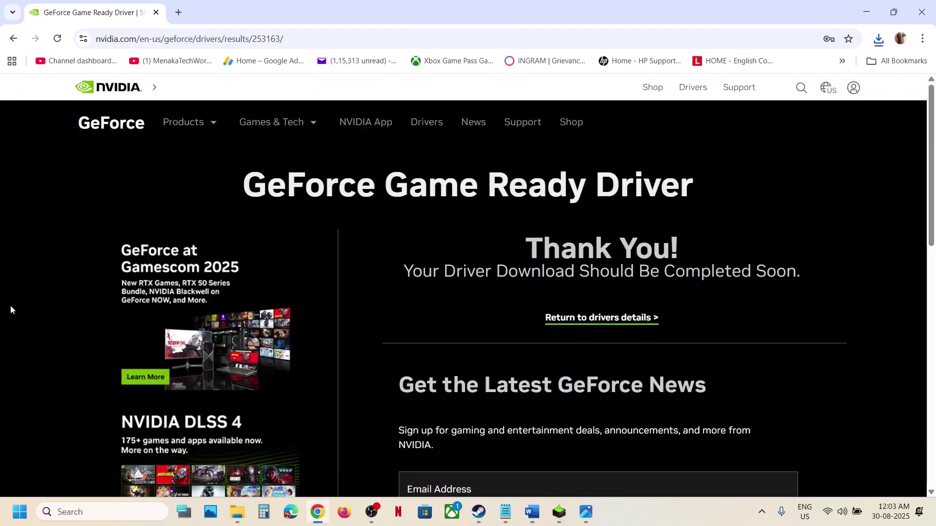
Step: Return to the GeForce driver results and locate Game Ready Driver version 577.00
{"action": "left_click", "coordinate": [13, 39]}
{"action": "scroll", "coordinate": [465, 281], "scroll_direction": "down", "scroll_amount": 4}
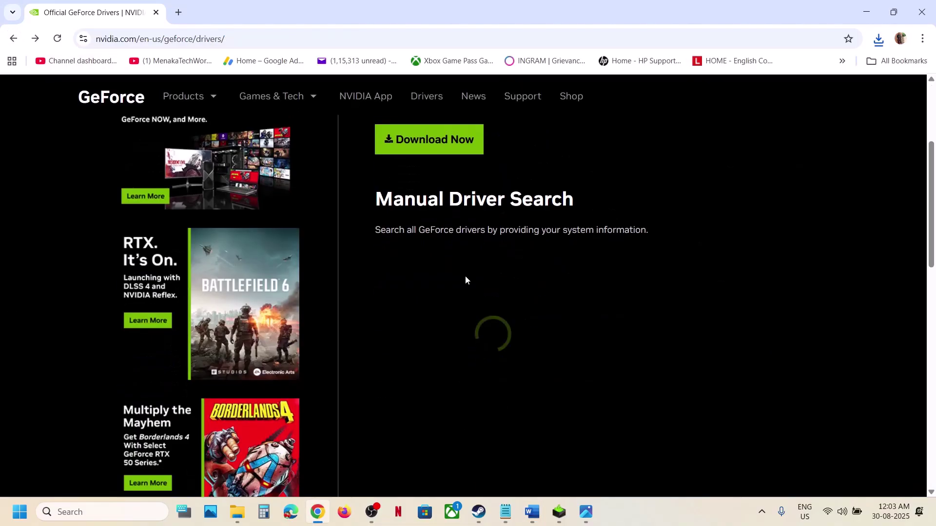
{"action": "scroll", "coordinate": [465, 276], "scroll_direction": "down", "scroll_amount": 8}
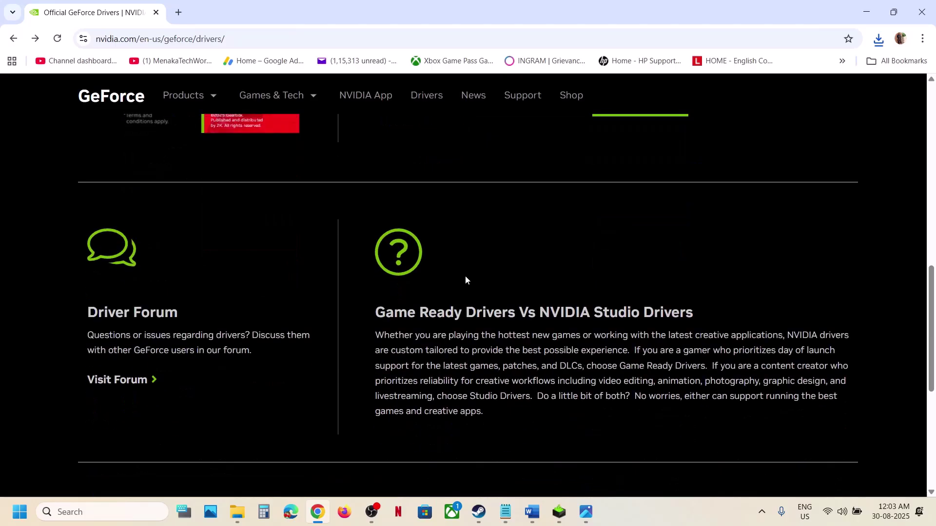
{"action": "scroll", "coordinate": [465, 280], "scroll_direction": "up", "scroll_amount": 4}
{"action": "scroll", "coordinate": [585, 308], "scroll_direction": "down", "scroll_amount": 6}
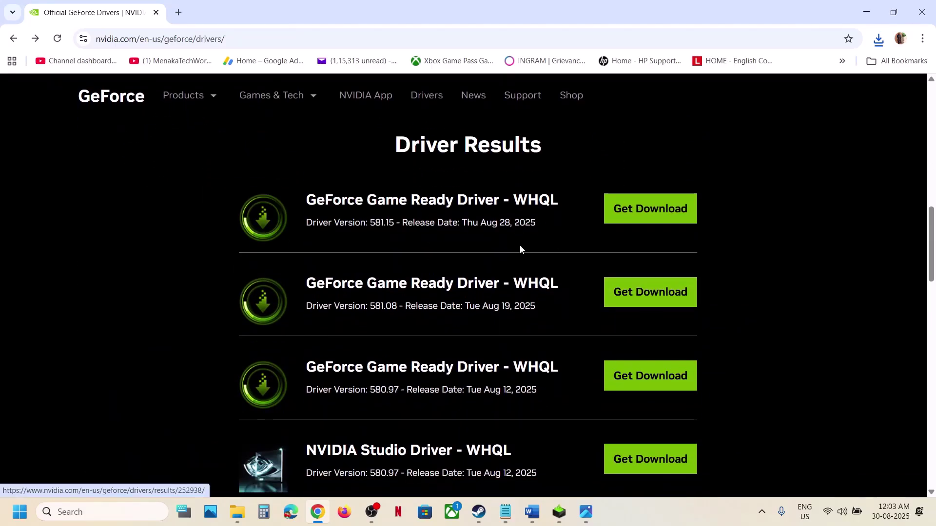
{"action": "scroll", "coordinate": [412, 310], "scroll_direction": "down", "scroll_amount": 2}
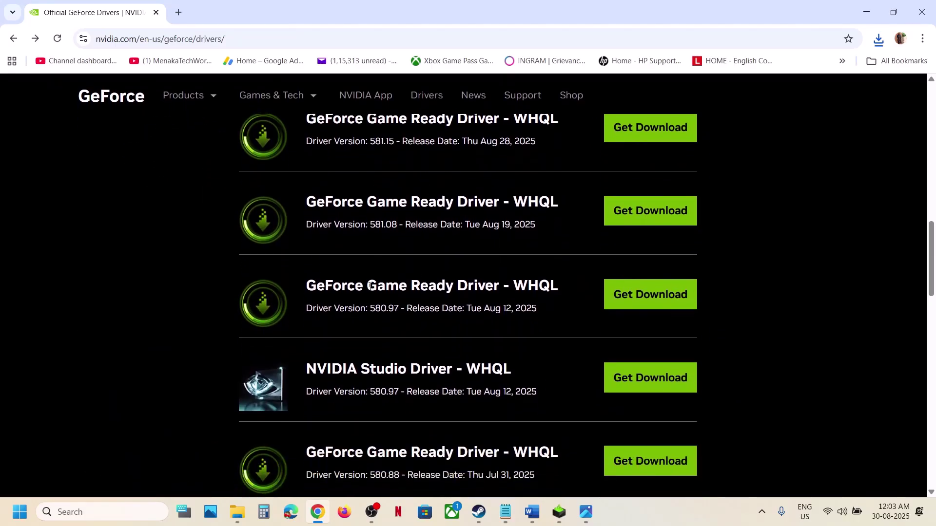
{"action": "scroll", "coordinate": [381, 325], "scroll_direction": "down", "scroll_amount": 4}
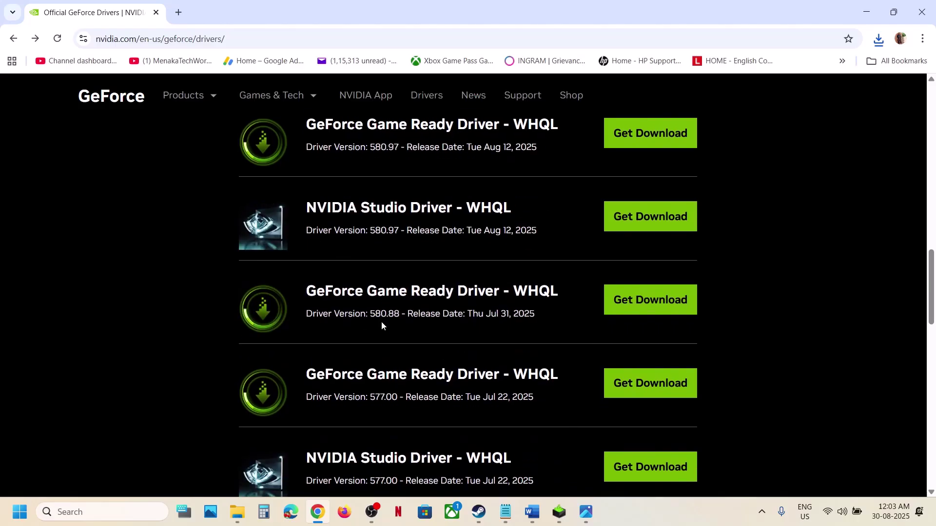
{"action": "left_click_drag", "start_coordinate": [369, 391], "coordinate": [397, 391]}
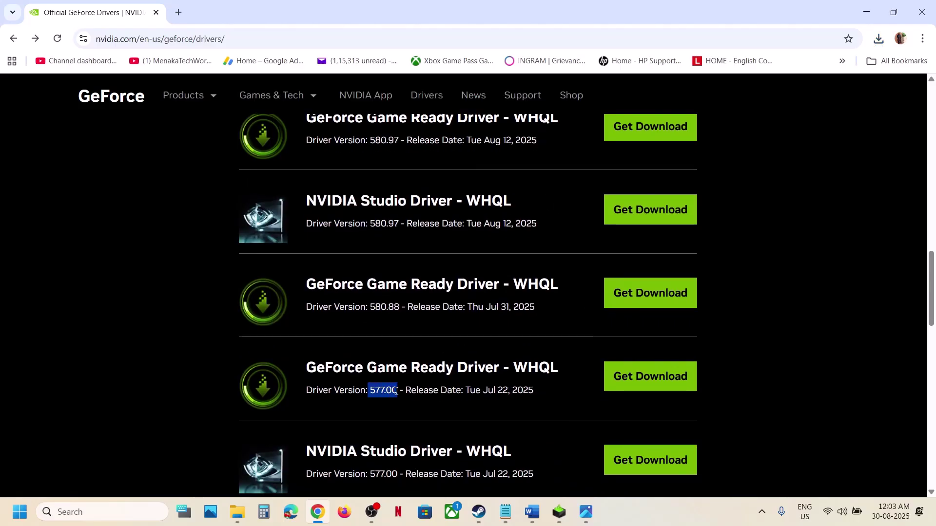
Step: Download Game Ready Driver 577.00 and step through the installer to component selection
{"action": "left_click", "coordinate": [632, 378]}
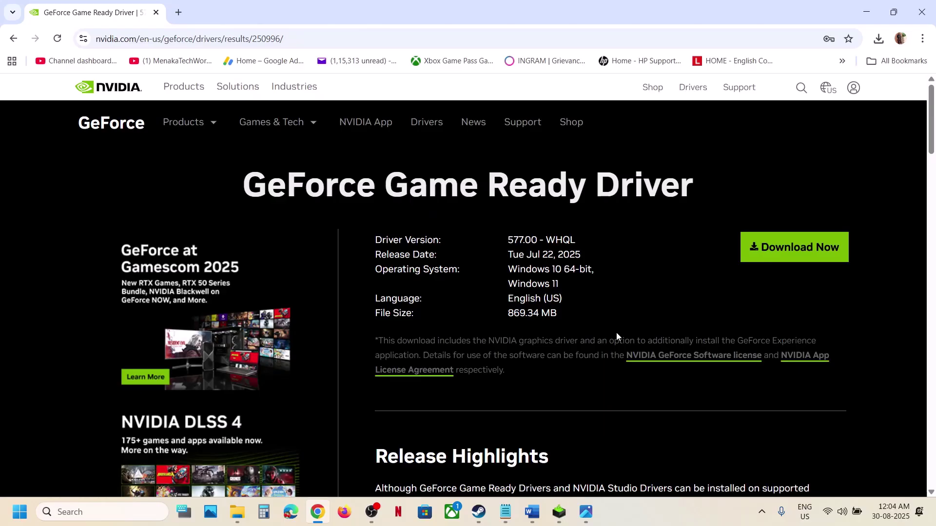
{"action": "left_click", "coordinate": [799, 253]}
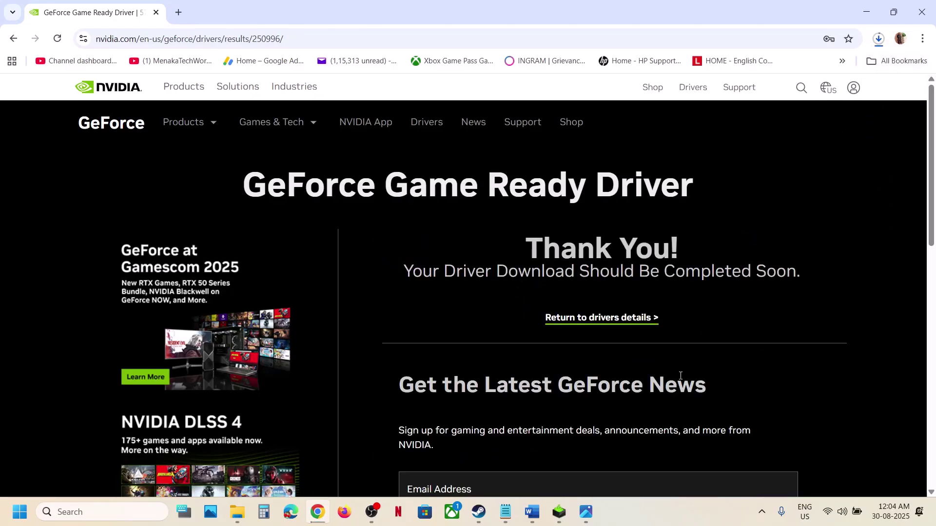
{"action": "left_click", "coordinate": [559, 512]}
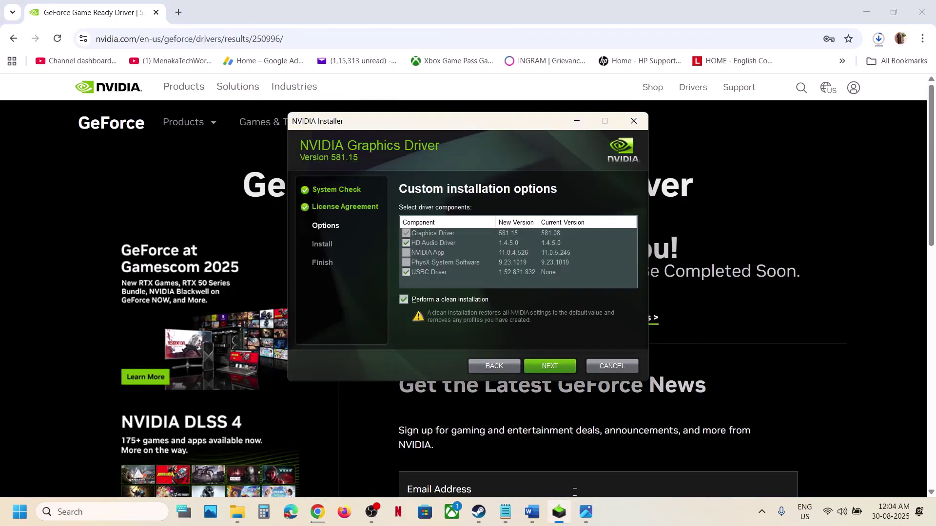
{"action": "left_click", "coordinate": [503, 368]}
{"action": "left_click", "coordinate": [513, 366]}
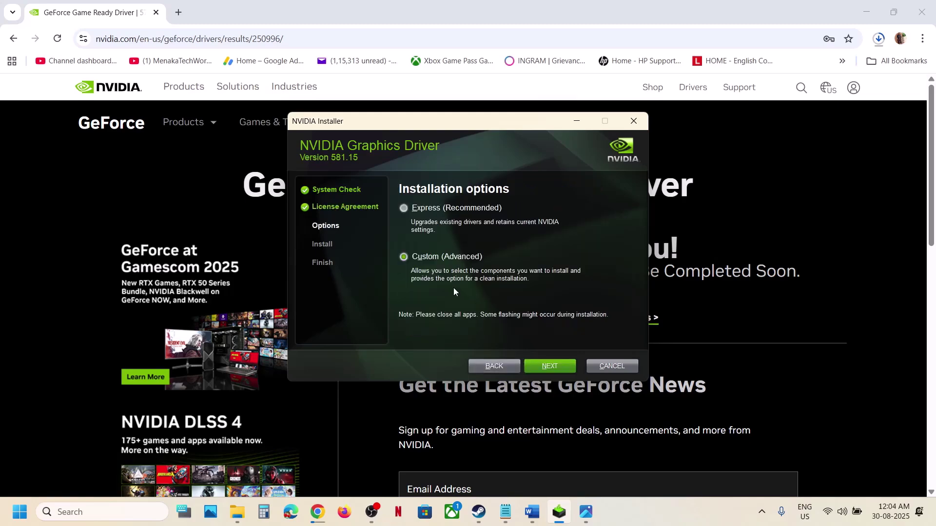
{"action": "left_click", "coordinate": [540, 365]}
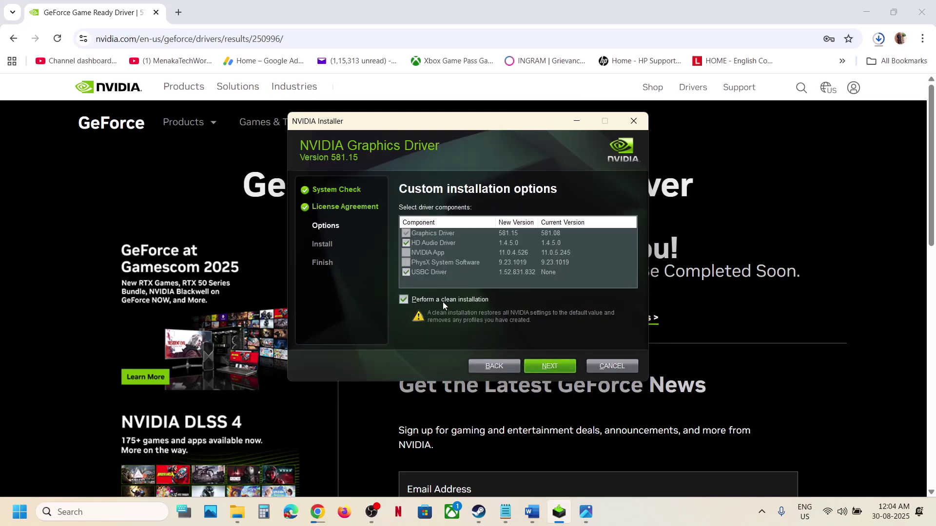
{"action": "left_click", "coordinate": [771, 331]}
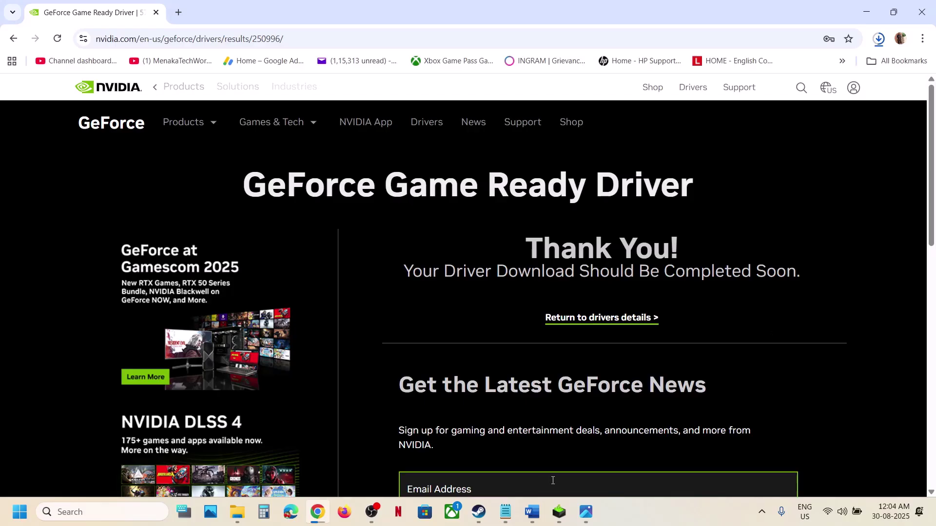
Step: Review the power saver mode instruction in Step 11 of the Word notes
{"action": "left_click", "coordinate": [484, 520]}
{"action": "left_click", "coordinate": [531, 520]}
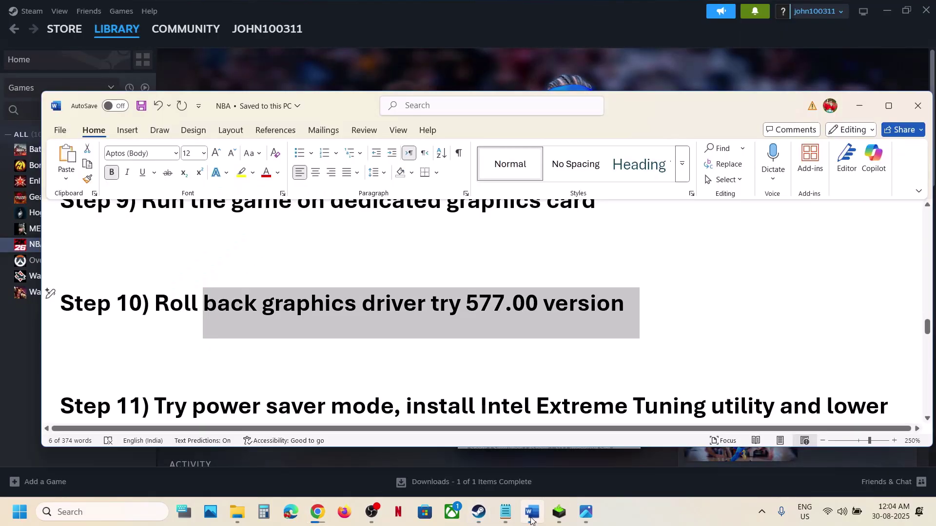
{"action": "scroll", "coordinate": [266, 272], "scroll_direction": "down", "scroll_amount": 2}
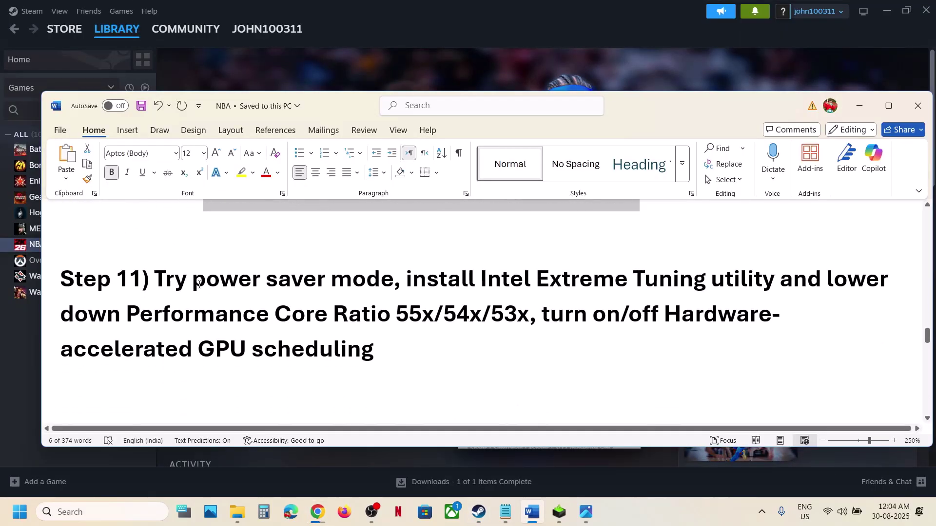
{"action": "left_click_drag", "start_coordinate": [199, 284], "coordinate": [409, 283]}
Step: Open Control Panel's Hardware and Sound > Power Options to view the Balanced plan
{"action": "left_click", "coordinate": [77, 512]}
{"action": "type", "text": "c"}
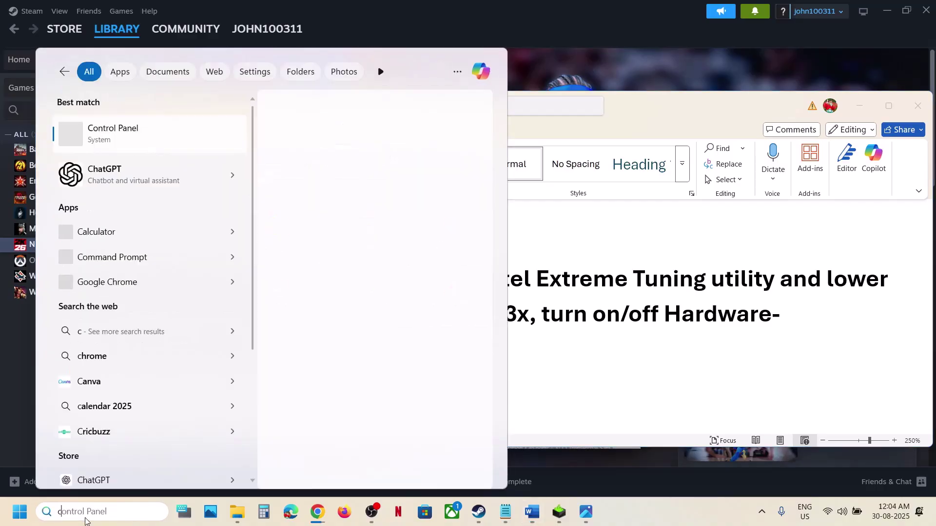
{"action": "type", "text": "ontrol"}
{"action": "key", "text": "Return"}
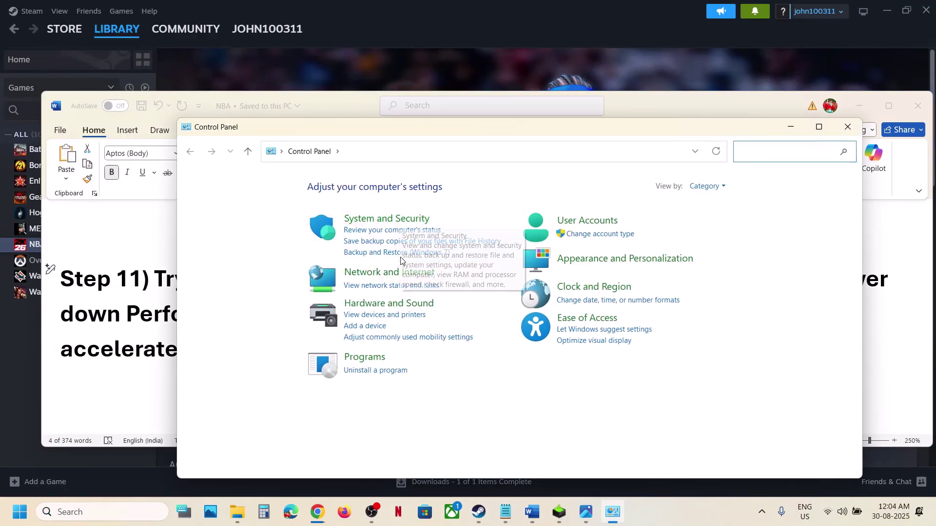
{"action": "left_click", "coordinate": [388, 303]}
{"action": "left_click", "coordinate": [366, 287]}
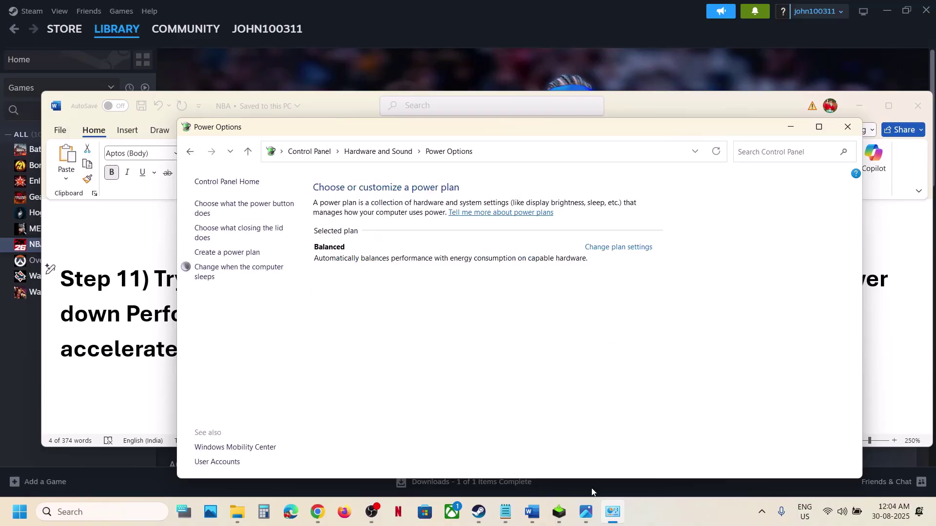
Step: Open the Power Saver.jpg reference image showing High performance, closing the other screenshot
{"action": "mouse_move", "coordinate": [586, 511]}
{"action": "left_click", "coordinate": [539, 458]}
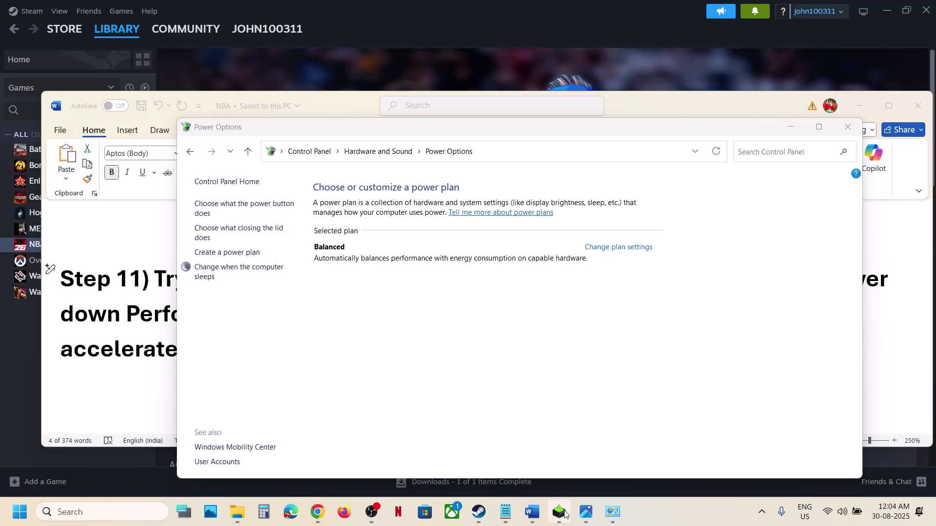
{"action": "mouse_move", "coordinate": [586, 511]}
{"action": "left_click", "coordinate": [537, 466]}
{"action": "left_click", "coordinate": [533, 447]}
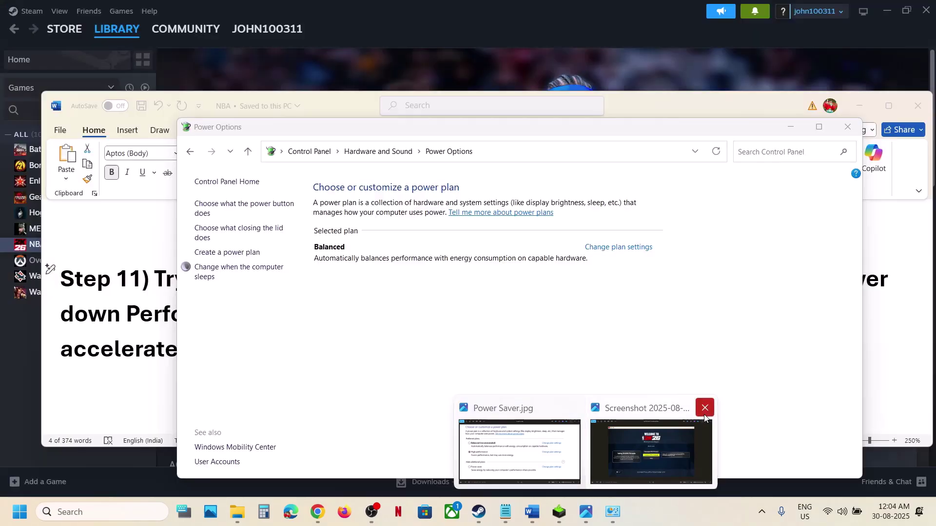
{"action": "left_click", "coordinate": [705, 408]}
{"action": "left_click", "coordinate": [587, 443]}
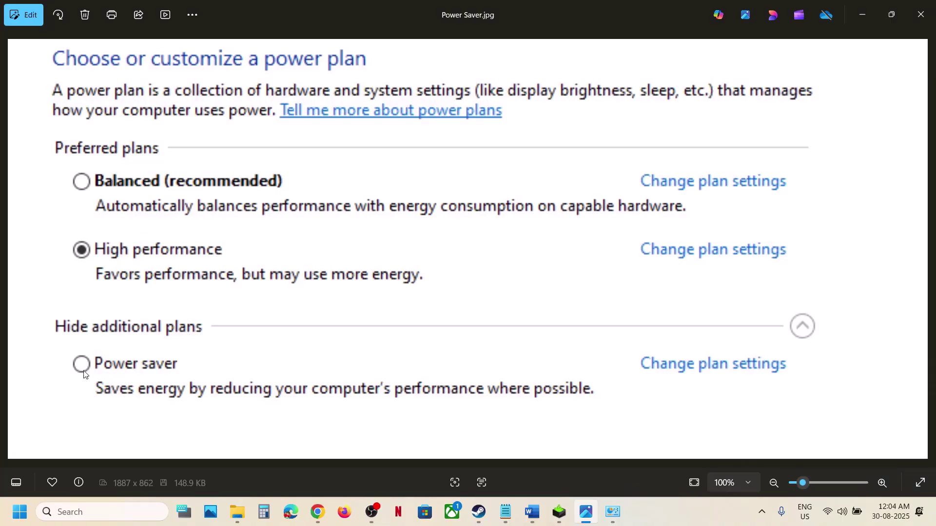
Step: Highlight 'Intel Extreme' in Step 11 and zoom into the Intel XTU screenshot showing the 55x ratio
{"action": "left_click", "coordinate": [531, 513]}
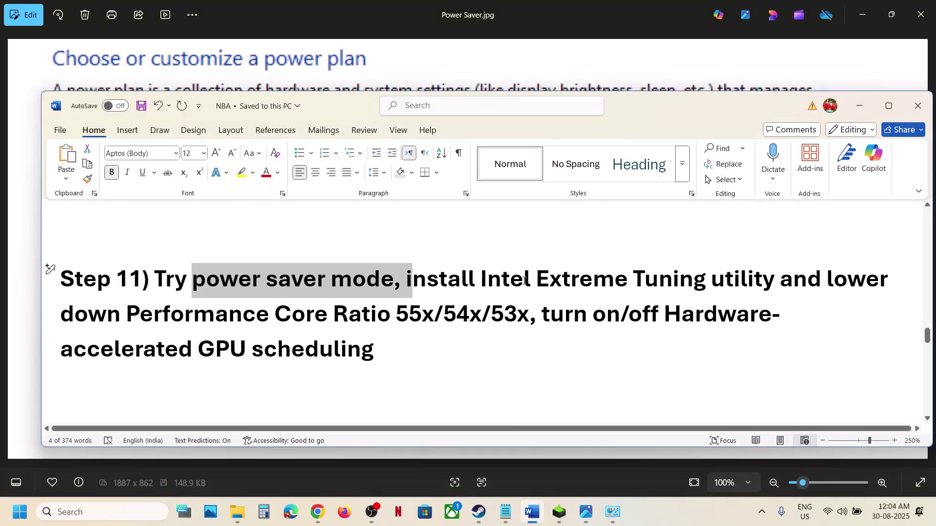
{"action": "left_click_drag", "start_coordinate": [524, 281], "coordinate": [612, 288]}
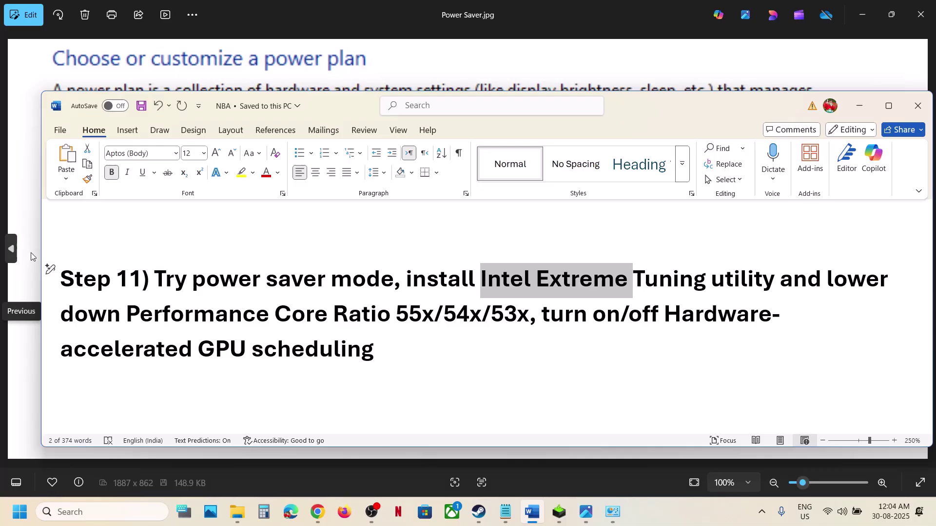
{"action": "left_click", "coordinate": [31, 252]}
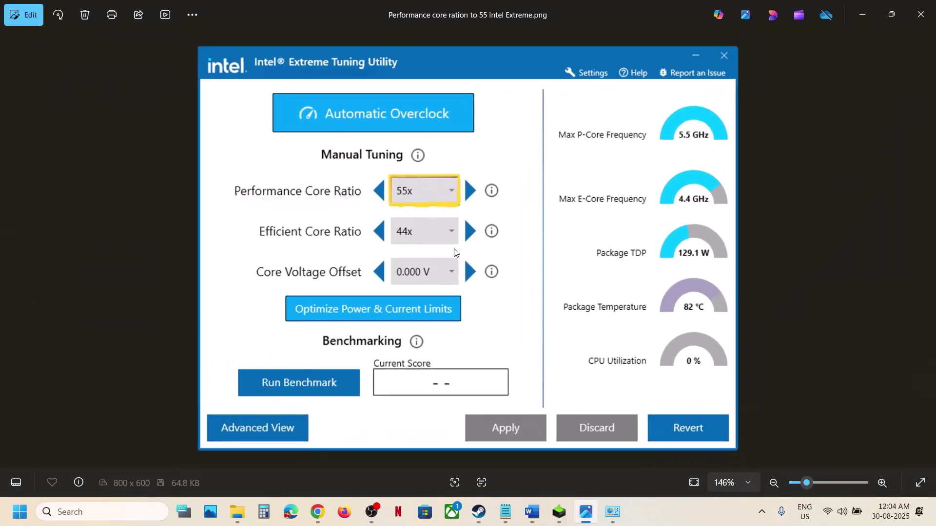
{"action": "scroll", "coordinate": [455, 253], "scroll_direction": "up", "scroll_amount": 1}
{"action": "left_click_drag", "start_coordinate": [491, 128], "coordinate": [486, 155]}
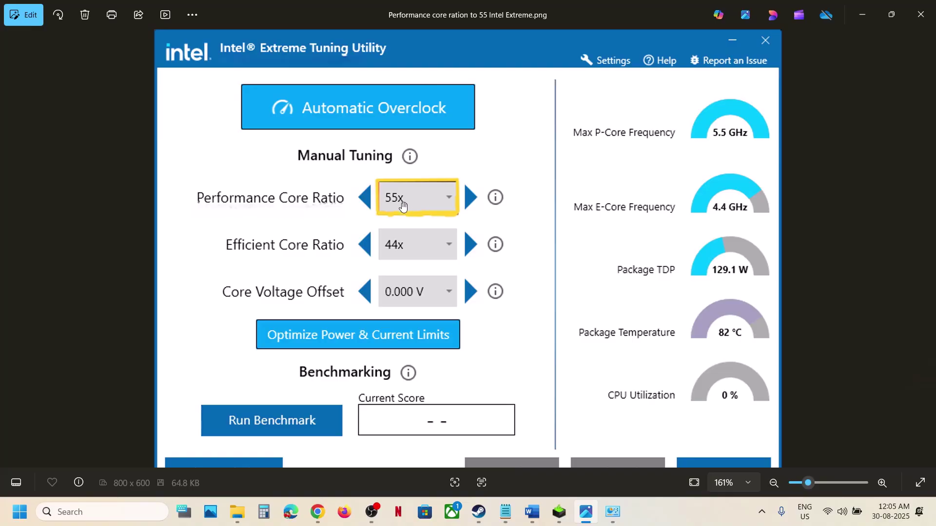
{"action": "scroll", "coordinate": [402, 205], "scroll_direction": "down", "scroll_amount": 4}
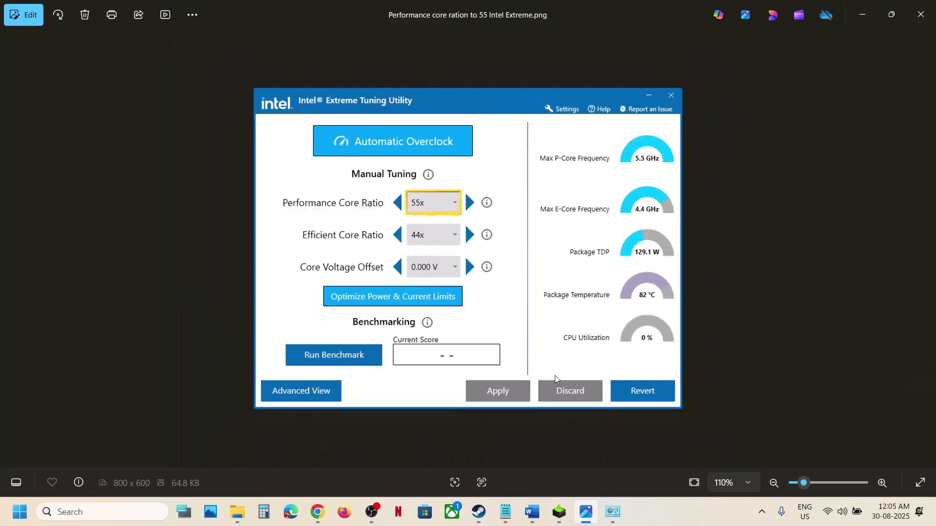
Step: Highlight the GPU scheduling phrase in Step 11 of the Word notes
{"action": "left_click", "coordinate": [532, 517]}
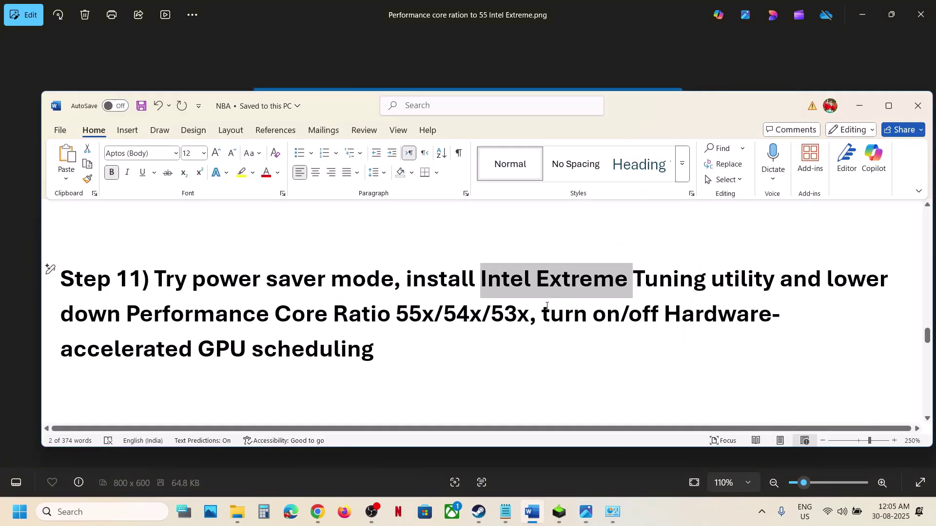
{"action": "left_click_drag", "start_coordinate": [546, 306], "coordinate": [473, 344]}
{"action": "left_click_drag", "start_coordinate": [399, 347], "coordinate": [399, 348]}
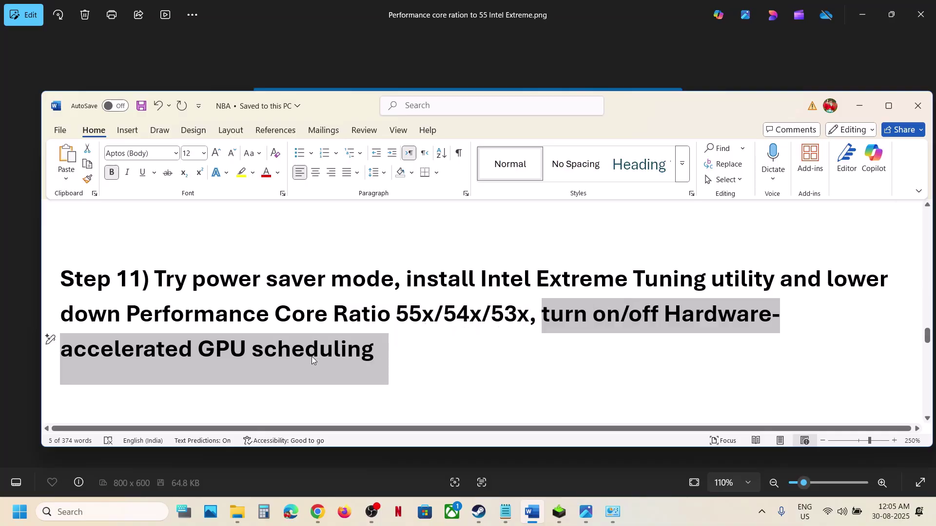
Step: In Graphics settings' advanced options, toggle Hardware-accelerated GPU scheduling off and back on
{"action": "left_click", "coordinate": [88, 512]}
{"action": "type", "text": "g"}
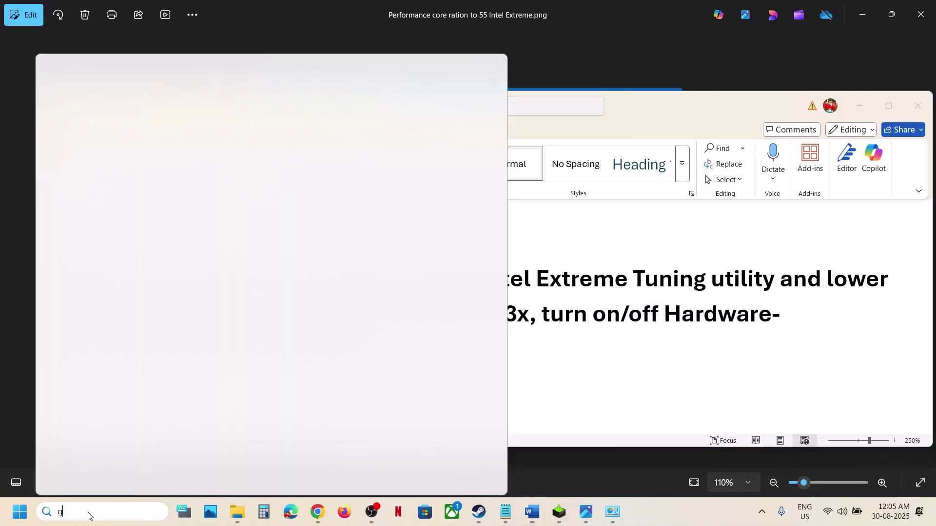
{"action": "type", "text": "raphics"}
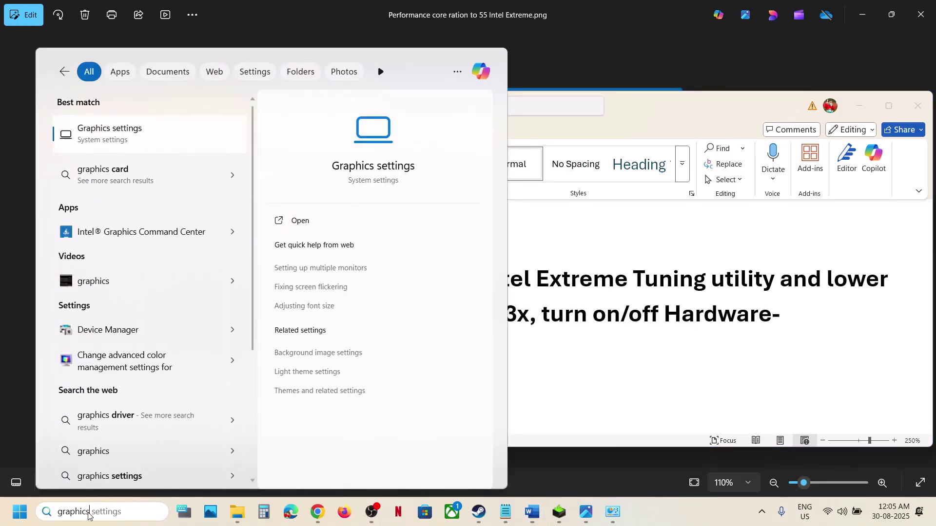
{"action": "key", "text": "Return"}
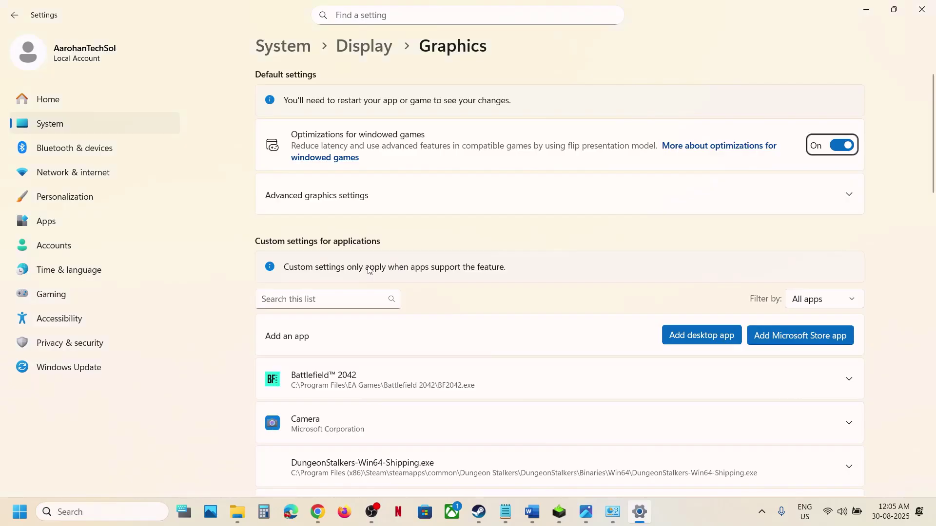
{"action": "left_click", "coordinate": [363, 197]}
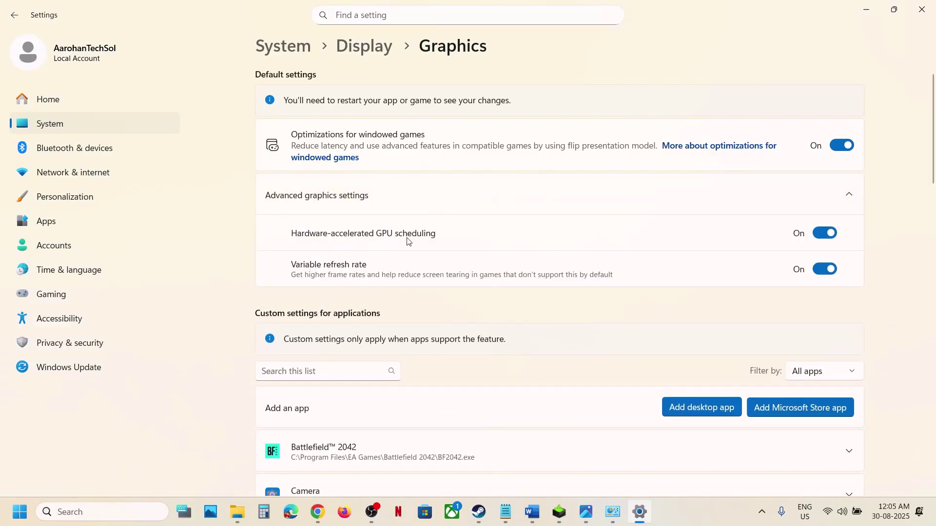
{"action": "left_click", "coordinate": [821, 236]}
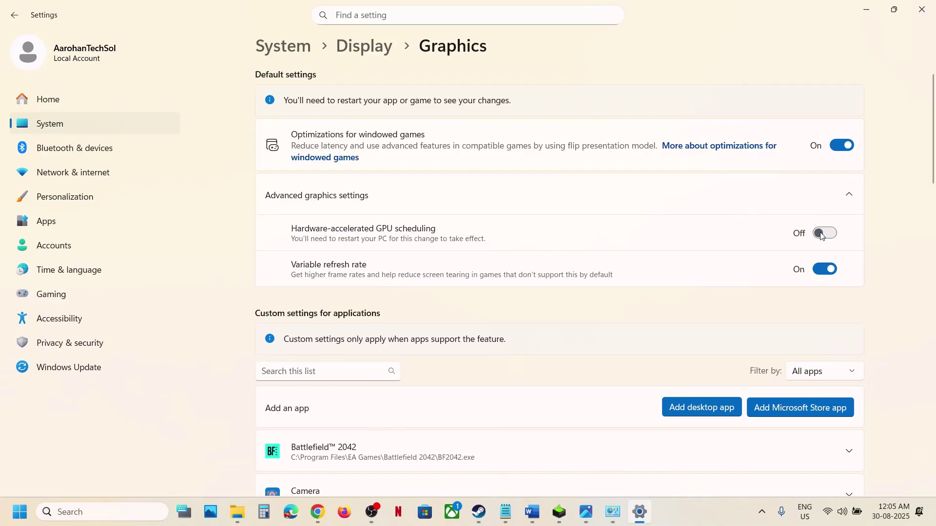
{"action": "left_click", "coordinate": [829, 234]}
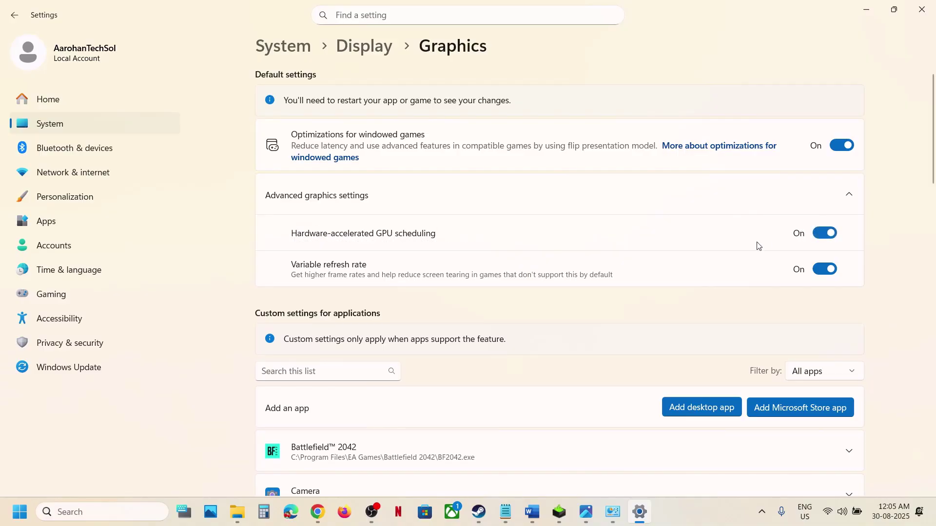
Step: Select the 'View Advanced system settings' line in Step 12 and paste it into Windows search
{"action": "left_click", "coordinate": [532, 512]}
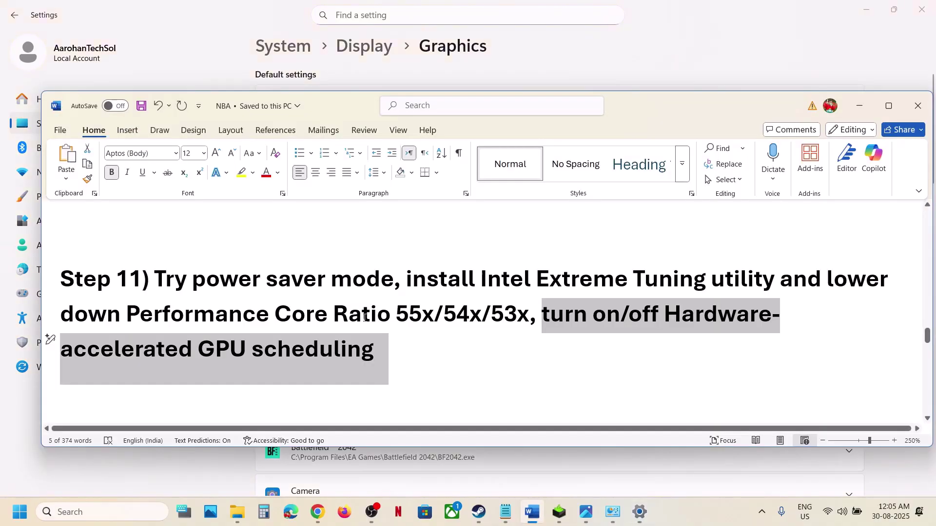
{"action": "scroll", "coordinate": [353, 315], "scroll_direction": "down", "scroll_amount": 5}
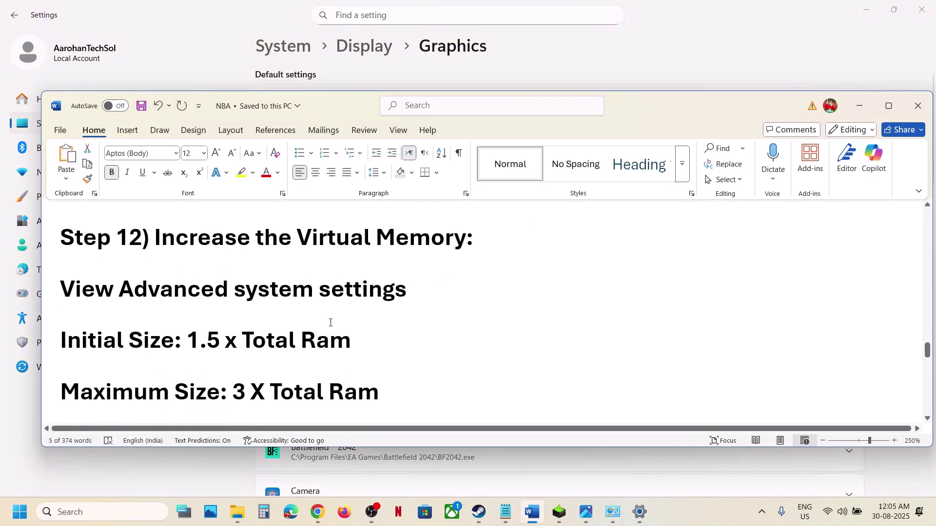
{"action": "double_click", "coordinate": [273, 289]}
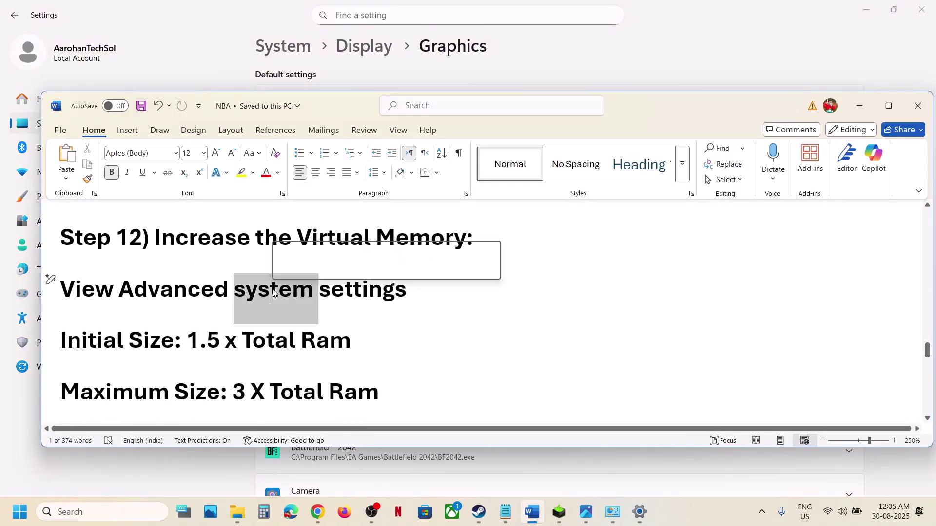
{"action": "triple_click", "coordinate": [273, 291]}
{"action": "key", "text": "ctrl+c"}
{"action": "left_click", "coordinate": [86, 513]}
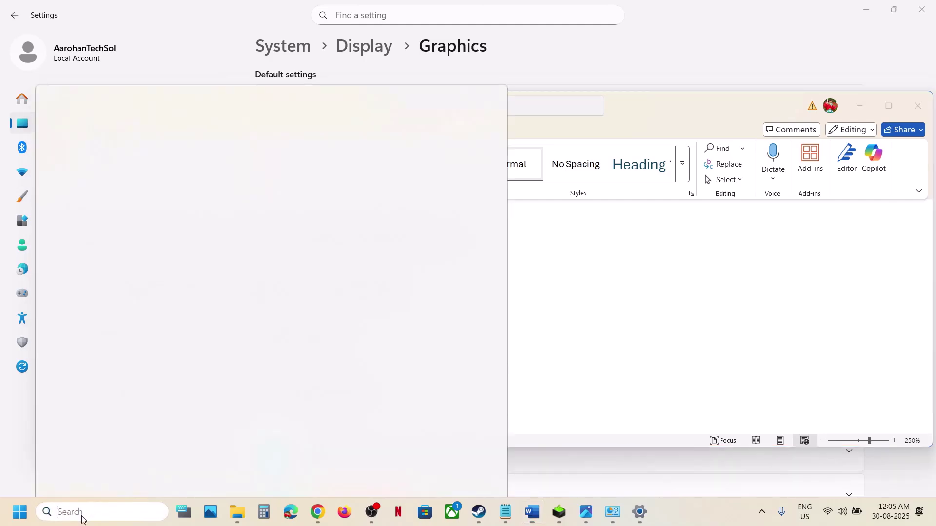
{"action": "key", "text": "ctrl+v"}
Step: In Virtual Memory, turn off automatic paging file management and choose Custom size for drive C:
{"action": "left_click", "coordinate": [126, 148]}
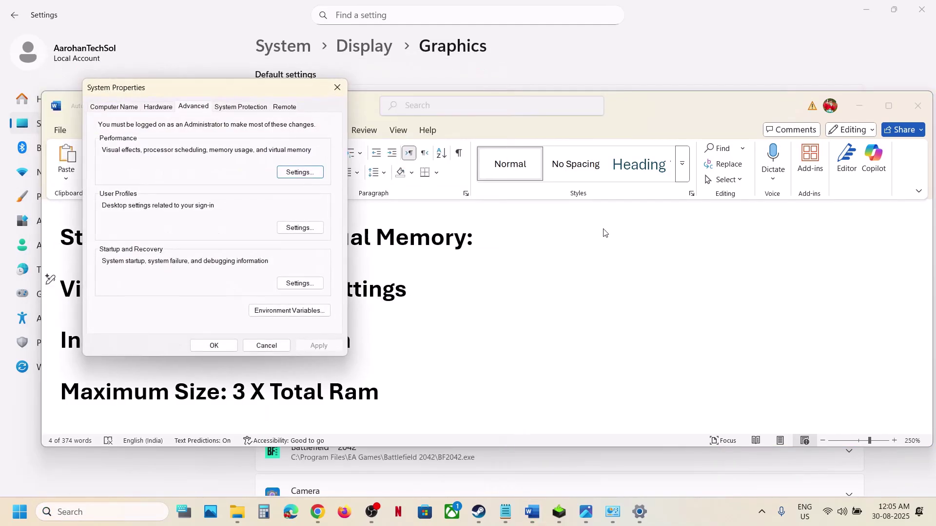
{"action": "left_click_drag", "start_coordinate": [214, 89], "coordinate": [754, 203]}
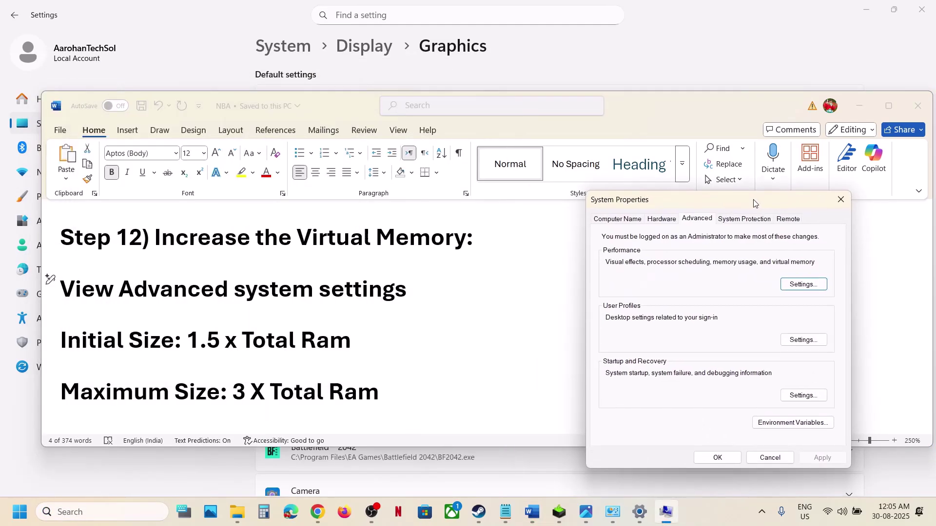
{"action": "left_click", "coordinate": [804, 285]}
{"action": "left_click", "coordinate": [673, 137]}
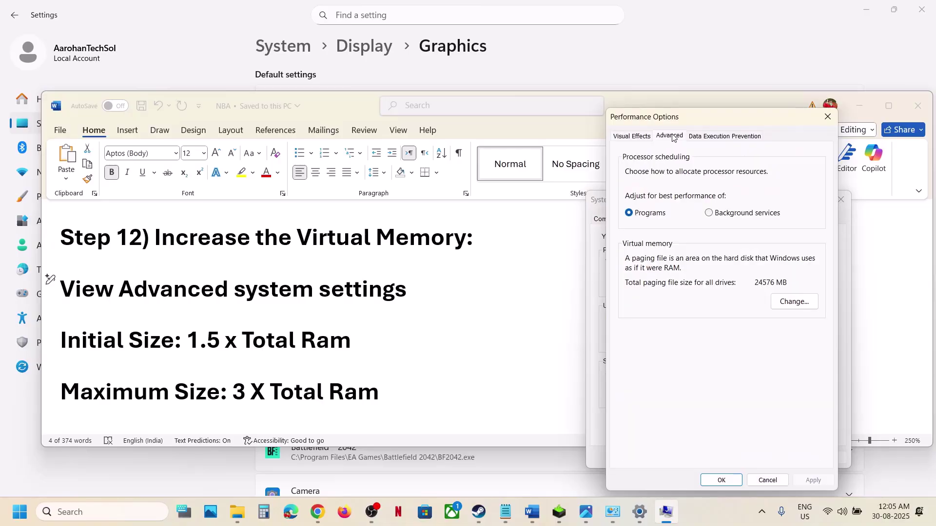
{"action": "left_click", "coordinate": [790, 304]}
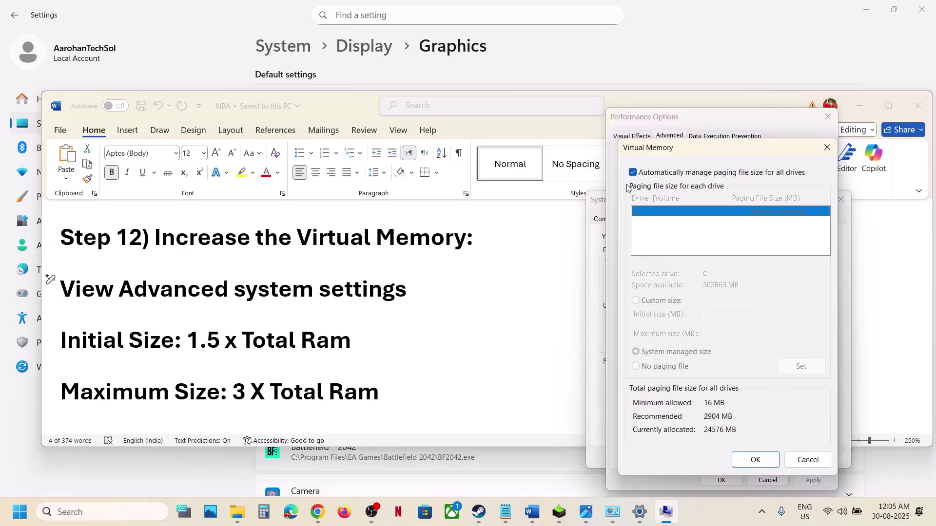
{"action": "left_click", "coordinate": [632, 173]}
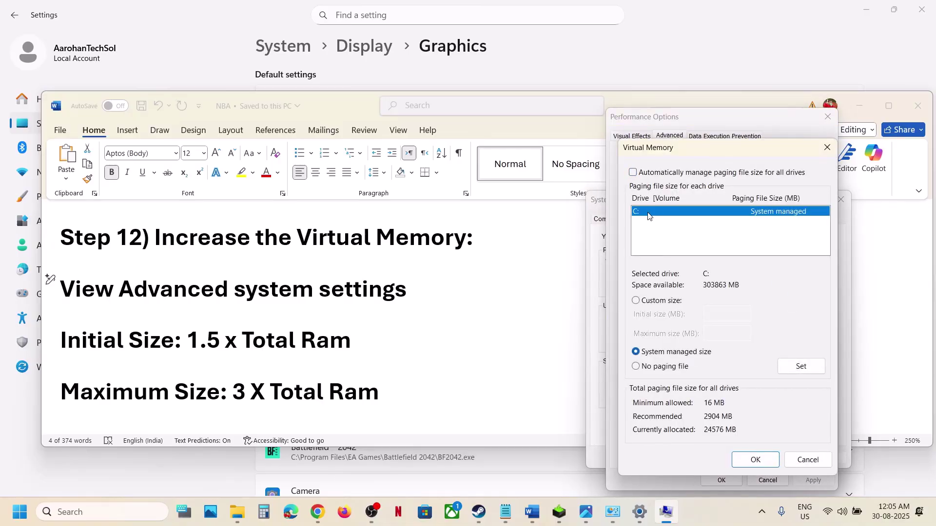
{"action": "left_click", "coordinate": [635, 302]}
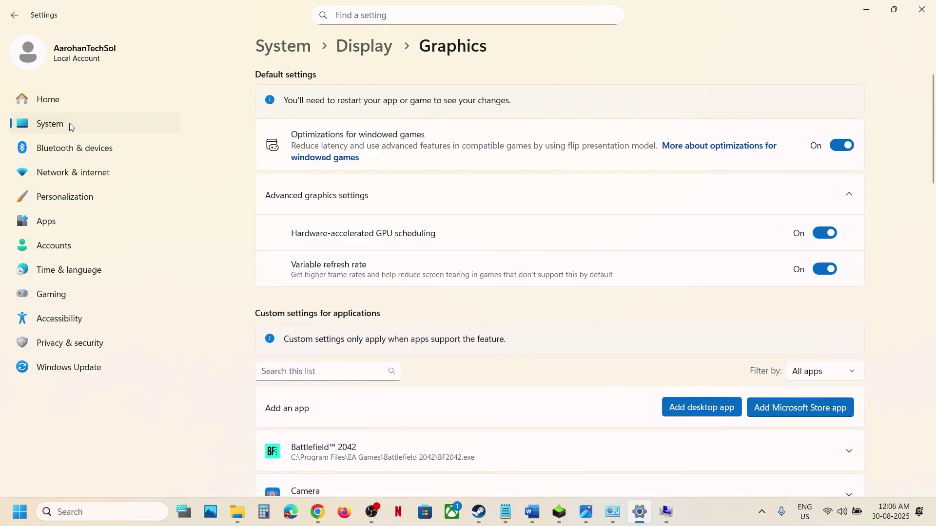
Step: Read the 16.0 GB installed RAM on the System > About page, then close Settings
{"action": "left_click", "coordinate": [70, 124]}
{"action": "scroll", "coordinate": [426, 328], "scroll_direction": "down", "scroll_amount": 10}
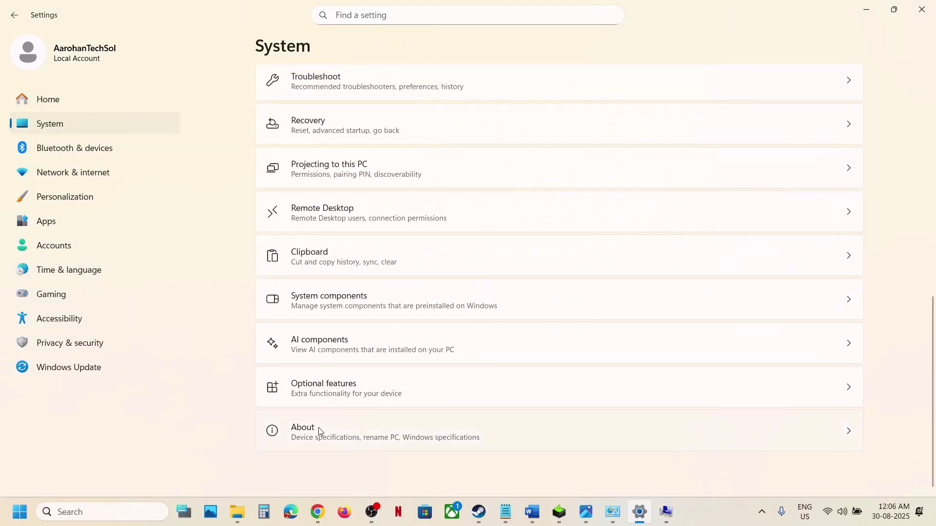
{"action": "left_click", "coordinate": [385, 431]}
{"action": "scroll", "coordinate": [366, 297], "scroll_direction": "down", "scroll_amount": 1}
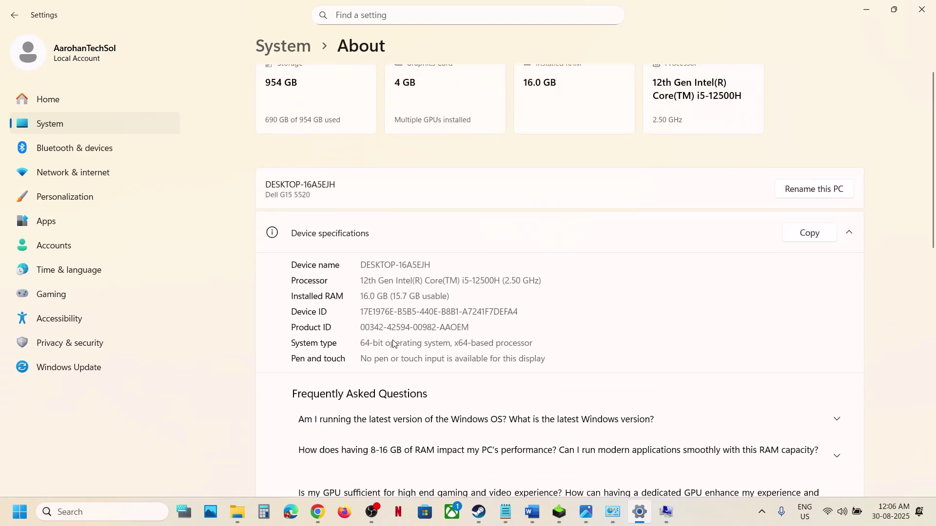
{"action": "left_click_drag", "start_coordinate": [361, 294], "coordinate": [405, 295]}
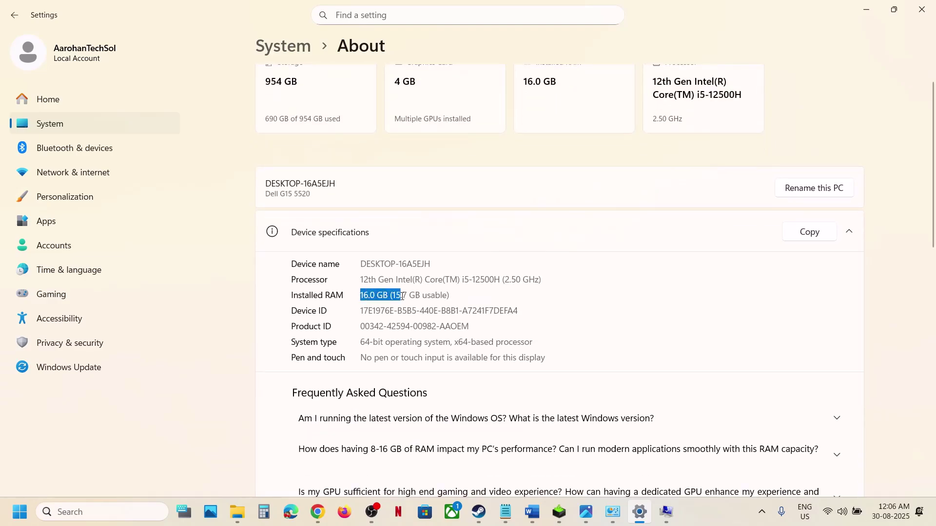
{"action": "left_click", "coordinate": [921, 10]}
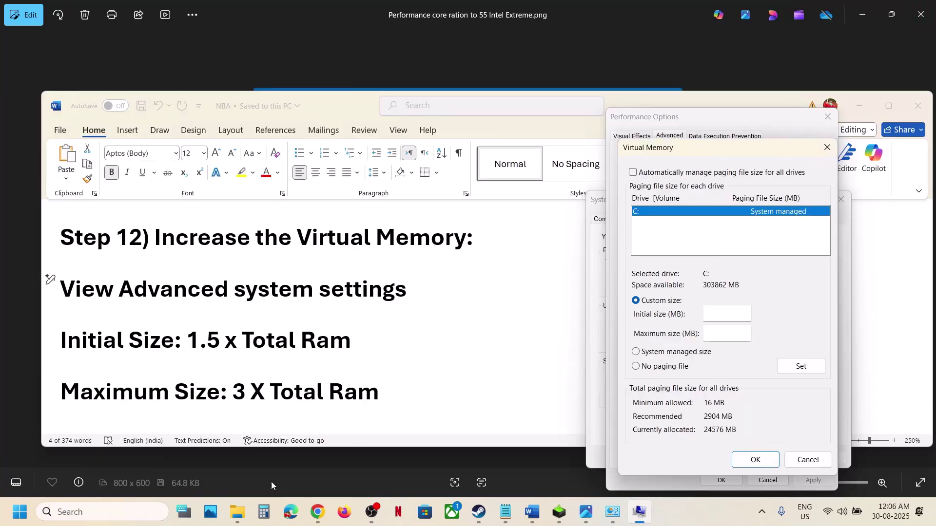
Step: Compute 16384 × 1.5 in Calculator and begin entering 24576 as the initial paging size
{"action": "left_click", "coordinate": [263, 512]}
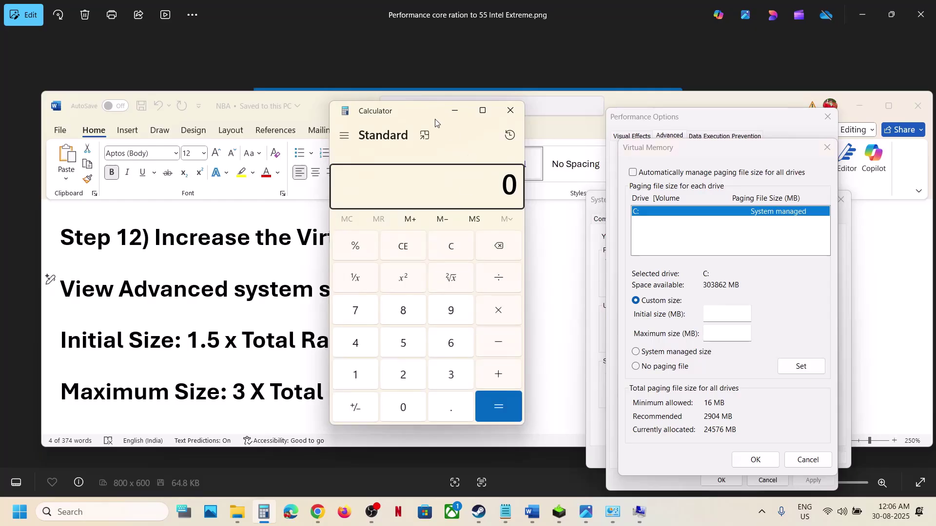
{"action": "left_click_drag", "start_coordinate": [426, 116], "coordinate": [562, 160]}
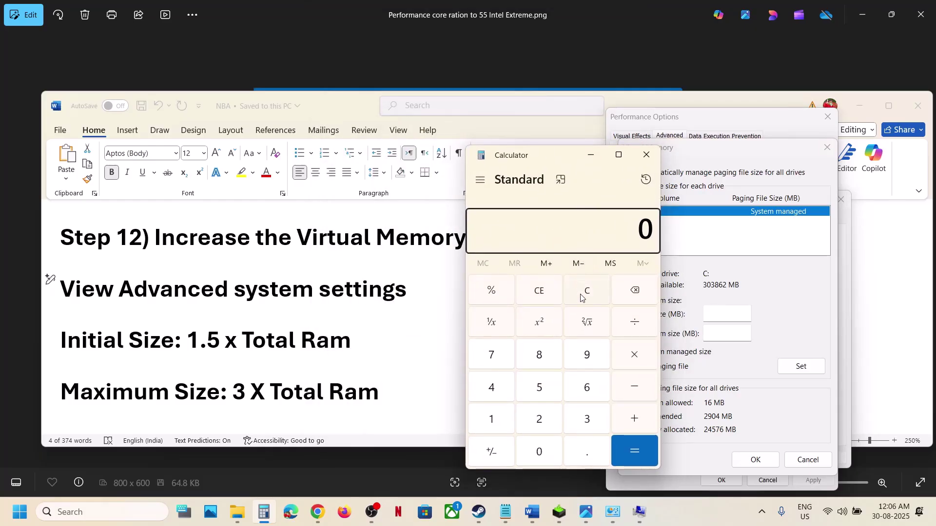
{"action": "type", "text": "16 × 1024"}
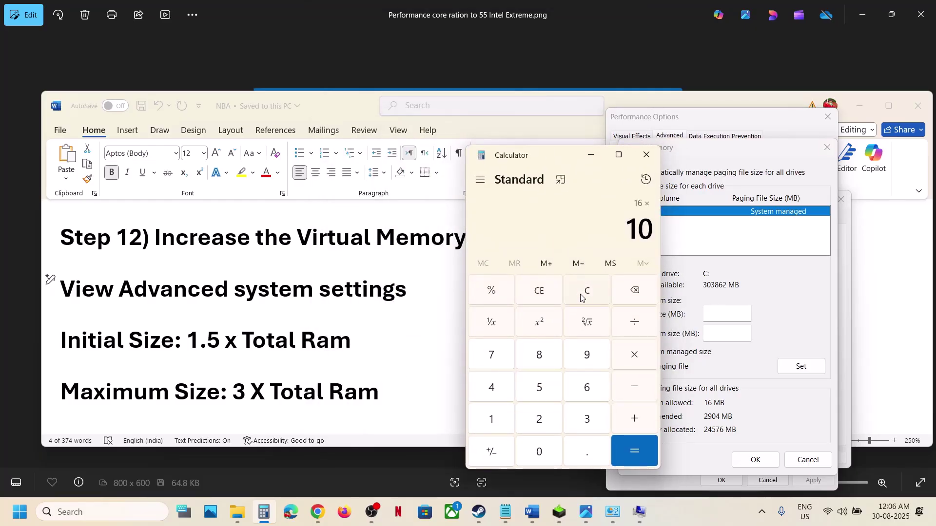
{"action": "key", "text": "Return"}
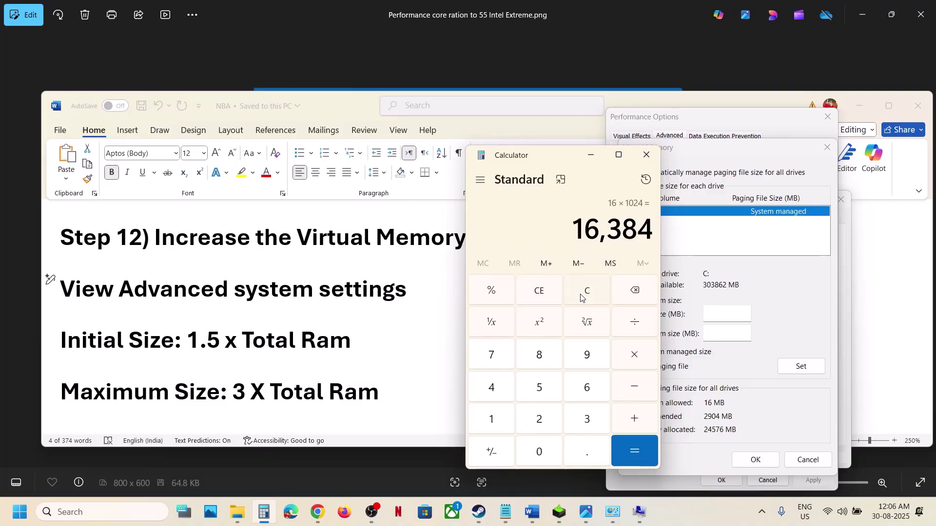
{"action": "type", "text": "1.5"}
{"action": "key", "text": "Return"}
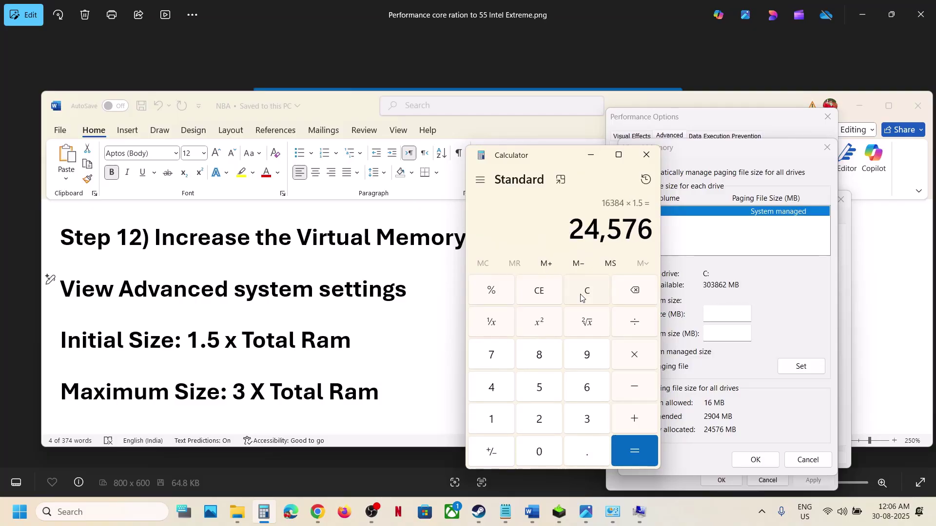
{"action": "left_click", "coordinate": [721, 308]}
{"action": "type", "text": "24576"}
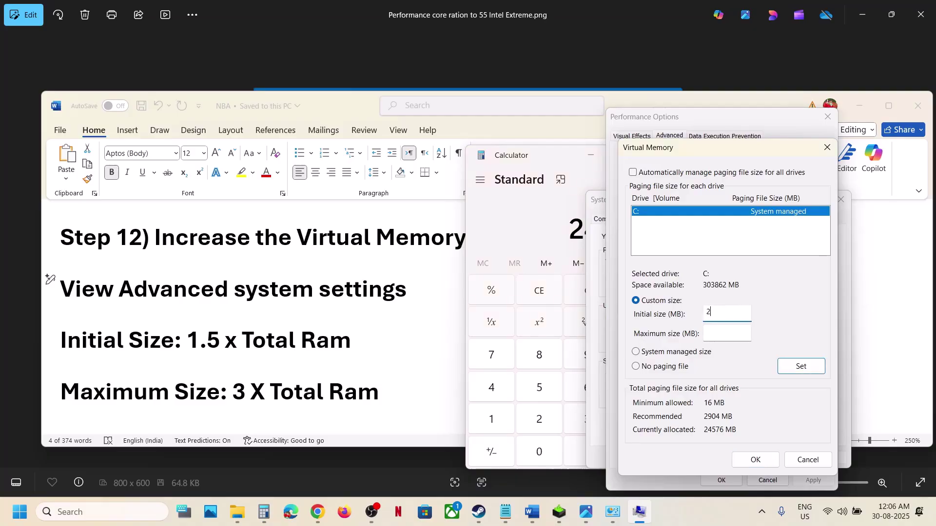
{"action": "left_click", "coordinate": [726, 335]}
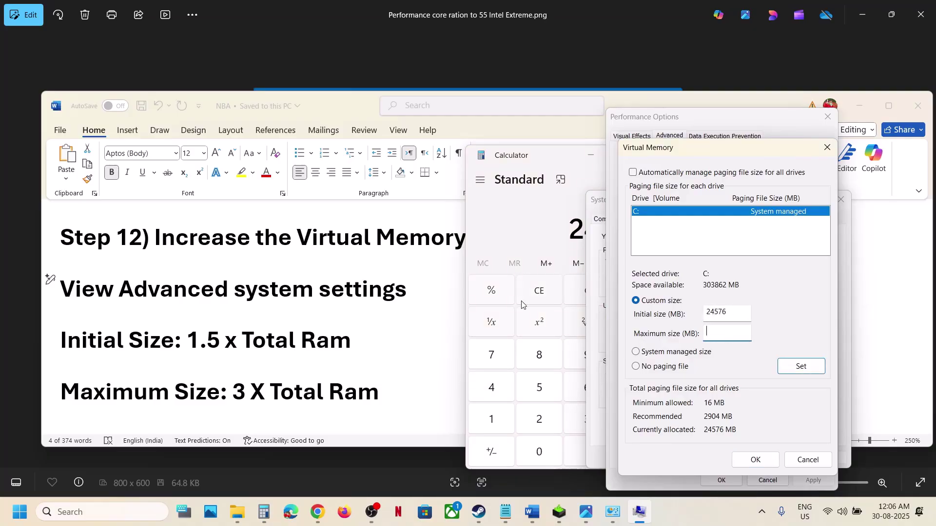
Step: Compute 16384 × 3 in Calculator for a 49152 MB maximum paging size
{"action": "left_click", "coordinate": [507, 234]}
{"action": "type", "text": "1"}
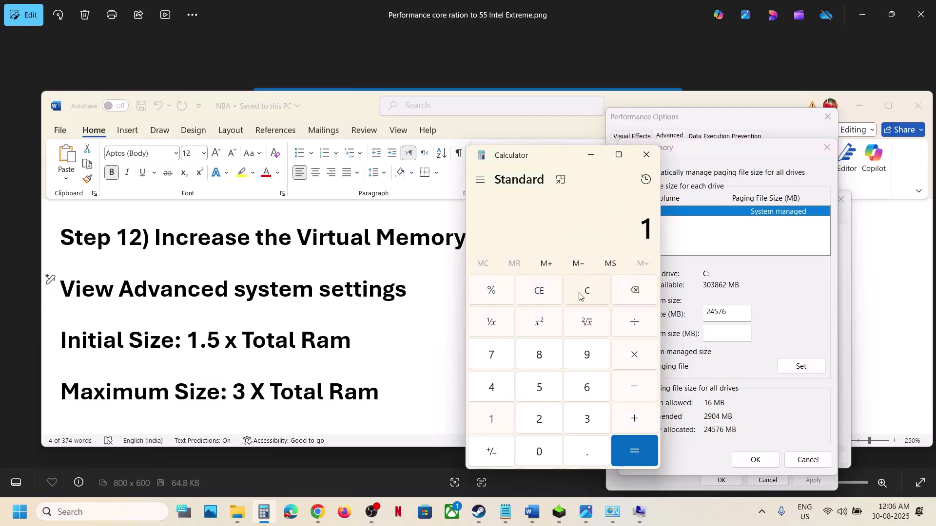
{"action": "type", "text": "6*1024"}
{"action": "key", "text": "Return"}
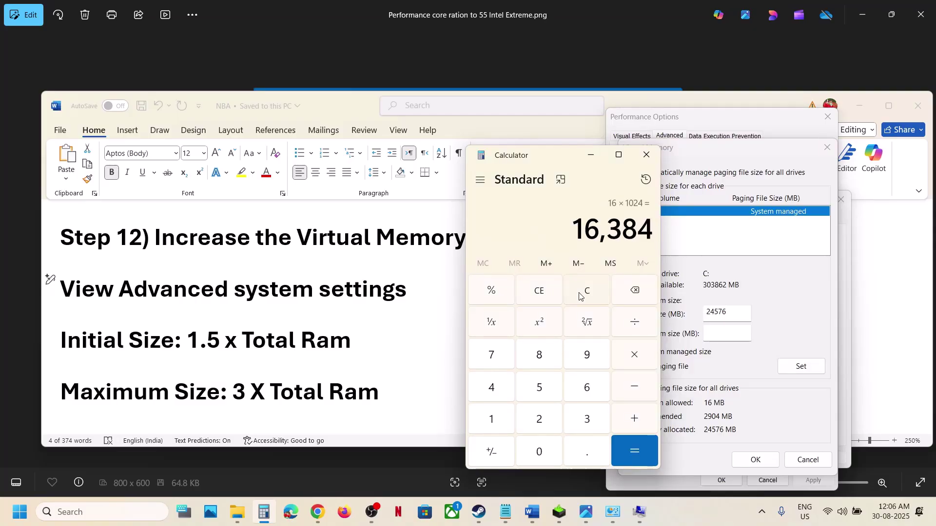
{"action": "type", "text": "384 ×"}
{"action": "key", "text": "Return"}
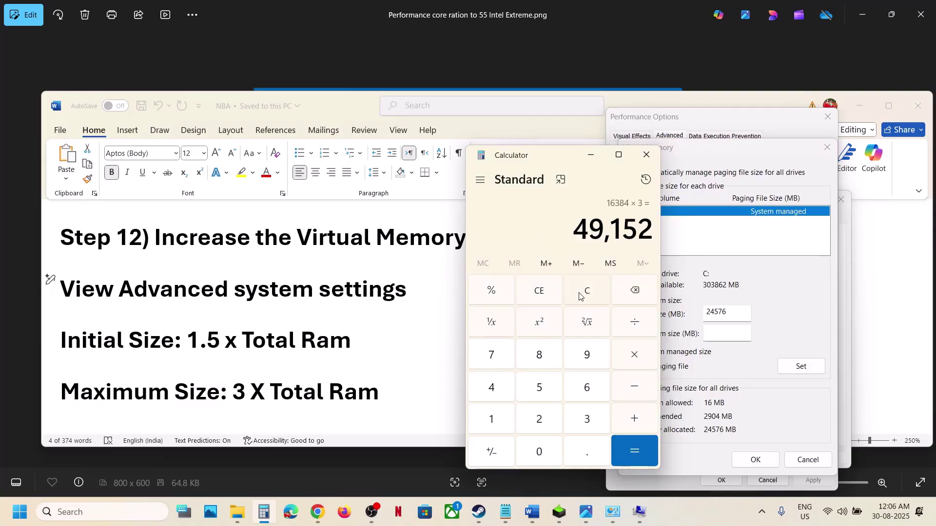
{"action": "left_click", "coordinate": [715, 335]}
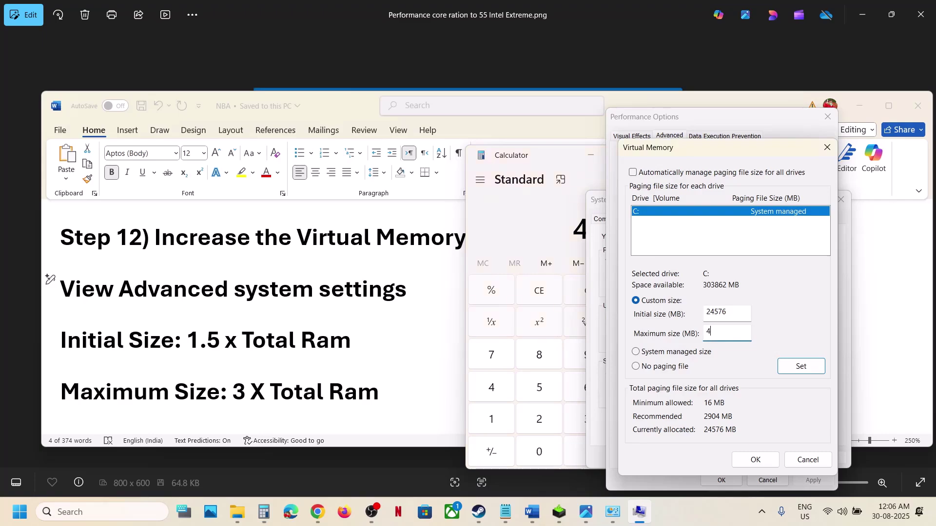
Step: Set drive C:'s 24576–49152 MB paging file and confirm Virtual Memory, Performance Options and System Properties
{"action": "left_click", "coordinate": [801, 371]}
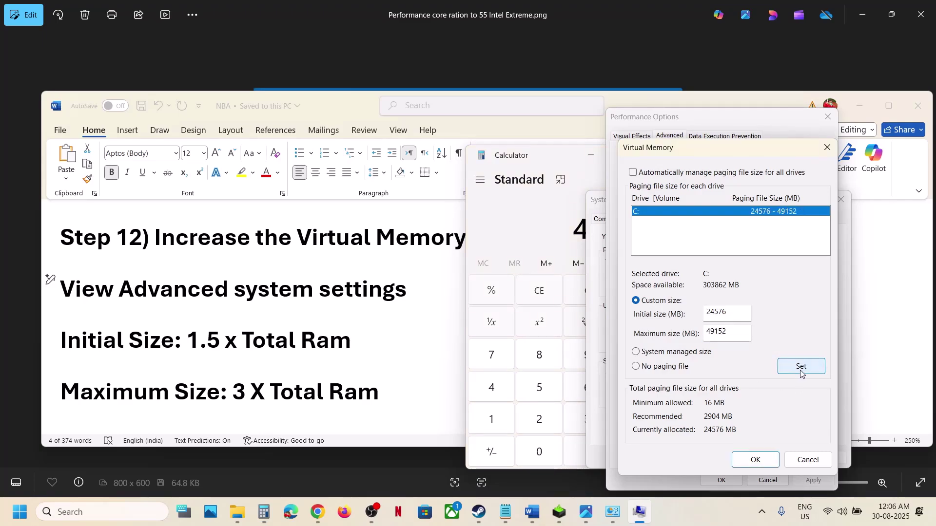
{"action": "left_click", "coordinate": [757, 459]}
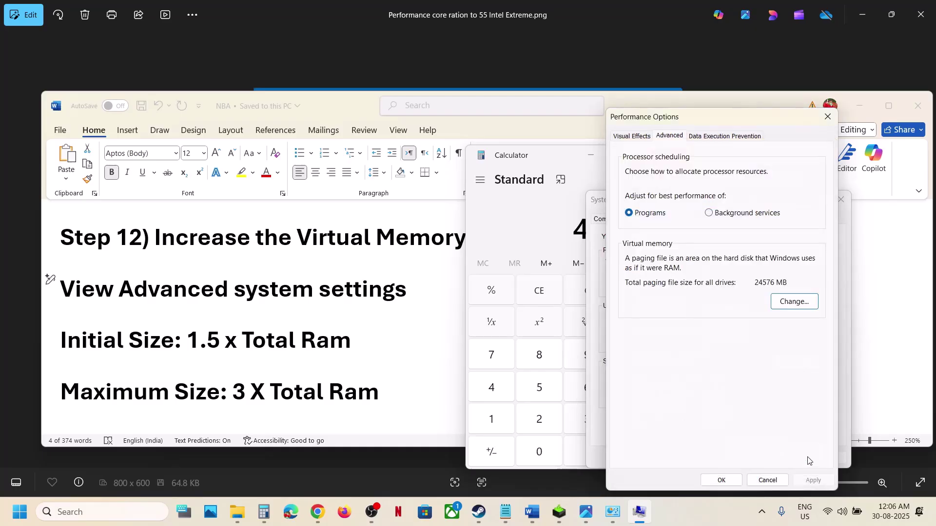
{"action": "left_click", "coordinate": [738, 480]}
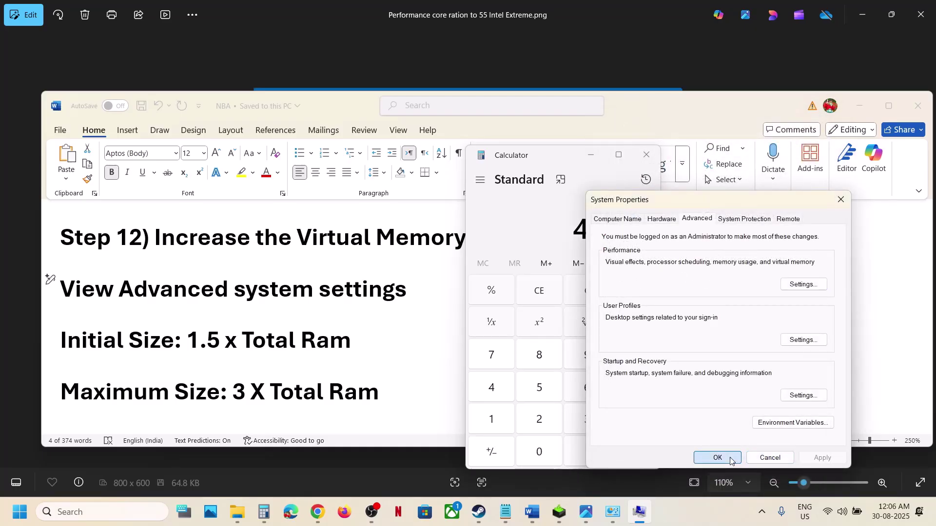
{"action": "left_click", "coordinate": [727, 457]}
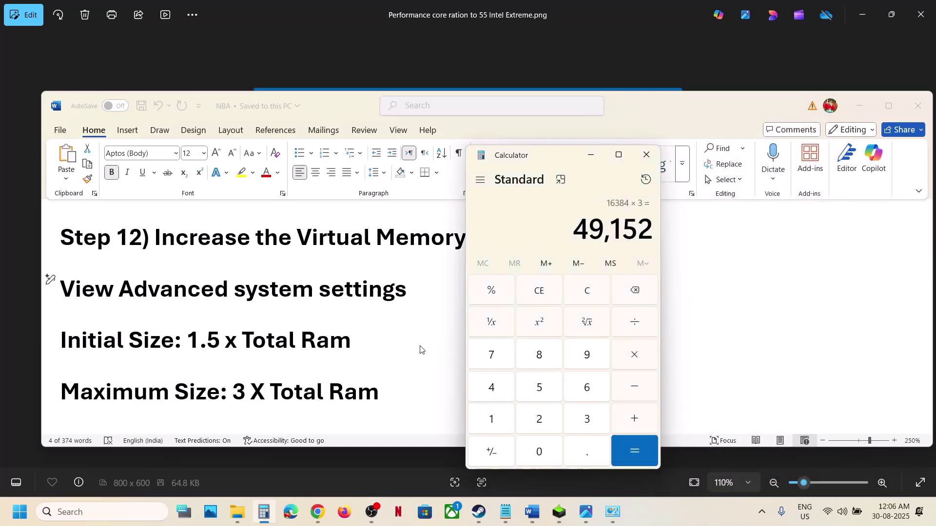
{"action": "left_click", "coordinate": [262, 292]}
{"action": "double_click", "coordinate": [262, 291]}
Step: Copy the 'View Advanced system settings' line from Word and paste it into Windows search
{"action": "triple_click", "coordinate": [262, 291]}
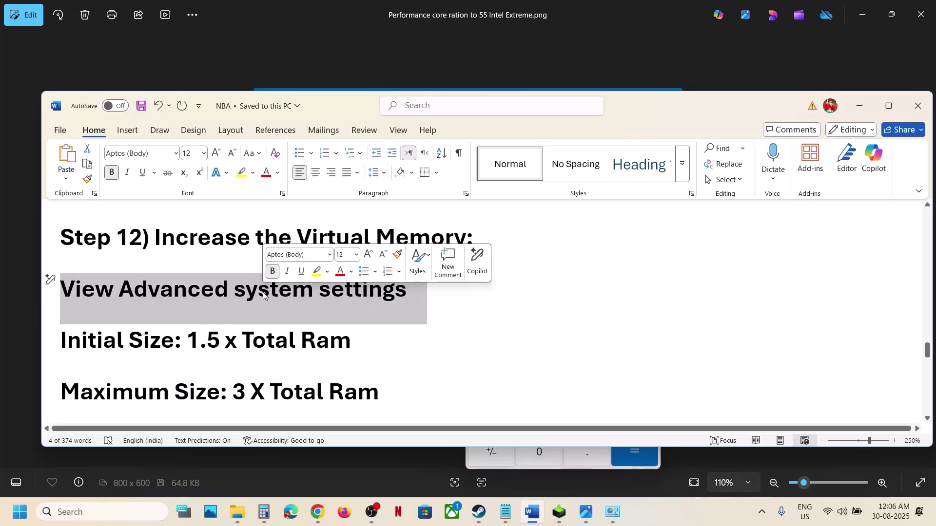
{"action": "double_click", "coordinate": [262, 291]}
{"action": "double_click", "coordinate": [262, 291]}
{"action": "double_click", "coordinate": [263, 291]}
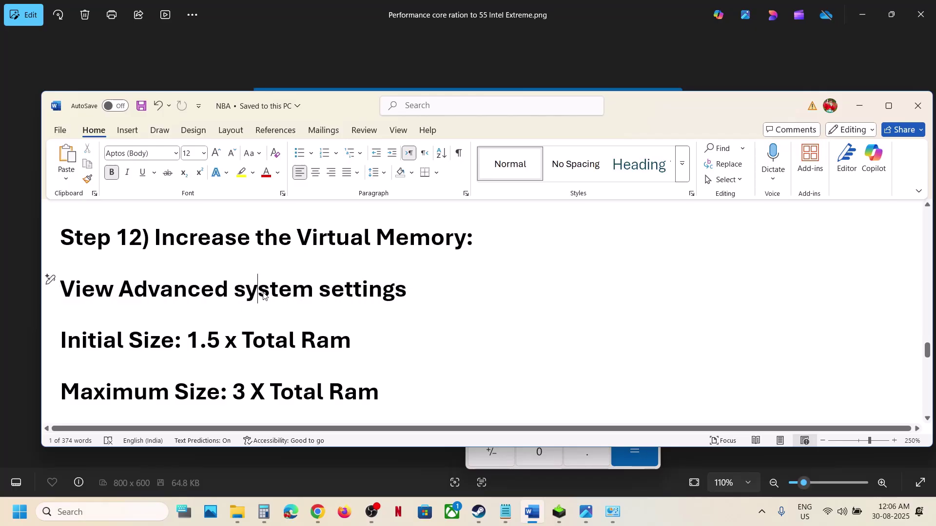
{"action": "triple_click", "coordinate": [211, 291]}
{"action": "key", "text": "ctrl+c"}
{"action": "left_click", "coordinate": [87, 511]}
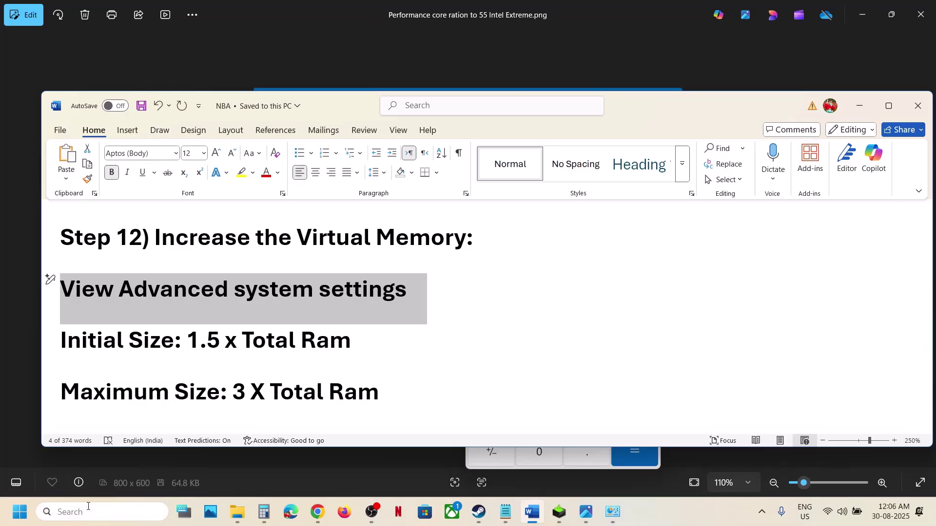
{"action": "key", "text": "ctrl+v"}
Step: Set drive C: to System managed size, confirm all dialogs, and postpone the restart
{"action": "left_click", "coordinate": [130, 133]}
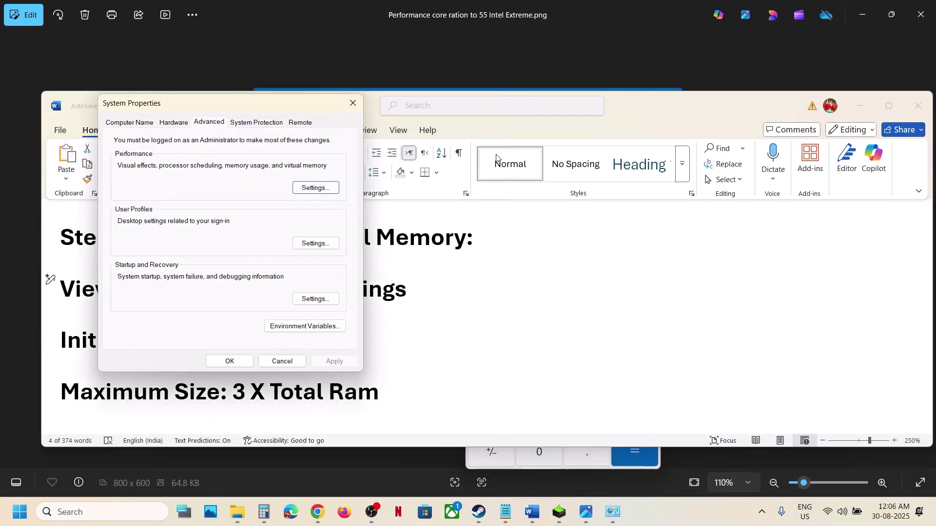
{"action": "left_click", "coordinate": [315, 190]}
{"action": "left_click", "coordinate": [182, 137]}
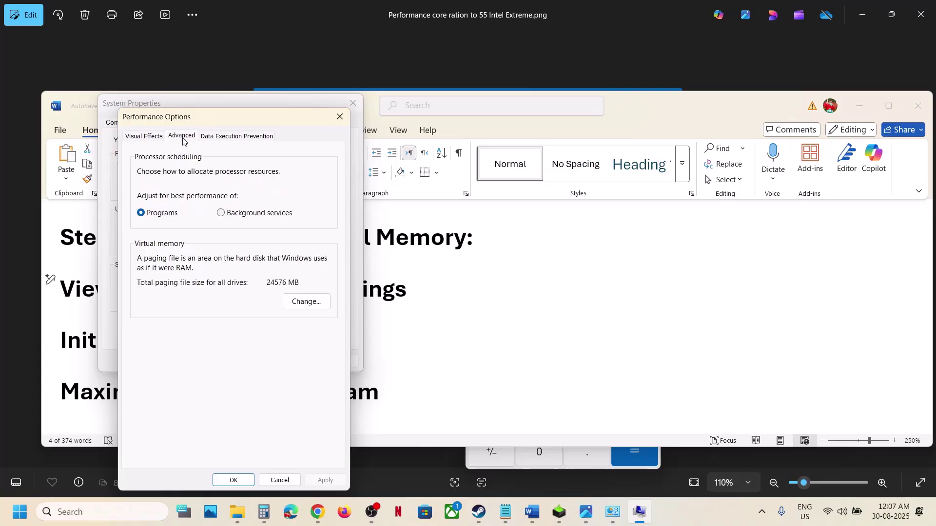
{"action": "left_click", "coordinate": [302, 304]}
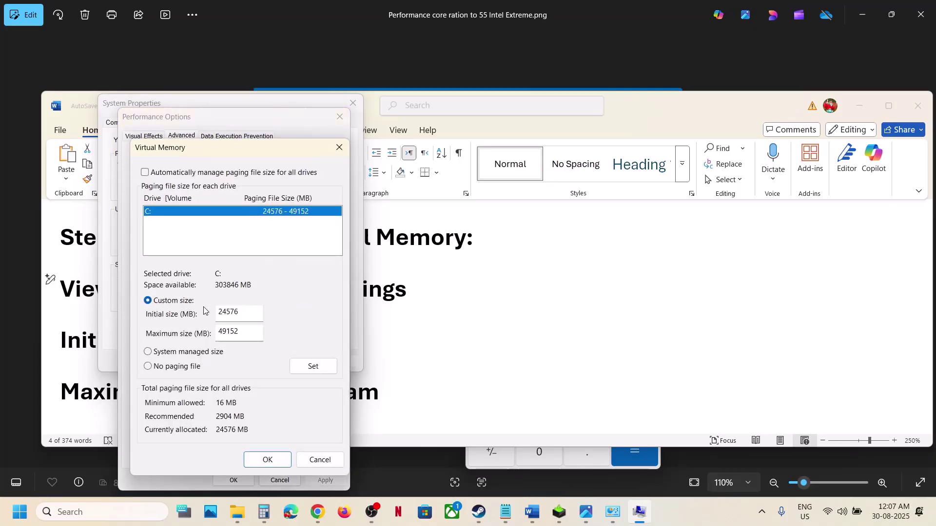
{"action": "left_click", "coordinate": [148, 353]}
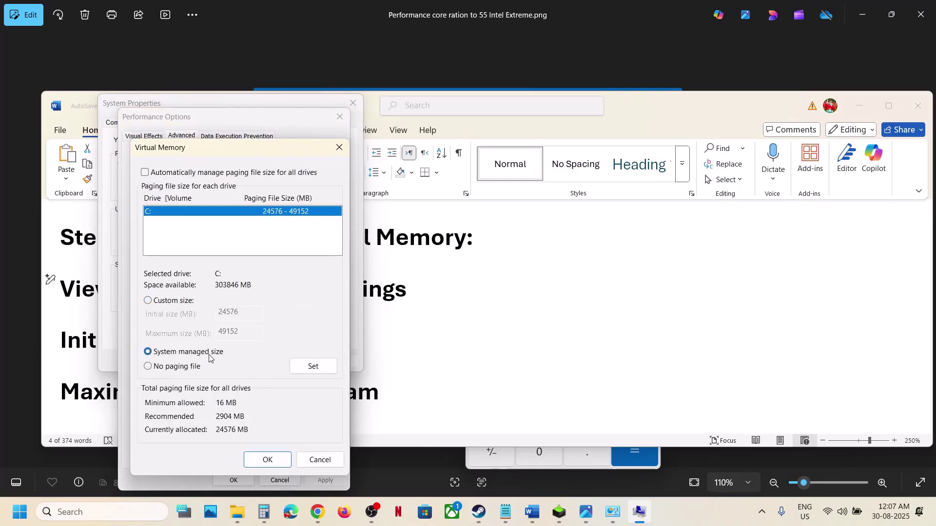
{"action": "left_click", "coordinate": [305, 372]}
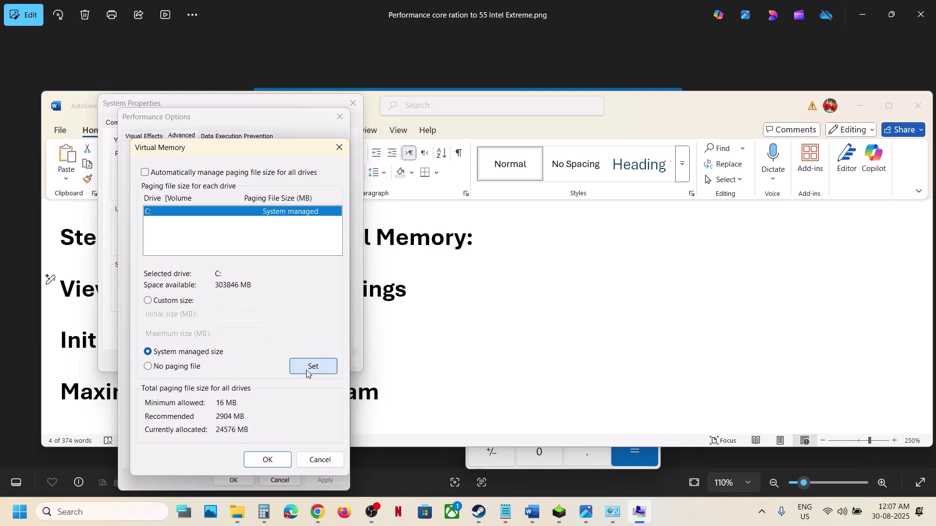
{"action": "left_click", "coordinate": [267, 458]}
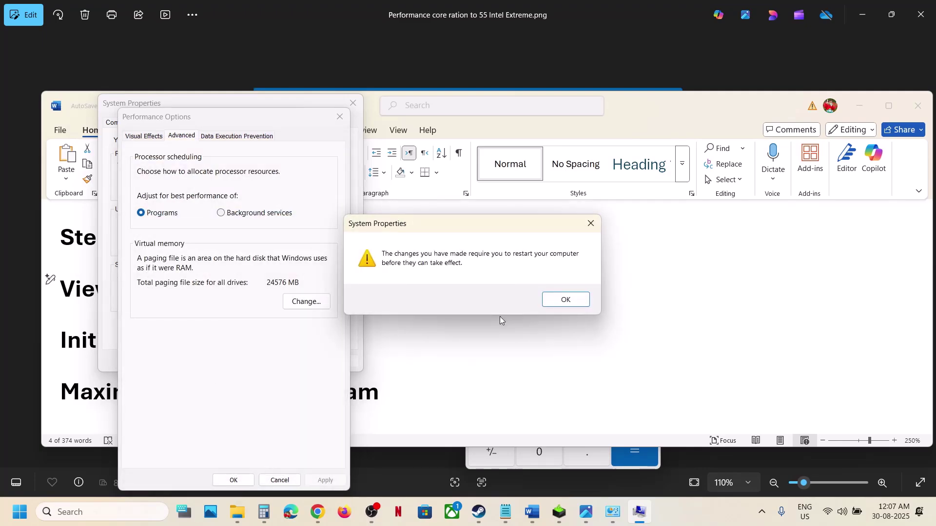
{"action": "left_click", "coordinate": [566, 299]}
{"action": "left_click", "coordinate": [320, 480]}
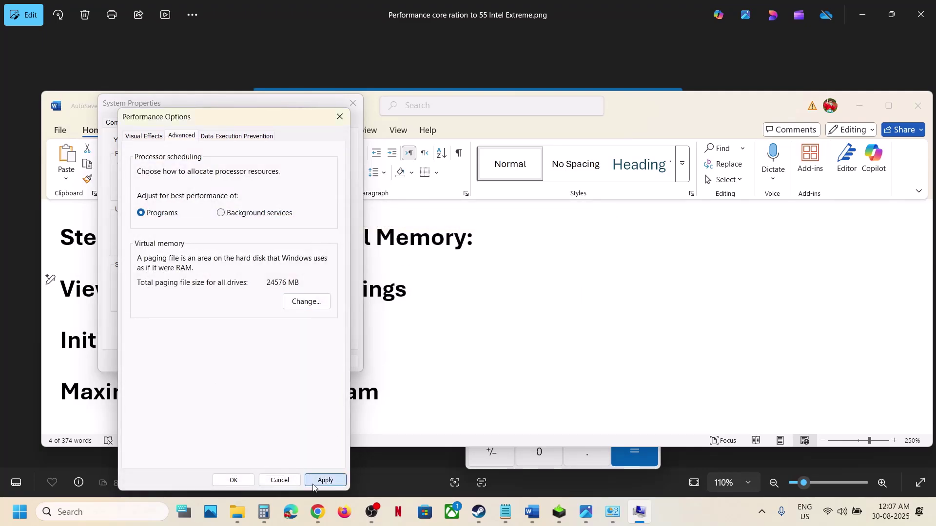
{"action": "left_click", "coordinate": [233, 480]}
{"action": "left_click", "coordinate": [240, 362]}
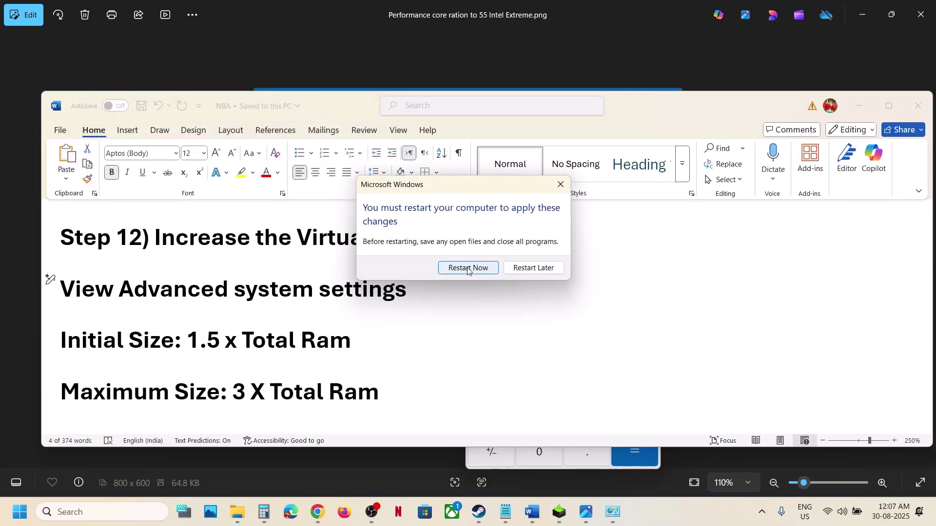
{"action": "left_click", "coordinate": [560, 184]}
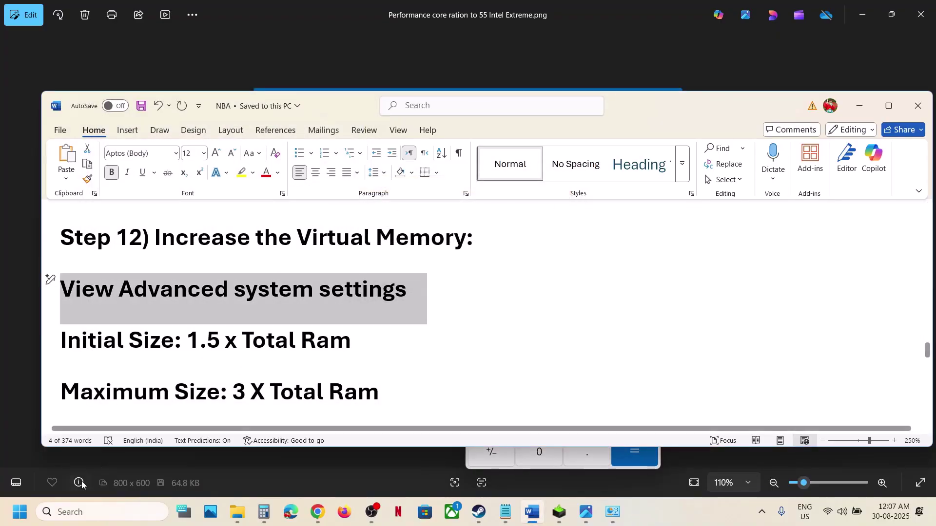
Step: Re-enable automatically managing the paging file size for all drives and close System Properties
{"action": "left_click", "coordinate": [78, 509]}
{"action": "key", "text": "ctrl+v"}
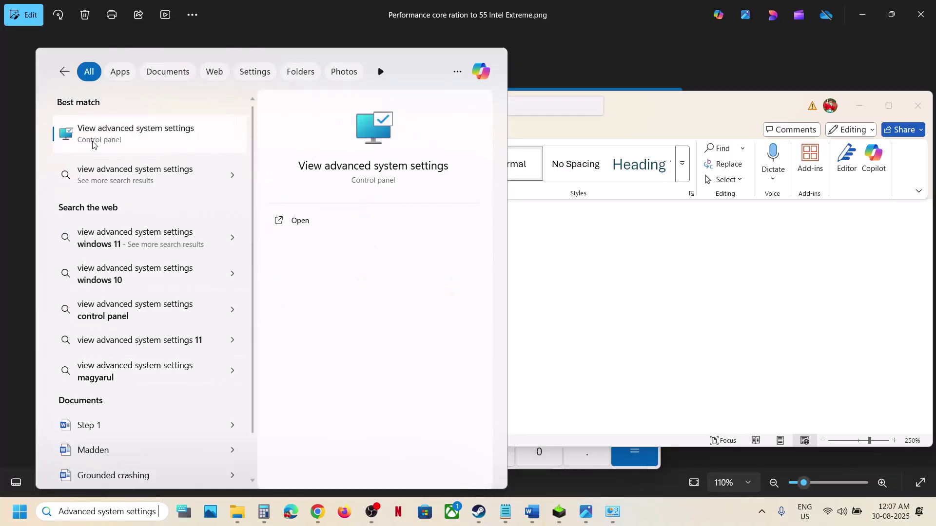
{"action": "left_click", "coordinate": [93, 145]}
{"action": "left_click", "coordinate": [337, 202]}
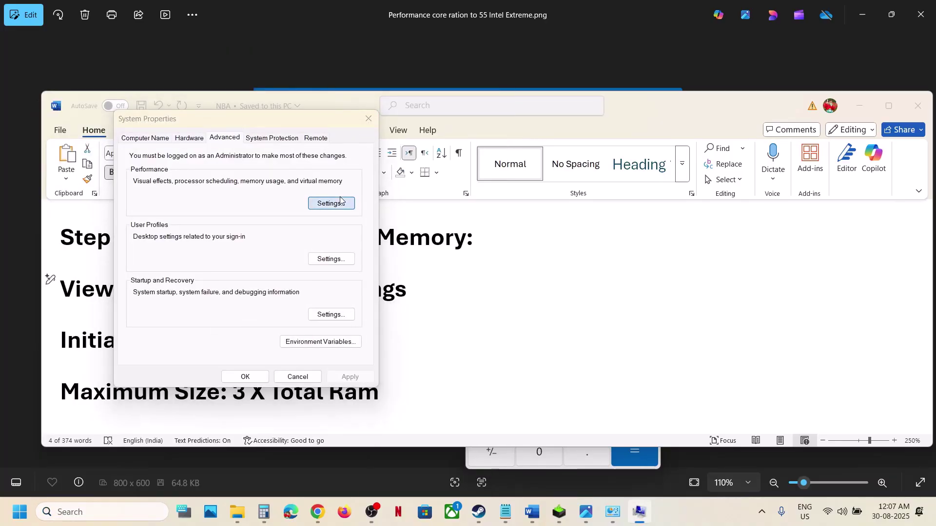
{"action": "left_click", "coordinate": [196, 136]}
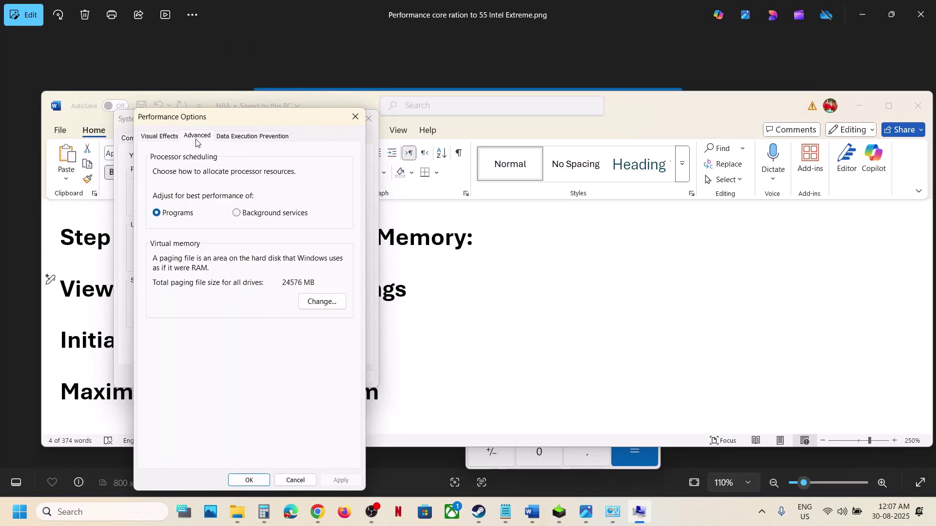
{"action": "left_click", "coordinate": [331, 299]}
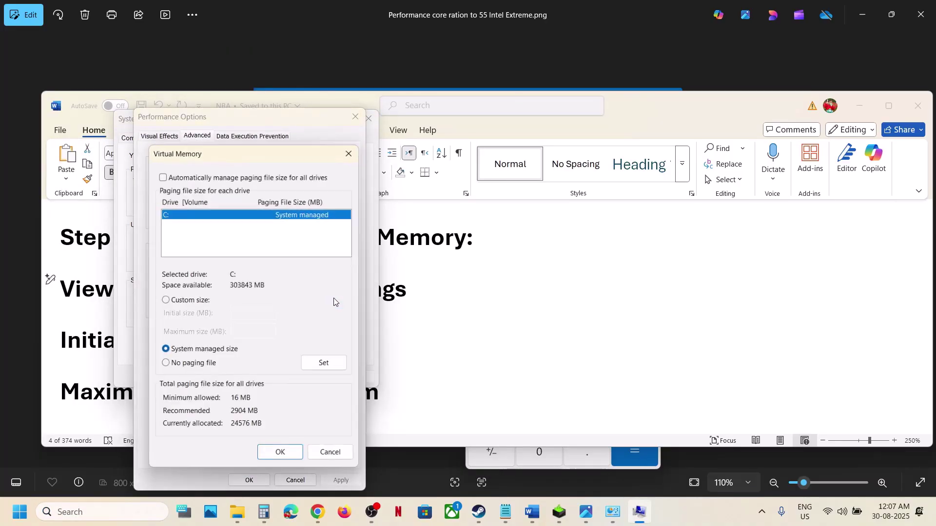
{"action": "left_click", "coordinate": [161, 173]}
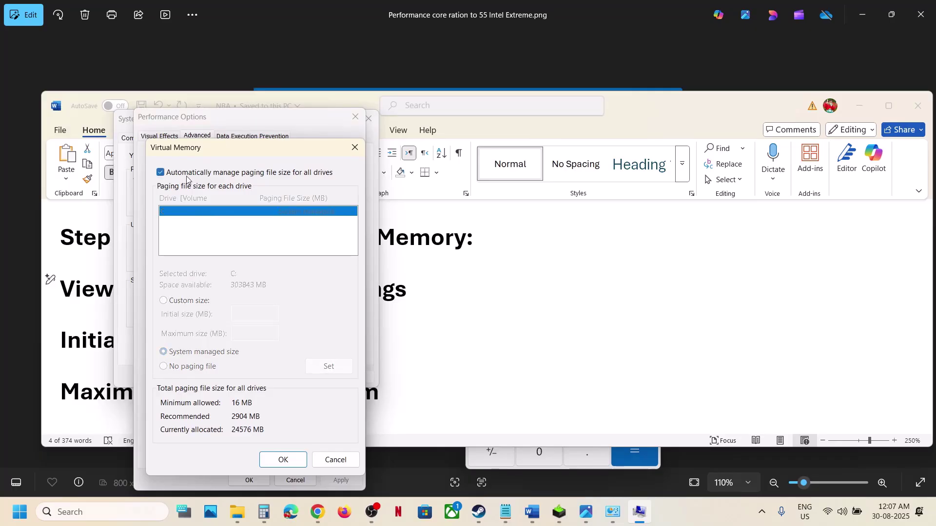
{"action": "left_click", "coordinate": [284, 460]}
{"action": "left_click", "coordinate": [248, 481]}
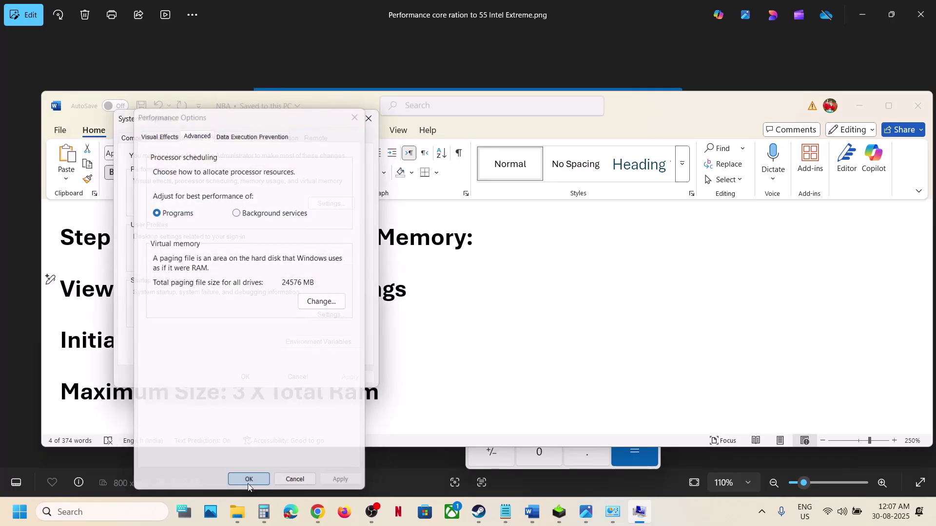
{"action": "left_click", "coordinate": [253, 376]}
Step: Check NBA 2K26's Installed Files properties in Steam (94.54 GB on C:), then close them
{"action": "scroll", "coordinate": [372, 347], "scroll_direction": "down", "scroll_amount": 5}
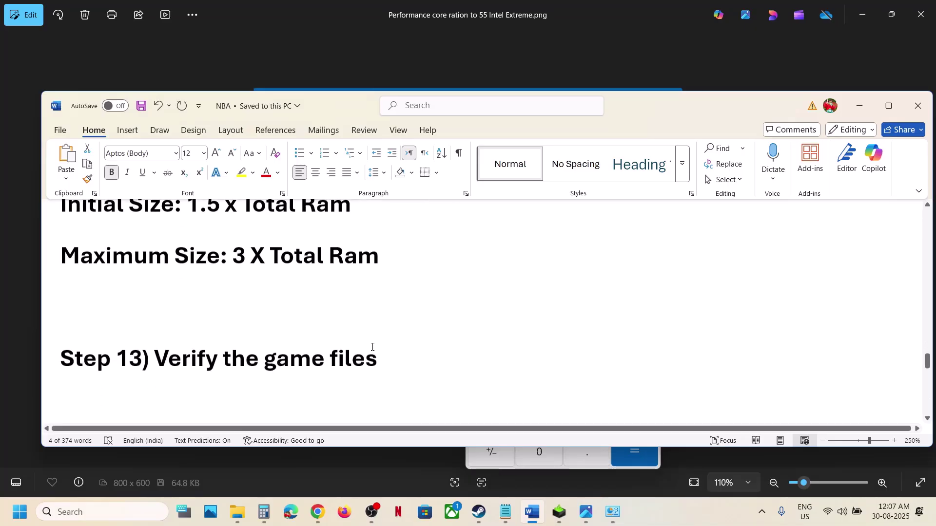
{"action": "scroll", "coordinate": [372, 347], "scroll_direction": "up", "scroll_amount": 2}
{"action": "left_click", "coordinate": [478, 511]}
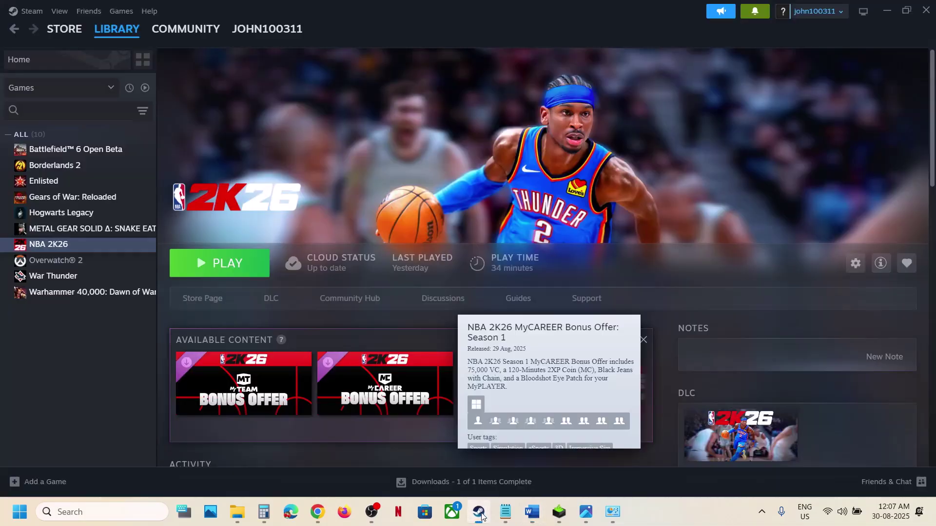
{"action": "right_click", "coordinate": [78, 245]}
{"action": "left_click", "coordinate": [109, 339]}
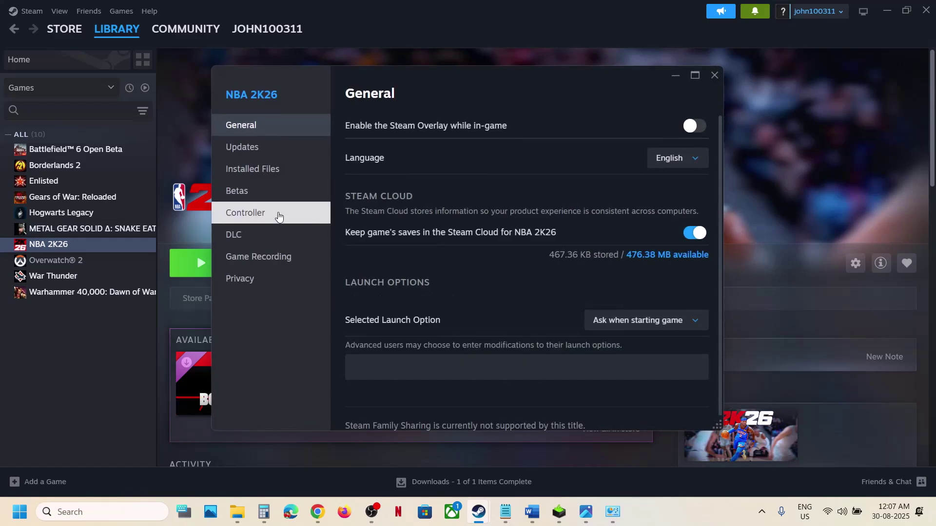
{"action": "left_click", "coordinate": [261, 179]}
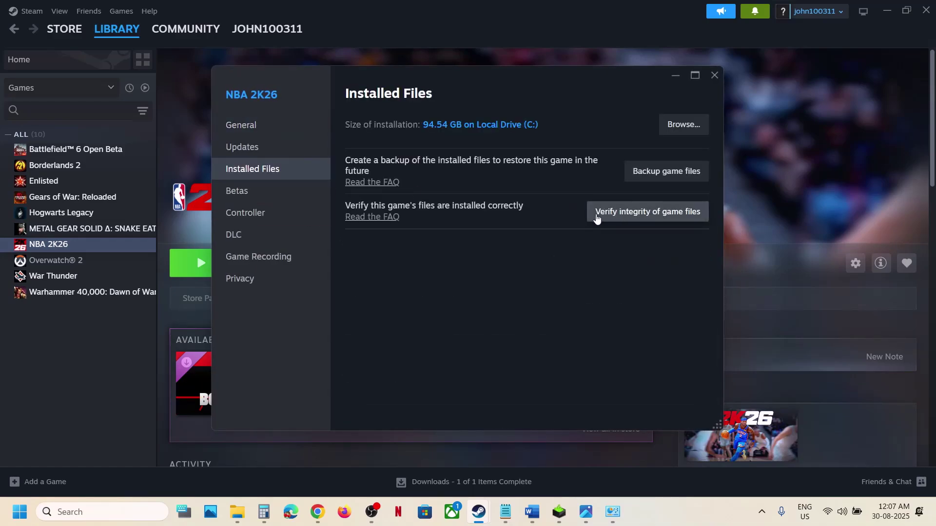
{"action": "left_click", "coordinate": [714, 76]}
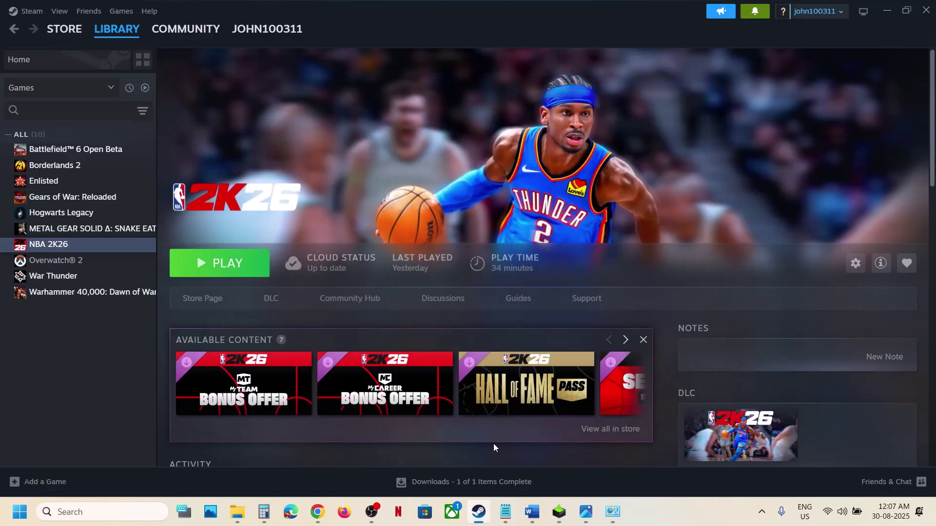
{"action": "left_click", "coordinate": [532, 512]}
Step: Copy the Step 15 Visual C++ link and load it in a new Chrome tab
{"action": "scroll", "coordinate": [336, 293], "scroll_direction": "down", "scroll_amount": 3}
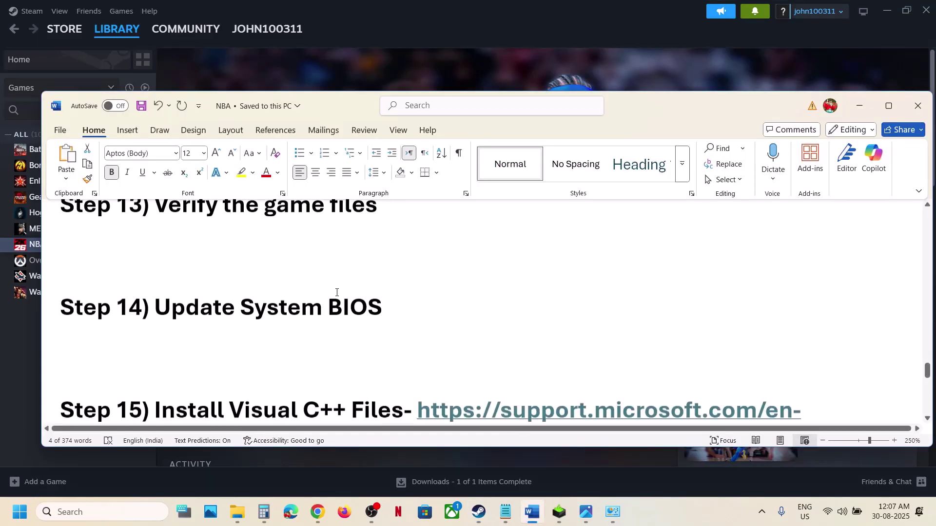
{"action": "scroll", "coordinate": [337, 292], "scroll_direction": "up", "scroll_amount": 1}
{"action": "left_click_drag", "start_coordinate": [156, 355], "coordinate": [403, 356]}
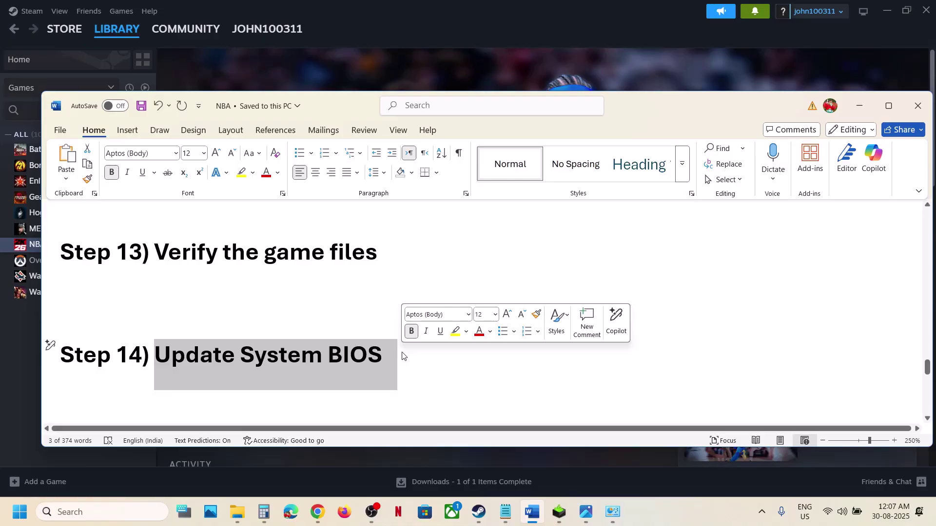
{"action": "left_click", "coordinate": [856, 516]}
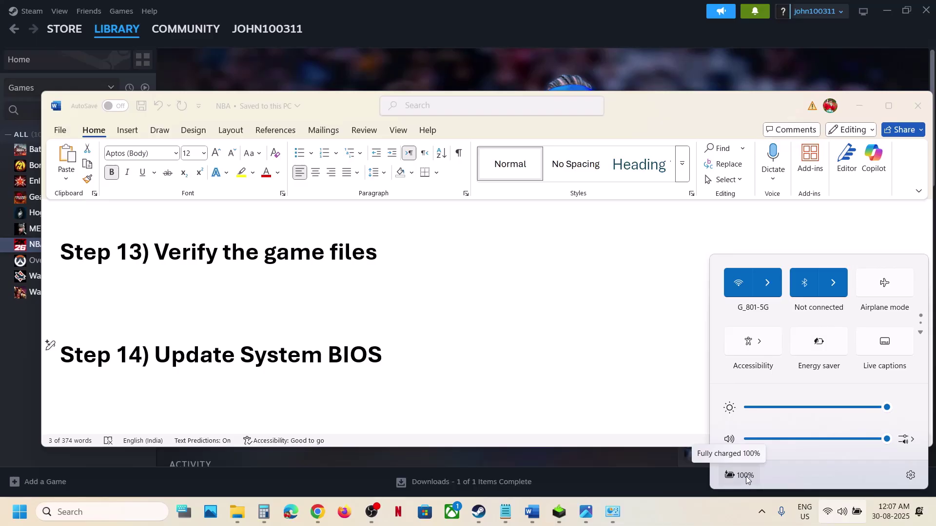
{"action": "left_click", "coordinate": [299, 353]}
{"action": "scroll", "coordinate": [299, 353], "scroll_direction": "down", "scroll_amount": 3}
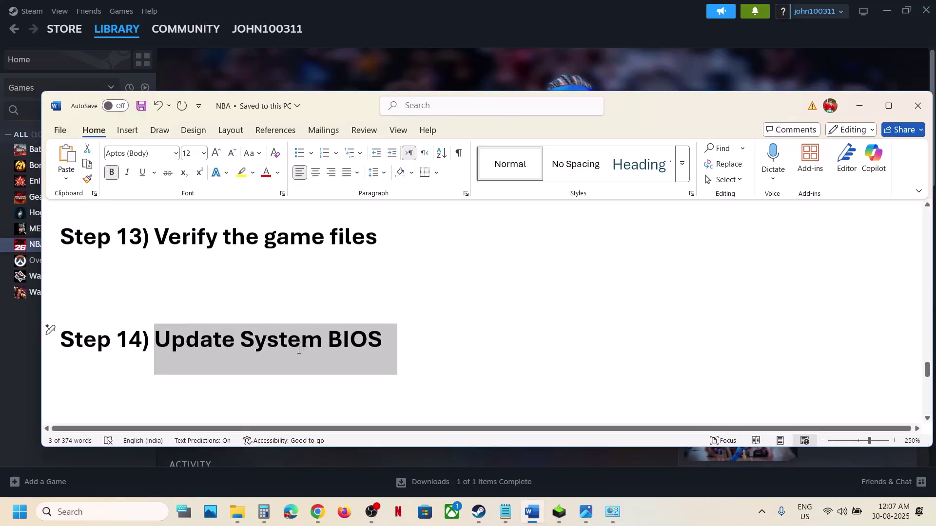
{"action": "left_click_drag", "start_coordinate": [728, 343], "coordinate": [416, 305]}
{"action": "key", "text": "ctrl+c"}
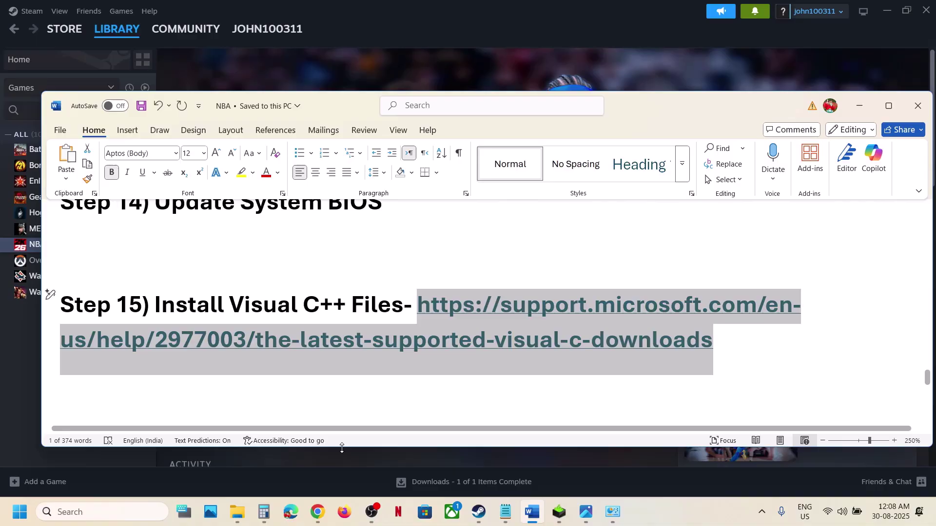
{"action": "left_click", "coordinate": [317, 511]}
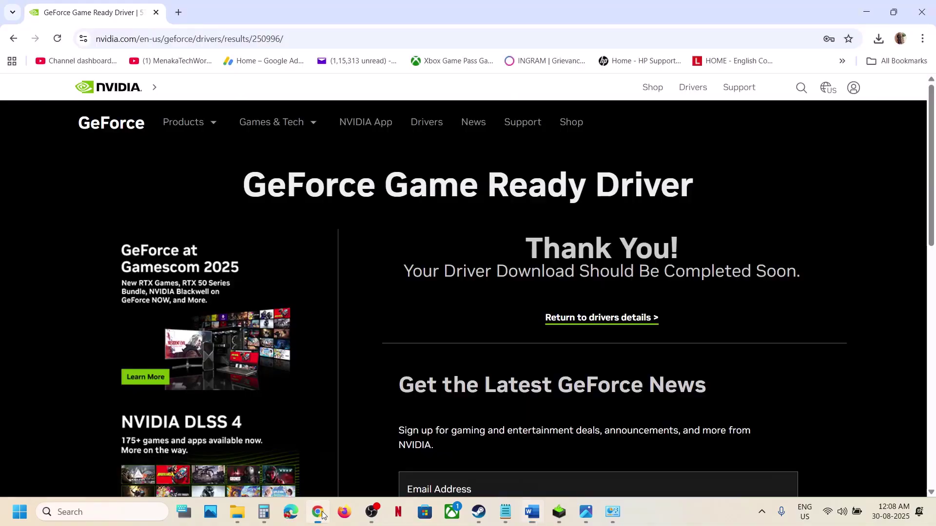
{"action": "left_click", "coordinate": [178, 12]}
{"action": "key", "text": "ctrl+v"}
{"action": "key", "text": "Return"}
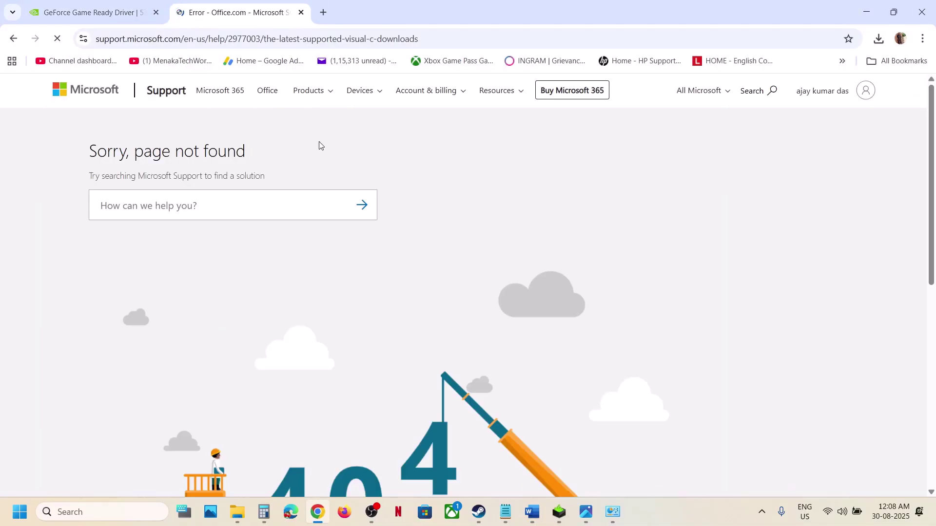
Step: Delete the dash and broken link from Step 15 and copy the 'Install Visual C++ Files' heading
{"action": "key", "text": "alt+Tab"}
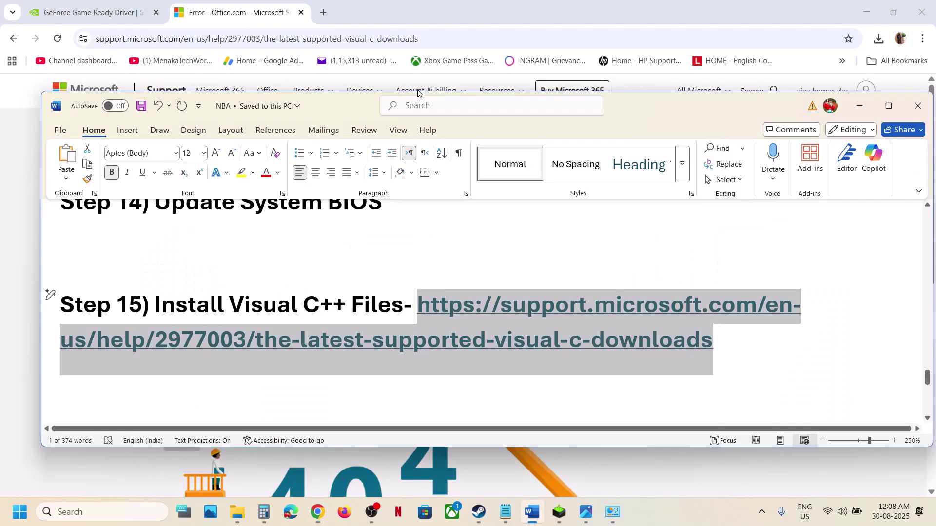
{"action": "left_click", "coordinate": [387, 305]}
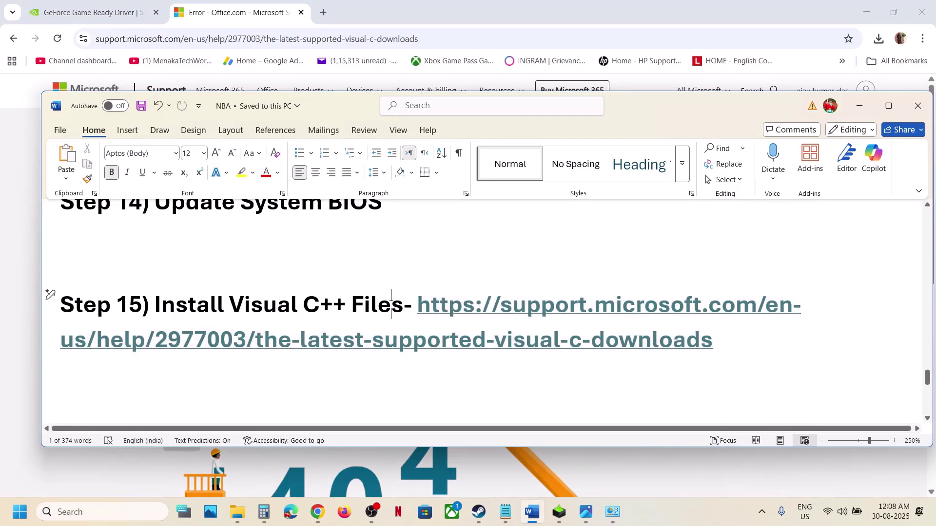
{"action": "left_click", "coordinate": [644, 341], "text": "shift"}
{"action": "key", "text": "Delete"}
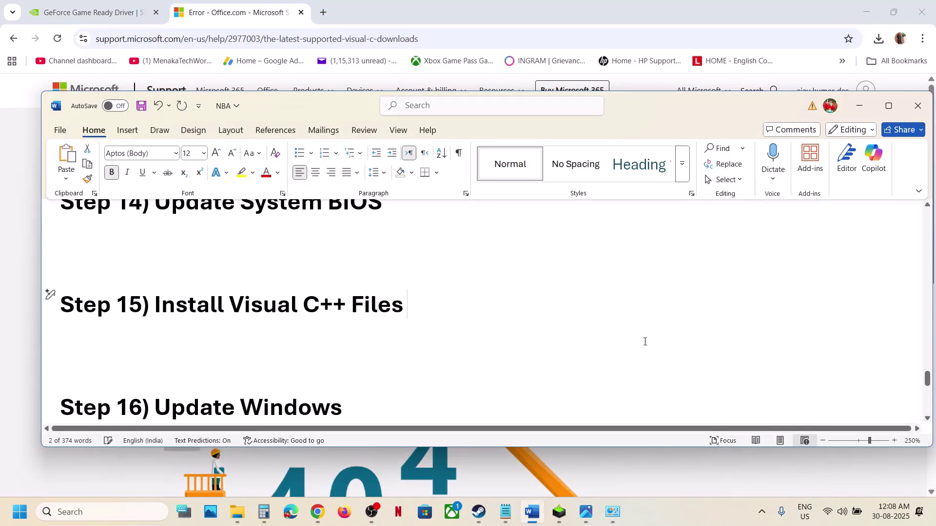
{"action": "left_click", "coordinate": [61, 305], "text": "shift"}
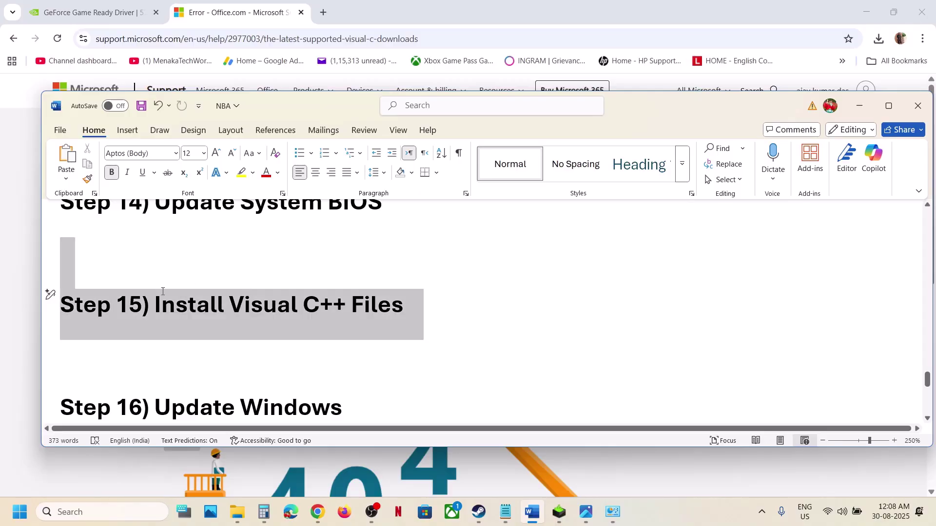
{"action": "left_click", "coordinate": [156, 299], "text": "shift"}
{"action": "key", "text": "ctrl+c"}
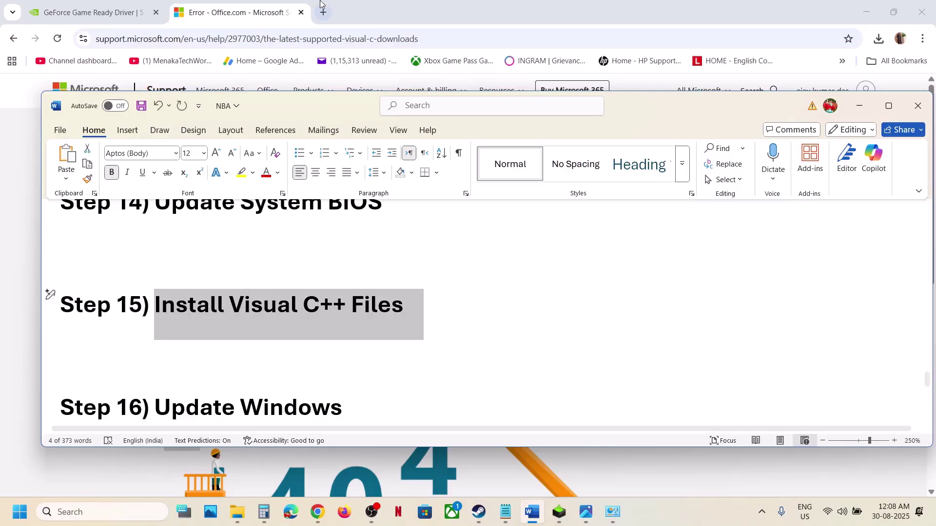
{"action": "left_click", "coordinate": [323, 13]}
Step: Google 'Install Visual C++ Files' and open Microsoft's latest Visual C++ Redistributable downloads page
{"action": "left_click", "coordinate": [323, 12]}
{"action": "key", "text": "ctrl+v"}
{"action": "key", "text": "Return"}
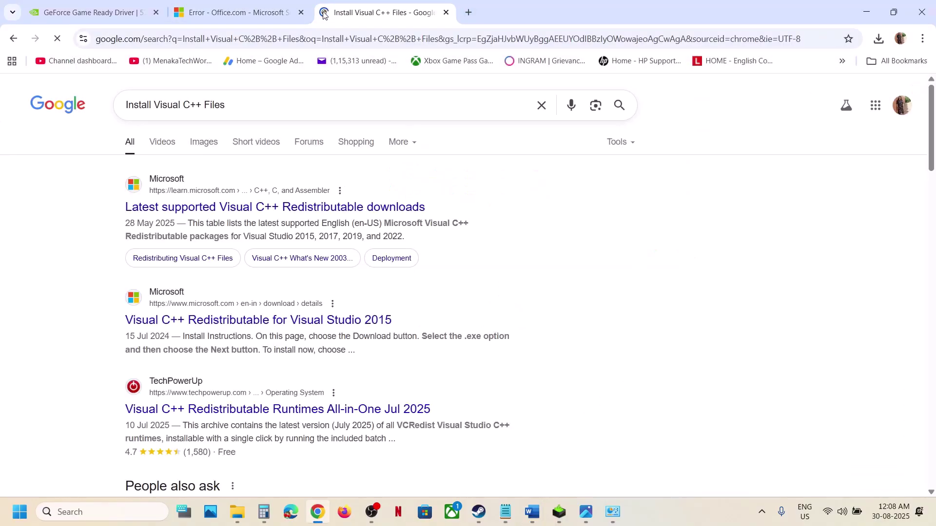
{"action": "left_click", "coordinate": [200, 208]}
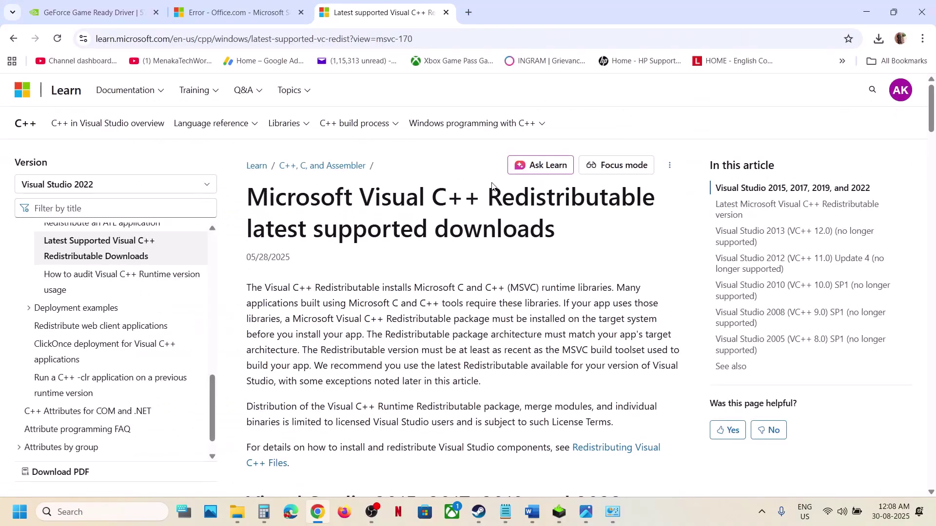
{"action": "scroll", "coordinate": [454, 296], "scroll_direction": "down", "scroll_amount": 5}
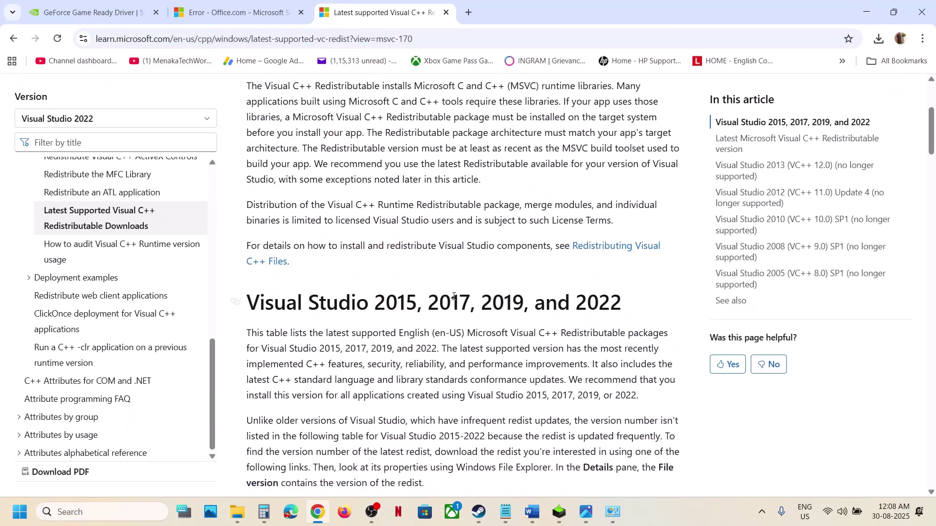
{"action": "scroll", "coordinate": [369, 323], "scroll_direction": "down", "scroll_amount": 6}
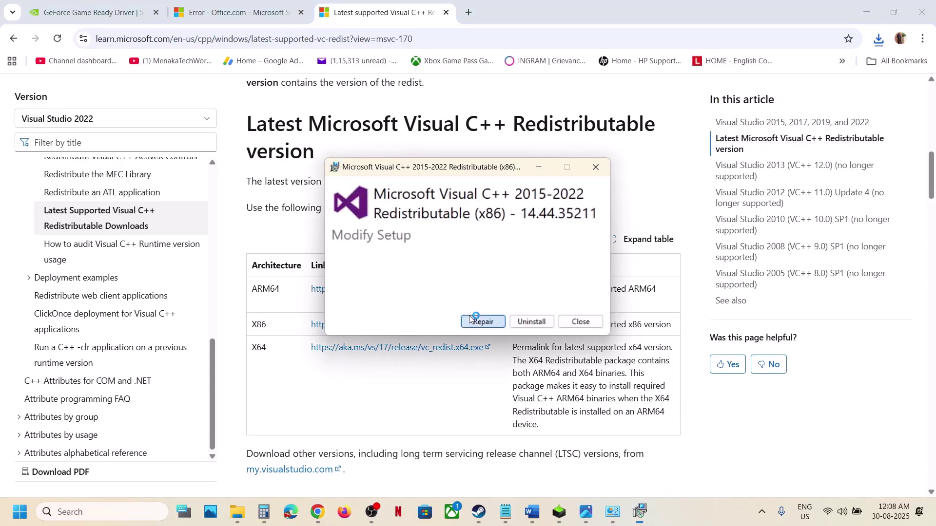
Step: Repair-install the x86 and x64 Visual C++ 2015–2022 redistributables and close both finished setups
{"action": "left_click", "coordinate": [470, 321]}
{"action": "left_click", "coordinate": [404, 345]}
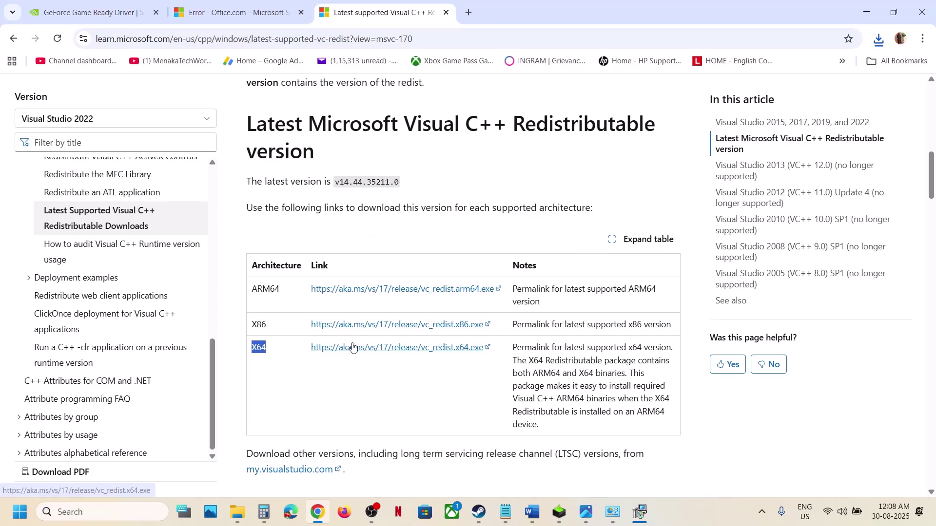
{"action": "left_click", "coordinate": [880, 40]}
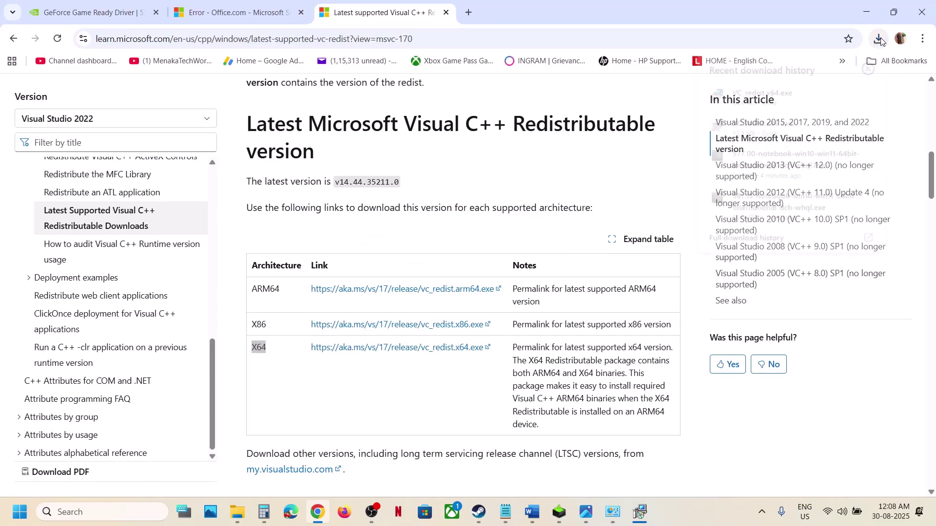
{"action": "left_click", "coordinate": [762, 92]}
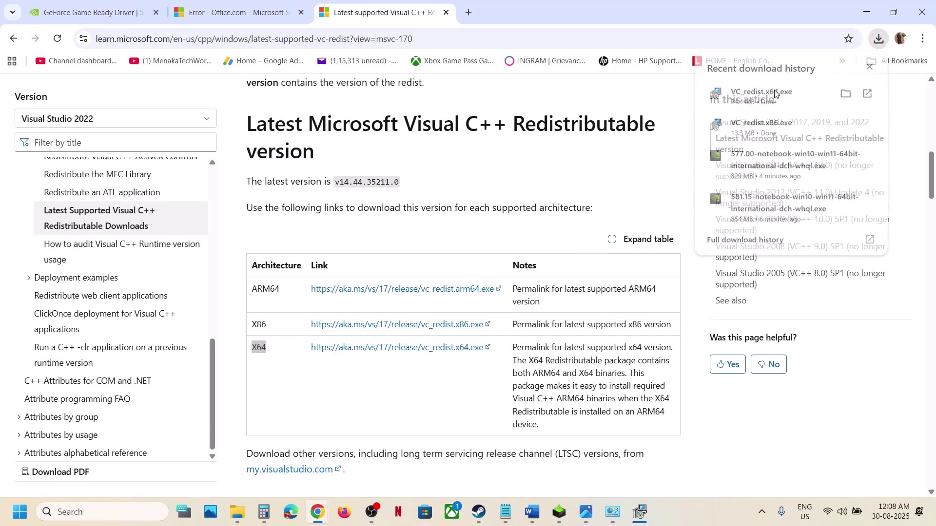
{"action": "left_click", "coordinate": [481, 323]}
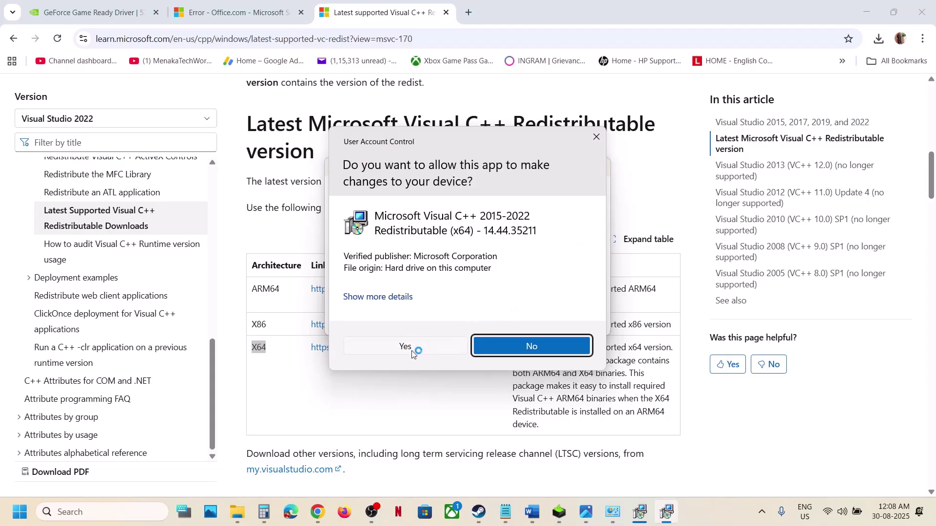
{"action": "left_click", "coordinate": [405, 347]}
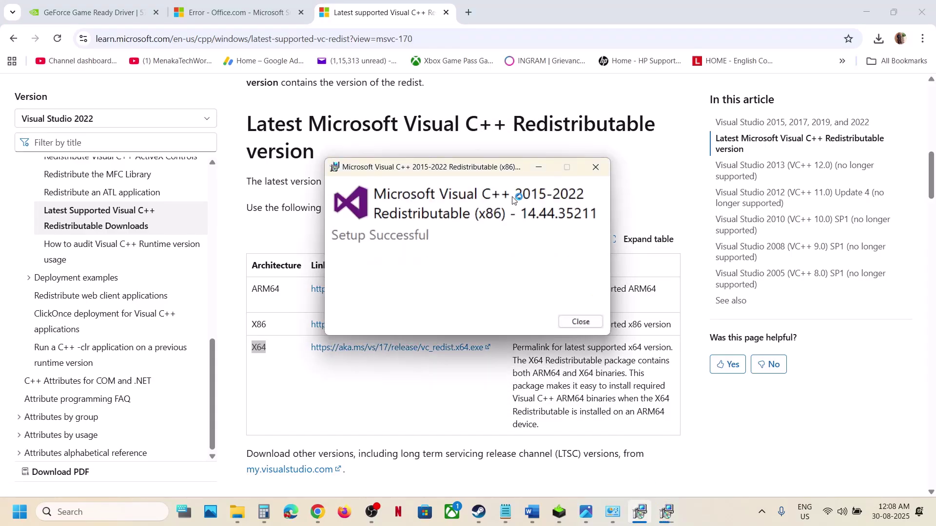
{"action": "left_click_drag", "start_coordinate": [490, 171], "coordinate": [297, 195]}
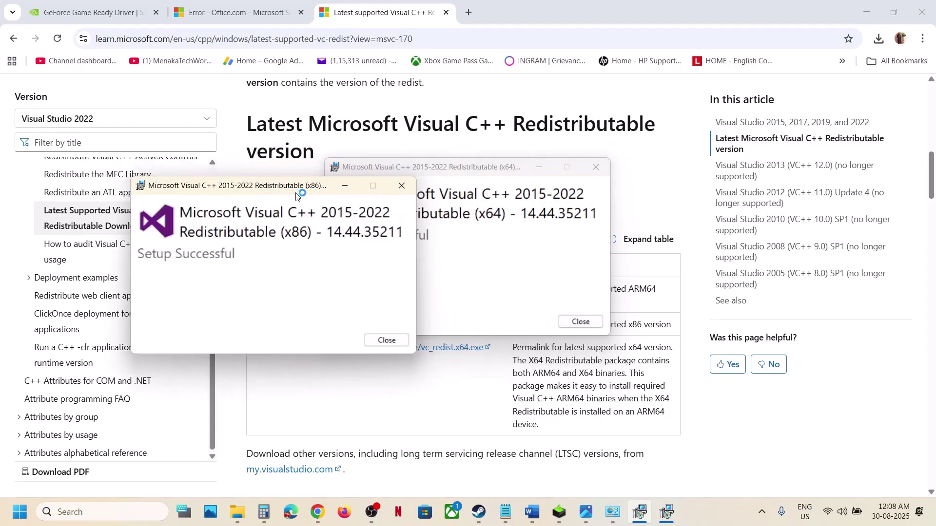
{"action": "left_click", "coordinate": [379, 341]}
{"action": "left_click", "coordinate": [580, 322]}
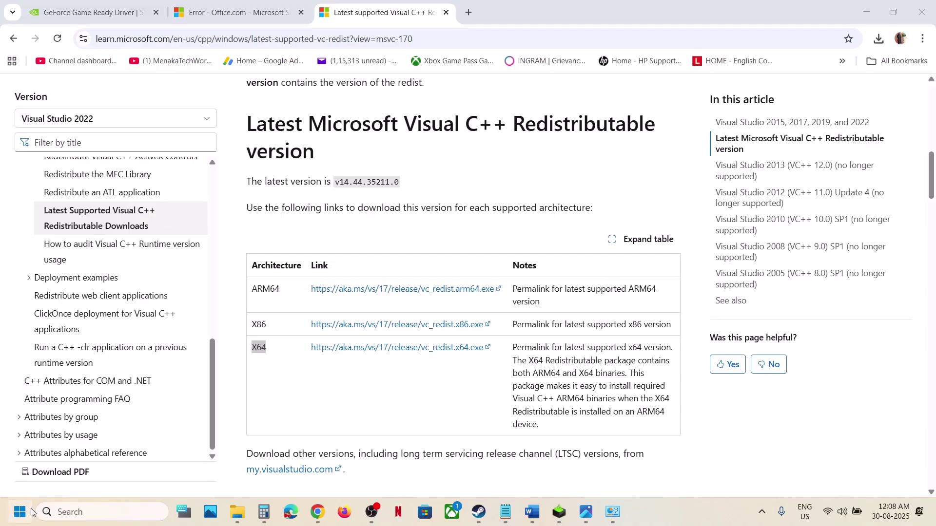
Step: Check Start's power options without restarting, review the Word notes, and open Windows Settings
{"action": "left_click", "coordinate": [20, 512]}
{"action": "left_click", "coordinate": [354, 471]}
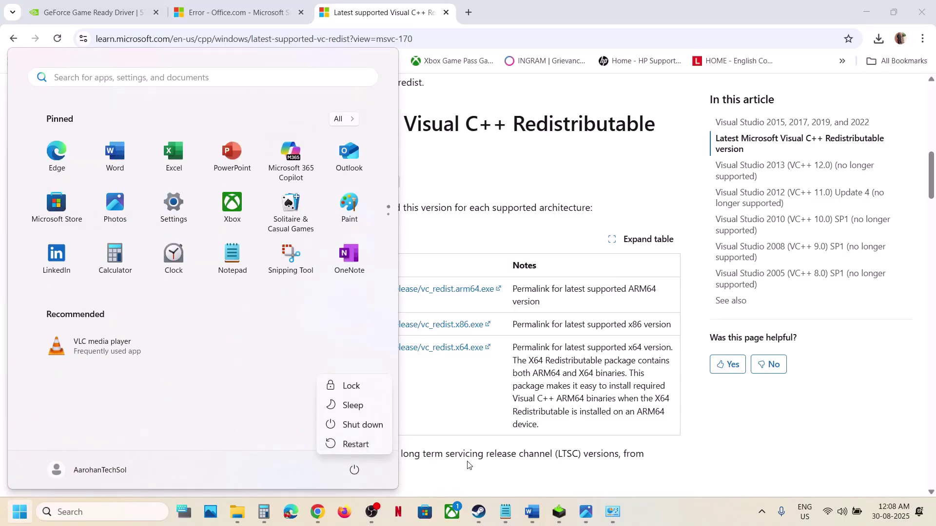
{"action": "left_click", "coordinate": [478, 512]}
{"action": "left_click", "coordinate": [533, 512]}
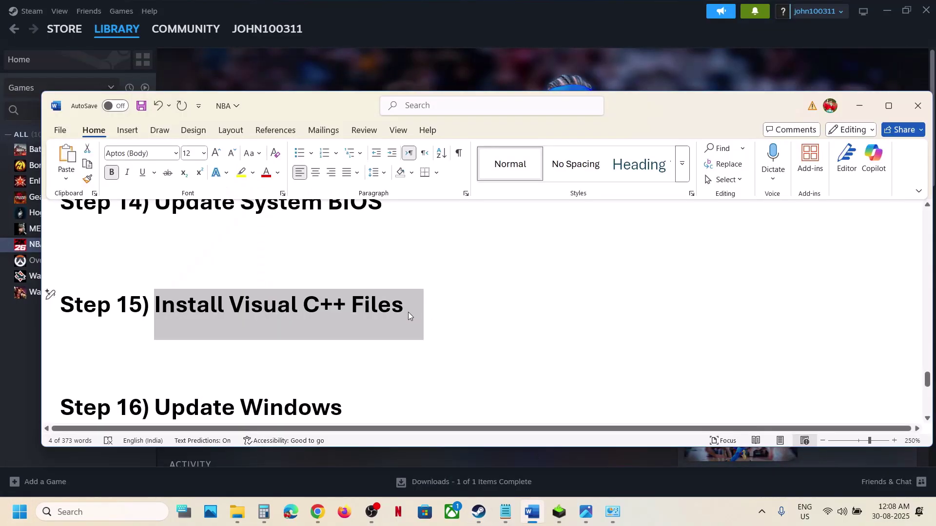
{"action": "scroll", "coordinate": [407, 312], "scroll_direction": "down", "scroll_amount": 3}
{"action": "scroll", "coordinate": [407, 313], "scroll_direction": "up", "scroll_amount": 1}
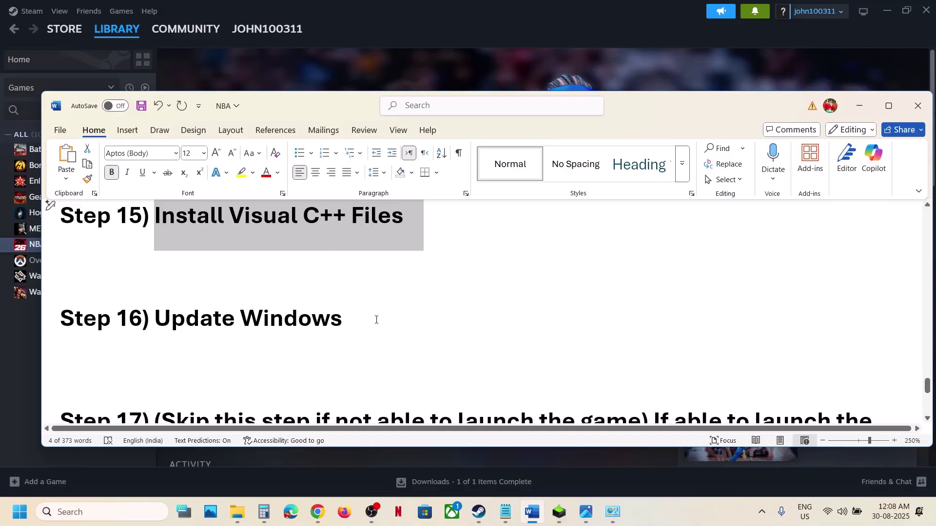
{"action": "key", "text": "super+i"}
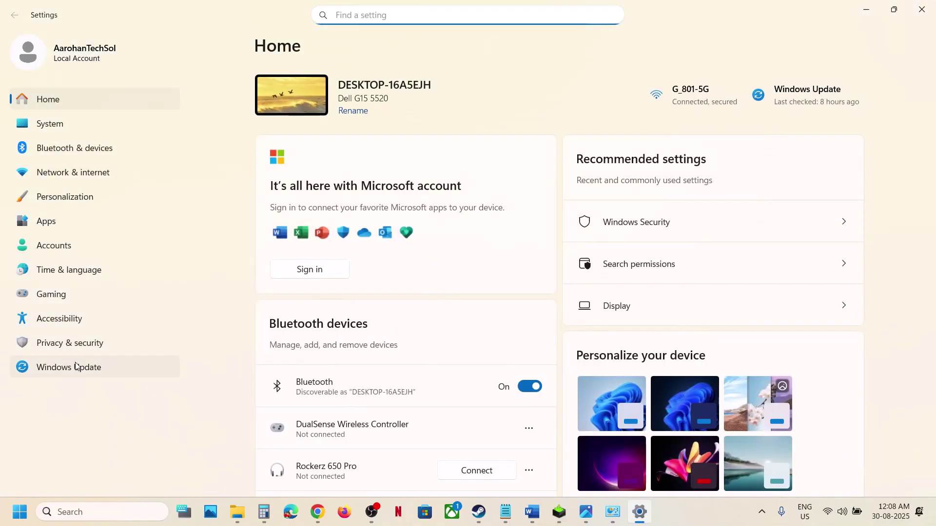
Step: Start a Windows Update check, then return to the Word notes at Step 16, Update Windows
{"action": "left_click", "coordinate": [77, 367]}
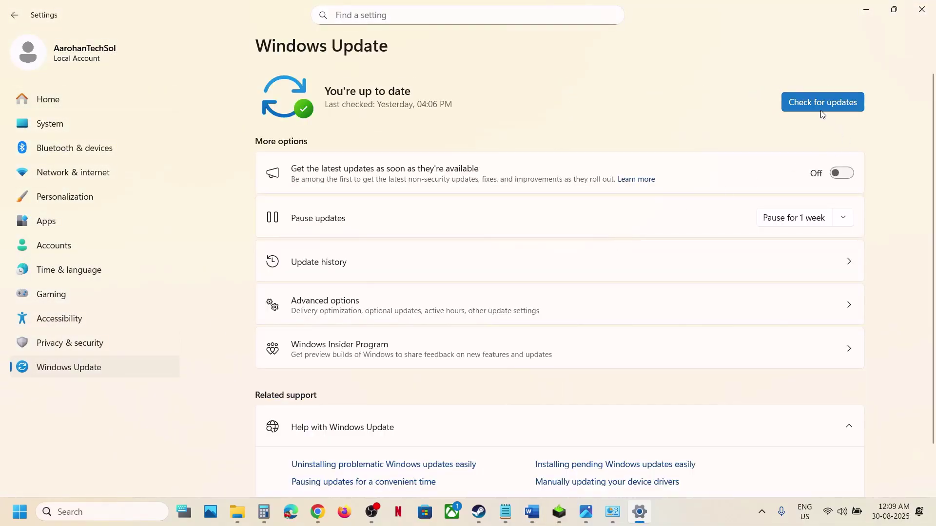
{"action": "left_click", "coordinate": [812, 108]}
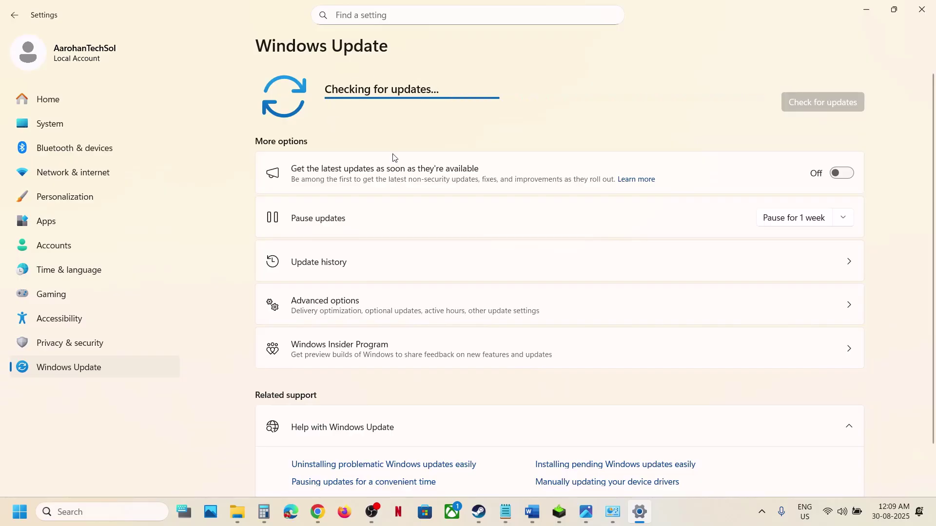
{"action": "left_click", "coordinate": [20, 512]}
{"action": "left_click", "coordinate": [356, 470]}
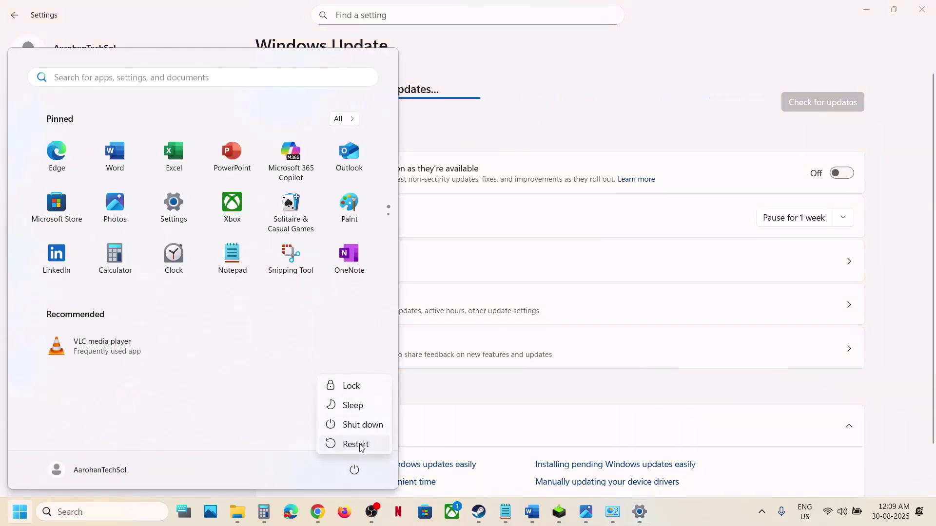
{"action": "left_click", "coordinate": [533, 516]}
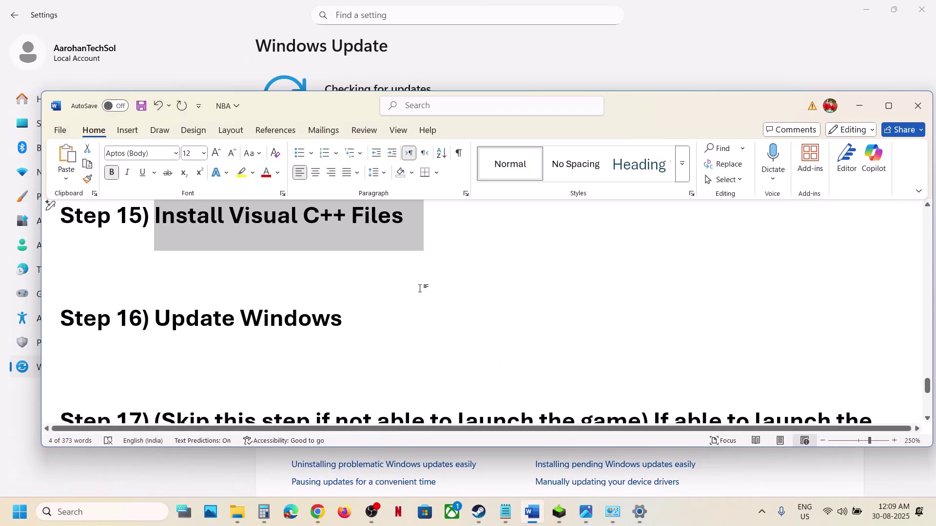
Step: Highlight Step 17's skip note, V Sync and lower-video-settings advice, then switch to NBA 2K26
{"action": "scroll", "coordinate": [420, 288], "scroll_direction": "down", "scroll_amount": 3}
{"action": "left_click_drag", "start_coordinate": [187, 315], "coordinate": [391, 339]}
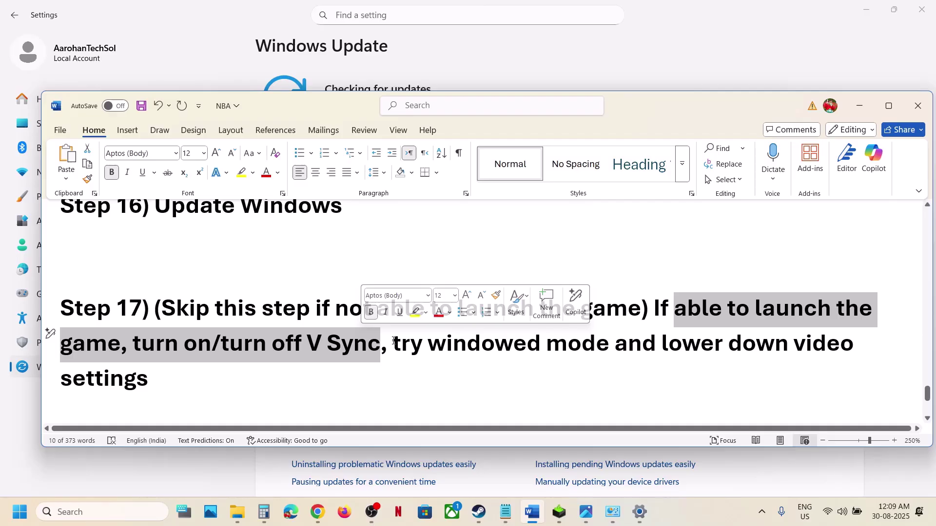
{"action": "left_click_drag", "start_coordinate": [394, 341], "coordinate": [615, 344]}
{"action": "left_click_drag", "start_coordinate": [682, 344], "coordinate": [725, 346]}
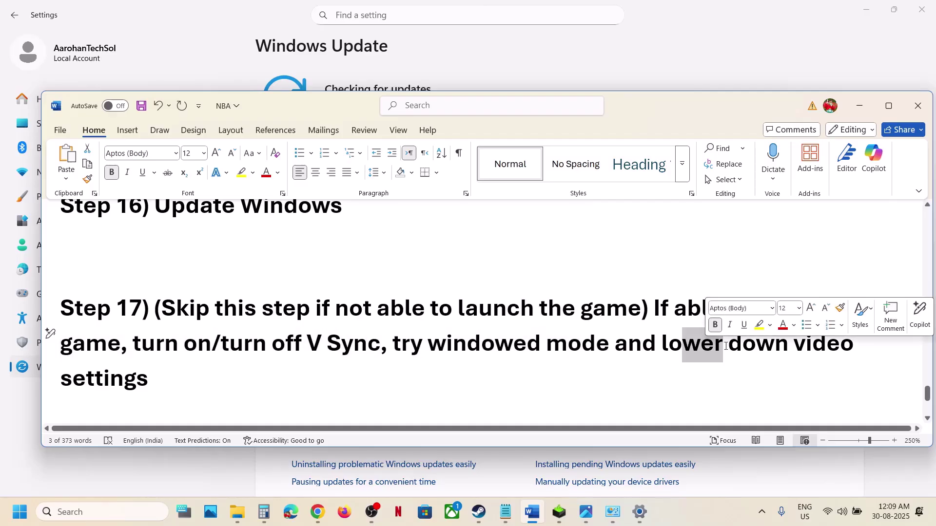
{"action": "left_click", "coordinate": [488, 514]}
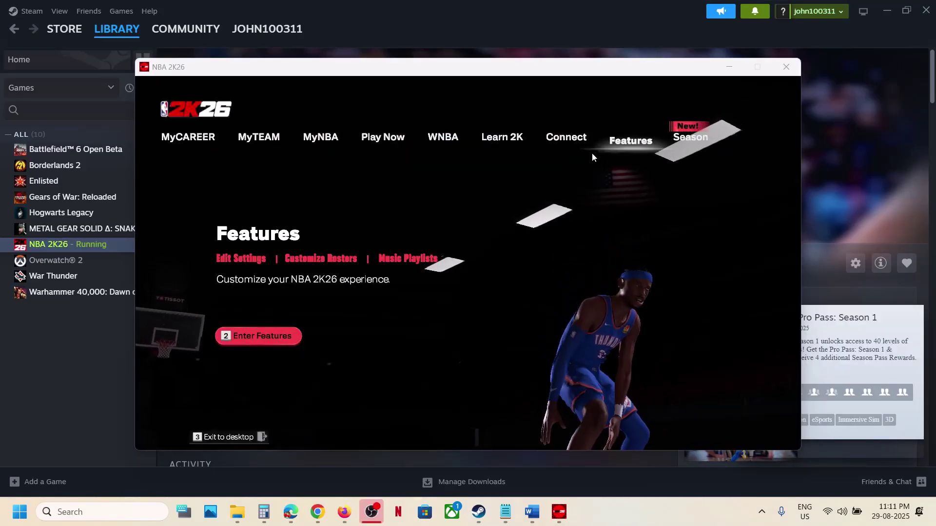
Step: Open the game's Video Settings and review the Window Mode and resolution choices
{"action": "left_click", "coordinate": [619, 143]}
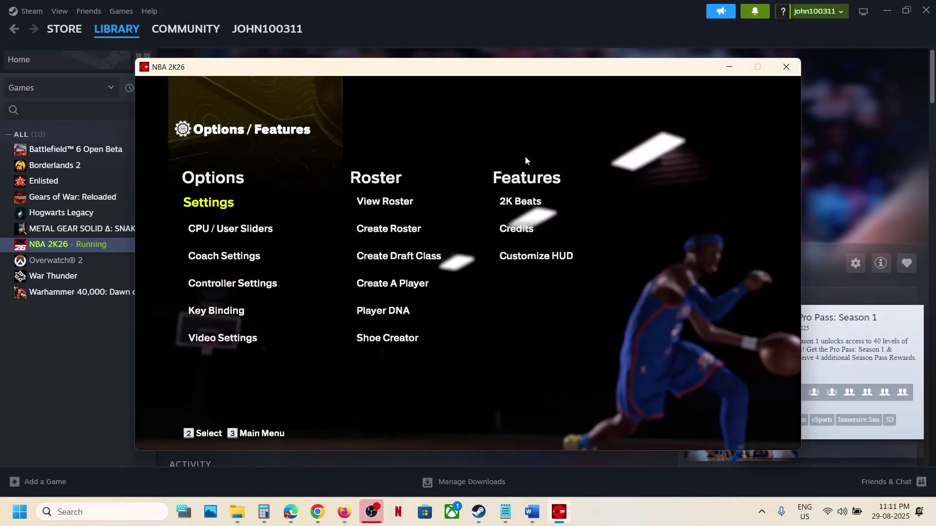
{"action": "left_click", "coordinate": [204, 341]}
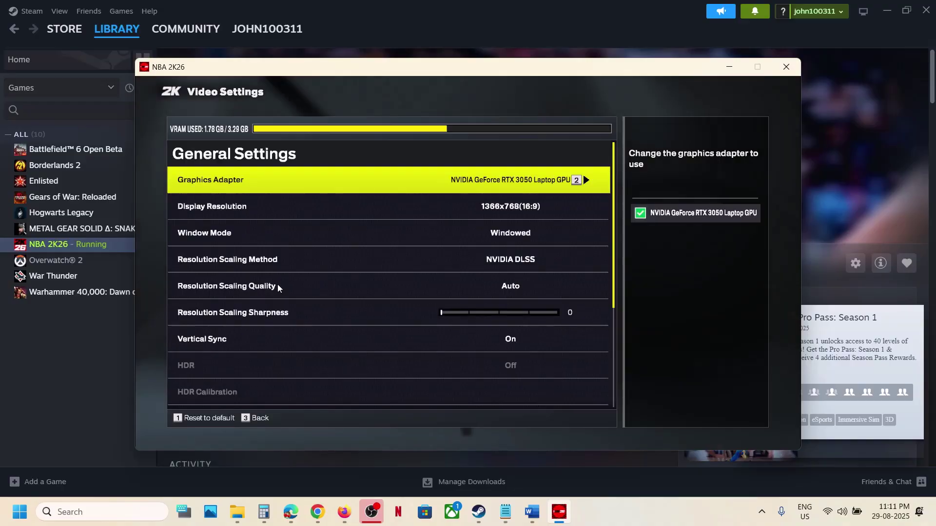
{"action": "left_click", "coordinate": [507, 237]}
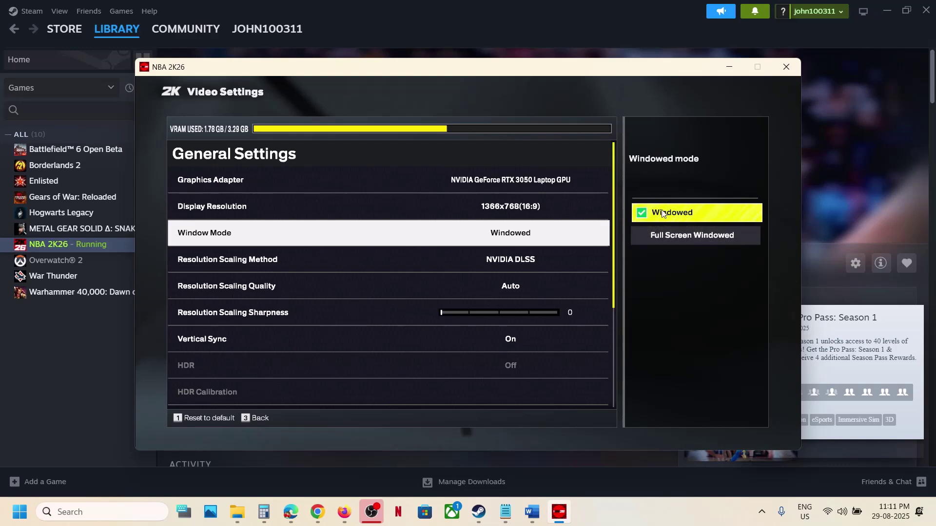
{"action": "left_click", "coordinate": [505, 208]}
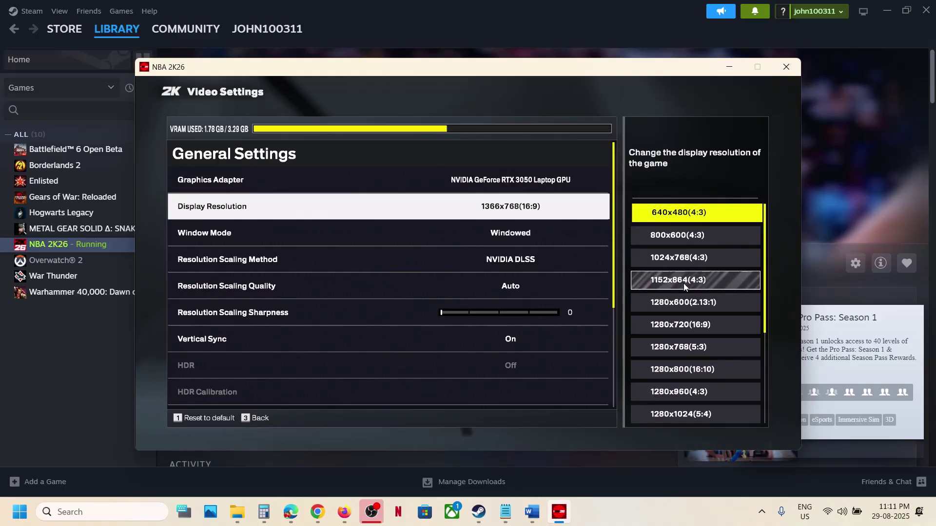
{"action": "left_click_drag", "start_coordinate": [764, 263], "coordinate": [769, 383]}
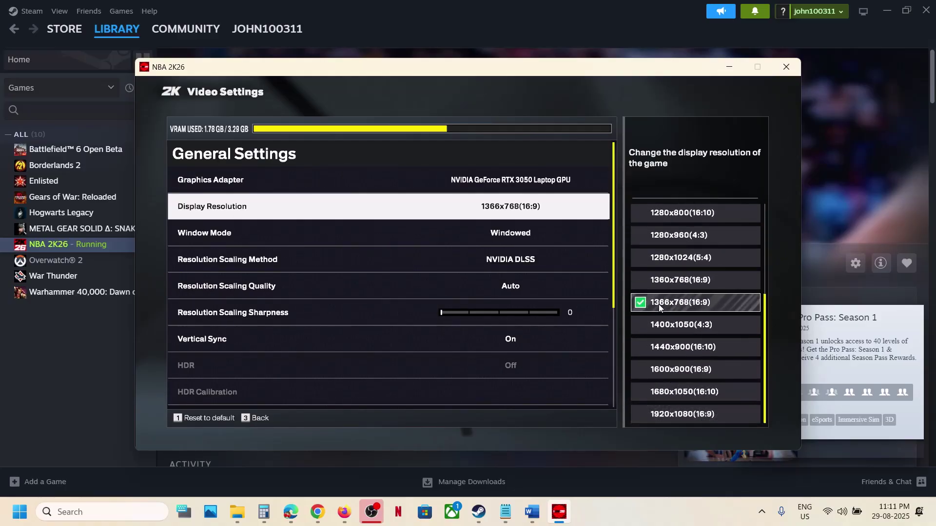
Step: Set Resolution Scaling Method to None after briefly choosing DLSS Quality
{"action": "left_click", "coordinate": [501, 263]}
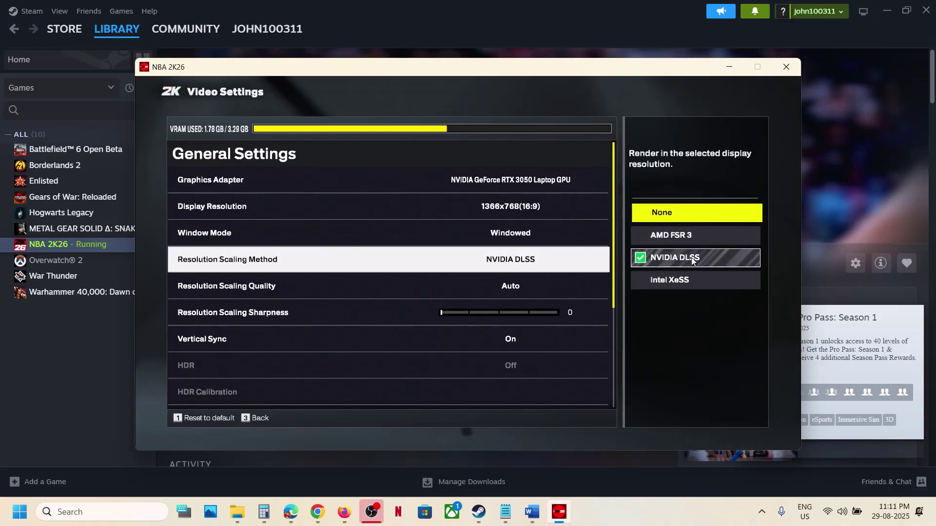
{"action": "left_click", "coordinate": [529, 289]}
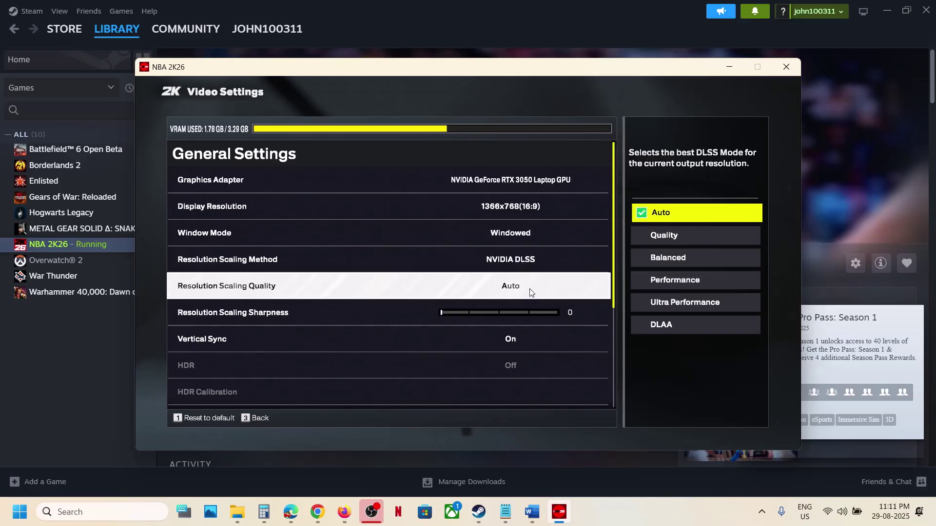
{"action": "left_click", "coordinate": [666, 238]}
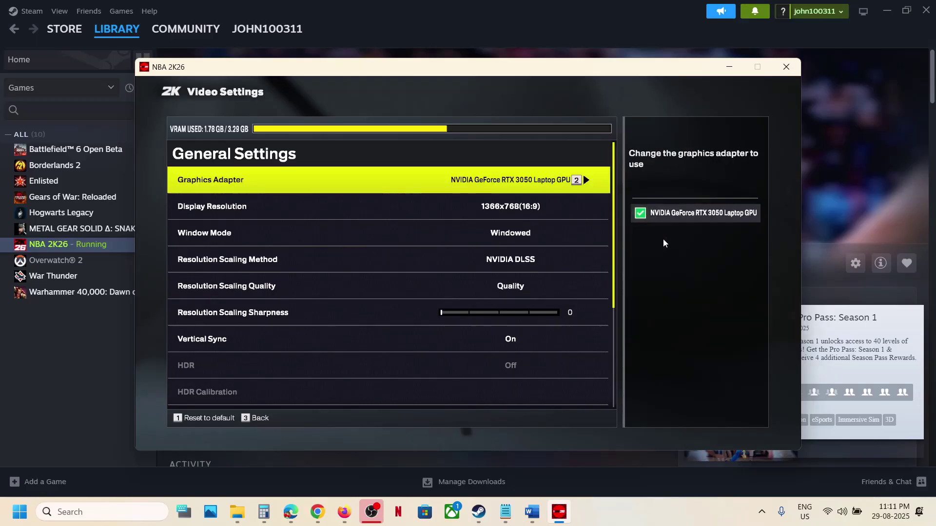
{"action": "left_click", "coordinate": [539, 261]}
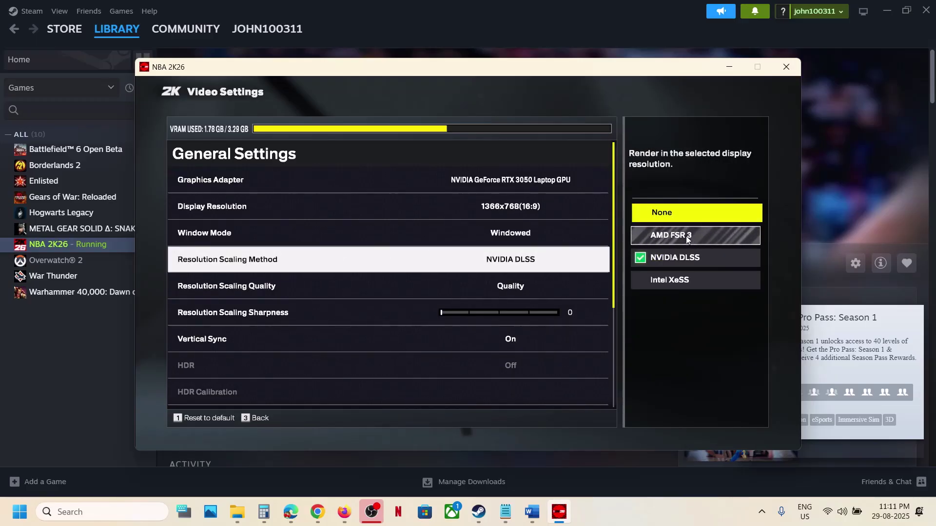
{"action": "left_click", "coordinate": [671, 214]}
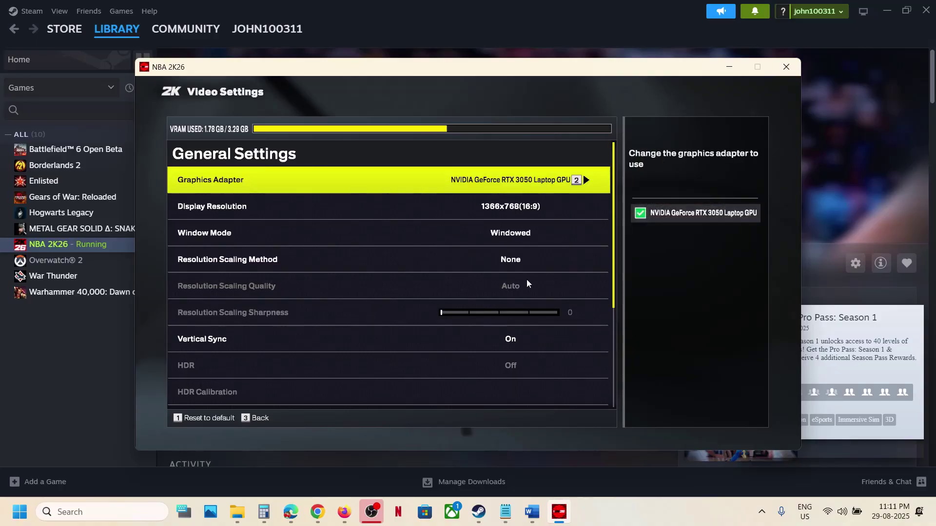
Step: Turn Vertical Sync off and set Overall Quality to the Medium preset
{"action": "left_click", "coordinate": [511, 341]}
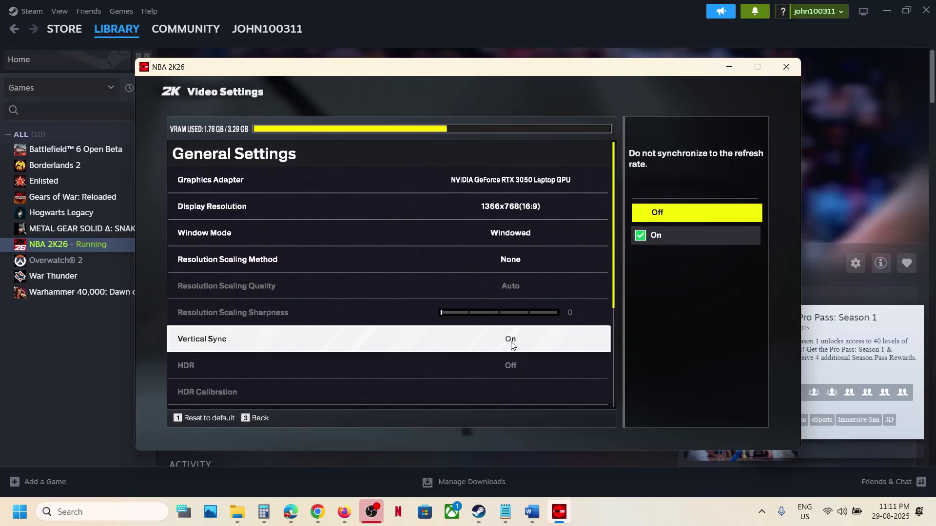
{"action": "left_click", "coordinate": [672, 214]}
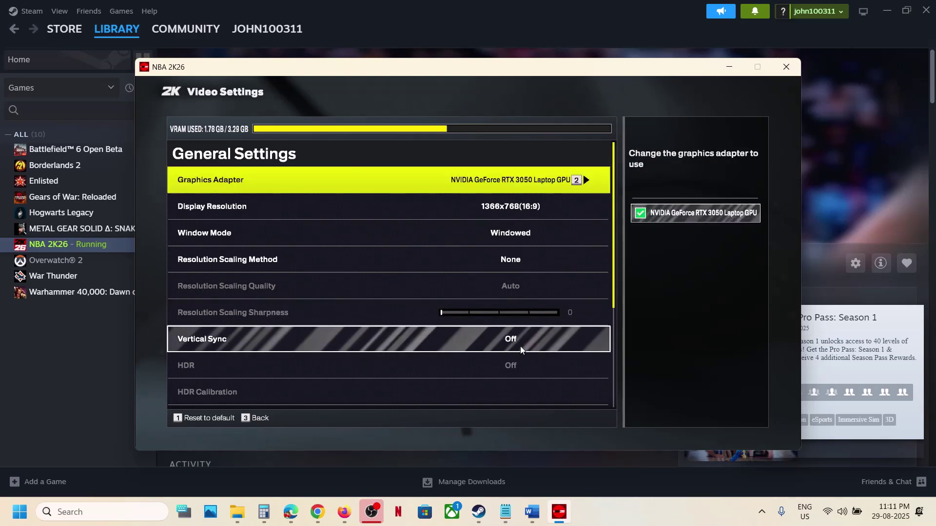
{"action": "scroll", "coordinate": [604, 331], "scroll_direction": "down", "scroll_amount": 3}
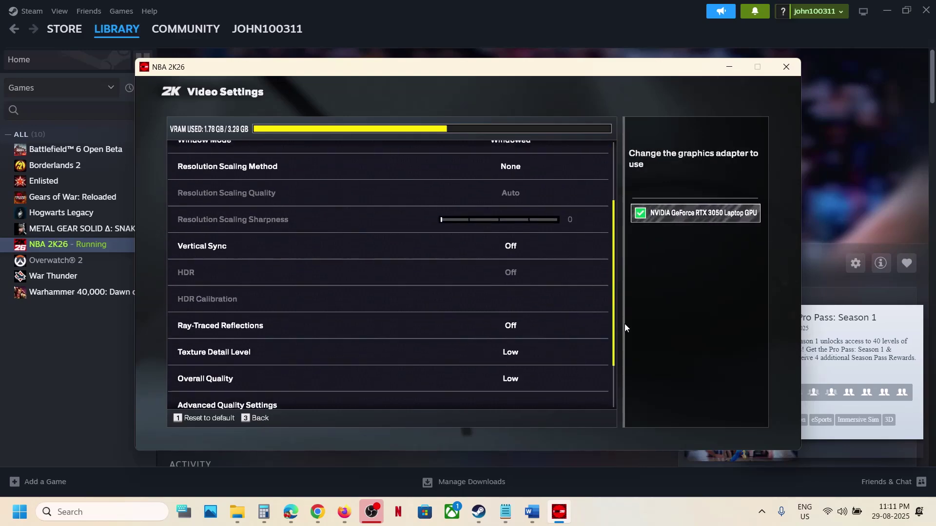
{"action": "scroll", "coordinate": [625, 324], "scroll_direction": "down", "scroll_amount": 1}
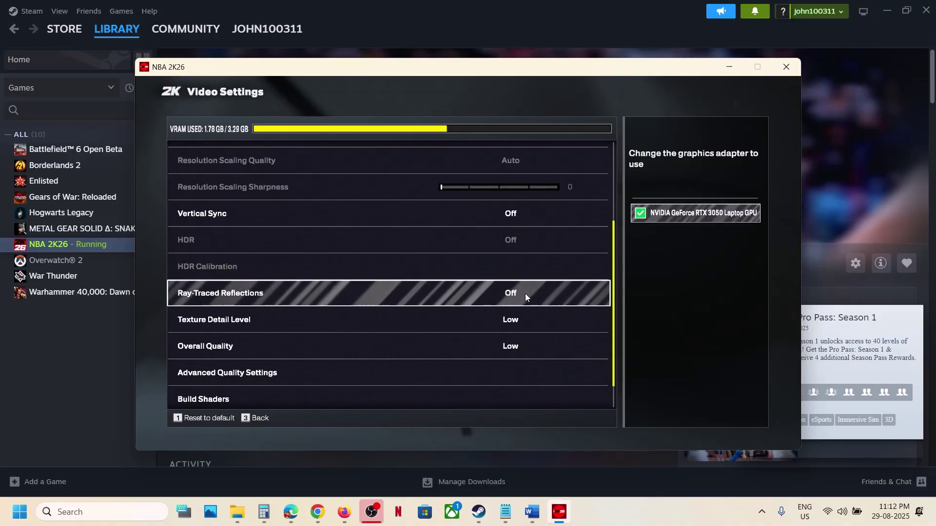
{"action": "scroll", "coordinate": [624, 350], "scroll_direction": "down", "scroll_amount": 1}
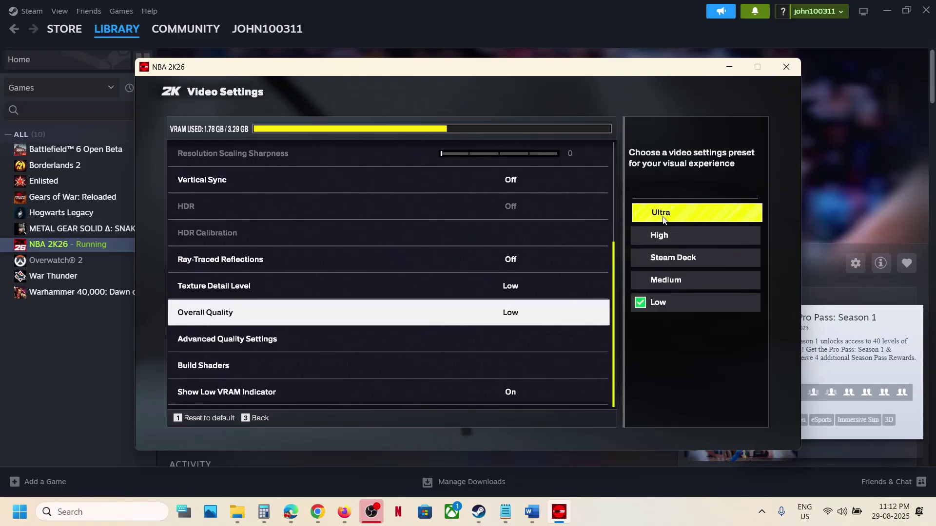
{"action": "left_click", "coordinate": [667, 280]}
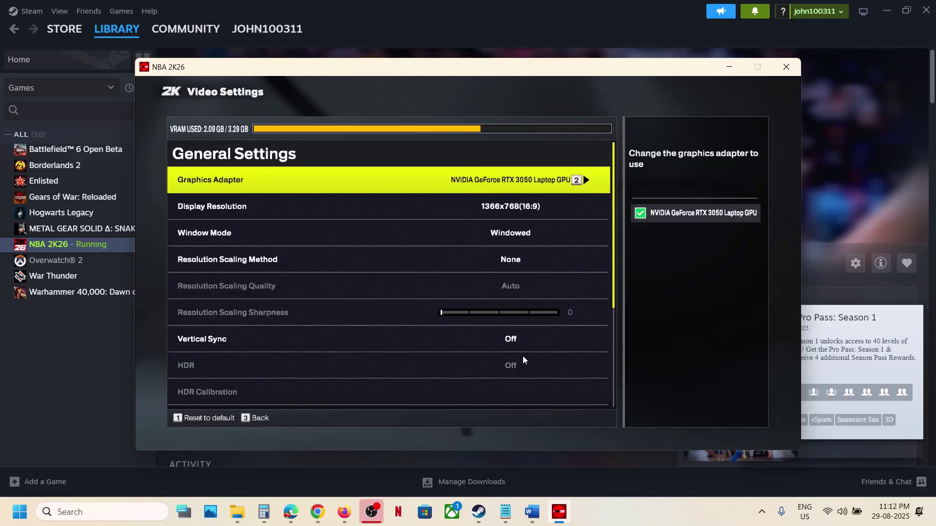
{"action": "scroll", "coordinate": [626, 317], "scroll_direction": "down", "scroll_amount": 3}
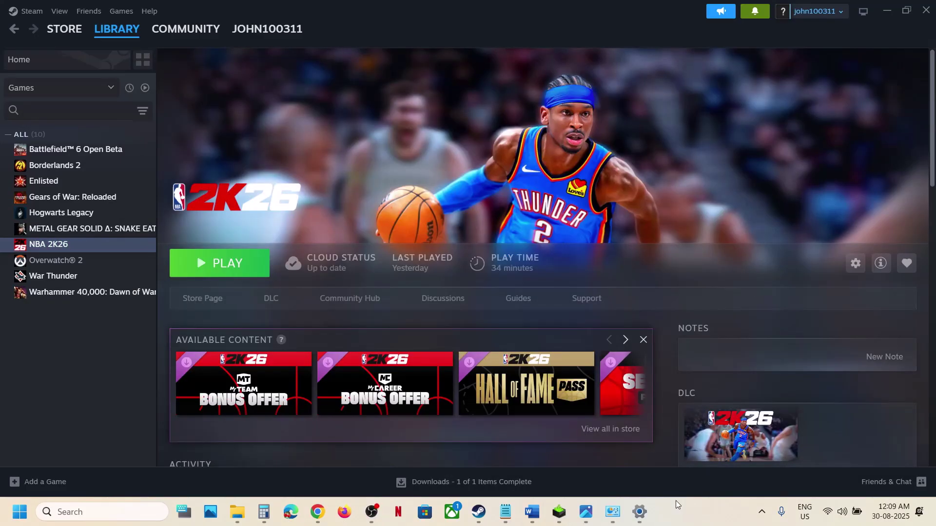
Step: Select Step 18's reinstall instructions, then view NBA 2K26's Manage options in Steam
{"action": "left_click", "coordinate": [531, 511]}
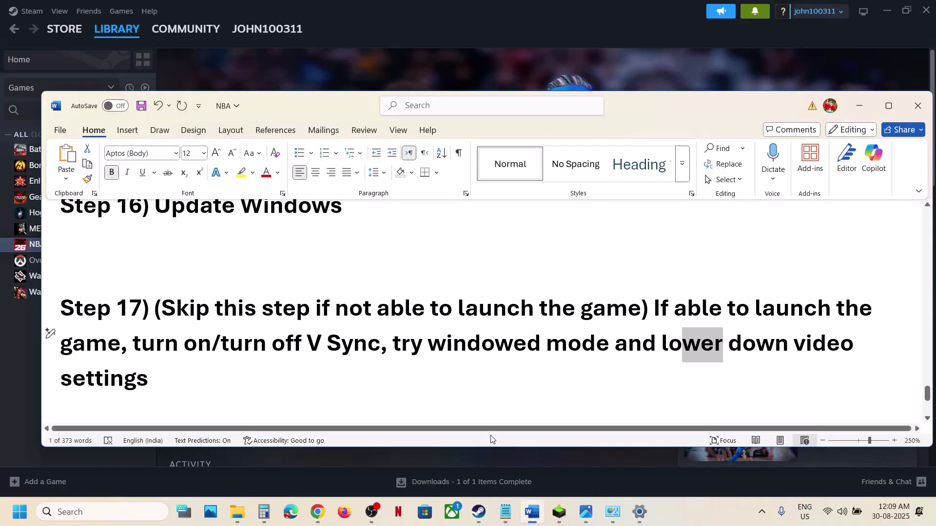
{"action": "scroll", "coordinate": [308, 336], "scroll_direction": "down", "scroll_amount": 2}
{"action": "scroll", "coordinate": [307, 336], "scroll_direction": "down", "scroll_amount": 2}
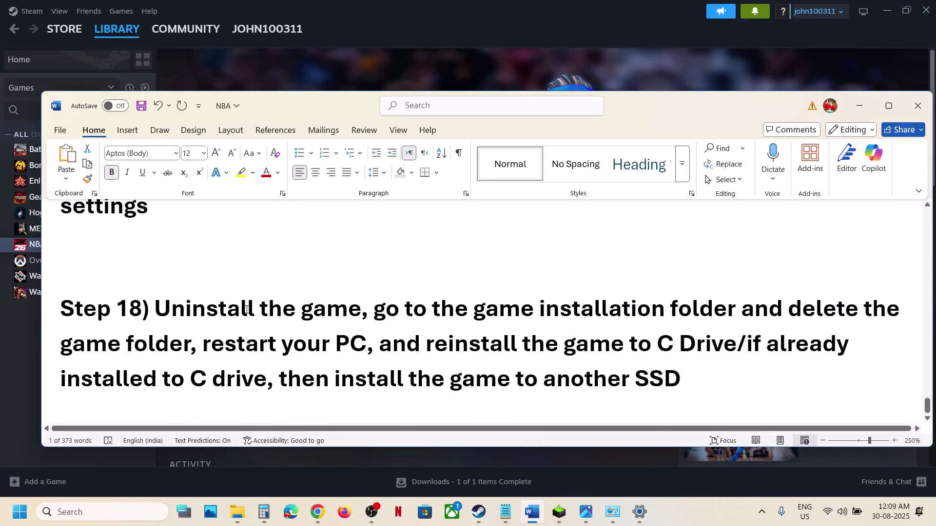
{"action": "left_click_drag", "start_coordinate": [247, 309], "coordinate": [681, 379]}
{"action": "left_click", "coordinate": [450, 78]}
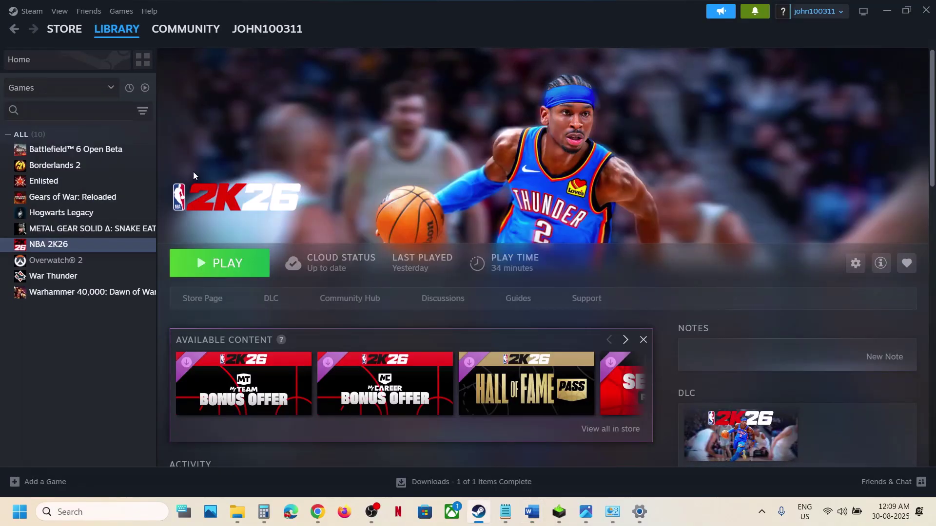
{"action": "right_click", "coordinate": [106, 246]}
{"action": "mouse_move", "coordinate": [146, 320]}
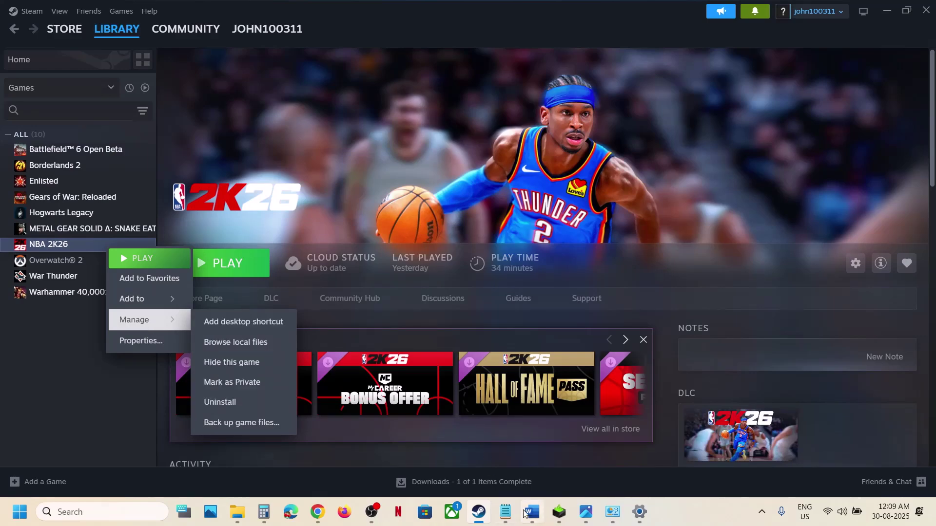
Step: Highlight the advice to reinstall to C Drive or another SSD, then return to Steam
{"action": "left_click", "coordinate": [526, 515]}
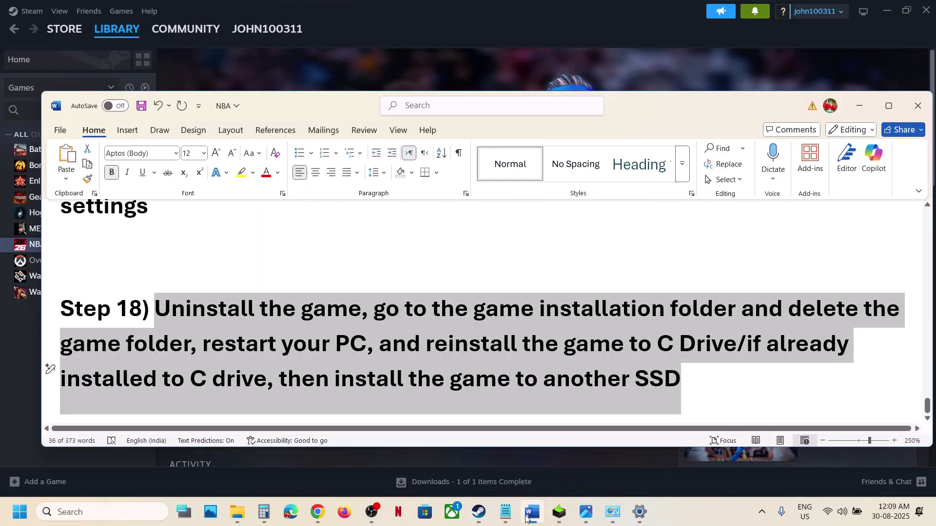
{"action": "left_click", "coordinate": [341, 351]}
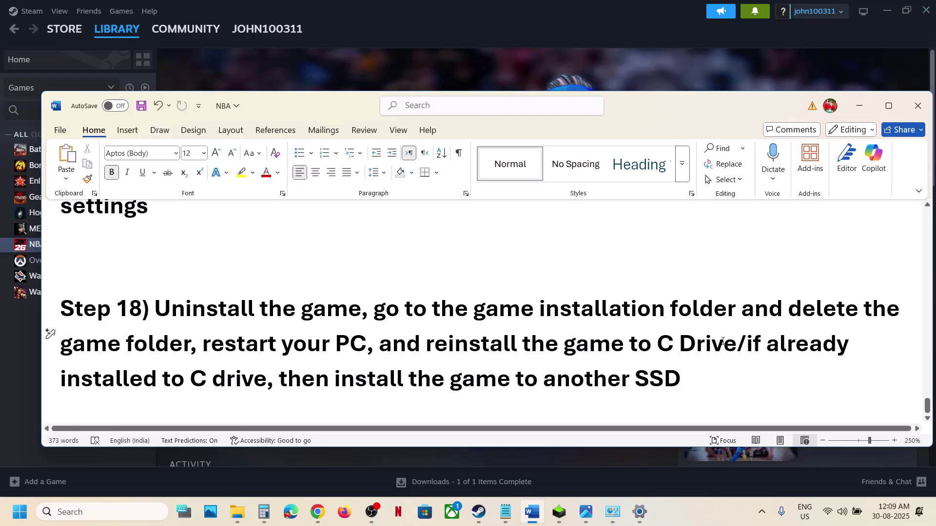
{"action": "left_click_drag", "start_coordinate": [726, 341], "coordinate": [480, 351]}
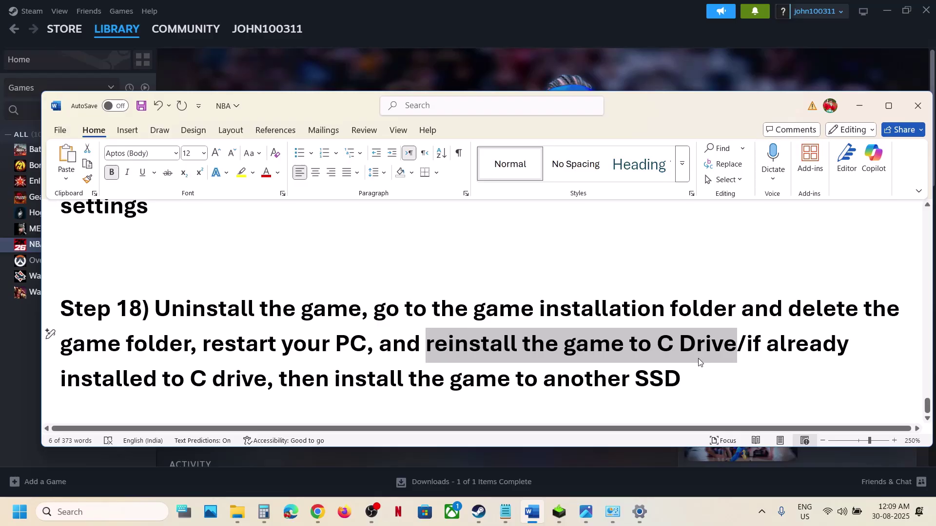
{"action": "left_click_drag", "start_coordinate": [749, 343], "coordinate": [664, 369]}
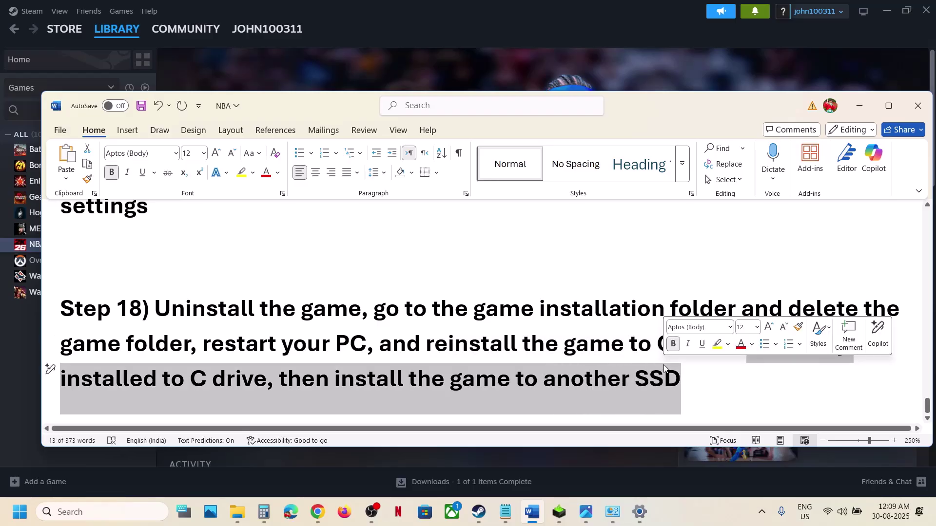
{"action": "left_click", "coordinate": [577, 395]}
{"action": "left_click", "coordinate": [465, 71]}
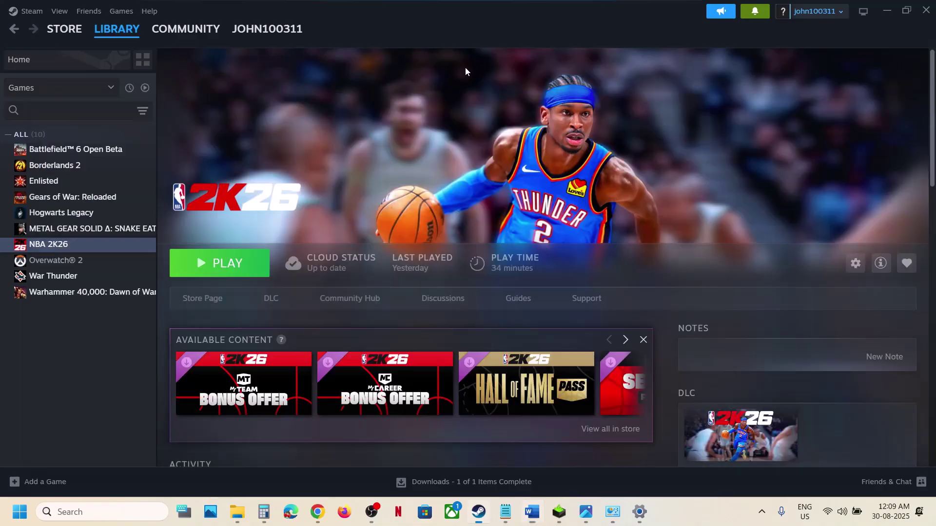